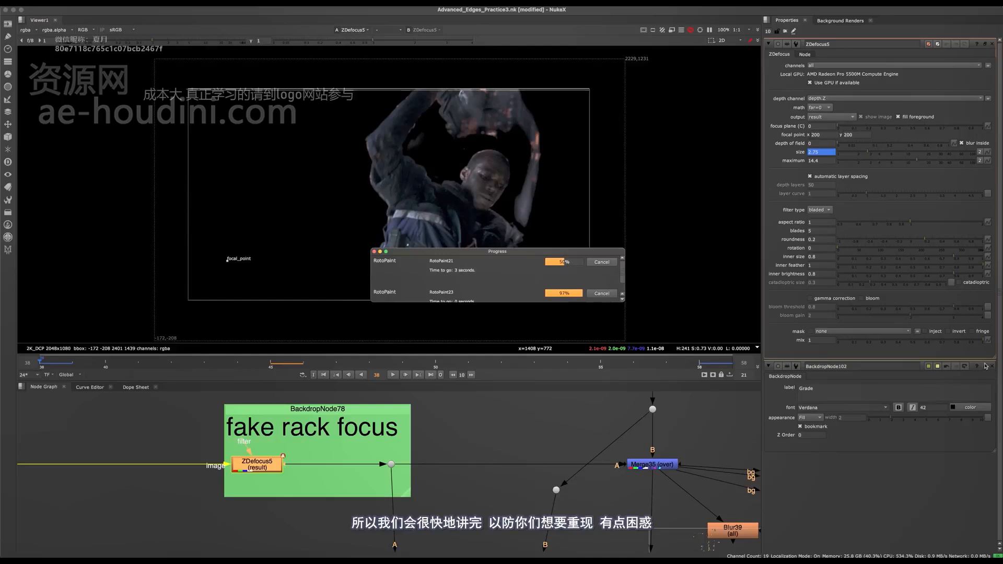
- Close the Grade backdrop's properties and bring the ZDefocus5 node of the fake rack focus section into focus
click(993, 367)
middle_drag(281, 462, 405, 451)
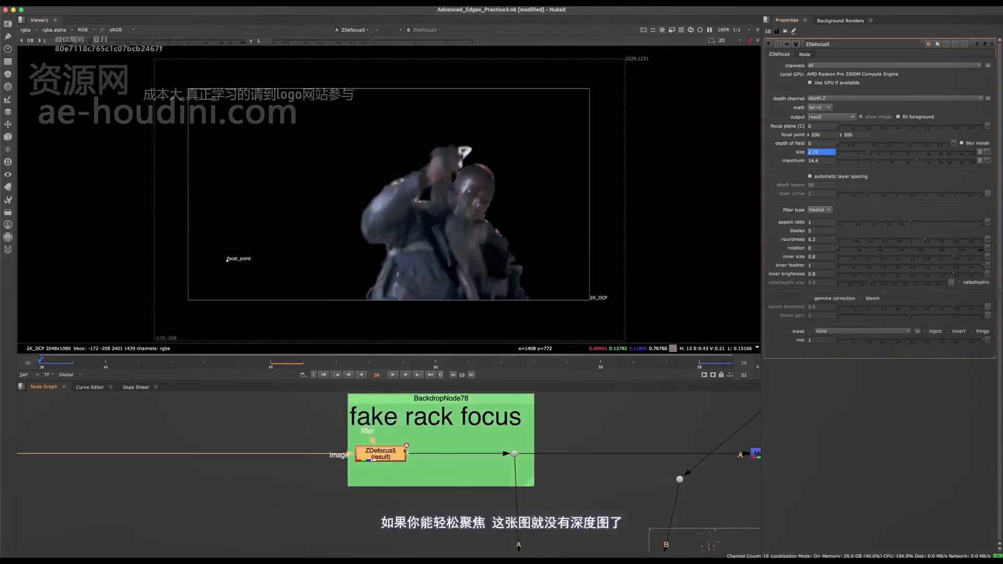
middle_drag(532, 312, 456, 218)
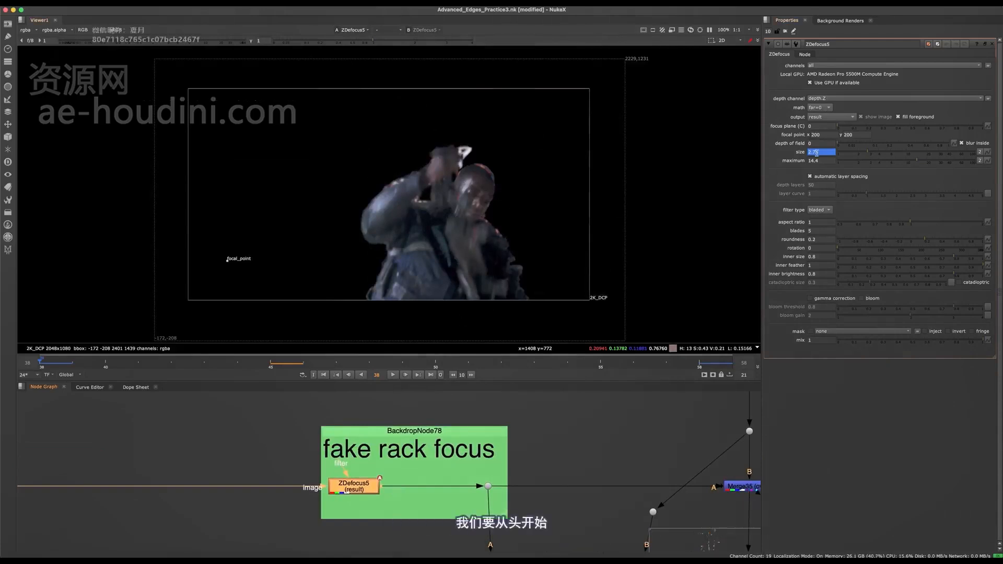
middle_drag(407, 472, 518, 442)
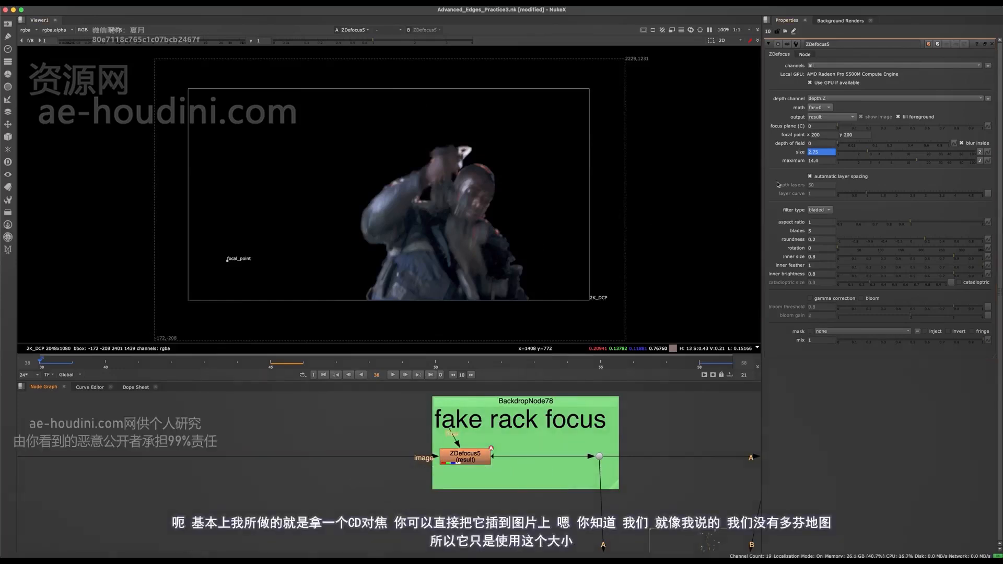
- Add a ZDefocus node below the line feeding the fake rack focus backdrop and connect it to a new dot on that line
key(Tab)
text(zdef)
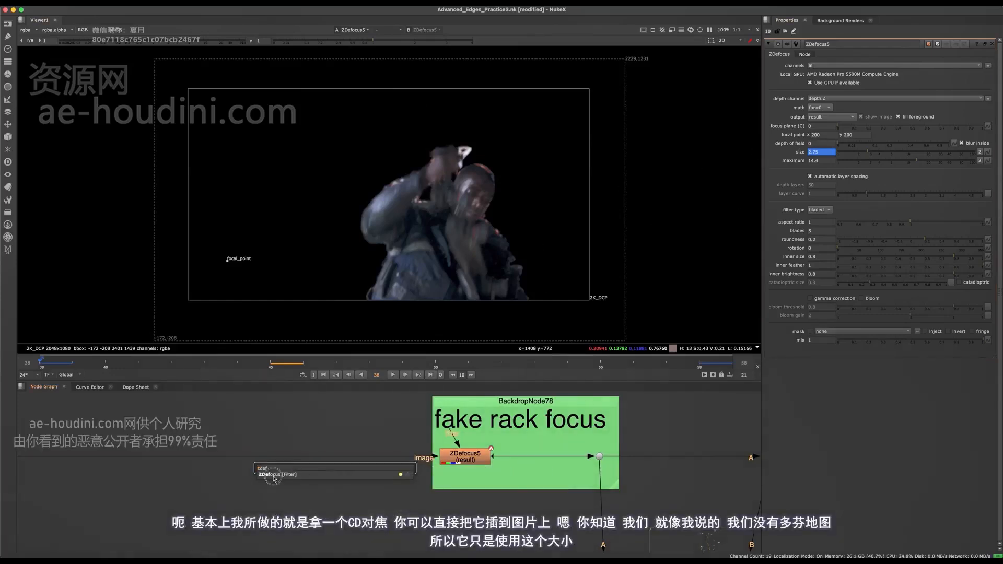
key(Return)
drag(334, 469, 342, 507)
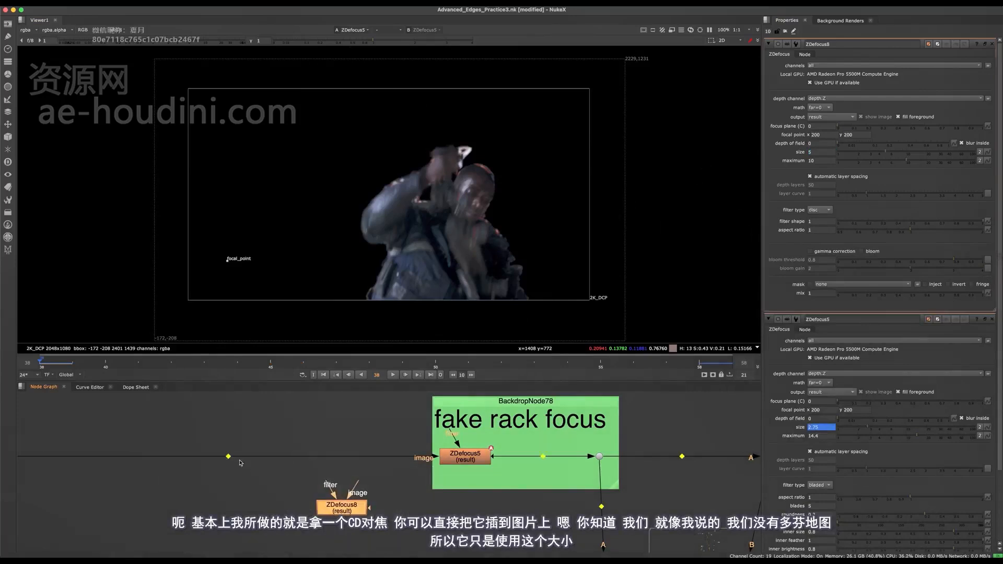
super+drag(230, 459, 331, 460)
drag(347, 509, 349, 512)
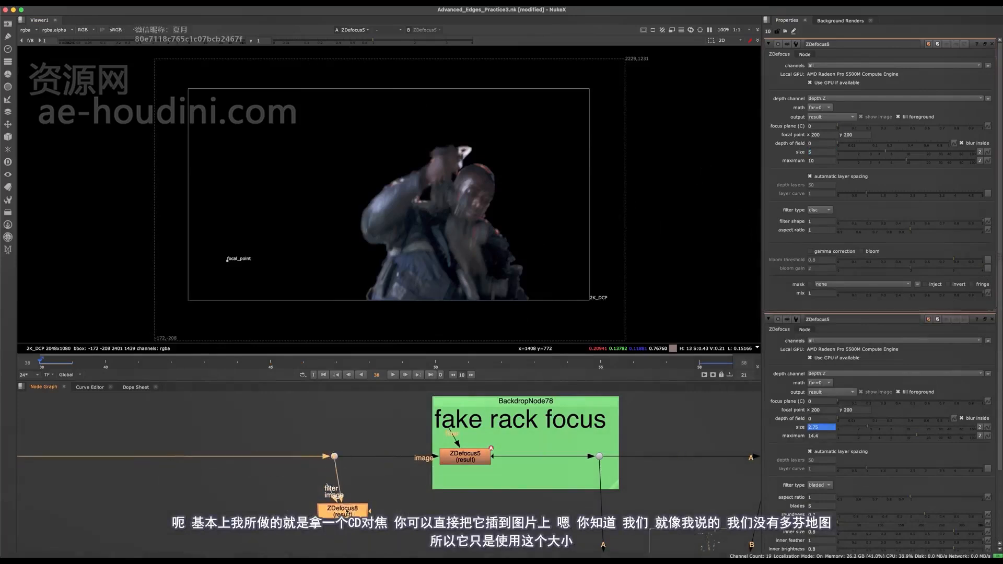
- Display the new ZDefocus up close and set its size to about 5.6 and its maximum to about 7.8
key(1)
scroll(486, 197, up, 8)
mouse_move(503, 195)
middle_down()
mouse_move(525, 179)
mouse_move(509, 186)
middle_up()
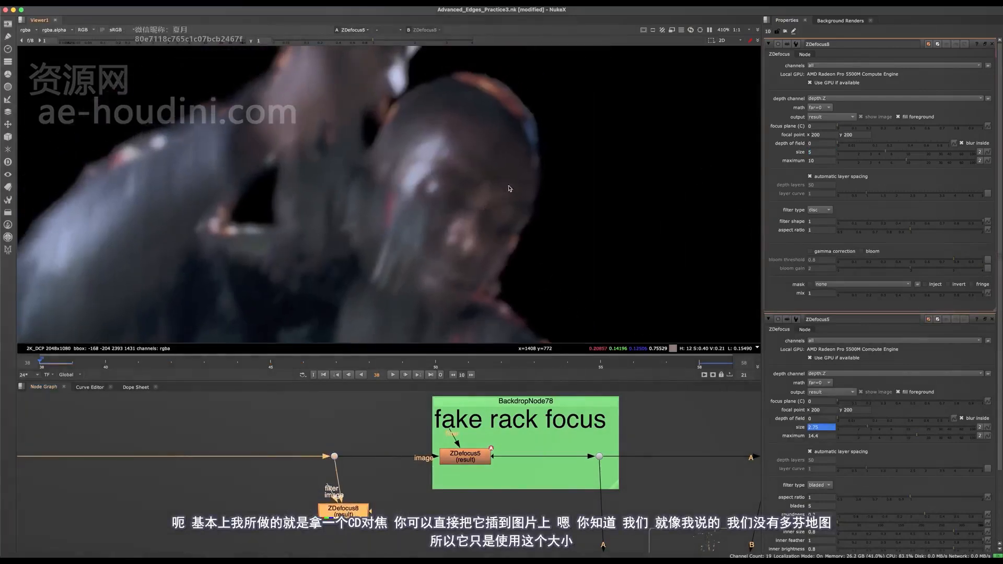
drag(882, 154, 904, 165)
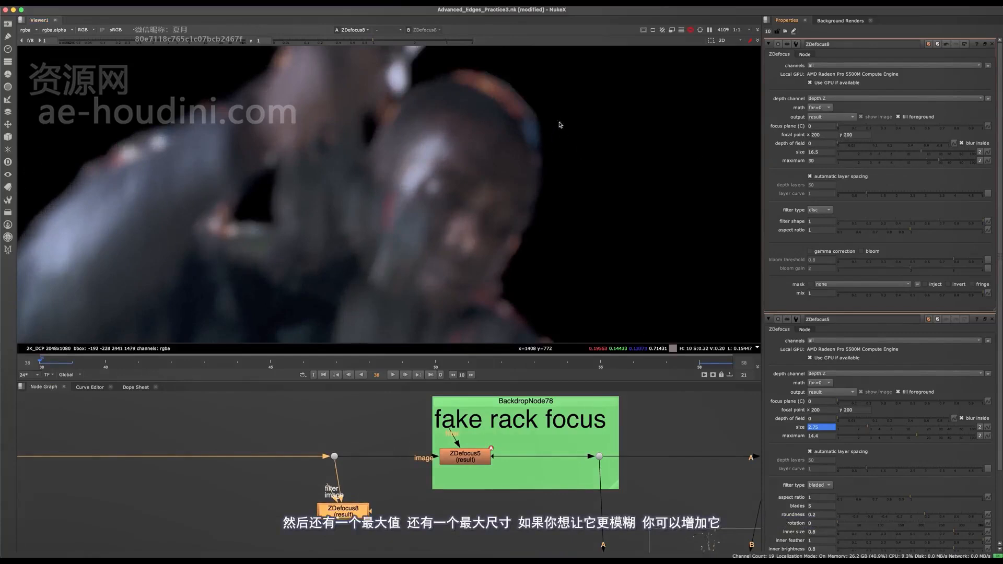
drag(919, 152, 905, 163)
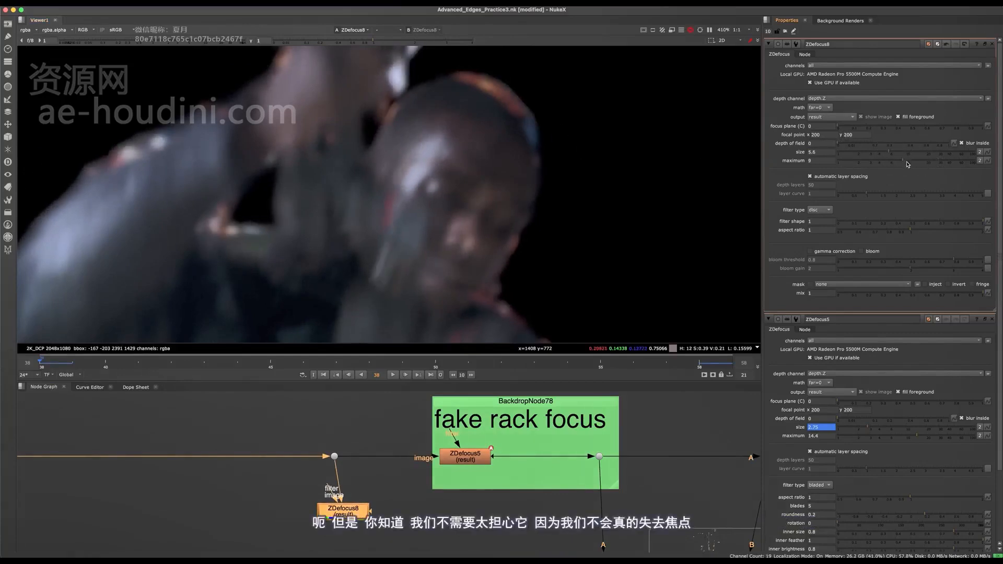
- Open ZDefocus5's properties and check its keyframed size and the resulting blur at the start and end of the shot
middle_drag(469, 459, 460, 462)
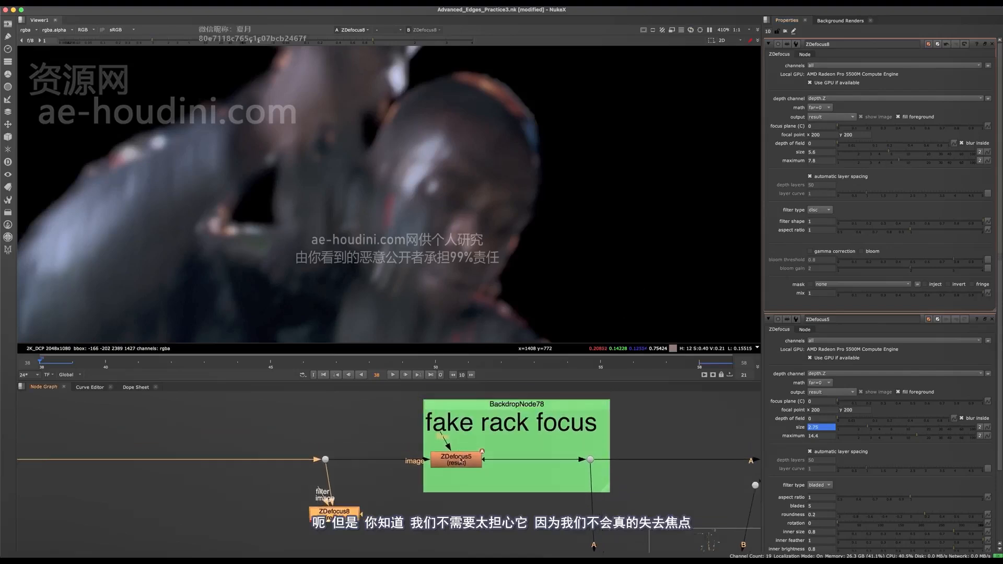
click(460, 462)
double_click(460, 462)
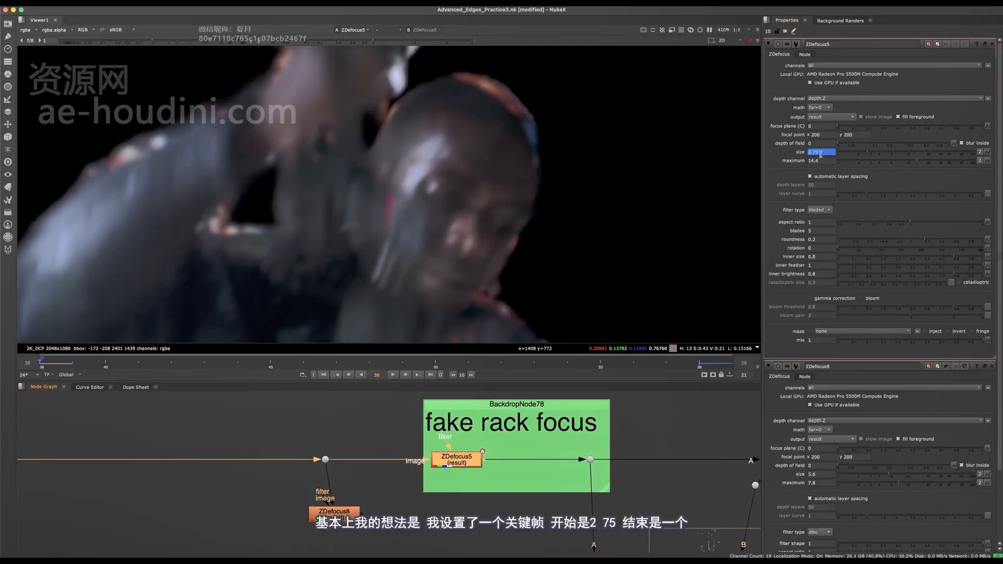
drag(826, 154, 797, 157)
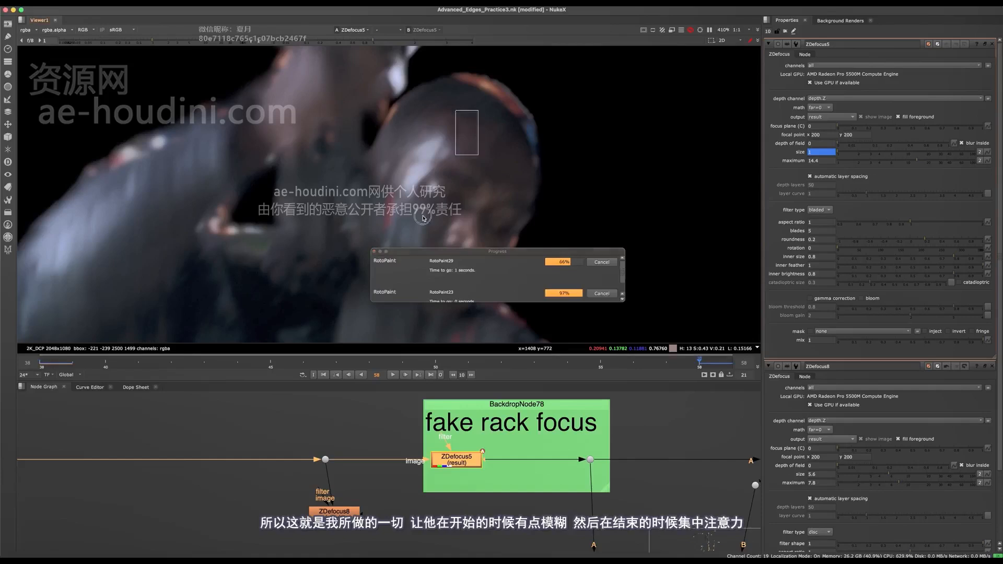
scroll(511, 188, down, 5)
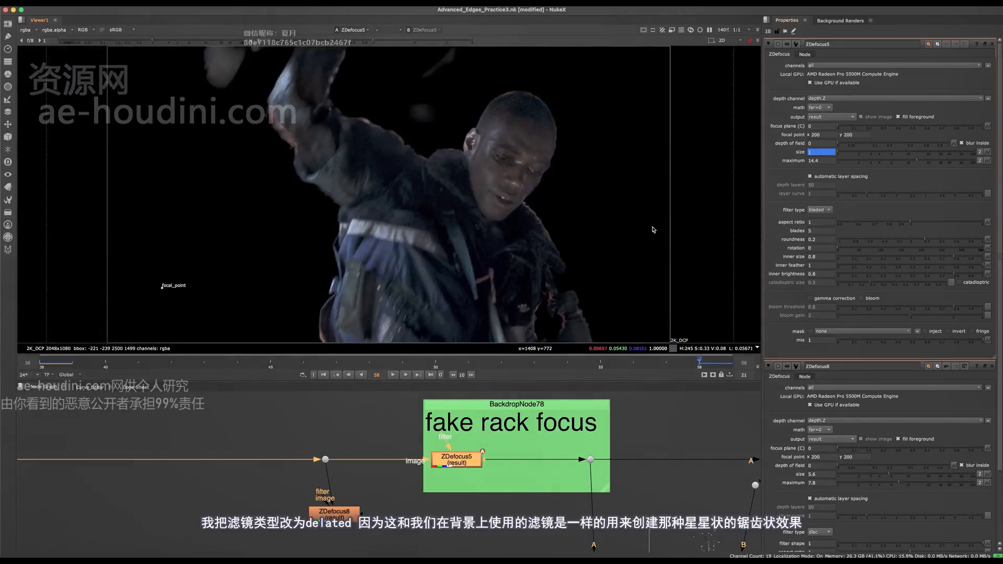
- Display Merge35 (over) and examine the shape of the defocused background lights up close
middle_drag(349, 475, 119, 442)
middle_drag(652, 411, 455, 443)
drag(527, 406, 363, 490)
key(1)
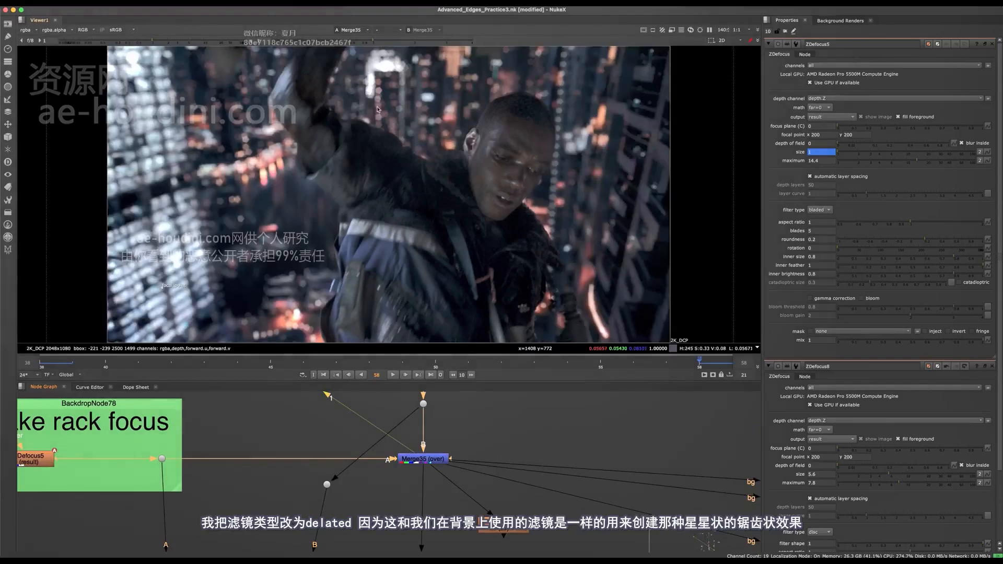
scroll(385, 70, up, 6)
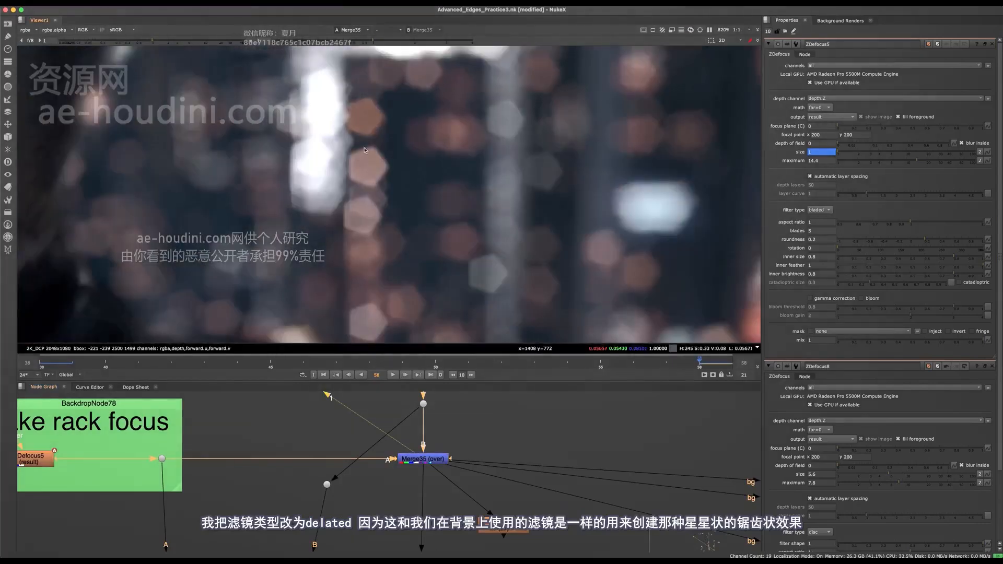
key(f)
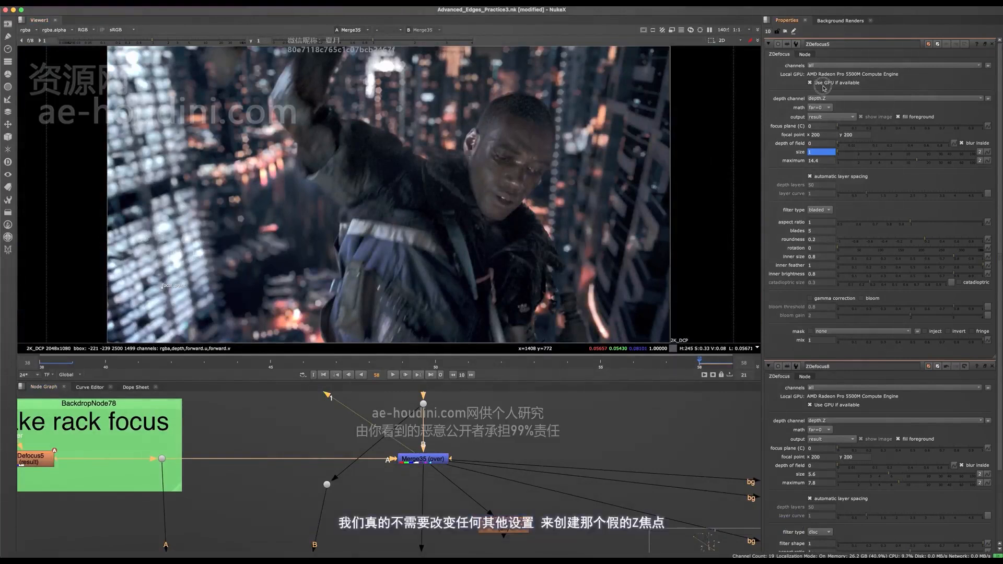
- Close all open node properties and select the Merge59 (plus) node between the Diffusion and Grade backdrops
click(992, 45)
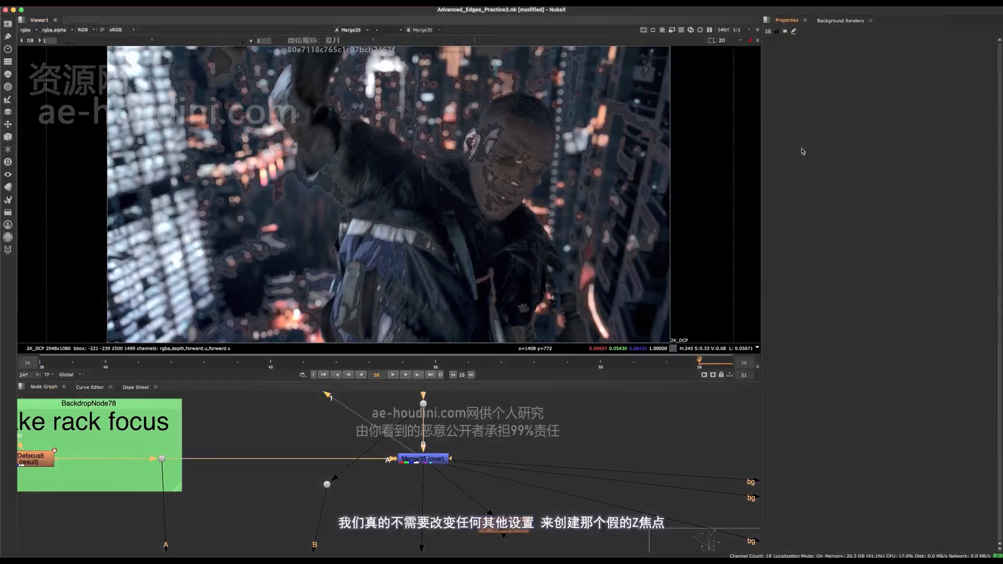
mouse_move(451, 424)
middle_down()
mouse_move(452, 438)
mouse_move(447, 420)
middle_up()
scroll(447, 442, down, 10)
middle_drag(466, 517, 466, 443)
scroll(450, 492, up, 5)
middle_drag(450, 491, 430, 451)
scroll(428, 465, up, 5)
click(361, 476)
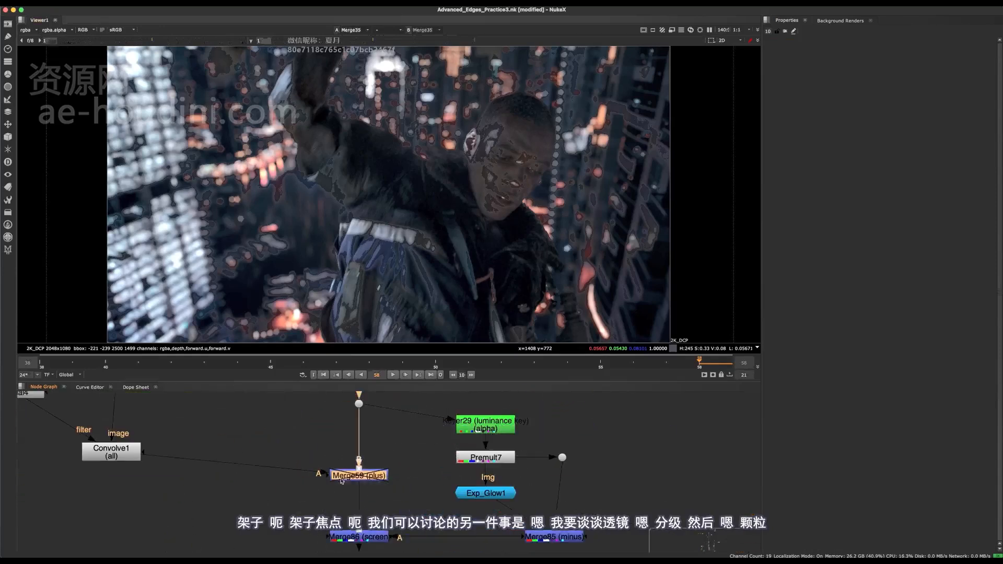
scroll(410, 476, down, 4)
middle_drag(432, 508, 451, 371)
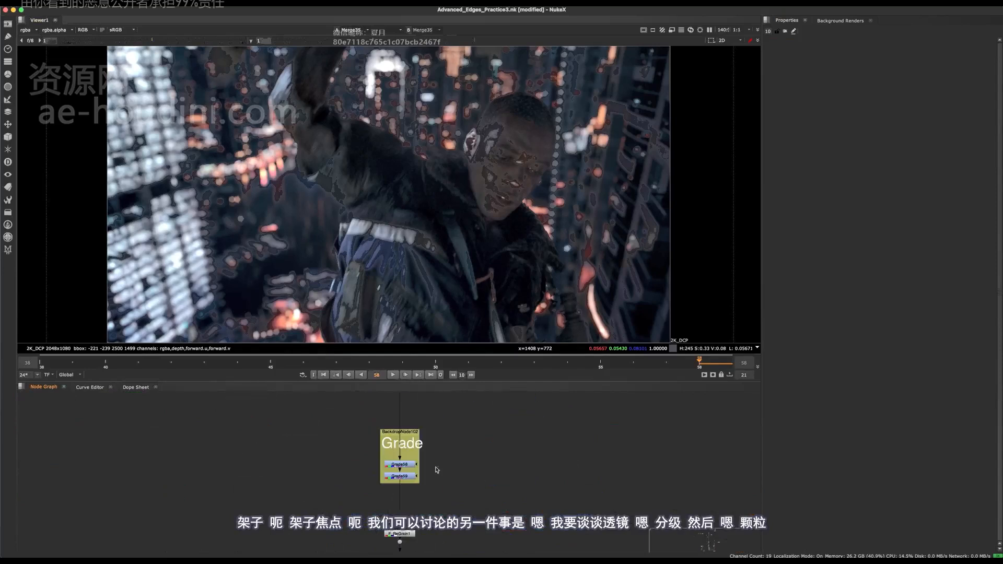
- Look over the node tree between the fake rack focus, Diffusion and Grade backdrops, including the Convolve branch
key(space)
middle_drag(444, 455, 460, 319)
drag(420, 422, 435, 437)
drag(461, 359, 500, 421)
middle_drag(480, 212, 514, 333)
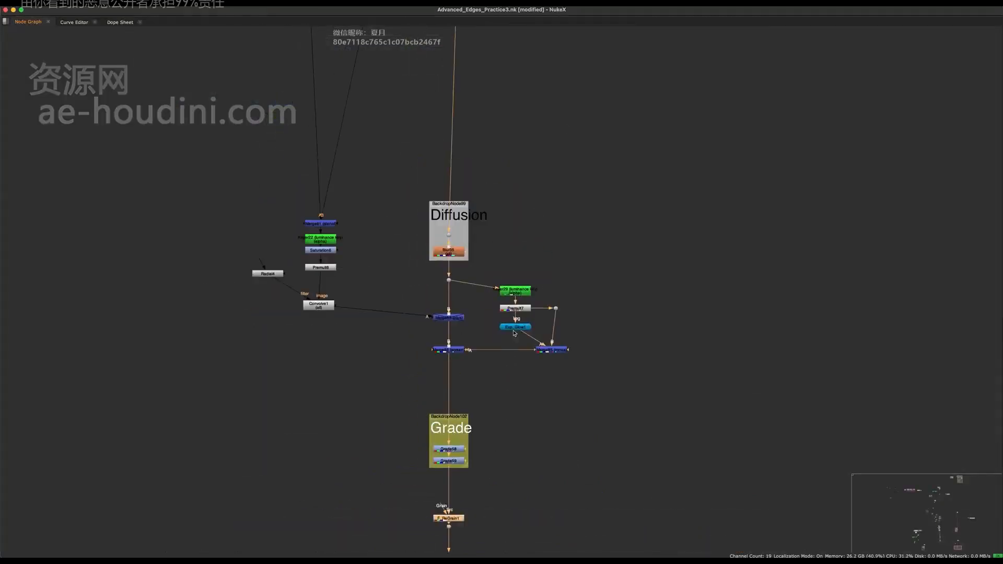
scroll(469, 265, down, 4)
middle_drag(460, 278, 493, 384)
middle_drag(476, 192, 474, 355)
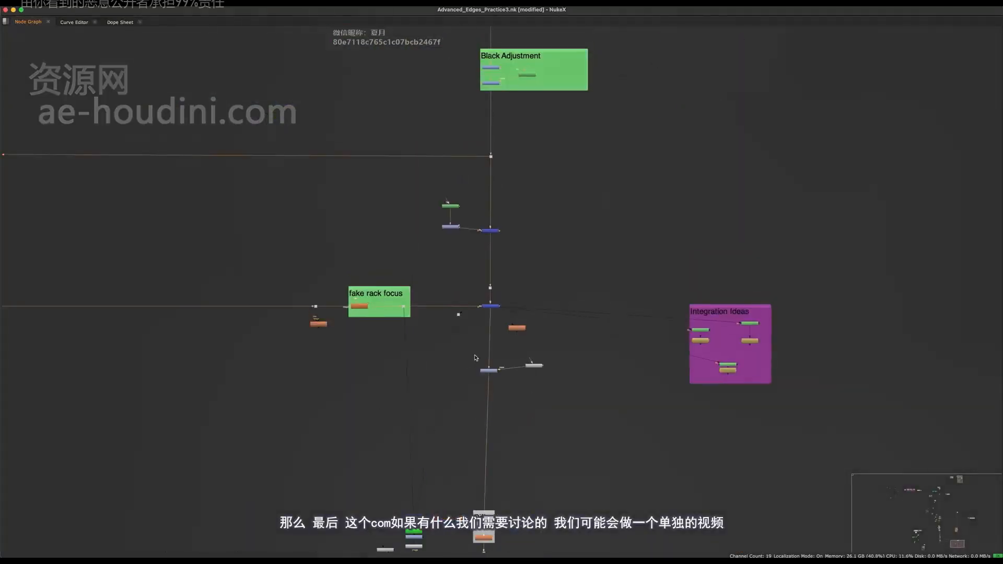
middle_drag(457, 422, 422, 309)
key(space)
scroll(408, 479, down, 4)
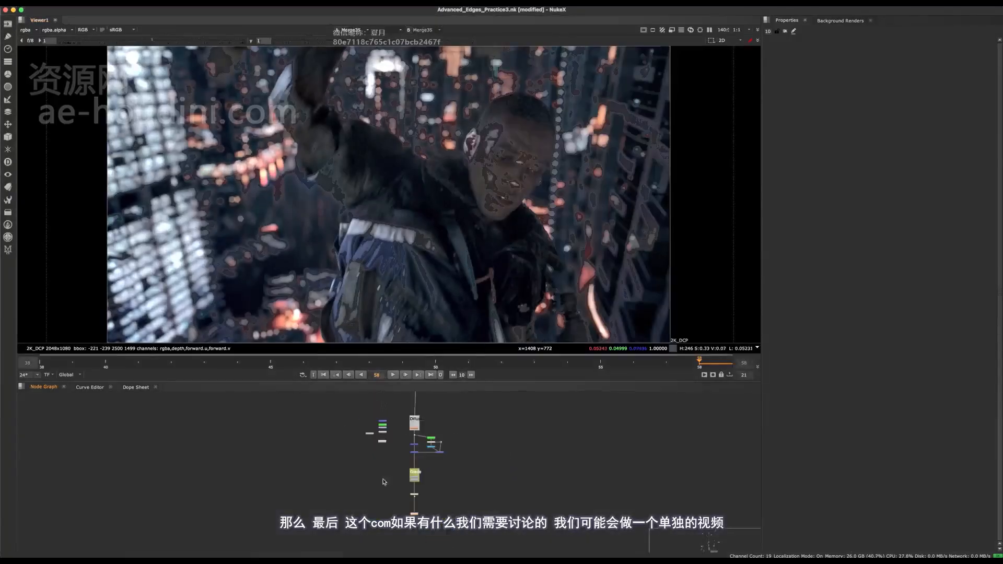
middle_drag(230, 400, 374, 450)
middle_drag(207, 415, 537, 446)
key(space)
middle_drag(579, 375, 162, 338)
middle_drag(510, 399, 424, 313)
scroll(388, 397, up, 4)
scroll(392, 404, up, 3)
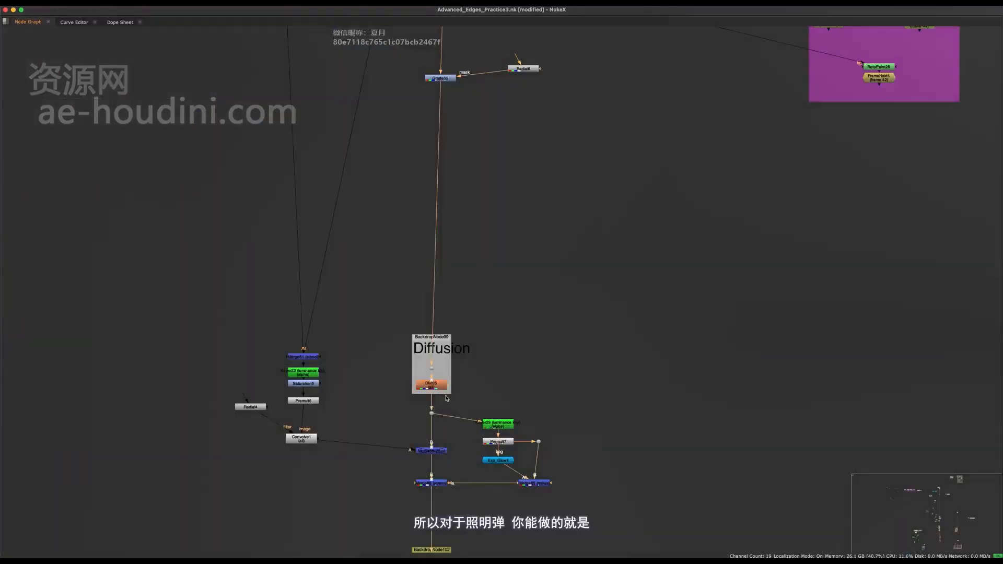
key(space)
key(space)
drag(374, 452, 326, 472)
middle_drag(413, 346, 421, 488)
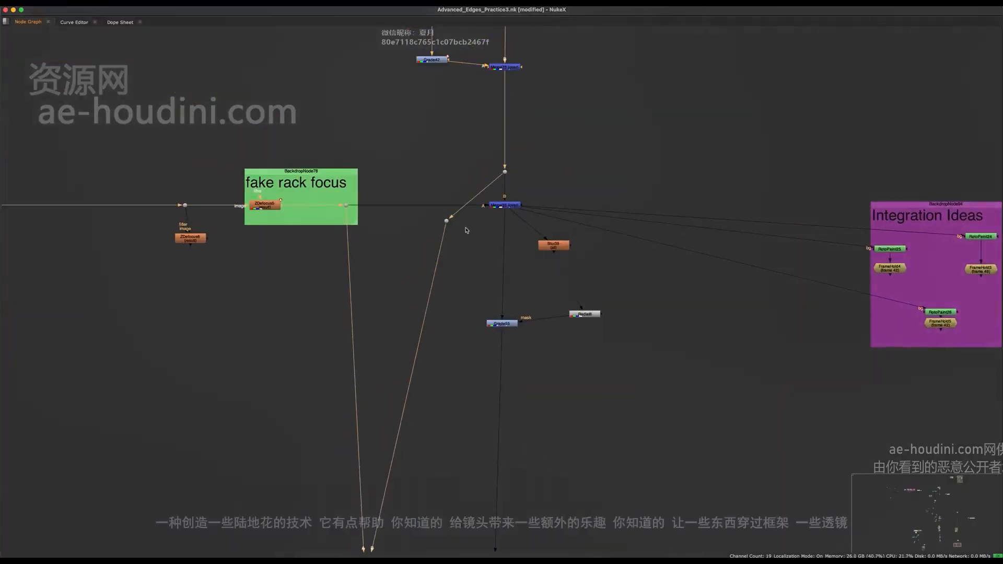
- Display the background-only dot that branches off just above Merge35
click(448, 220)
key(1)
key(space)
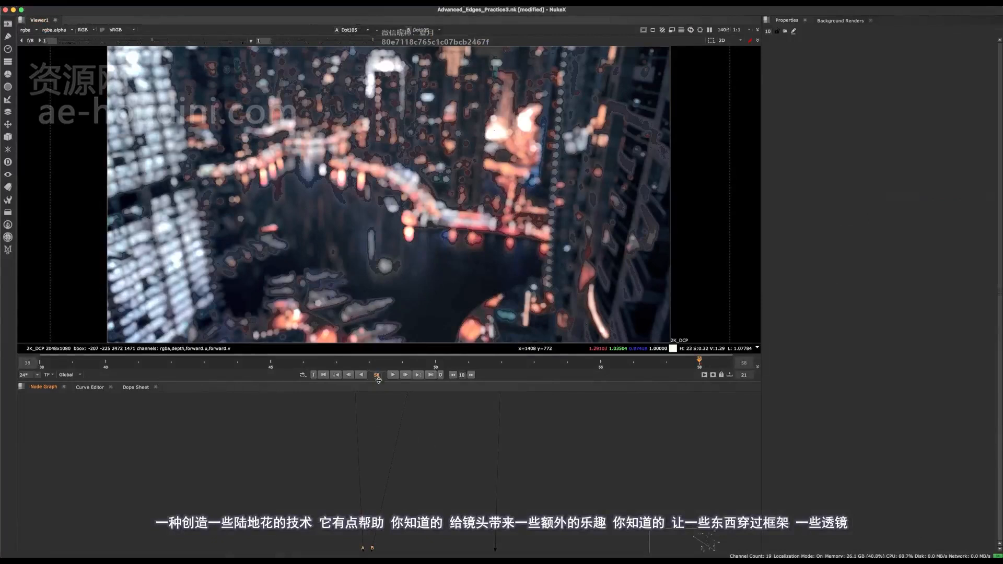
- Display the Merge59 (plus) node below the Diffusion backdrop and enable it
scroll(420, 422, down, 3)
middle_drag(401, 396, 359, 312)
scroll(402, 459, up, 5)
click(471, 511)
key(1)
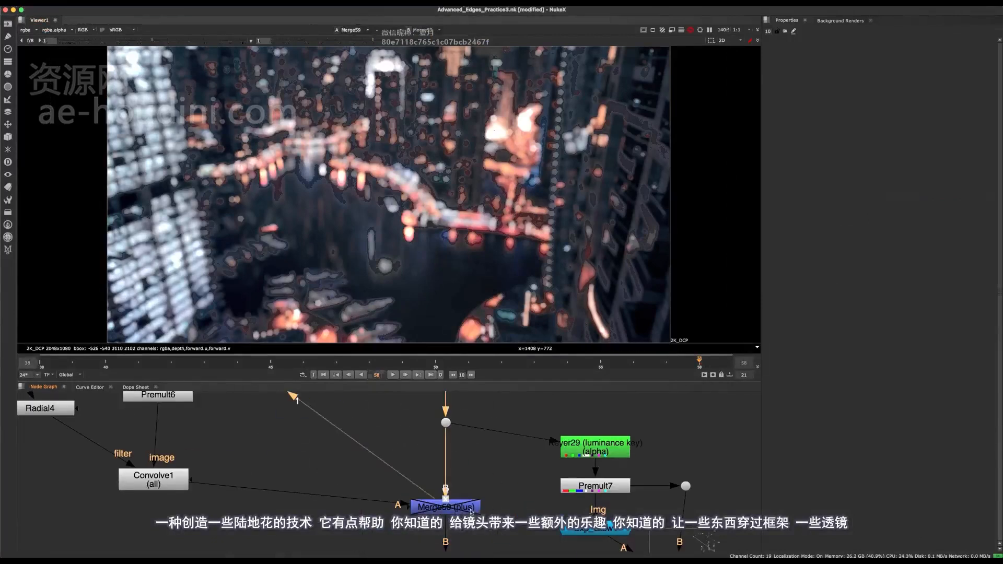
click(471, 511)
key(d)
- Examine the added flare effect around the bright building lights and along the image's upper edge up close
middle_drag(211, 89, 320, 198)
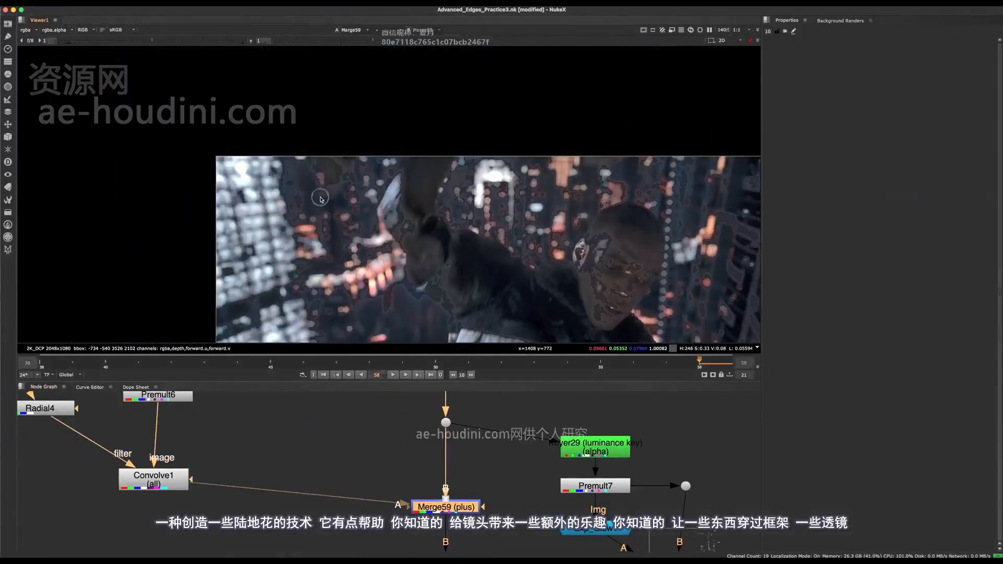
scroll(320, 199, up, 5)
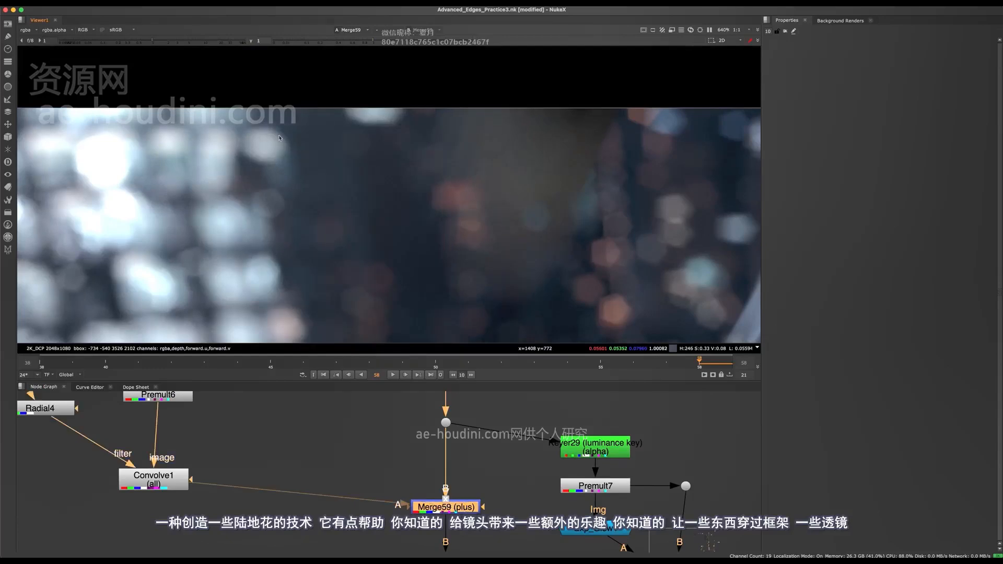
middle_drag(510, 180, 478, 191)
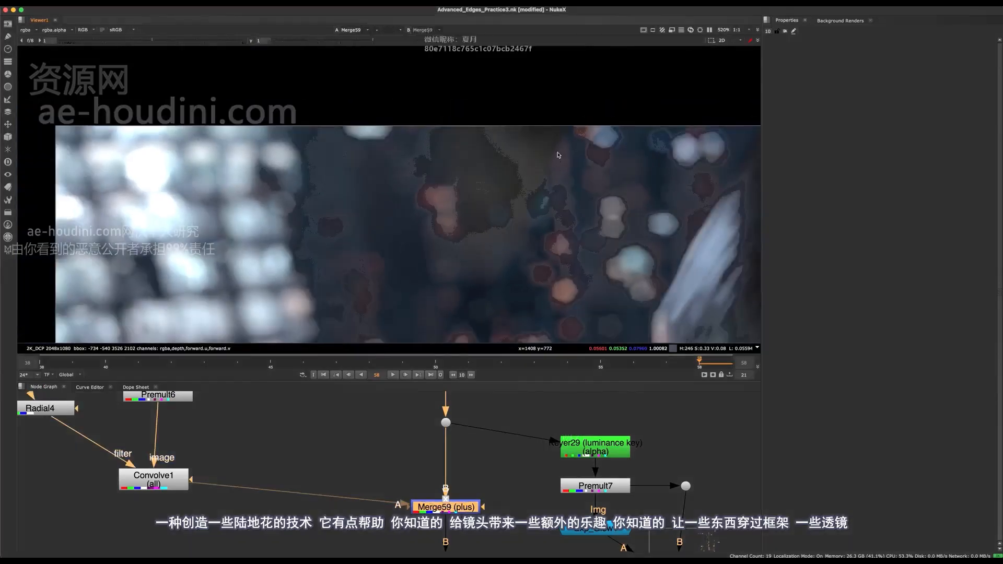
key(f)
- Display Merge61 at the start of the flare branch to check the foreground held out of the background
scroll(393, 397, down, 4)
key(space)
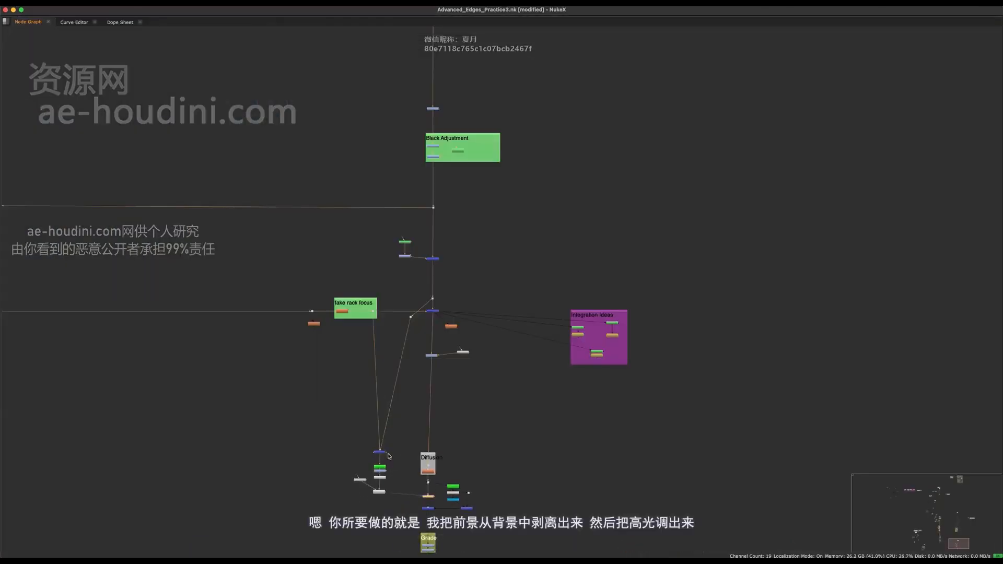
scroll(408, 382, up, 3)
scroll(408, 382, down, 3)
key(space)
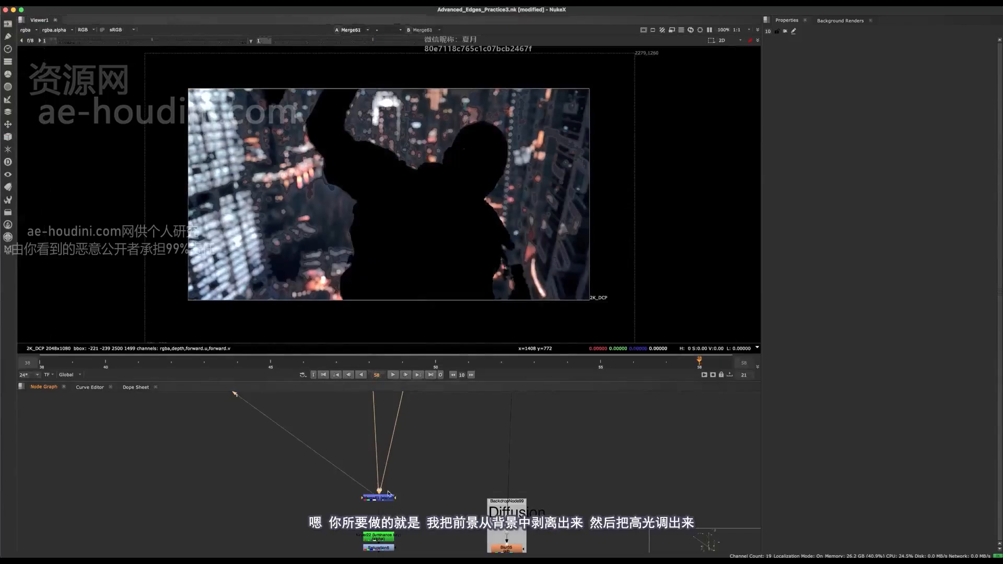
- Display Keyer22 and Saturation6 in the flare branch, checking the highlight alpha and the saturated colour image
scroll(414, 496, up, 5)
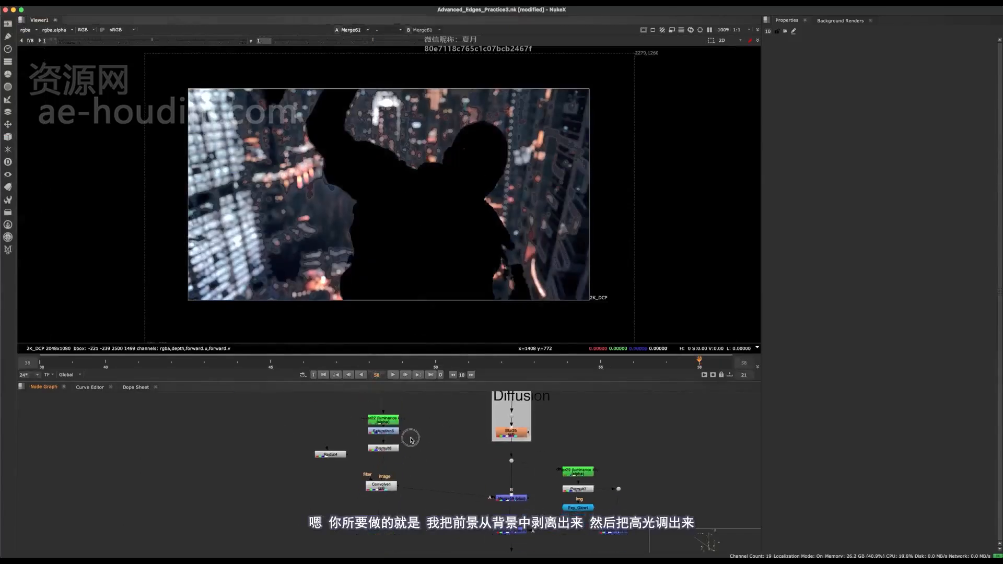
click(380, 435)
key(1)
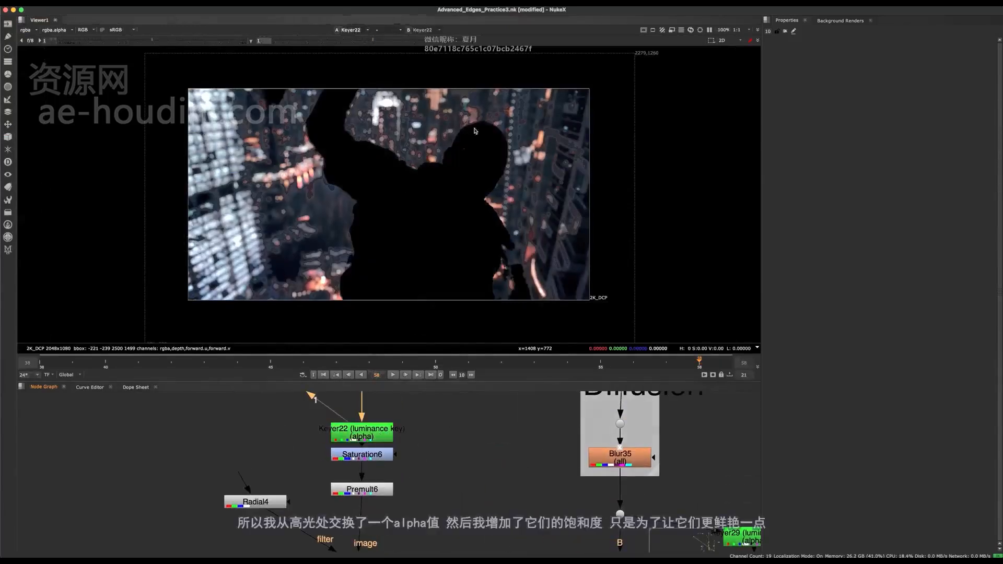
key(a)
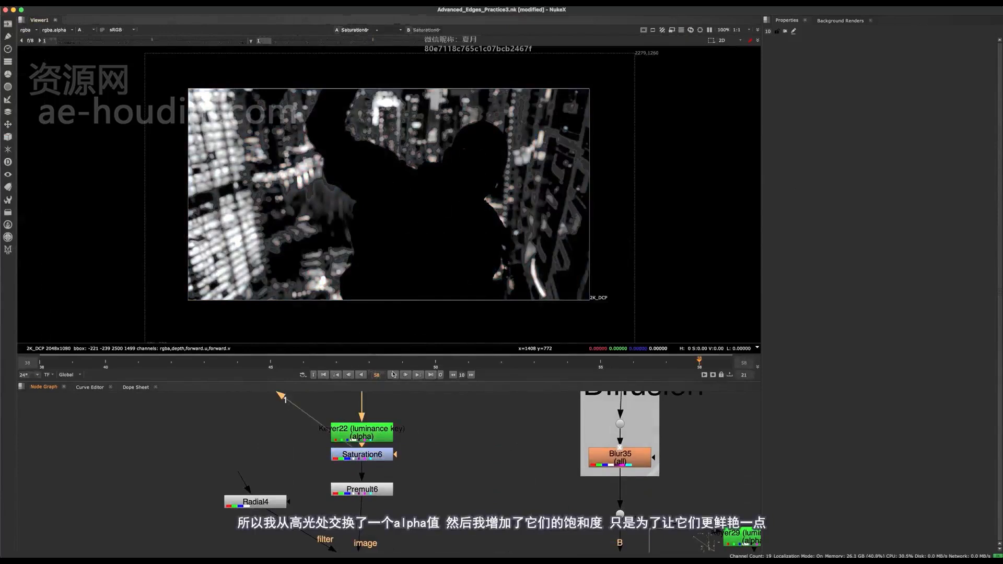
key(a)
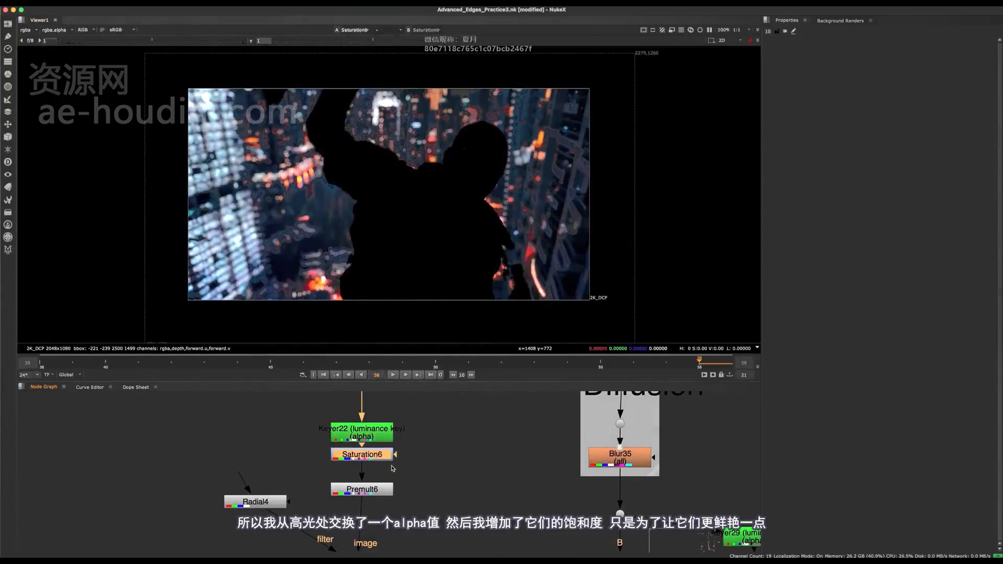
- Display Premult6 in the flare branch and inspect the isolated background highlights up close
middle_drag(408, 466, 454, 452)
click(407, 476)
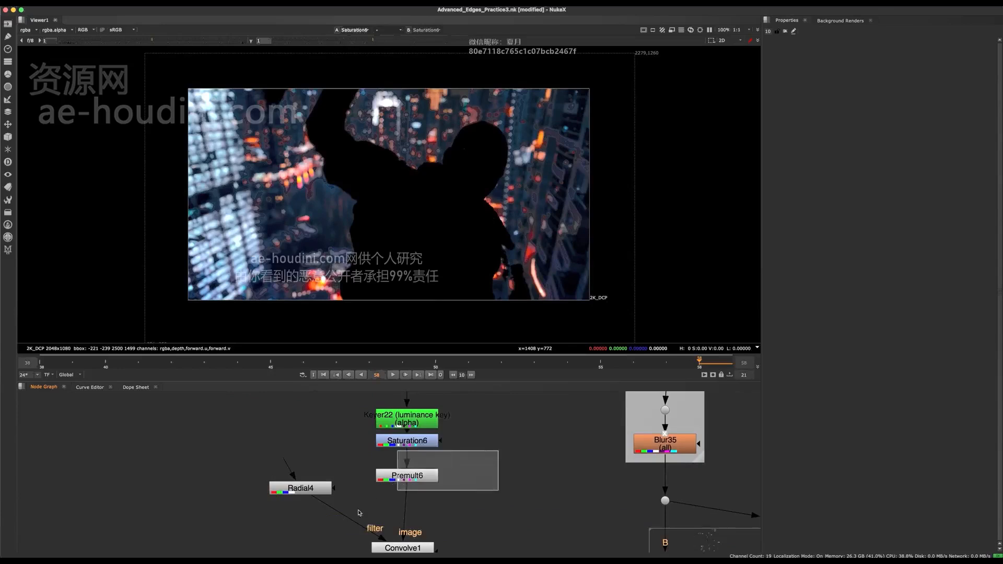
key(1)
scroll(470, 92, up, 3)
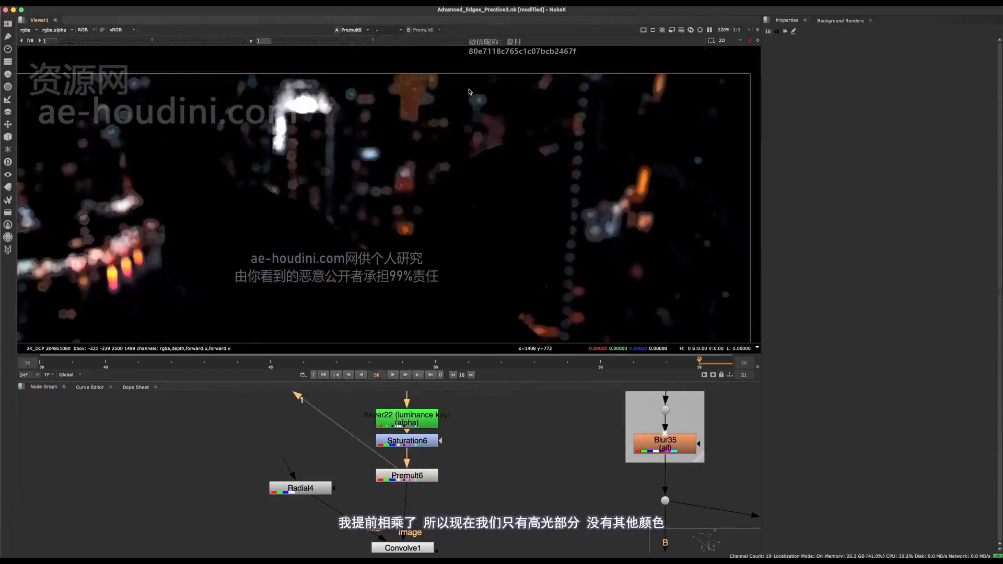
middle_drag(359, 165, 612, 190)
middle_drag(441, 188, 631, 59)
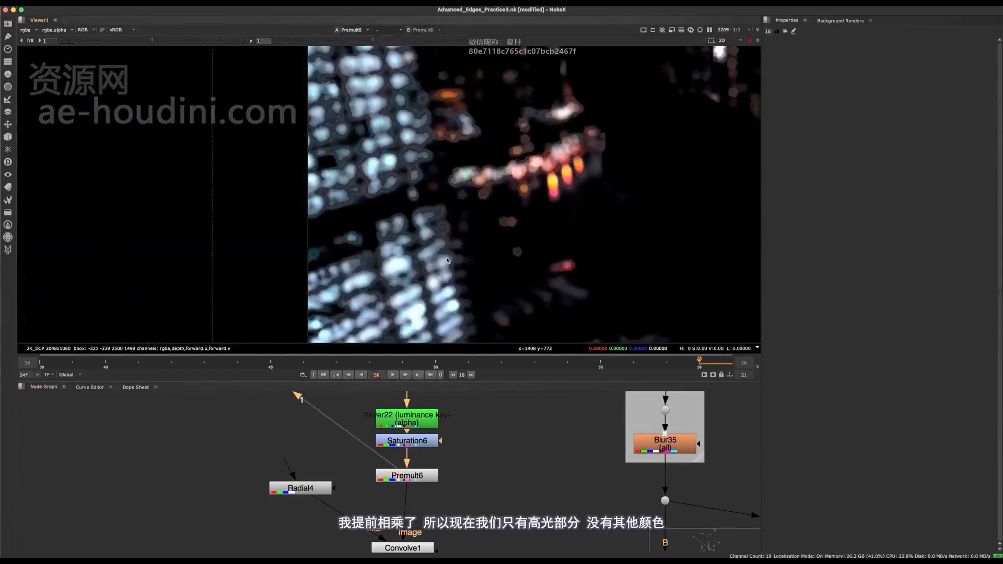
key(f)
- Display Radial4, which feeds the convolve filter, and inspect its elliptical shape
middle_drag(441, 489, 450, 419)
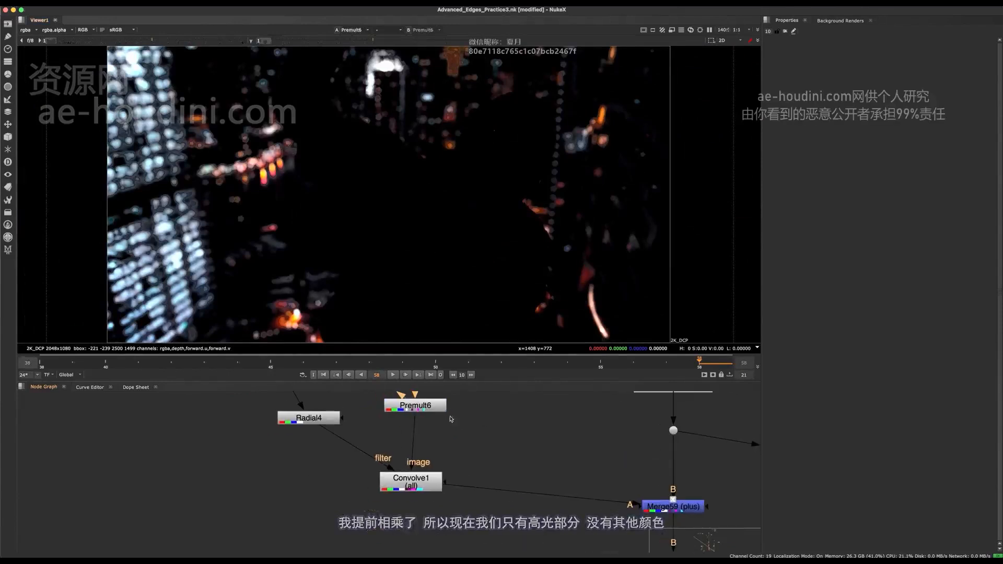
mouse_move(427, 482)
mouse_down()
mouse_move(428, 497)
mouse_move(436, 493)
mouse_up()
middle_drag(386, 433, 397, 461)
drag(343, 447, 340, 463)
key(1)
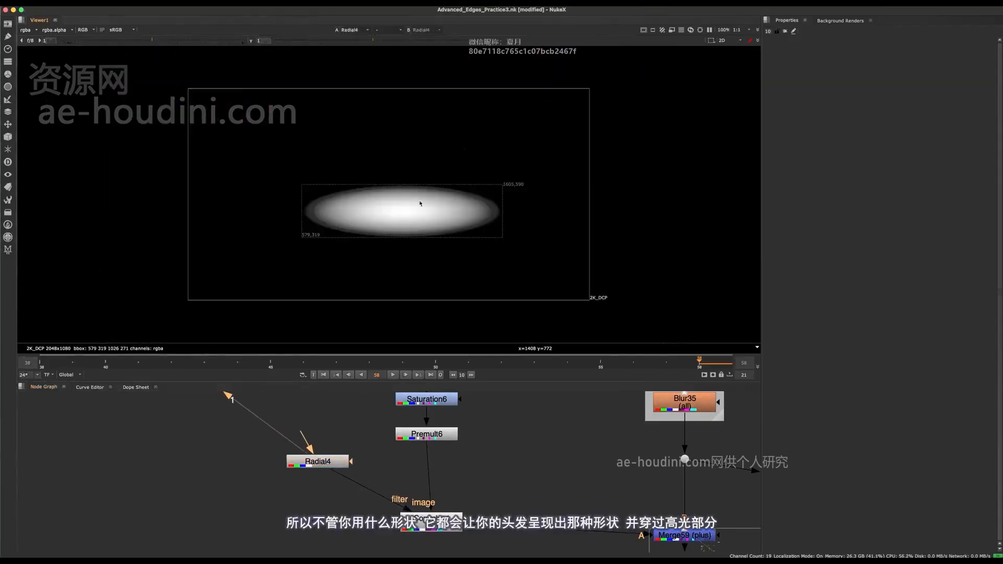
scroll(405, 209, up, 3)
drag(253, 141, 597, 245)
key(f)
- Display Convolve1 and compare its output with the Radial4 filter shape
drag(511, 480, 412, 520)
middle_drag(390, 473, 339, 437)
key(1)
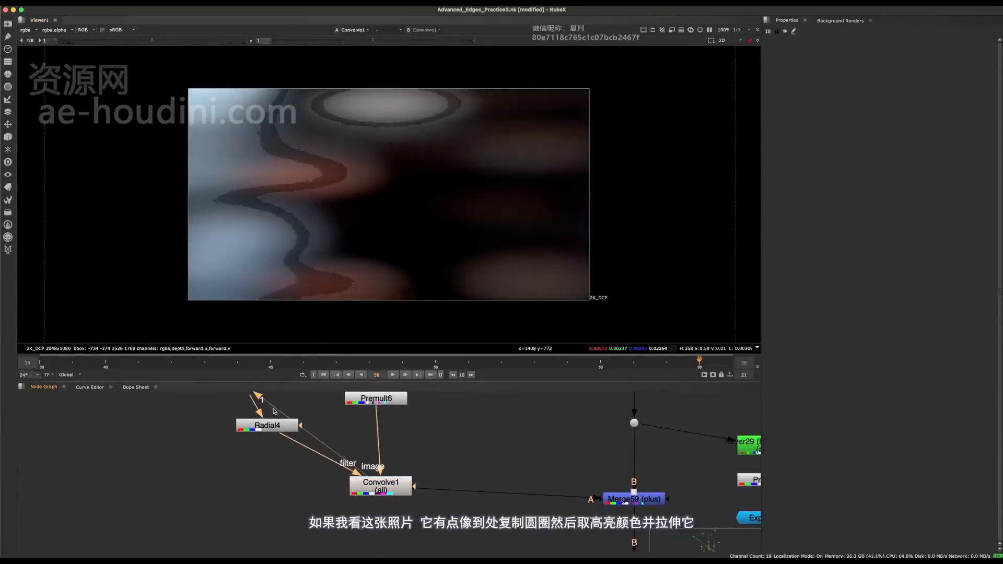
click(273, 429)
key(1)
drag(453, 460, 376, 488)
key(1)
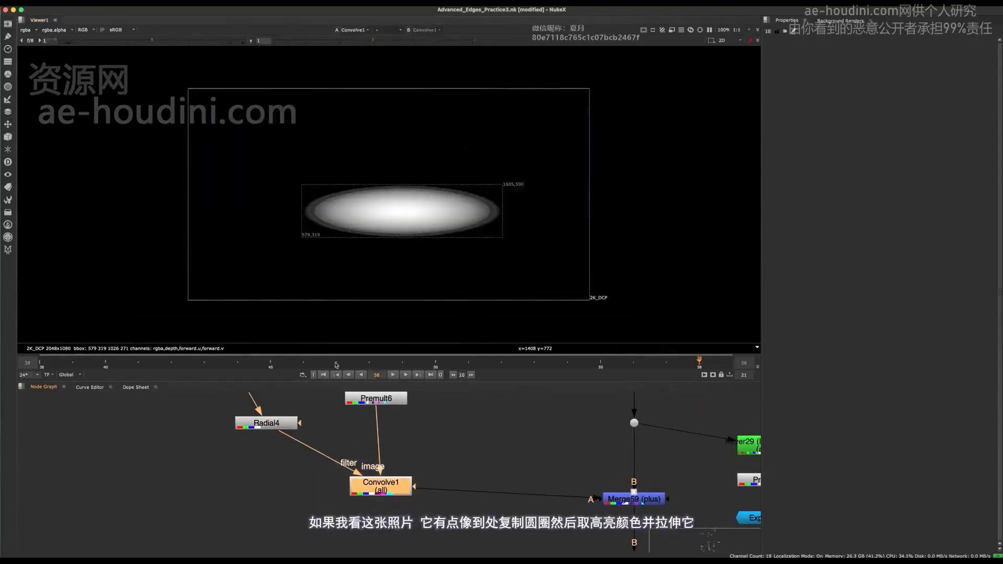
middle_drag(304, 444, 370, 432)
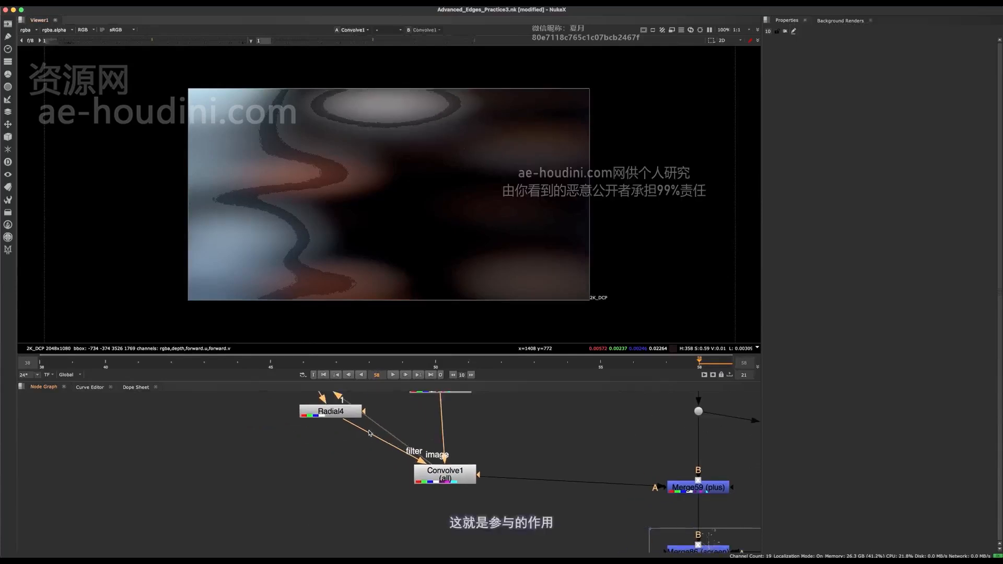
- Add a new Radial node below Radial4 and connect it to the filter input of Convolve1 in its place
click(300, 429)
key(Tab)
text(rad)
key(Return)
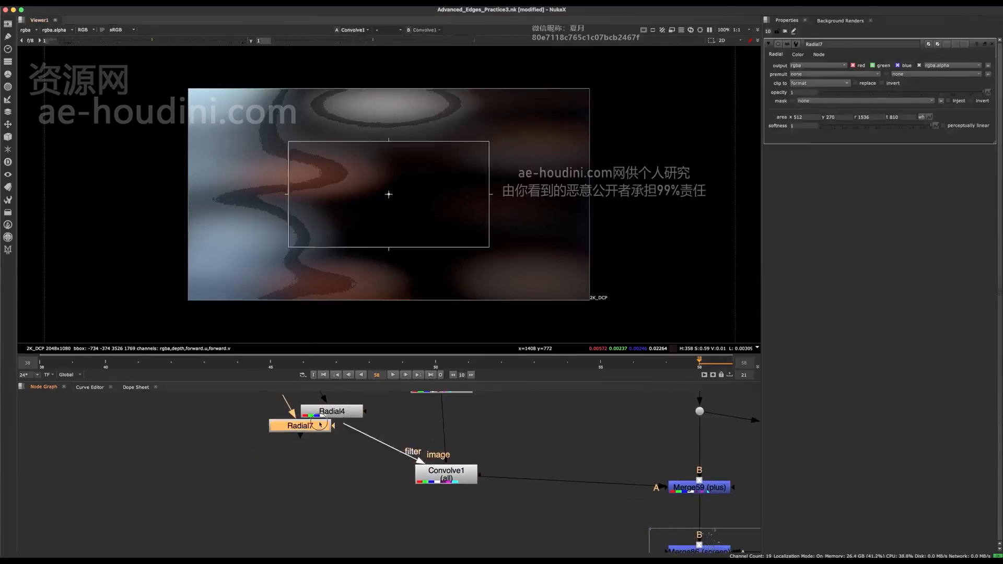
click(317, 465)
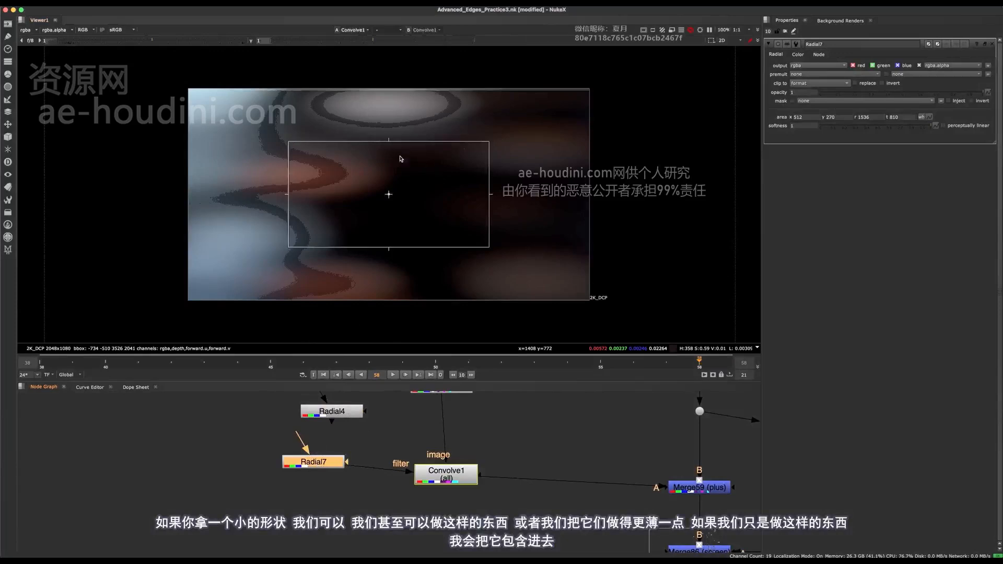
- Flatten the new radial into a thin horizontal ellipse about 1024 by 68 pixels and display the Convolve1 result
key(1)
drag(409, 140, 403, 182)
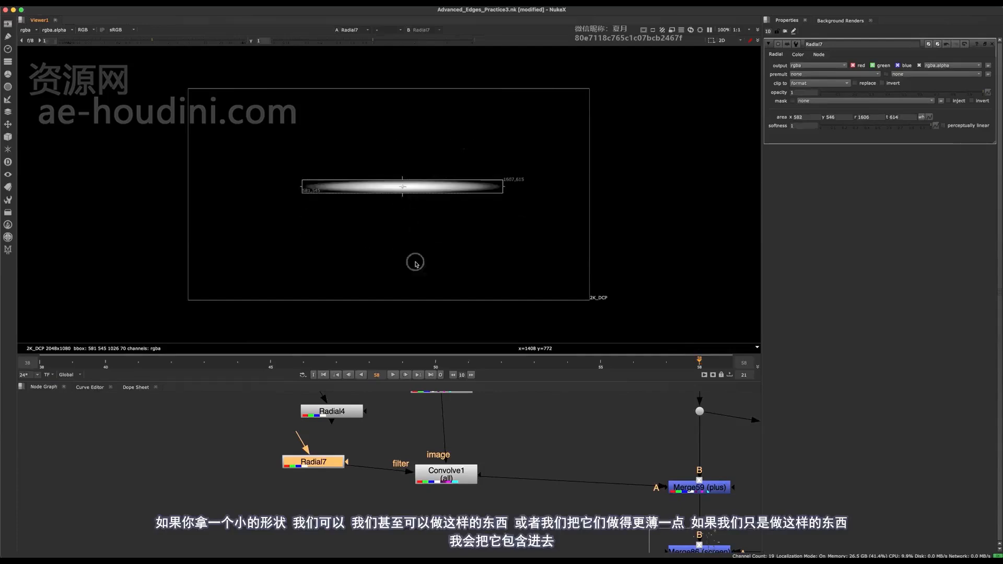
click(417, 478)
key(1)
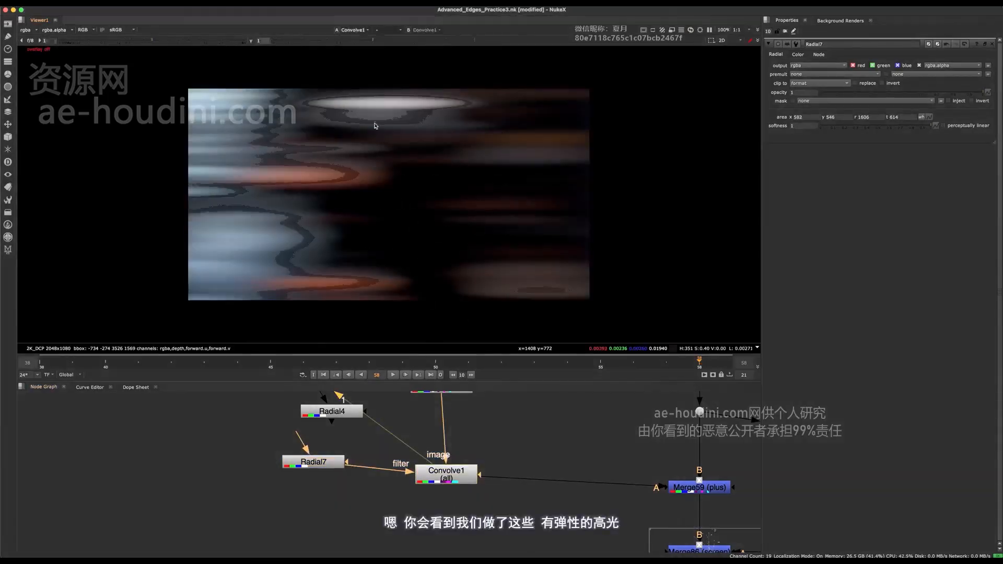
- Display Merge59 (plus) to check the thin flare streaks over the composite
middle_drag(629, 462, 443, 421)
click(512, 445)
key(1)
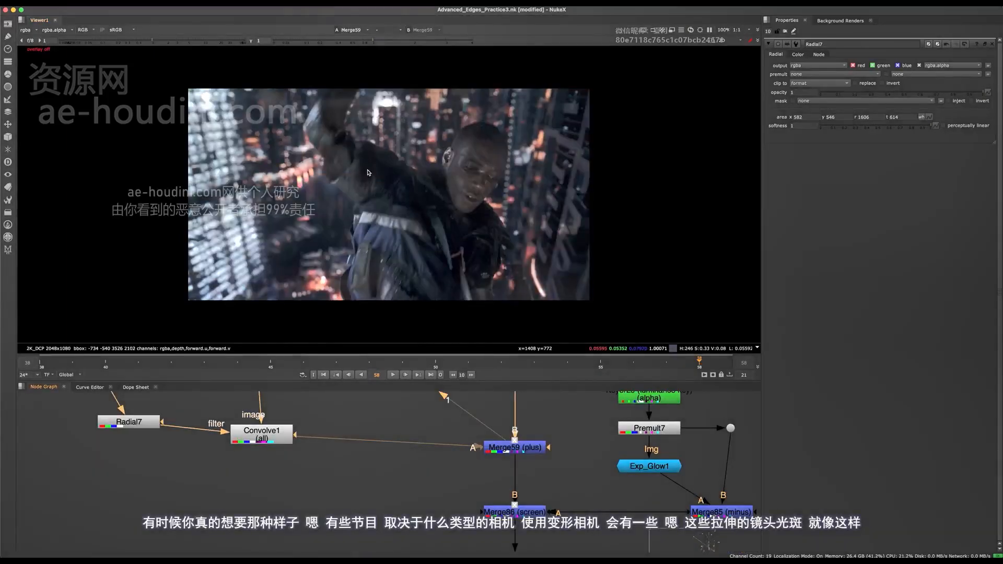
- Merge the Convolve1 output over the main pipe with a new Merge node below Merge59, and display it
middle_drag(314, 438, 244, 417)
click(353, 477)
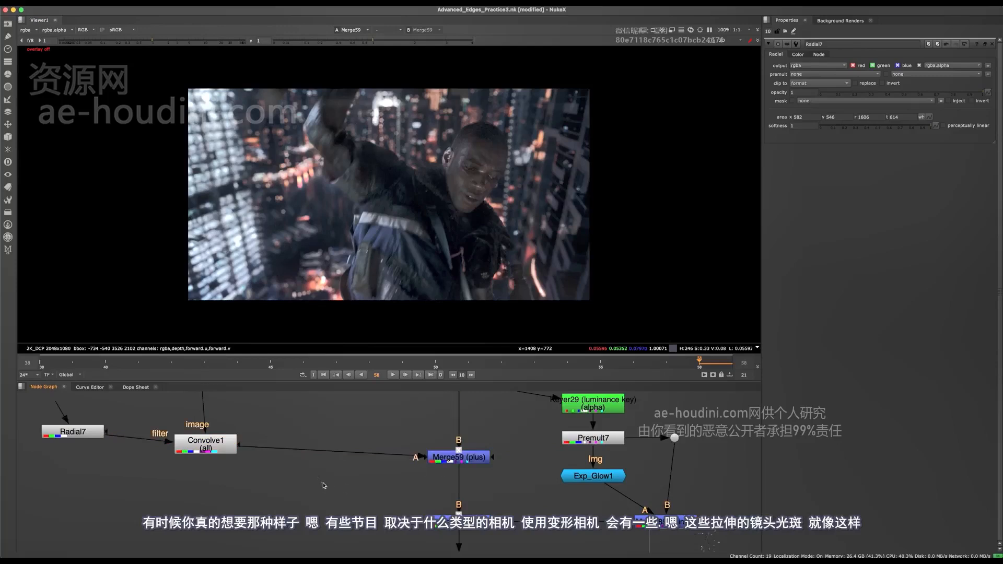
click(312, 454)
key(m)
drag(226, 441, 227, 441)
drag(343, 482, 479, 491)
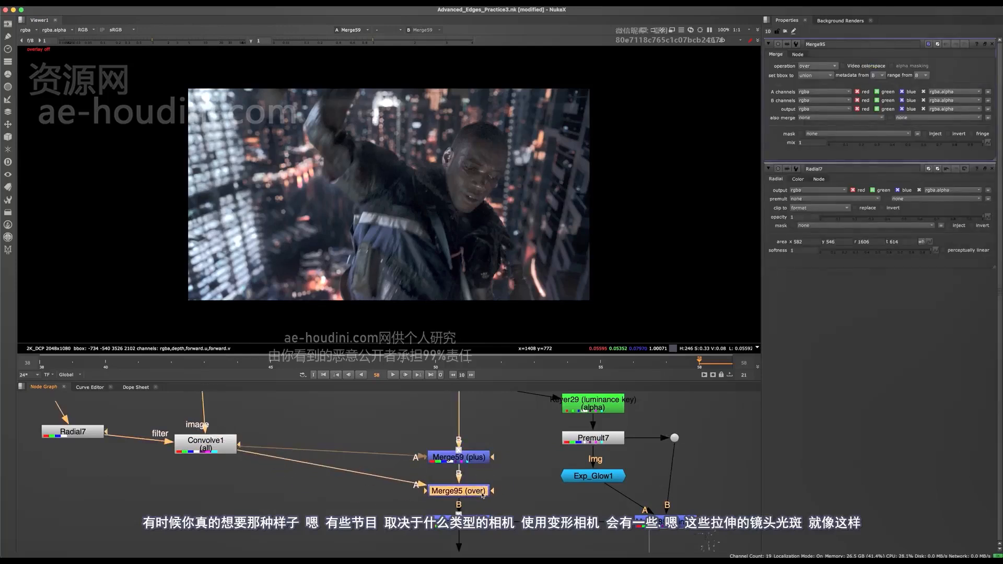
click(481, 487)
key(1)
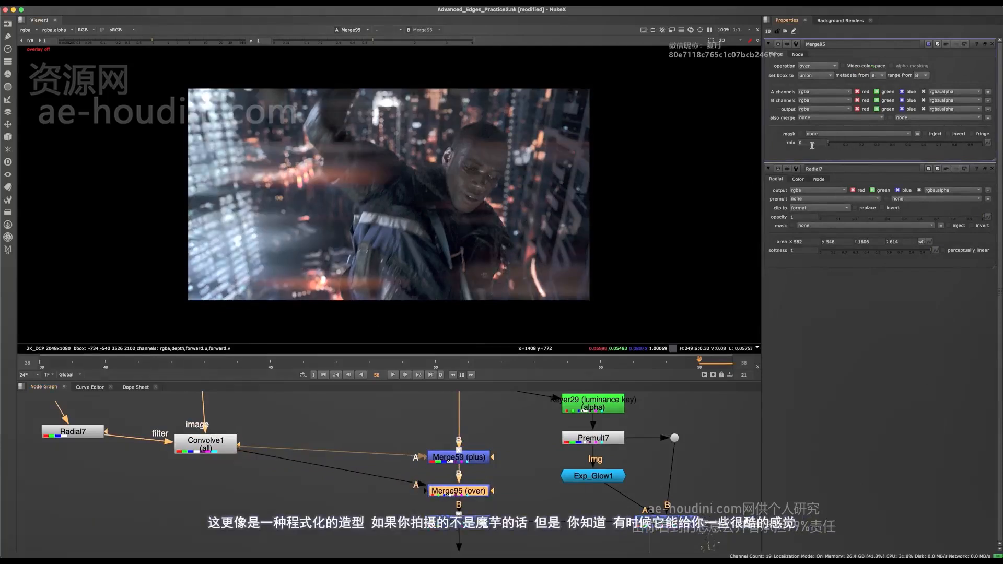
- Set the mix of Merge95 to 0.175 and inspect the streaks around the bright lights up close
mouse_move(834, 147)
mouse_down()
mouse_move(869, 146)
mouse_move(842, 141)
mouse_up()
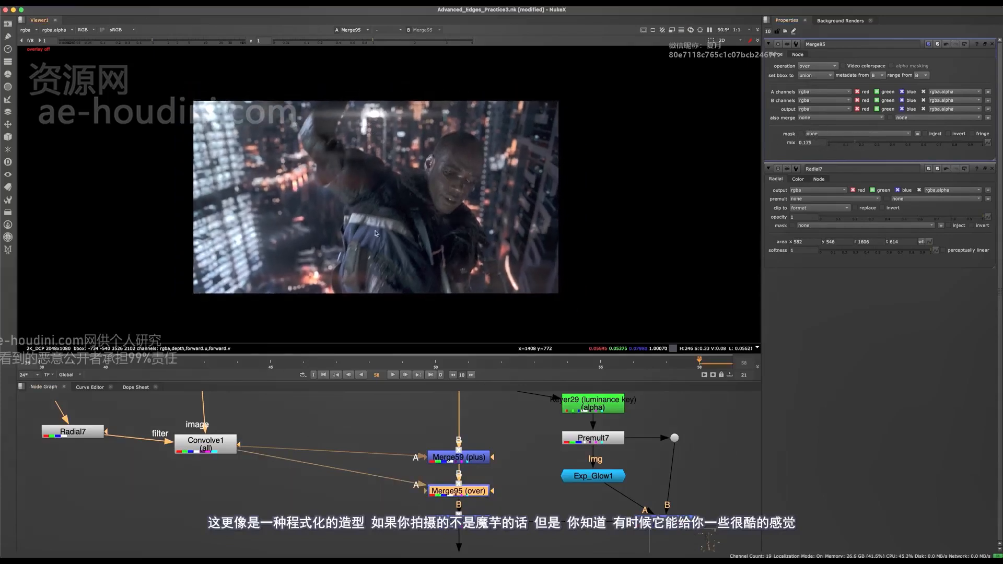
scroll(325, 165, up, 3)
middle_drag(380, 180, 407, 130)
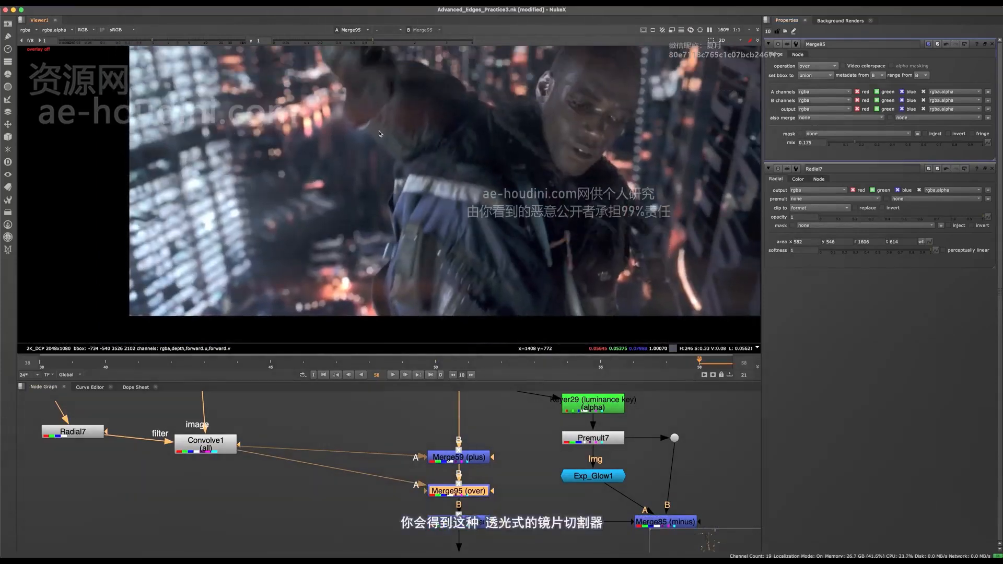
scroll(410, 190, down, 6)
scroll(400, 153, up, 8)
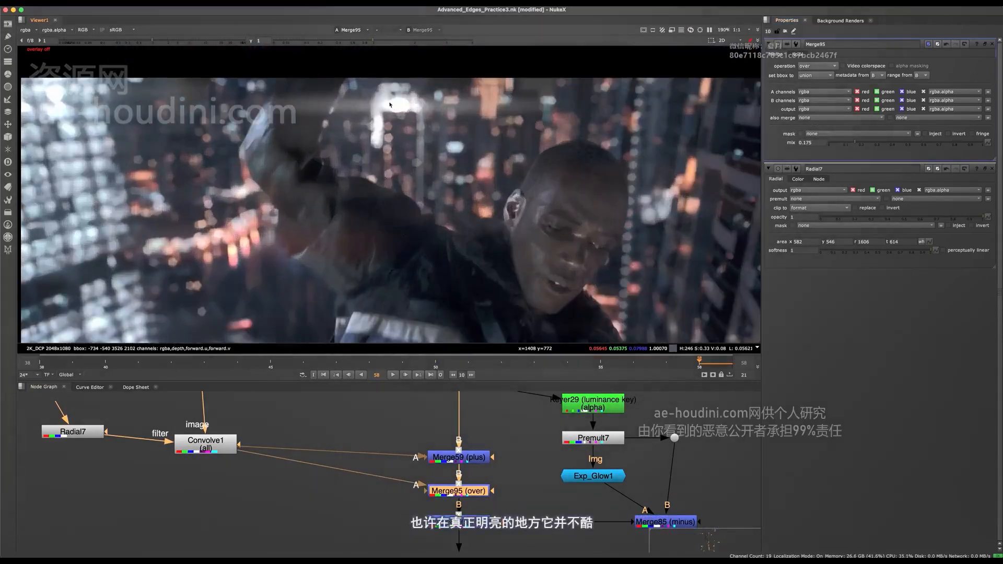
- Toggle Merge95 off and on to compare the composite with and without the stronger streaks
key(d)
key(d)
scroll(407, 179, down, 3)
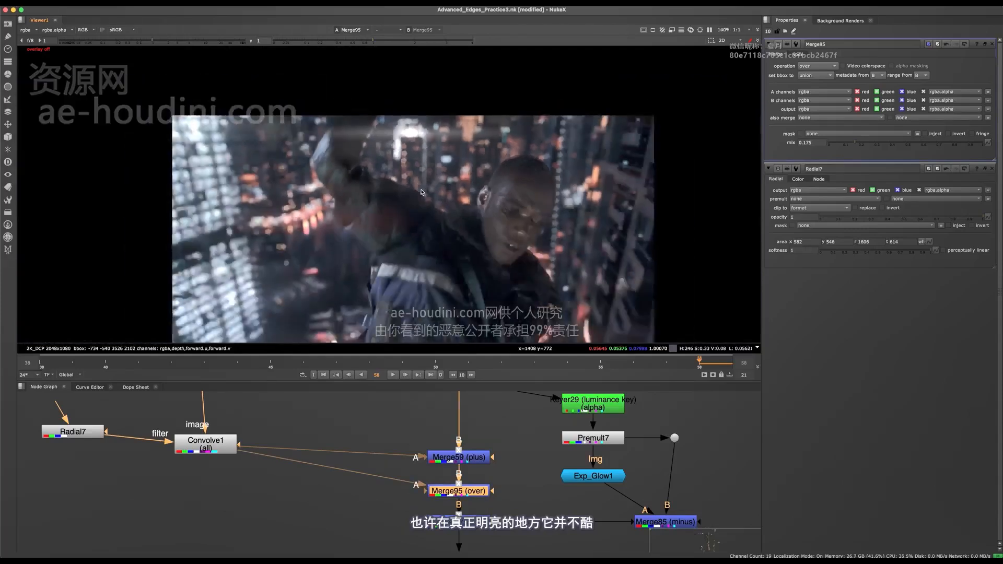
key(f)
key(d)
key(d)
scroll(277, 495, up, 4)
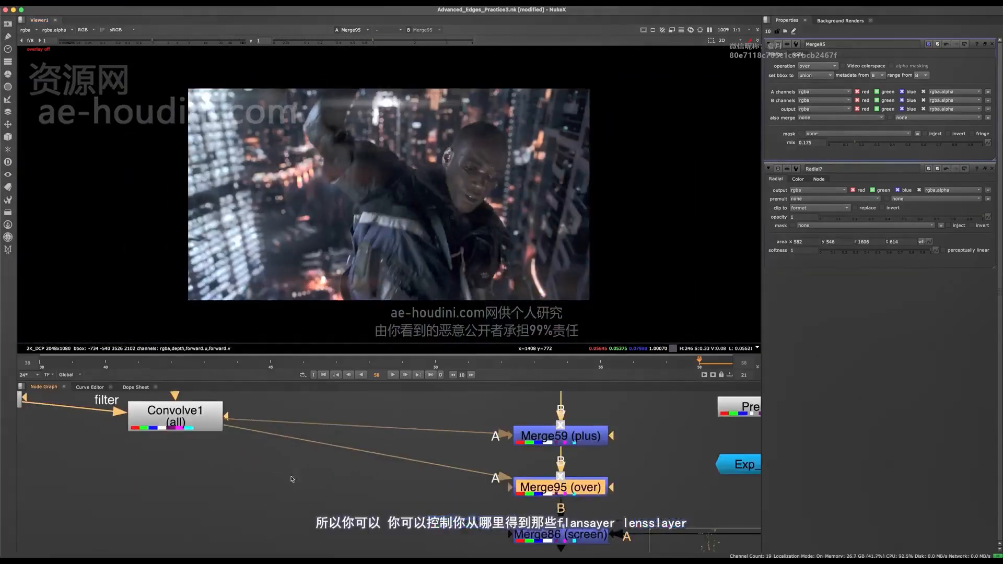
- Add a Roto node and merge it into the flare branch below Premult6 with the stencil operation, and display that merge
middle_drag(291, 477, 348, 489)
click(238, 427)
key(1)
click(316, 455)
scroll(317, 454, down, 4)
middle_drag(331, 413, 358, 521)
click(391, 448)
key(o)
key(m)
drag(486, 472, 301, 505)
key(1)
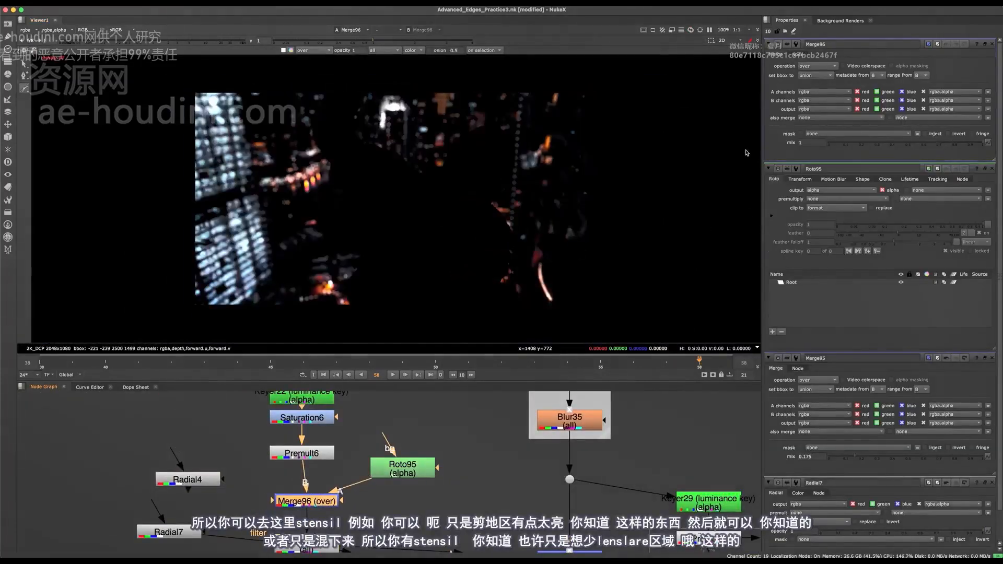
click(818, 66)
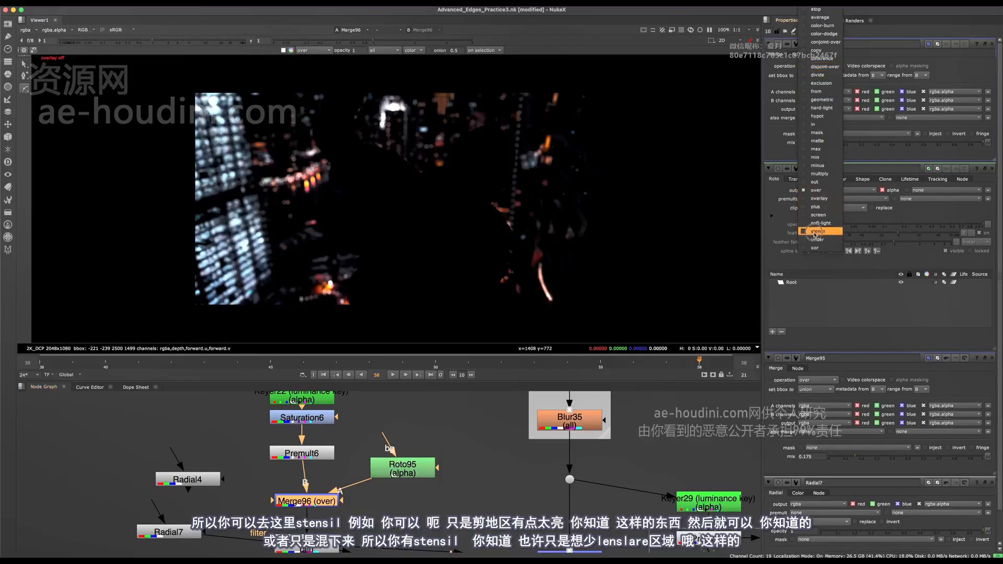
click(815, 237)
- Draw a closed five-point Roto95 shape around the bright building light at the image's upper edge
double_click(401, 468)
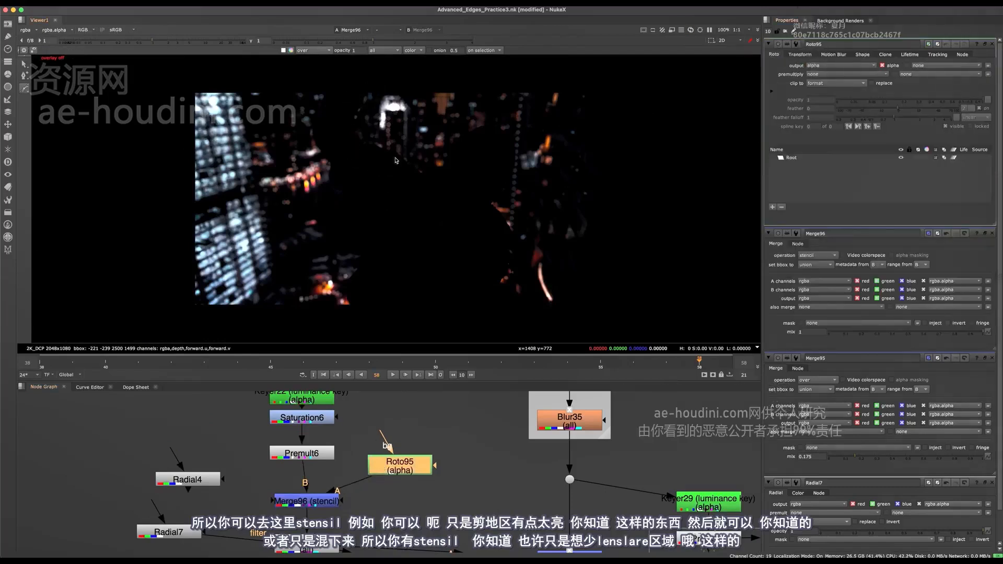
key(q)
click(375, 92)
click(411, 75)
click(433, 107)
click(408, 144)
click(367, 131)
click(374, 92)
- Display Merge95 and set the mix of the stencil merge, Merge96, to 0.825
scroll(433, 444, down, 5)
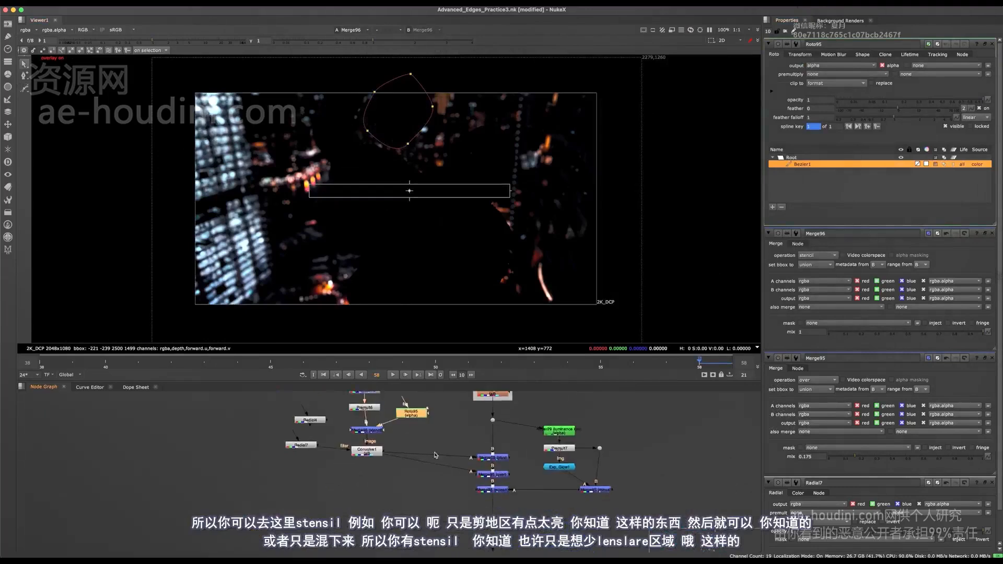
click(441, 437)
key(1)
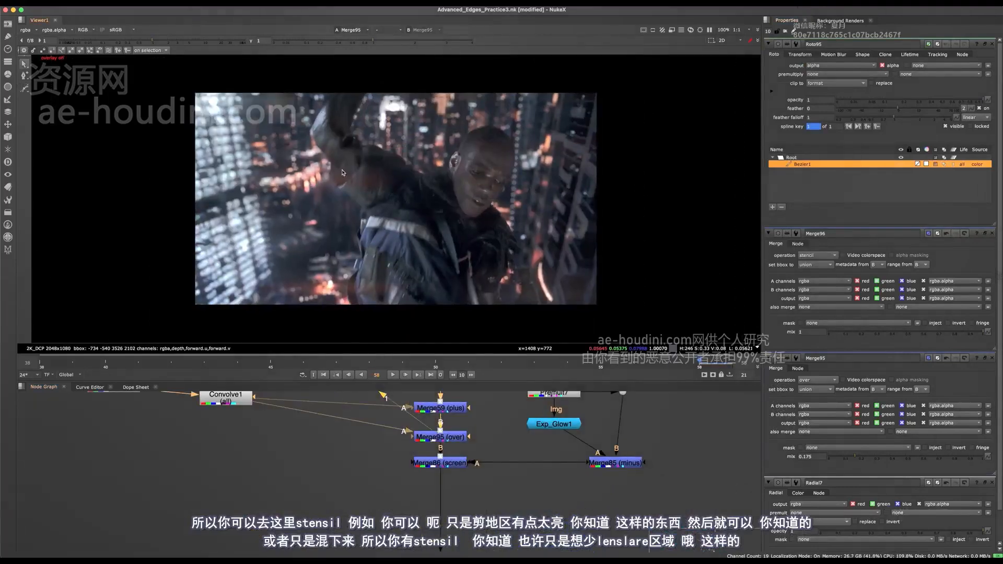
middle_drag(271, 433, 376, 549)
click(342, 472)
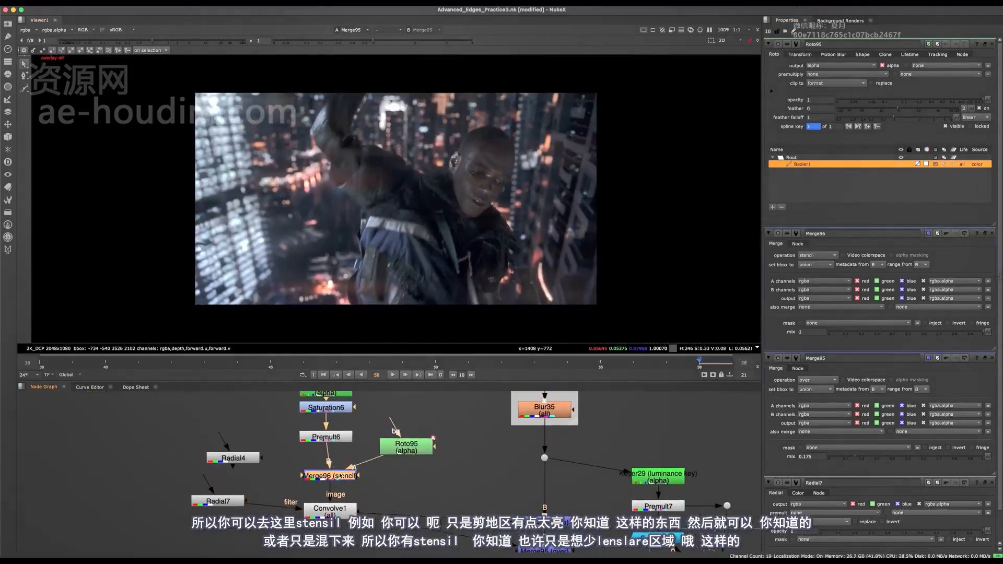
double_click(343, 476)
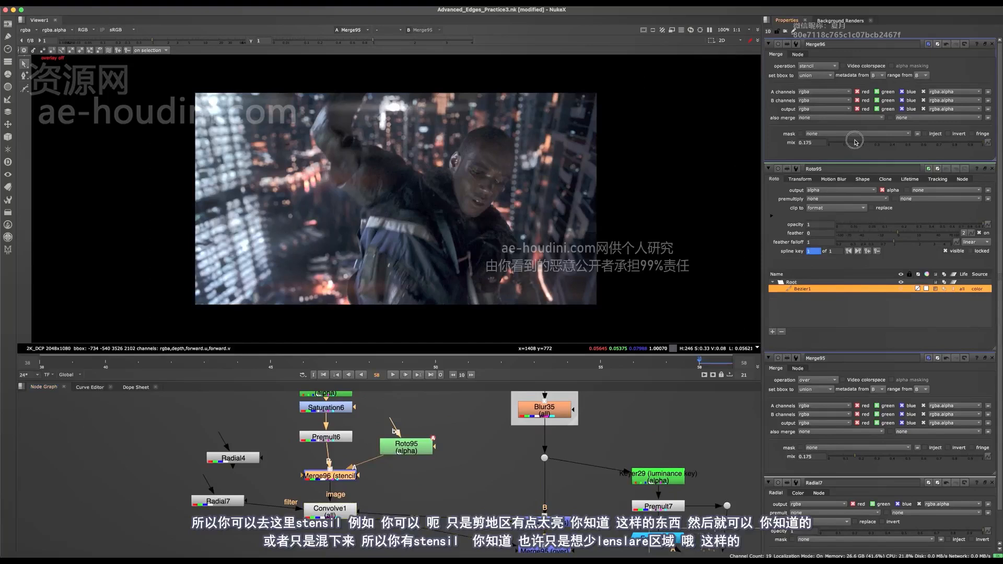
drag(859, 142, 956, 142)
scroll(368, 223, down, 3)
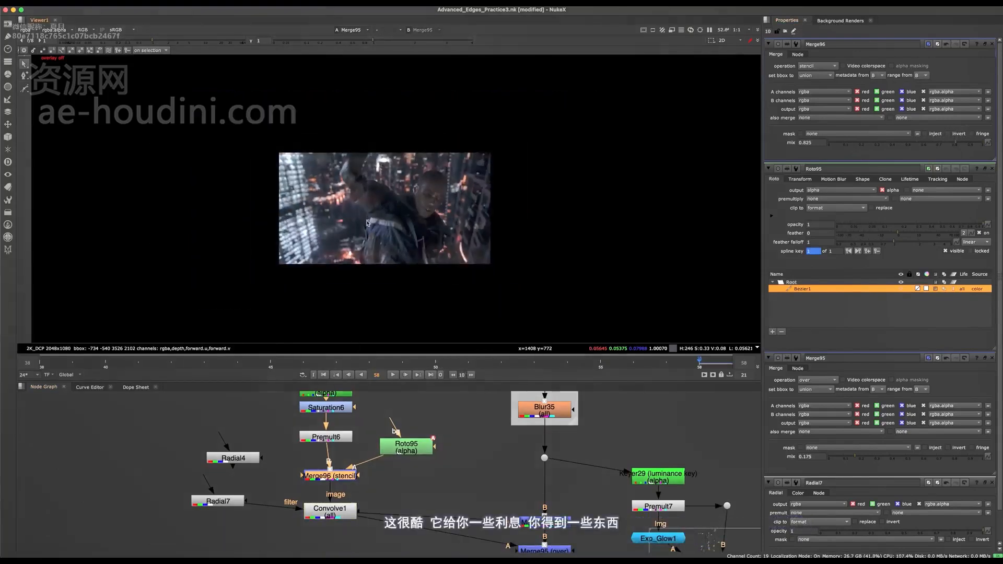
scroll(367, 223, up, 3)
- Toggle Merge95 (over) off and on to compare the streaks, and delete the node
middle_drag(578, 525, 411, 416)
scroll(411, 416, up, 2)
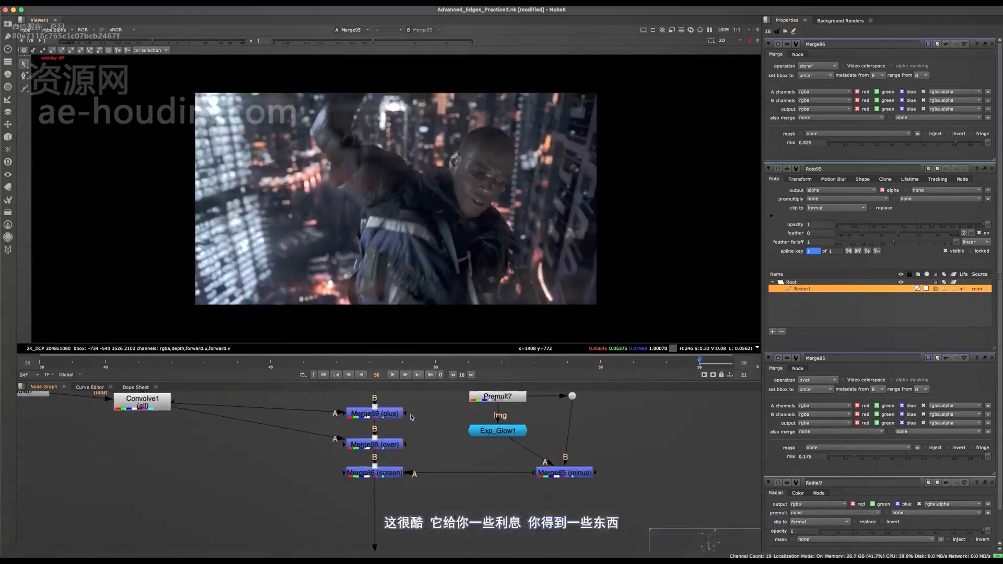
click(380, 450)
key(d)
key(d)
key(d)
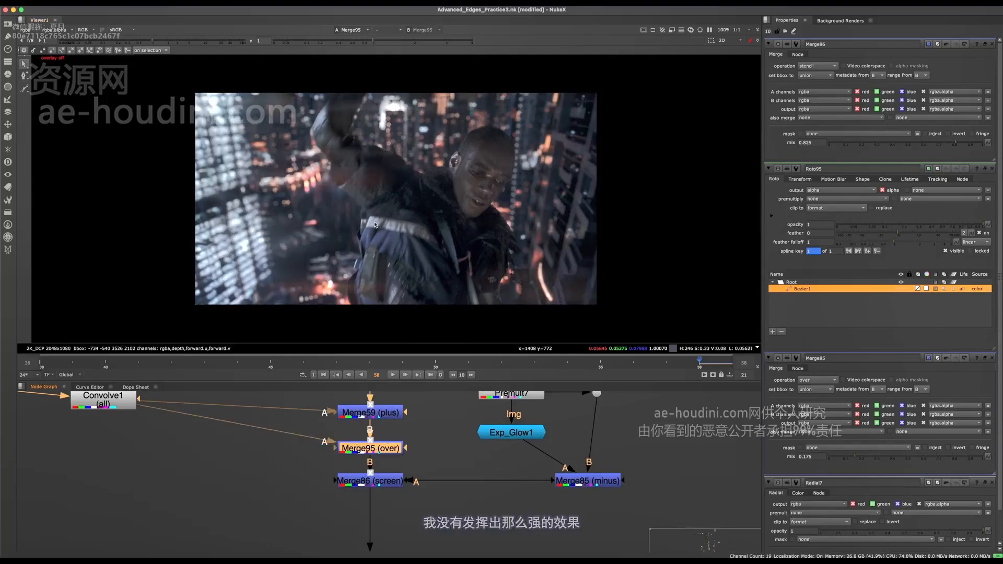
middle_drag(383, 418, 417, 467)
key(Delete)
- Open the settings of Merge59, display Merge86 (screen), and toggle Merge59 off and on to compare the flare
click(420, 462)
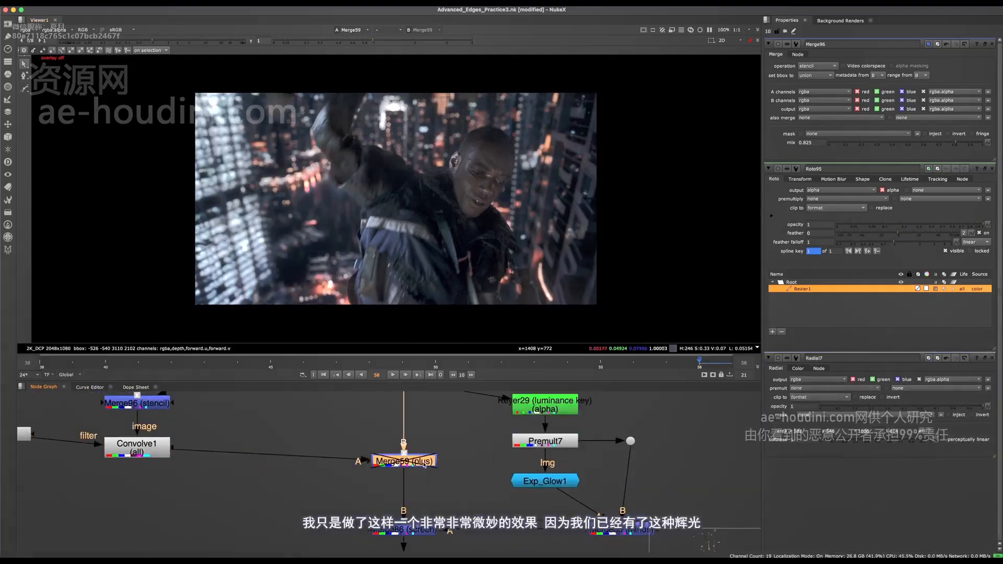
double_click(420, 467)
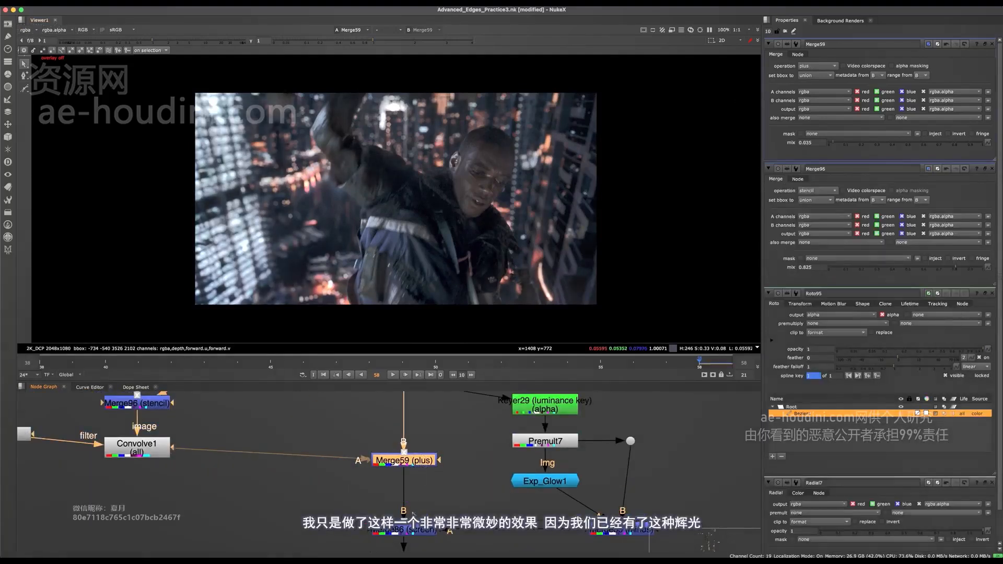
click(422, 531)
key(1)
middle_drag(454, 529, 373, 525)
click(345, 459)
key(d)
key(d)
shift+click(371, 453)
key(d)
key(d)
click(389, 463)
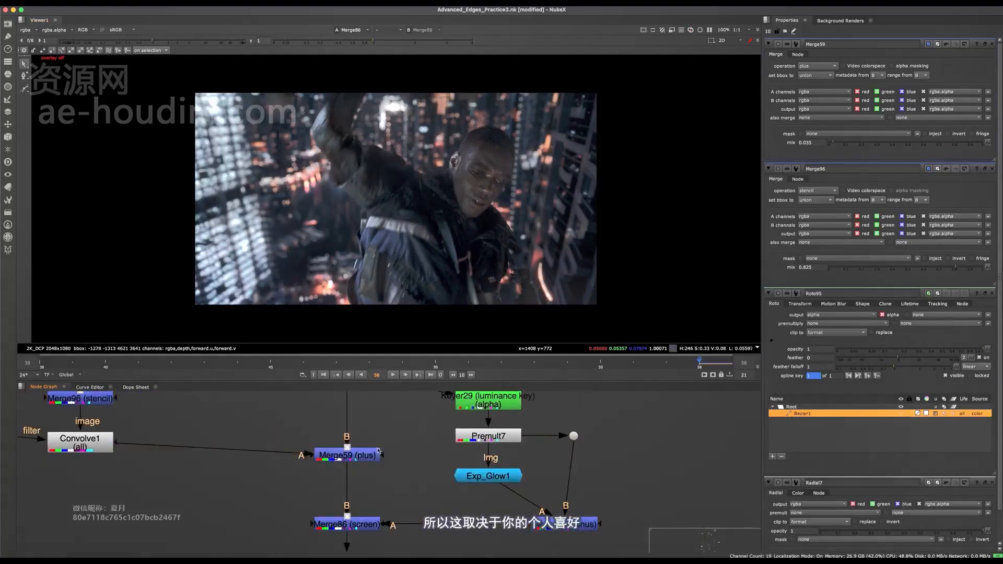
- Set the mix of Merge59 (plus) to 1
click(369, 455)
click(389, 463)
drag(923, 143, 994, 152)
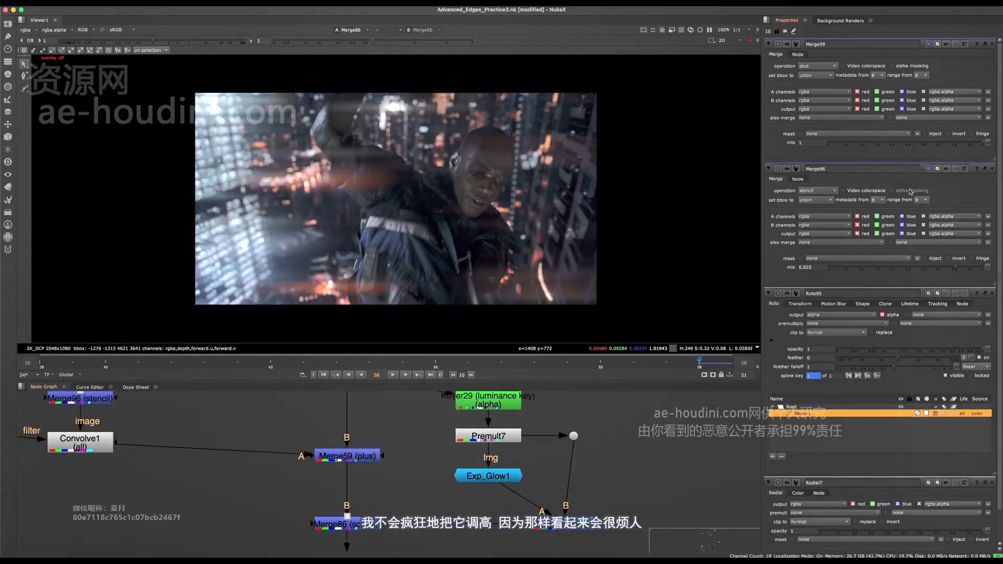
- Undo the last mix change on Merge59 and close the settings of Merge96, Roto95 and Radial7
scroll(384, 158, down, 2)
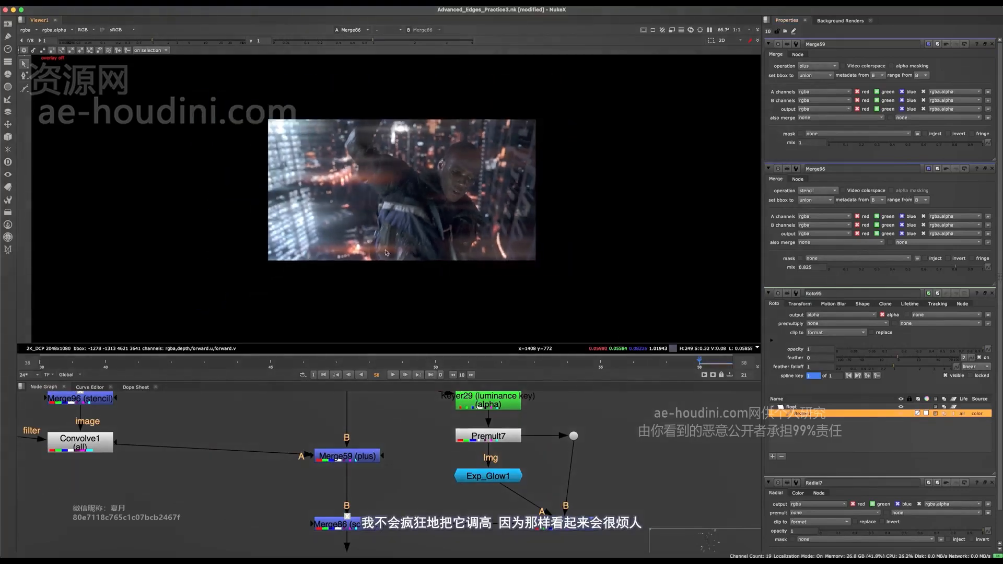
key(super+z)
scroll(414, 171, up, 2)
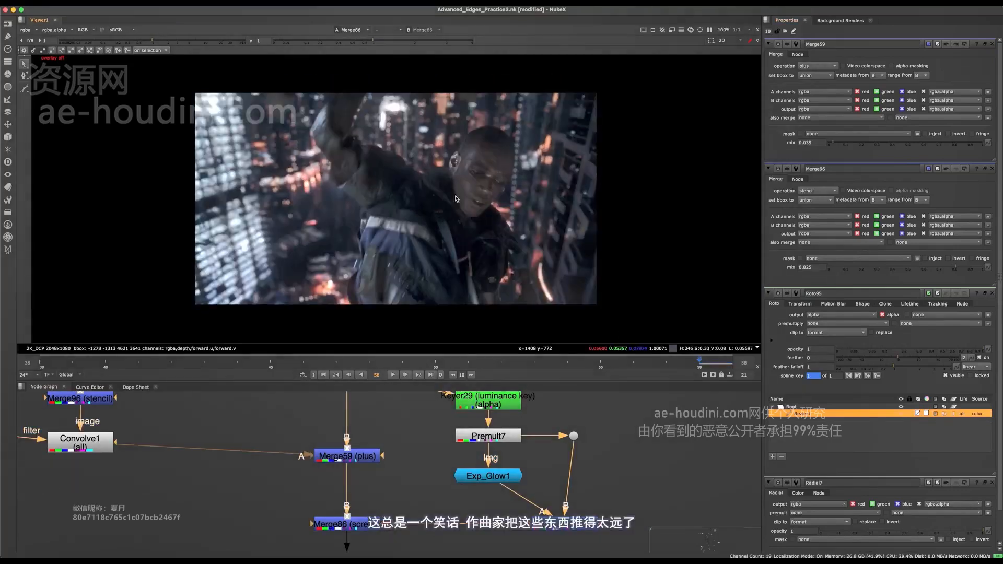
click(992, 170)
scroll(444, 470, down, 5)
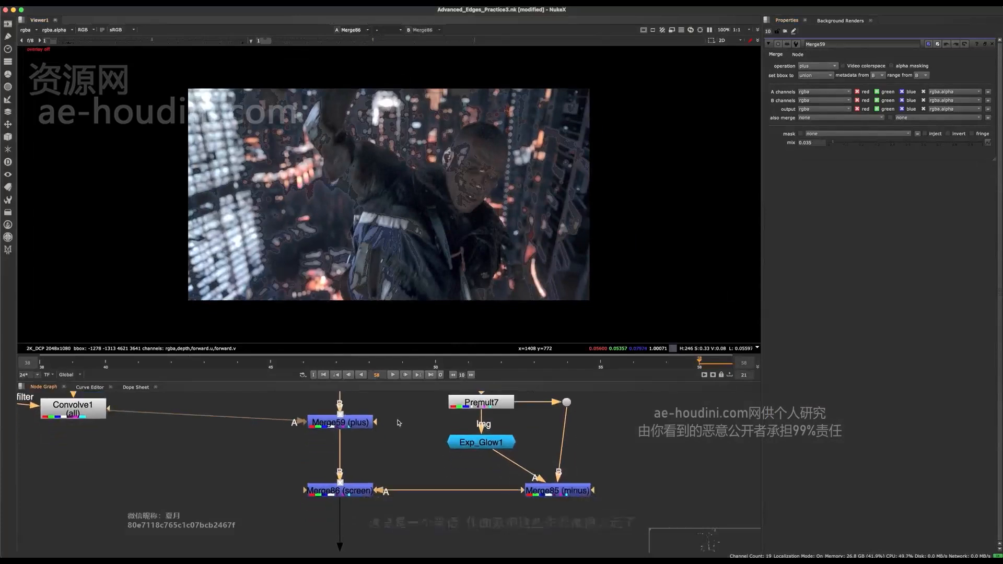
- Display Grade58 from the Grade backdrop in the viewer and open its settings
scroll(444, 471, up, 2)
key(space)
scroll(420, 439, up, 5)
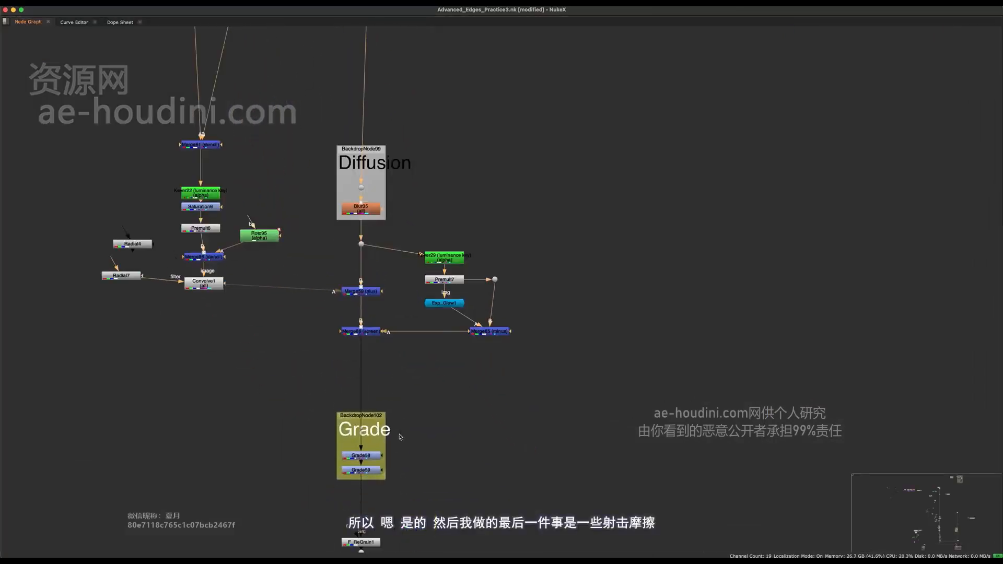
click(324, 456)
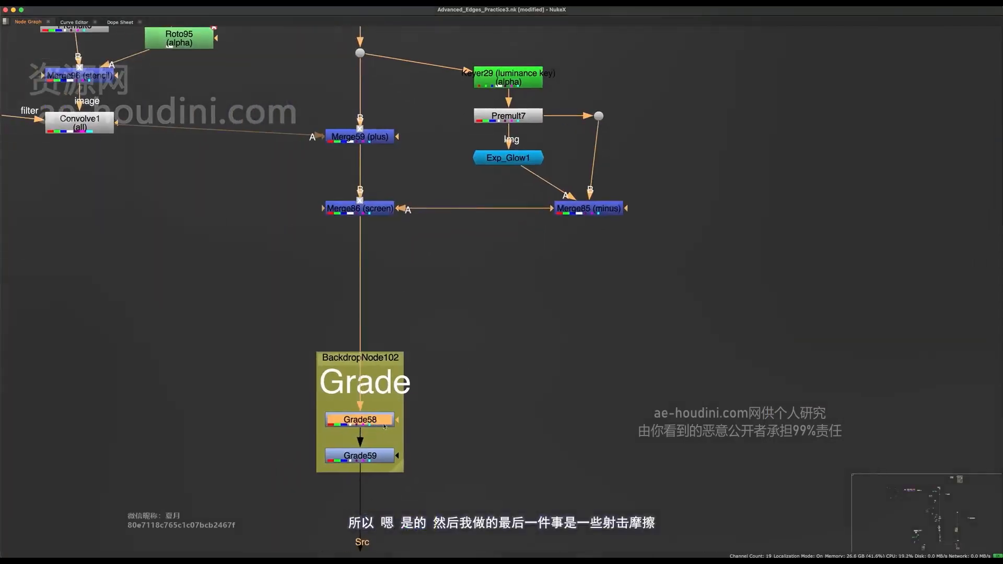
key(space)
middle_drag(407, 423, 442, 424)
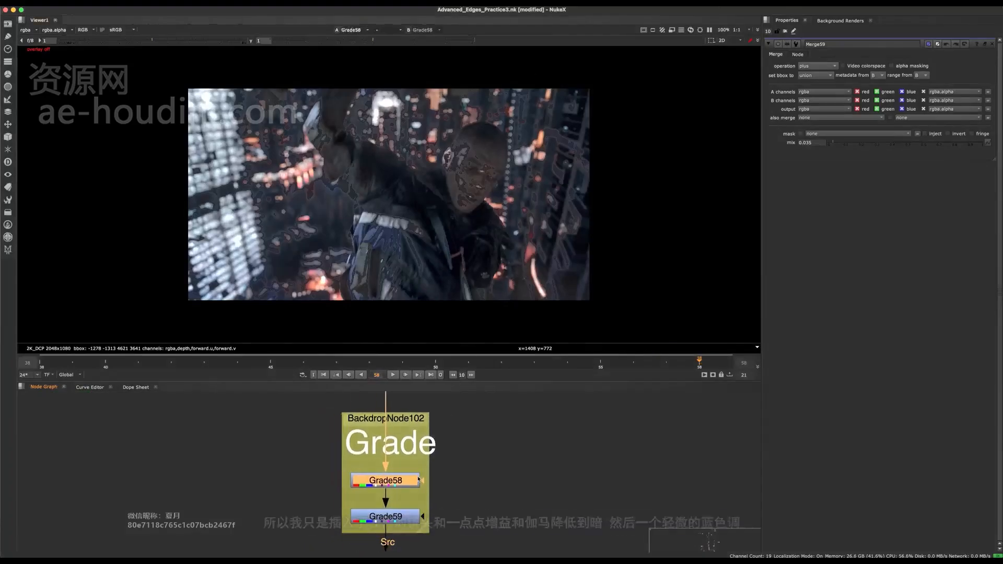
key(1)
double_click(405, 478)
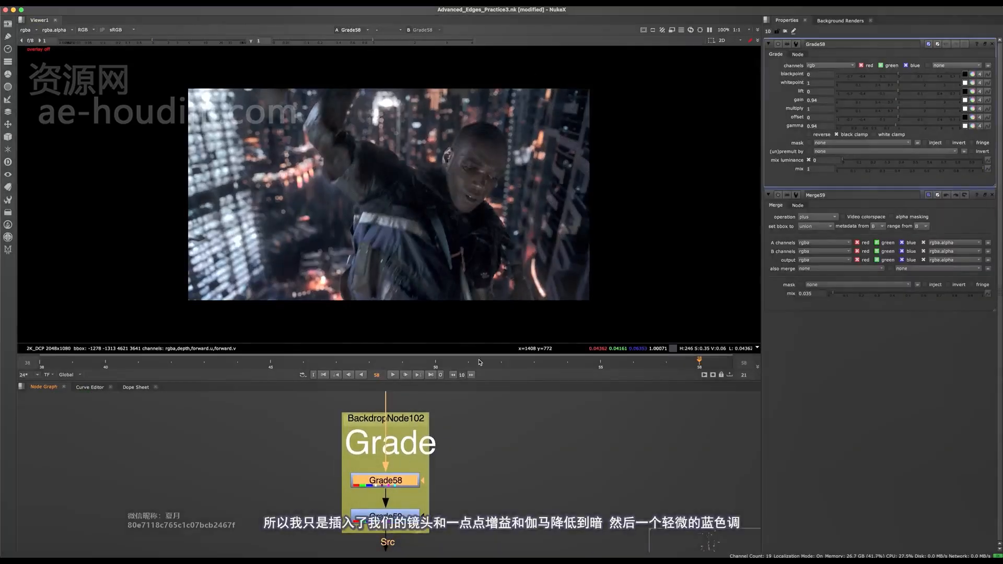
- Display Grade59 in the viewer and open its settings
middle_drag(461, 419, 472, 379)
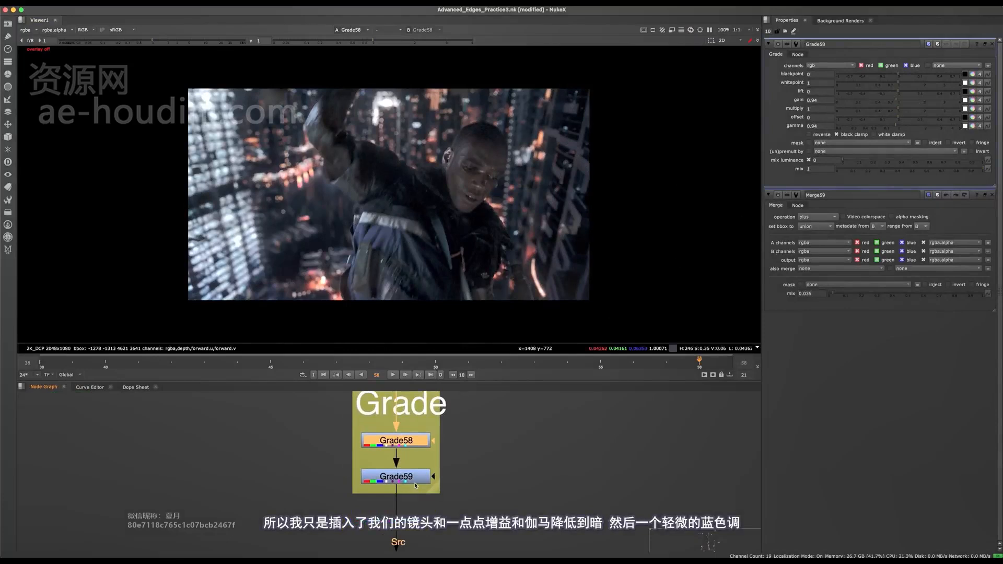
drag(415, 486, 416, 482)
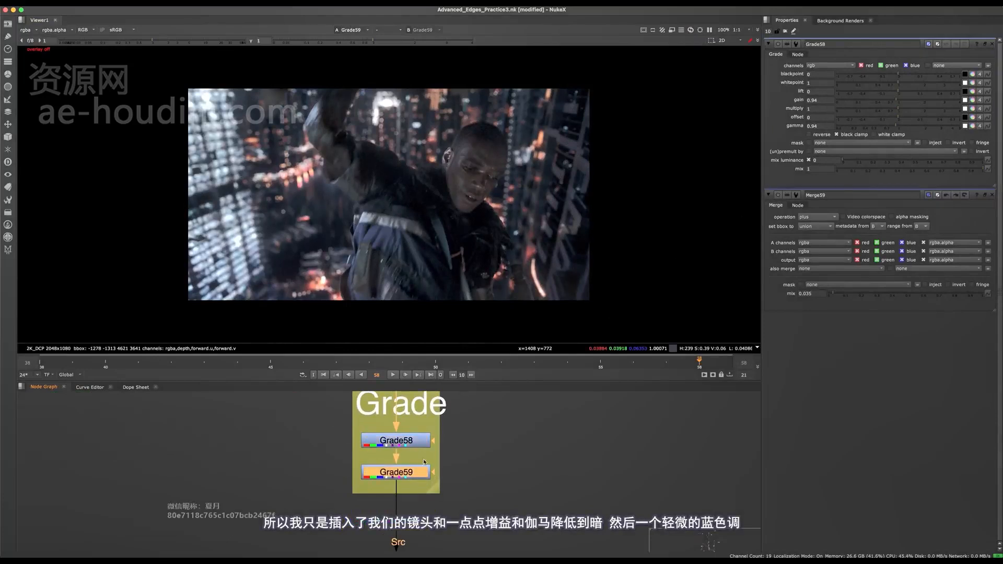
double_click(419, 477)
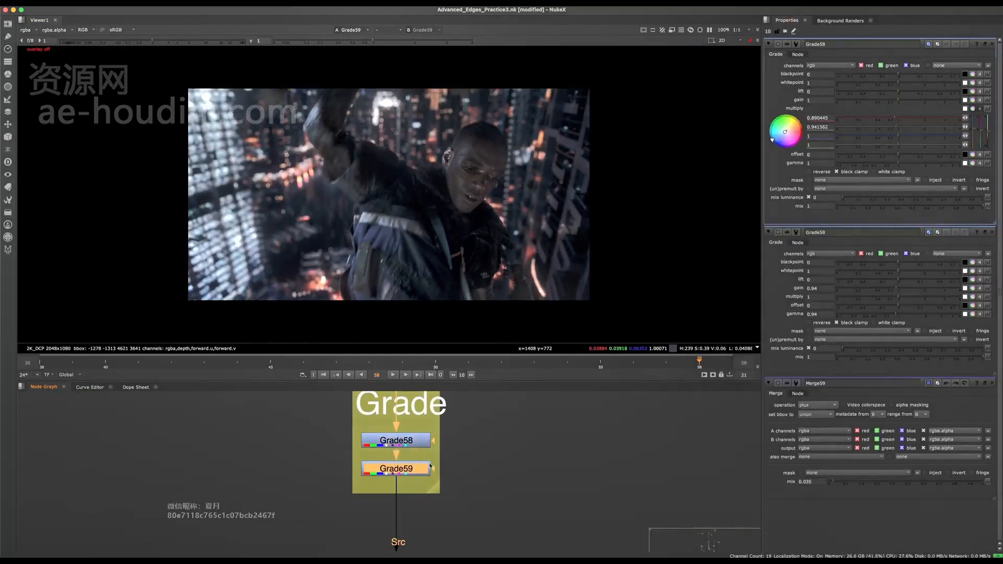
- Select Grade58 and Grade59 together and toggle them off and on to compare the final colour grade
middle_drag(483, 400, 483, 426)
drag(483, 426, 400, 494)
key(d)
key(d)
key(d)
key(d)
key(d)
key(d)
key(d)
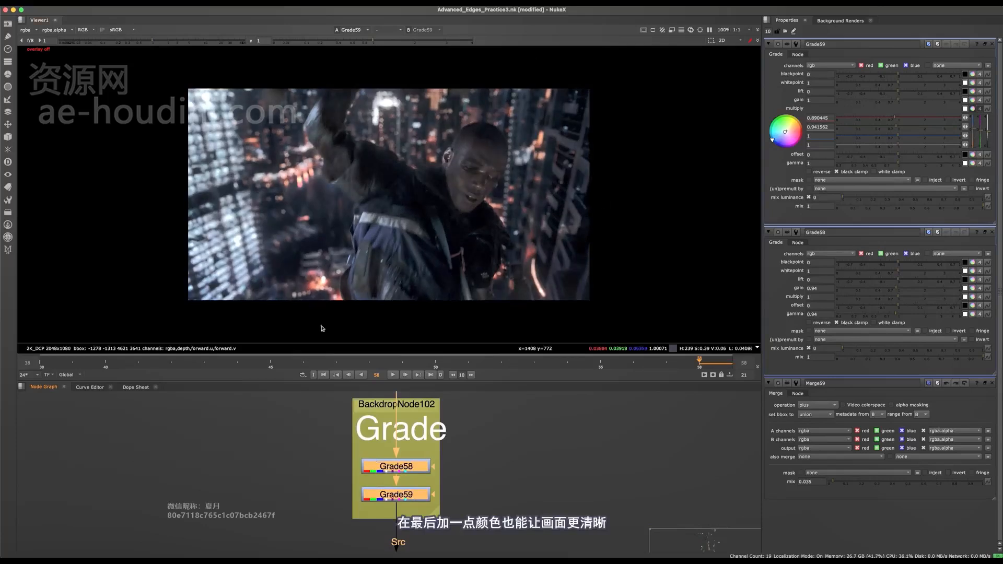
key(d)
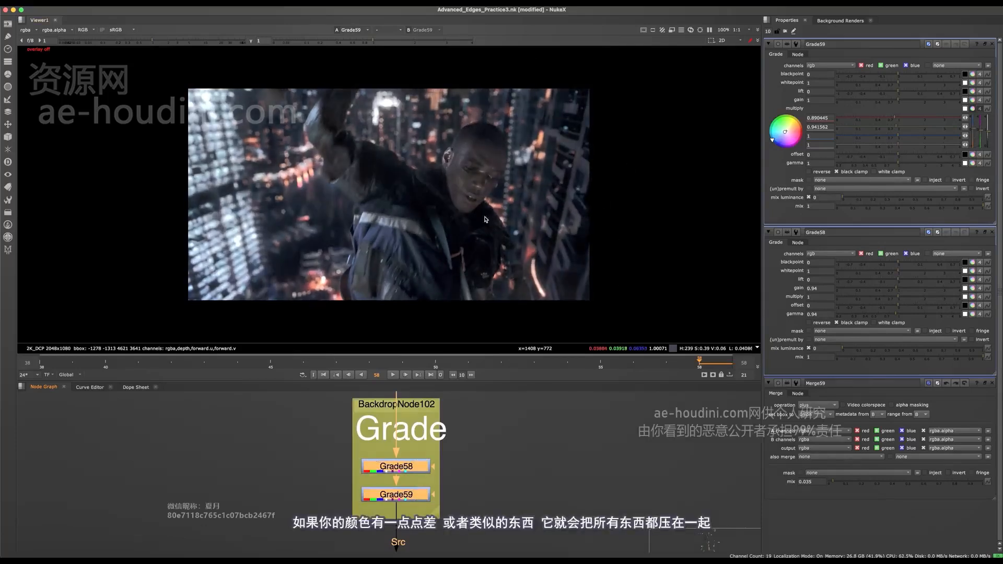
- Display F_ReGrain1 in the viewer and raise the viewer gain to 12.5
middle_drag(424, 446, 391, 425)
scroll(391, 424, down, 5)
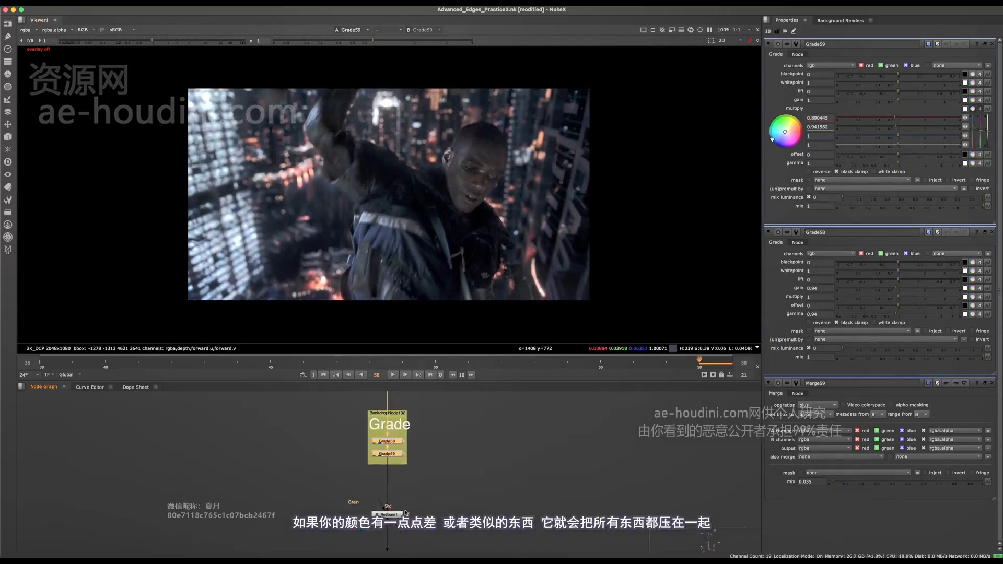
drag(433, 502, 341, 542)
scroll(382, 543, up, 4)
drag(413, 493, 415, 497)
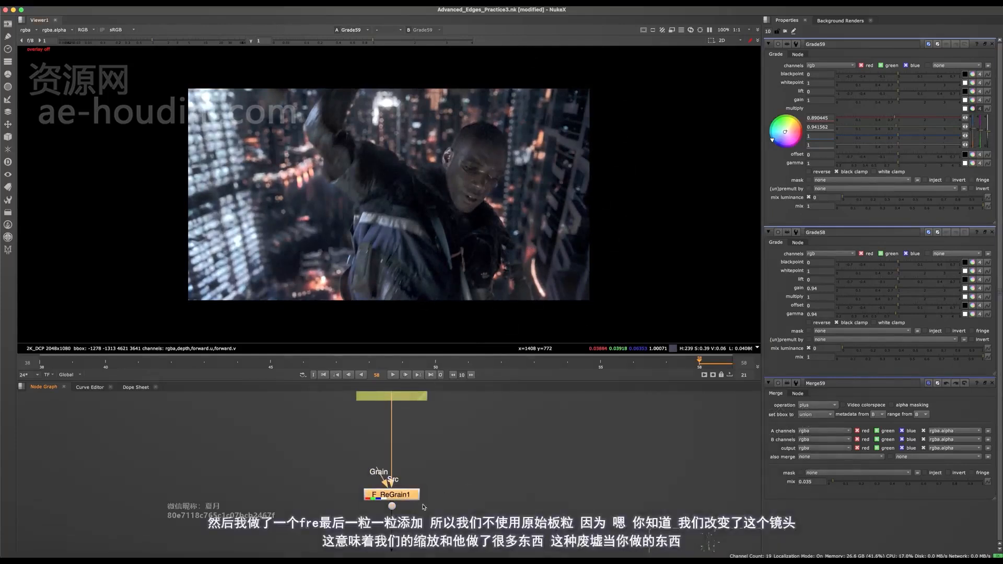
click(455, 480)
click(208, 42)
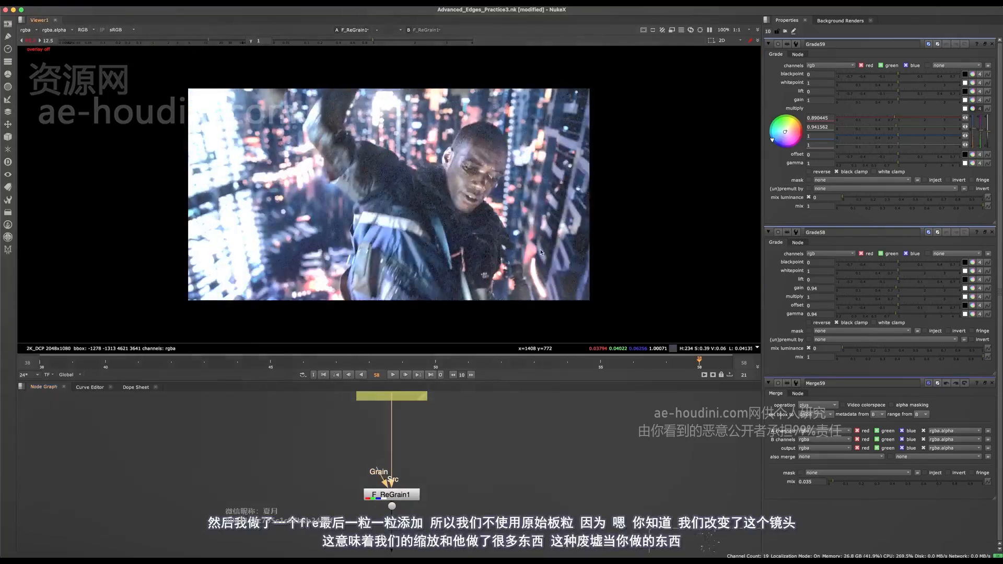
- Examine the grain around the man's head with F_ReGrain1 off and on, and move the dot below that node further down
scroll(488, 158, up, 5)
middle_drag(489, 158, 615, 211)
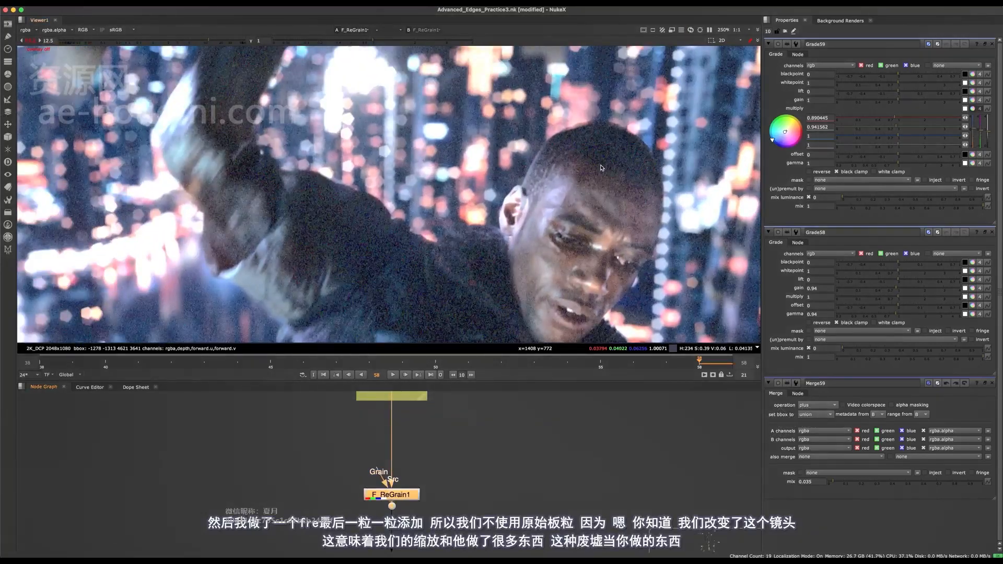
scroll(493, 238, down, 3)
scroll(500, 178, down, 3)
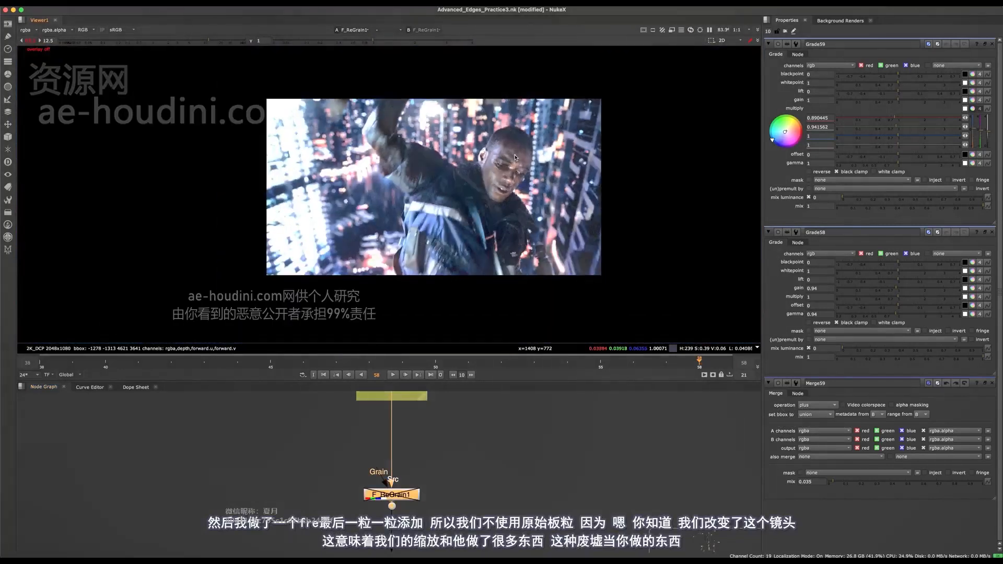
scroll(517, 157, up, 3)
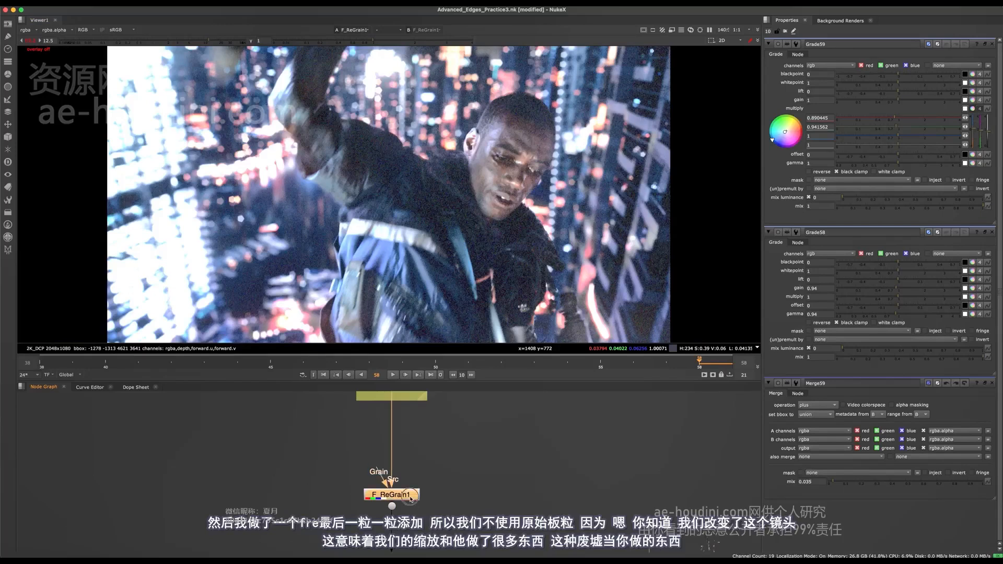
drag(411, 498, 392, 536)
scroll(522, 89, up, 2)
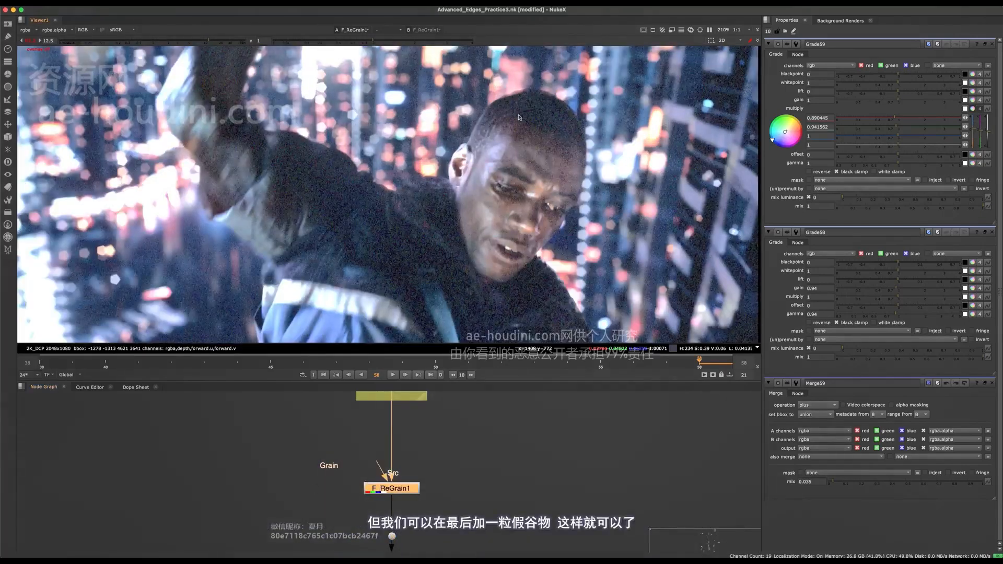
- Find the "some qc fixes" backdrop in the node graph and open the settings of Roto94
scroll(448, 428, down, 10)
key(space)
middle_drag(349, 350, 441, 412)
middle_drag(467, 358, 650, 411)
middle_drag(343, 113, 405, 528)
middle_drag(288, 264, 336, 374)
scroll(330, 373, up, 12)
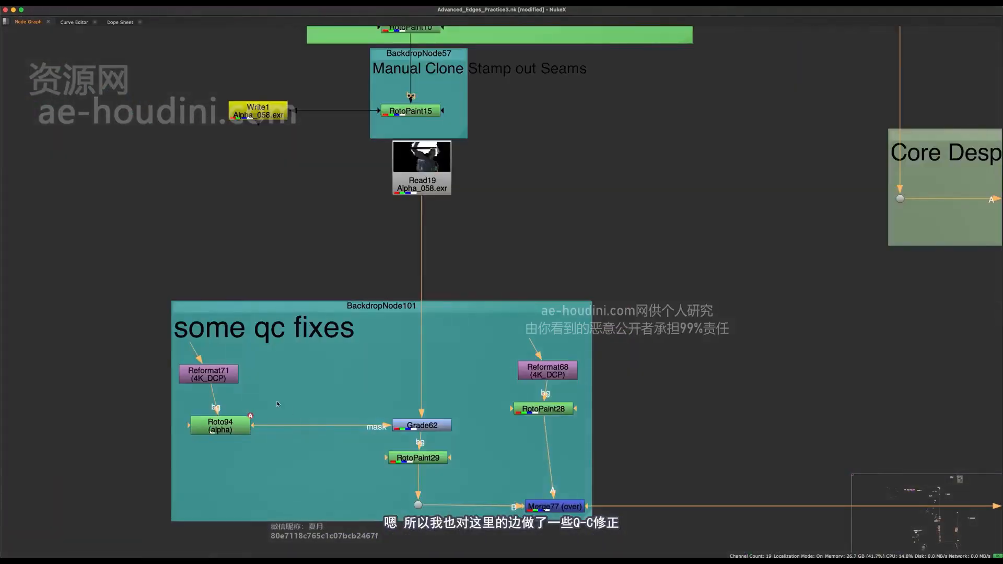
double_click(243, 424)
key(space)
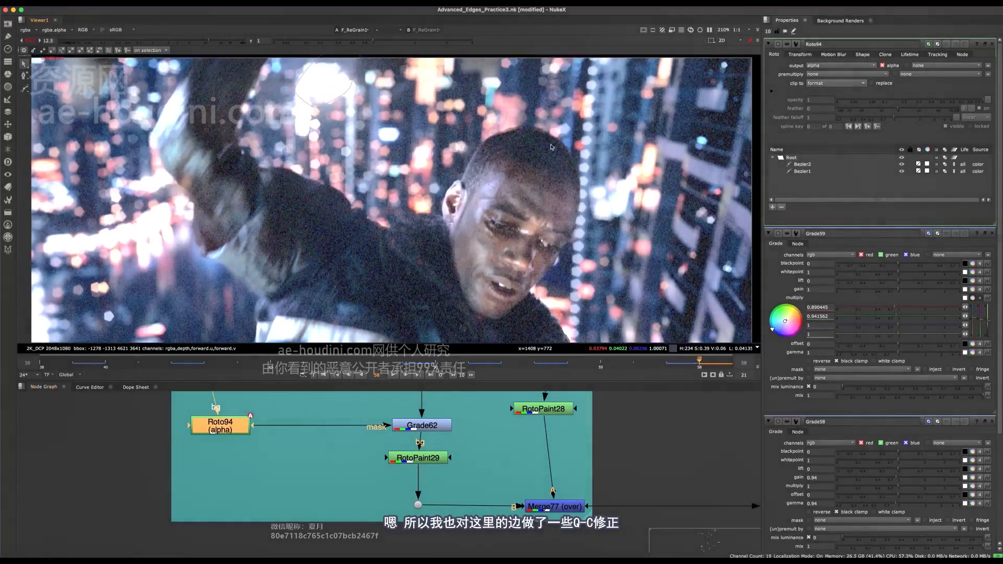
- Select the Bezier1 roto shape along the top of the head and hide the viewer overlay
click(537, 118)
drag(509, 144, 546, 133)
key(q)
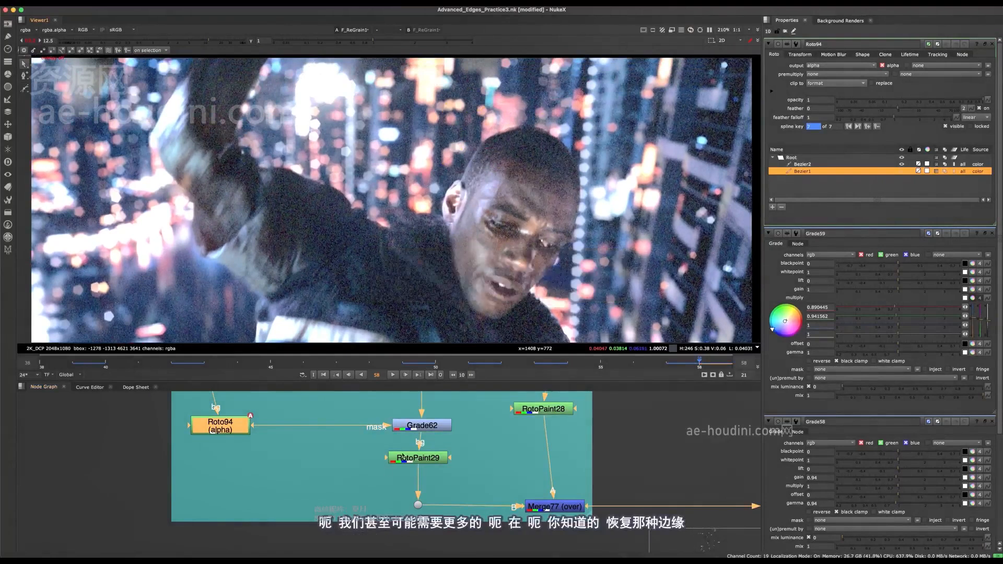
- Set the whitepoint of Grade62 to 0.9
double_click(420, 427)
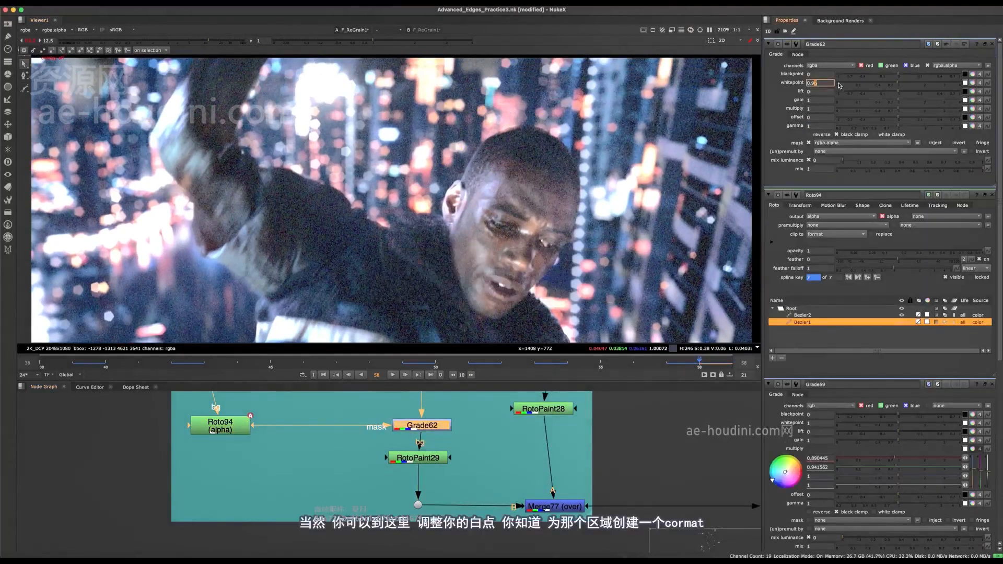
text(5)
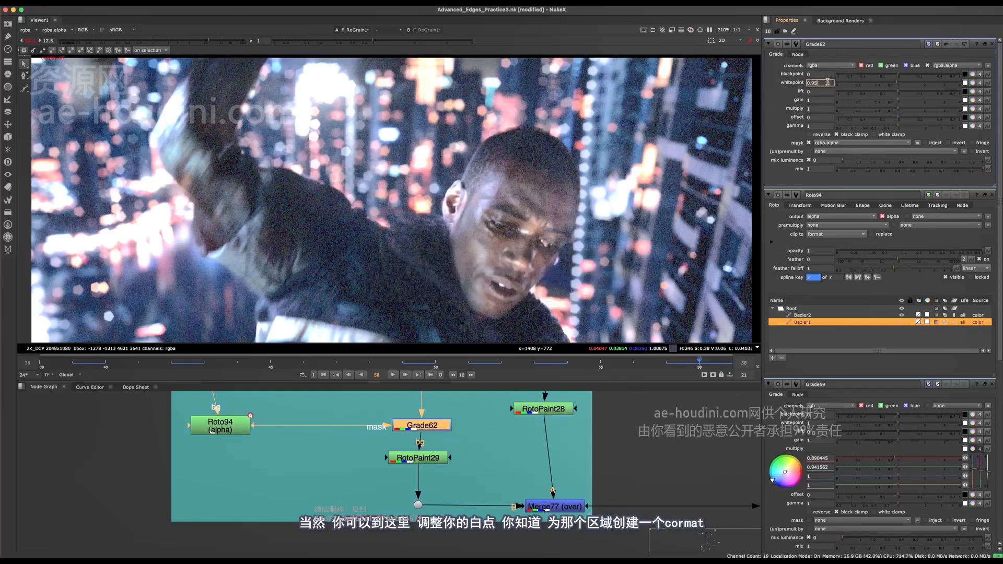
key(BackSpace)
key(Return)
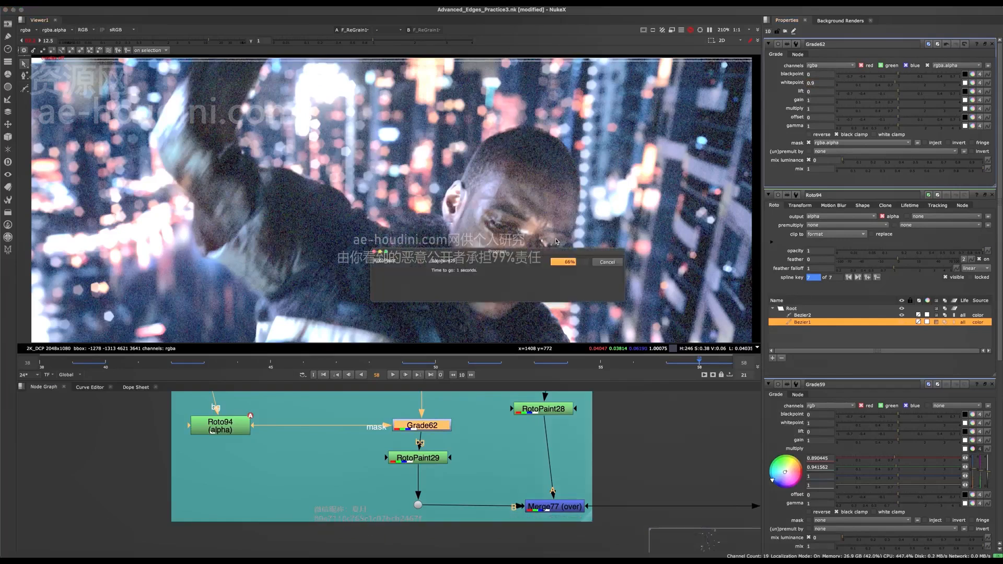
- Toggle Grade62 off and on to compare the edge of the head, and save the script
scroll(504, 143, down, 2)
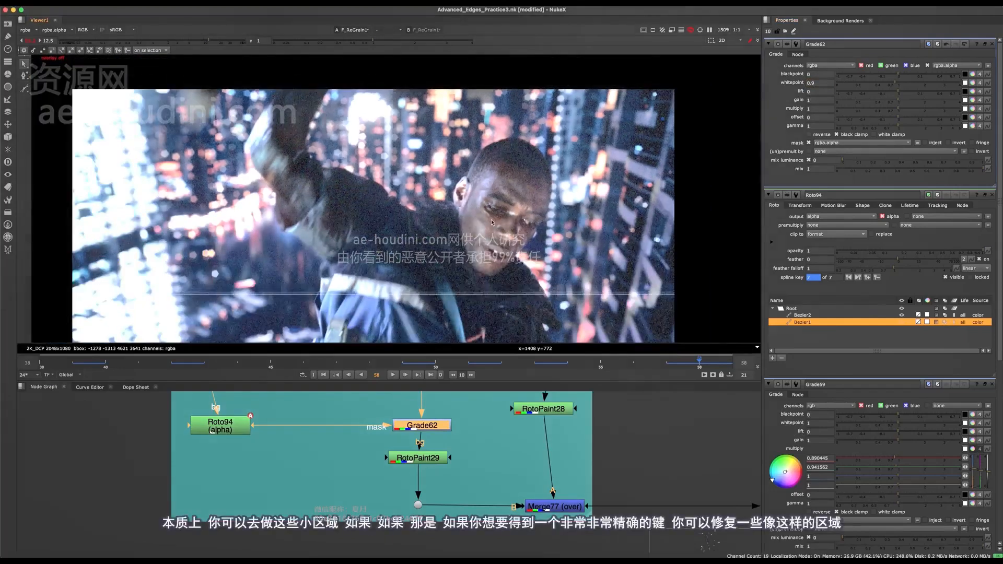
key(d)
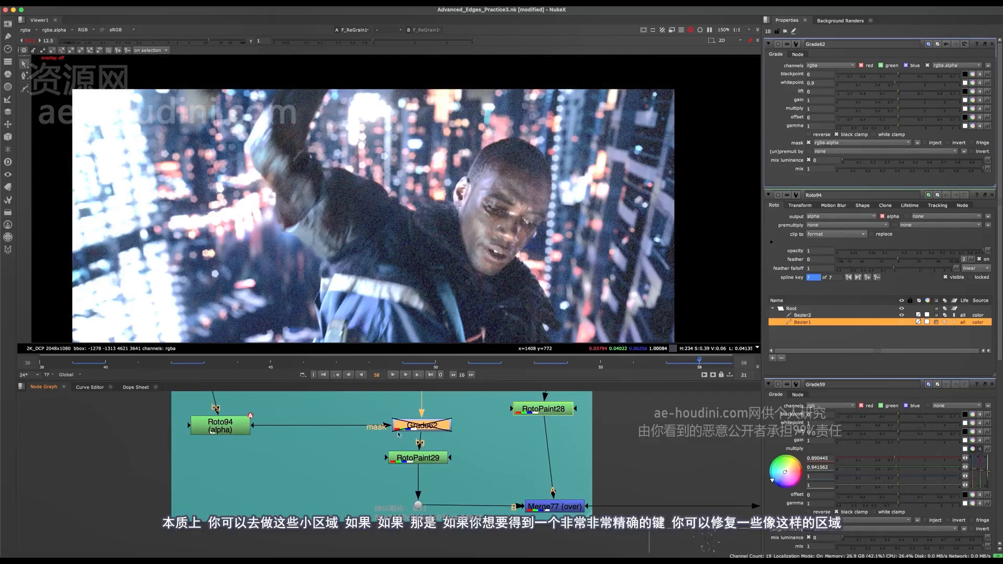
scroll(519, 136, up, 8)
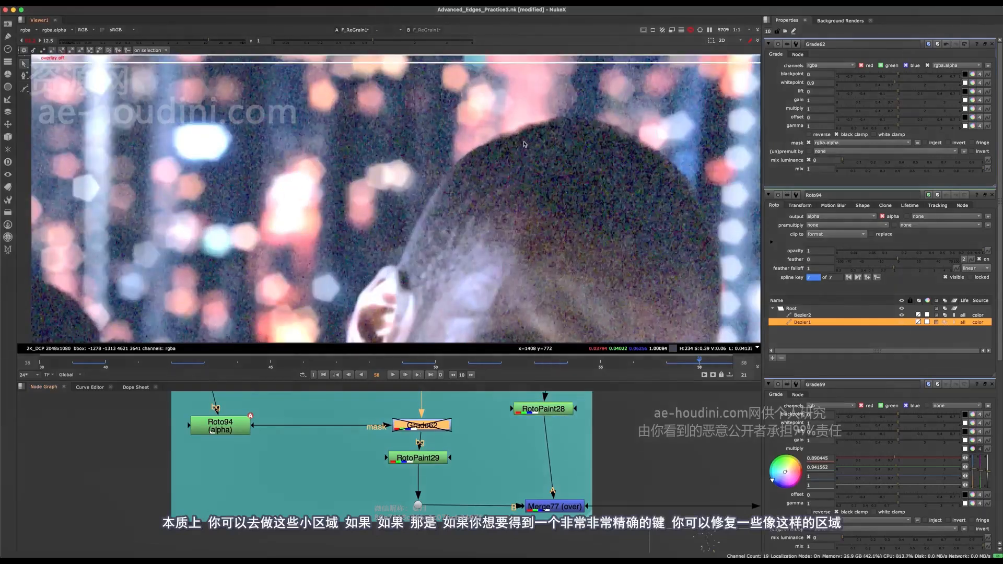
key(d)
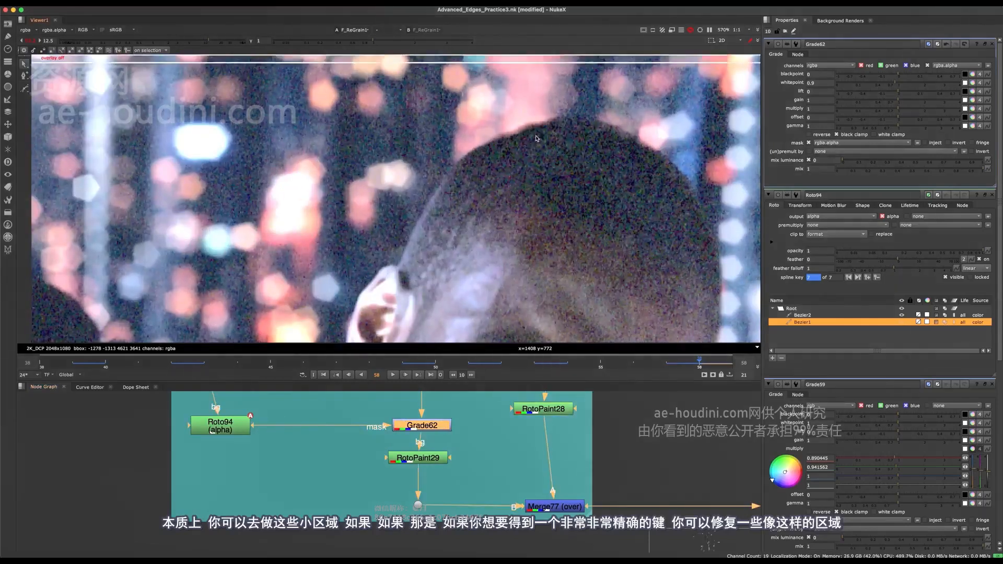
key(f)
key(super+s)
- Open the settings of F_ReGrain1 and close all other node settings
scroll(423, 433, down, 8)
middle_drag(502, 498, 374, 450)
scroll(374, 450, down, 8)
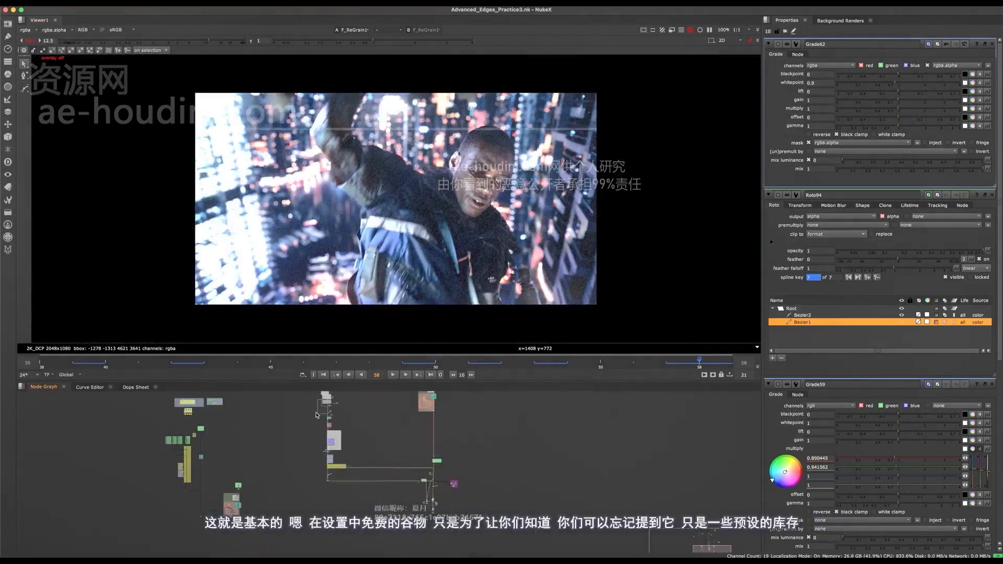
scroll(353, 443, down, 5)
scroll(397, 424, up, 10)
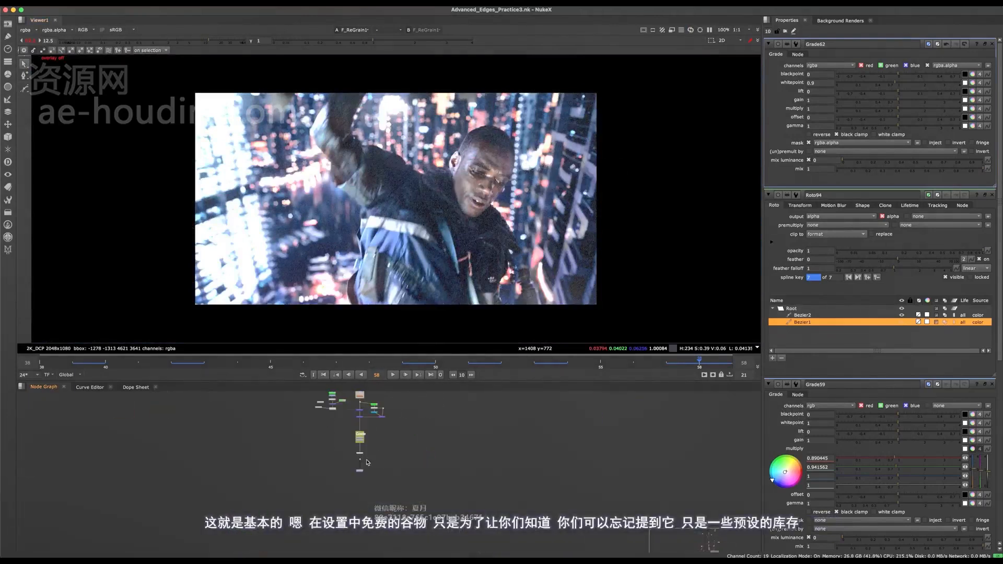
click(381, 435)
scroll(385, 413, up, 4)
middle_drag(385, 413, 402, 505)
drag(452, 439, 305, 498)
double_click(358, 473)
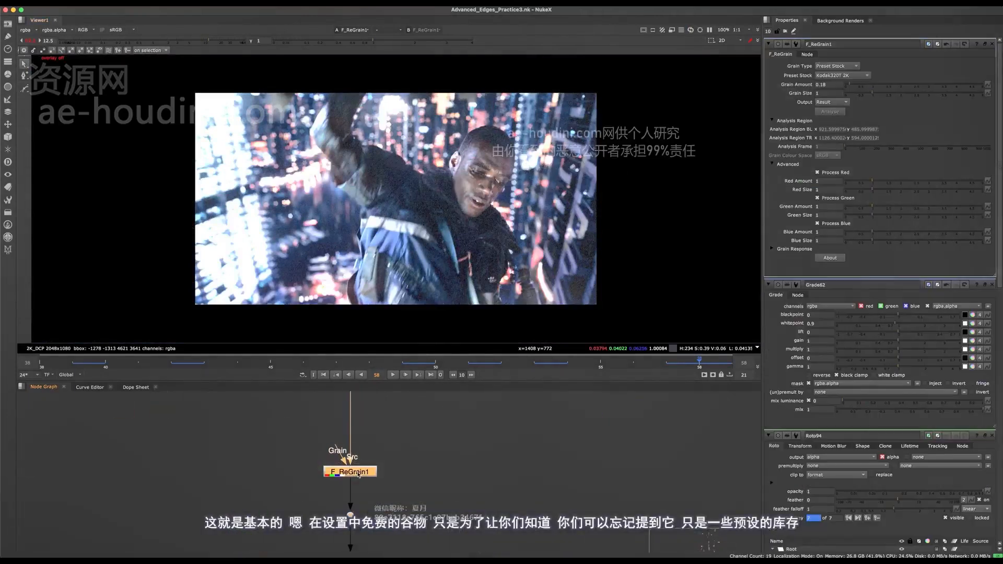
click(993, 285)
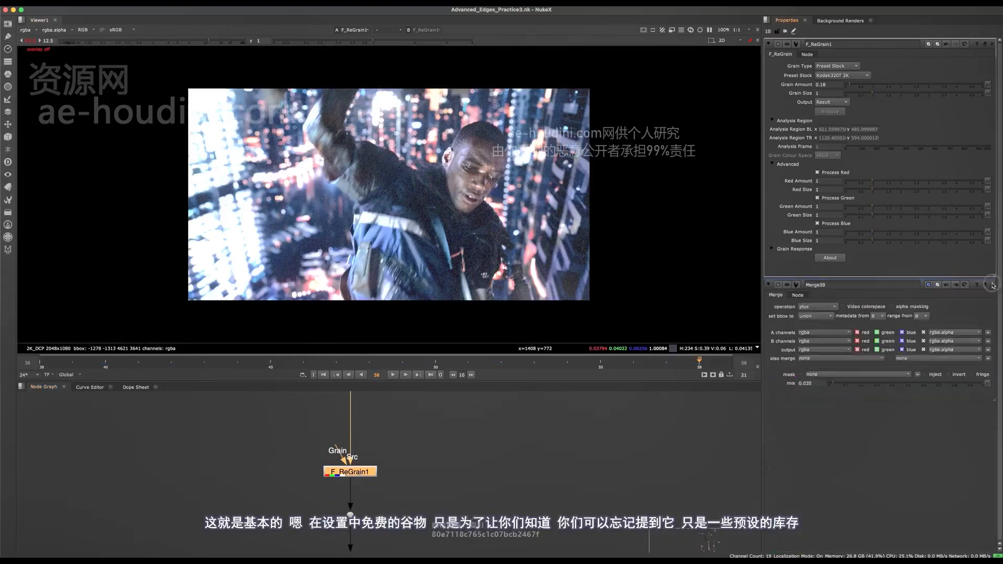
click(993, 286)
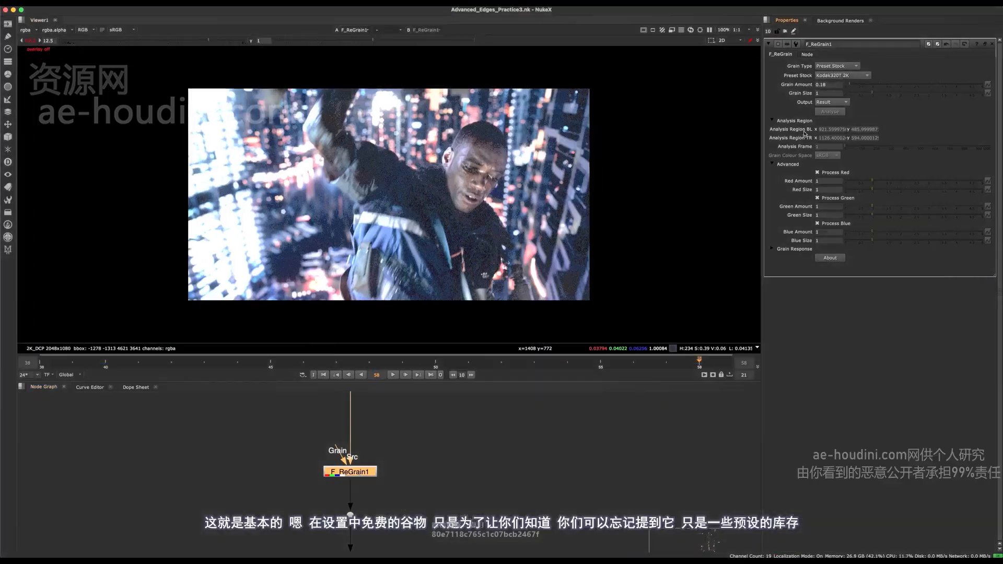
- Add a second F_ReGrain node beside the main branch containing F_ReGrain1
middle_drag(493, 434, 506, 477)
click(486, 460)
key(Tab)
text(f)_)
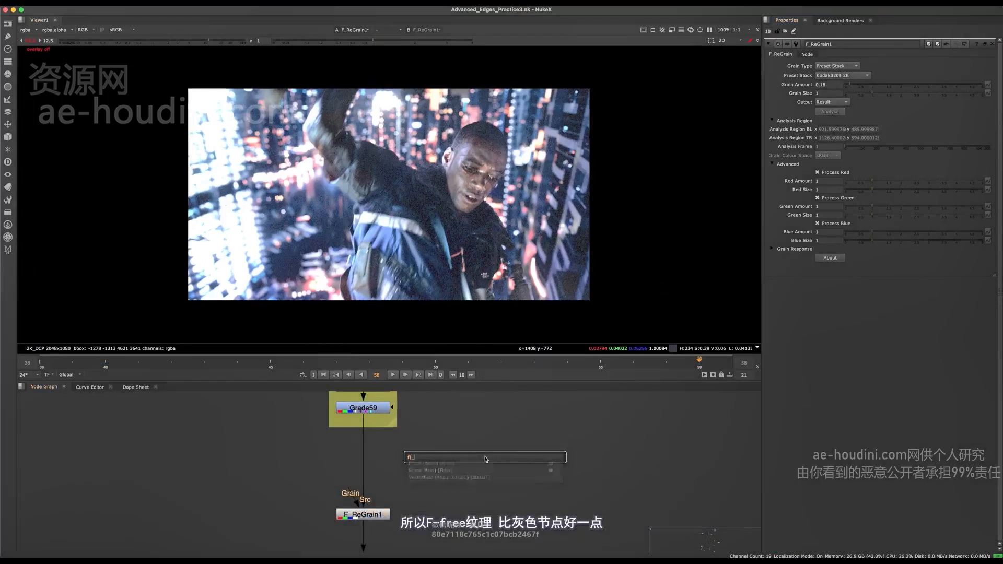
key(BackSpace)
key(BackSpace)
text(_regrain)
key(Return)
- Add a Grain node fed by Grade59 to inspect its Kodak 5248 grain up close, and delete it
click(438, 464)
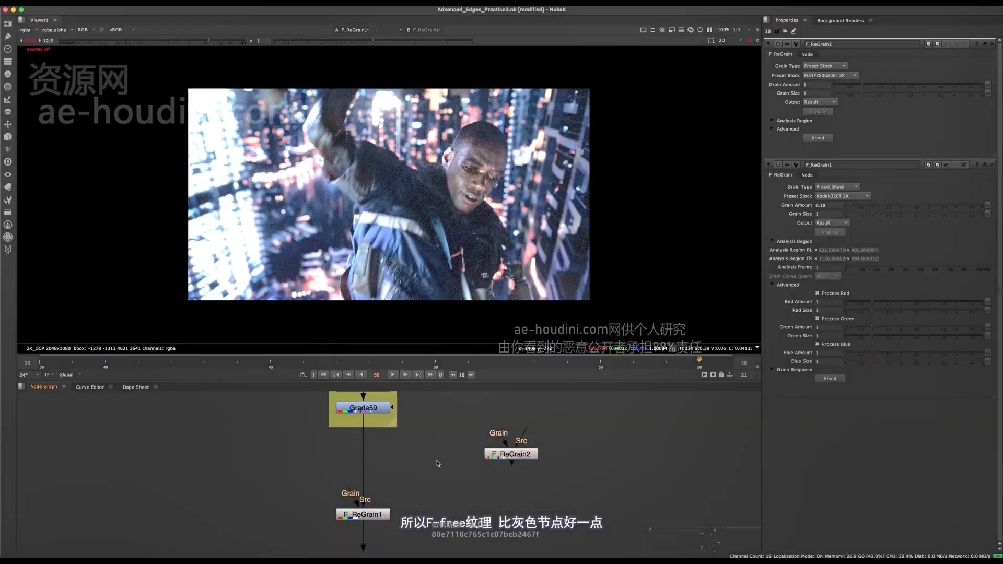
key(Tab)
text(gra)
click(382, 483)
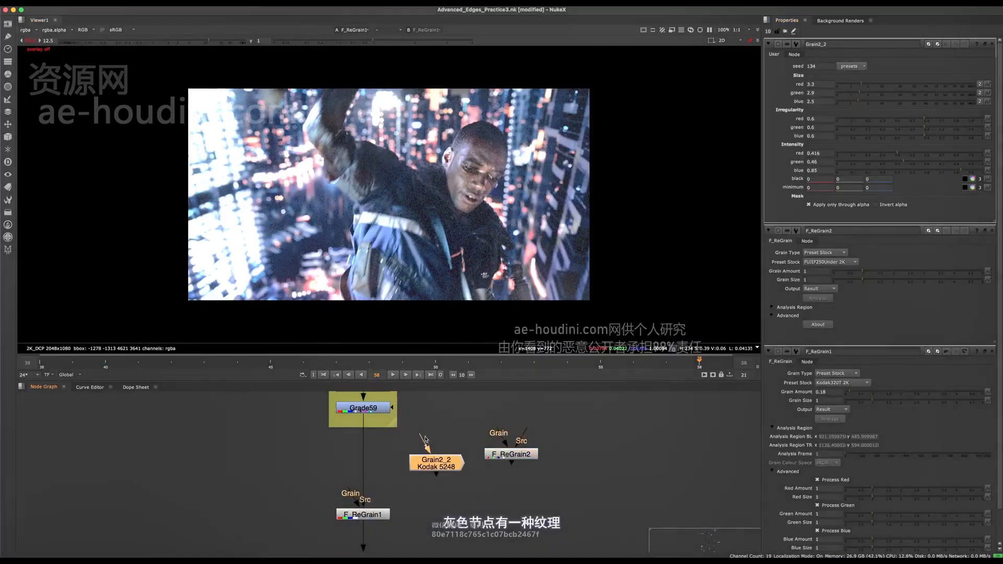
key(1)
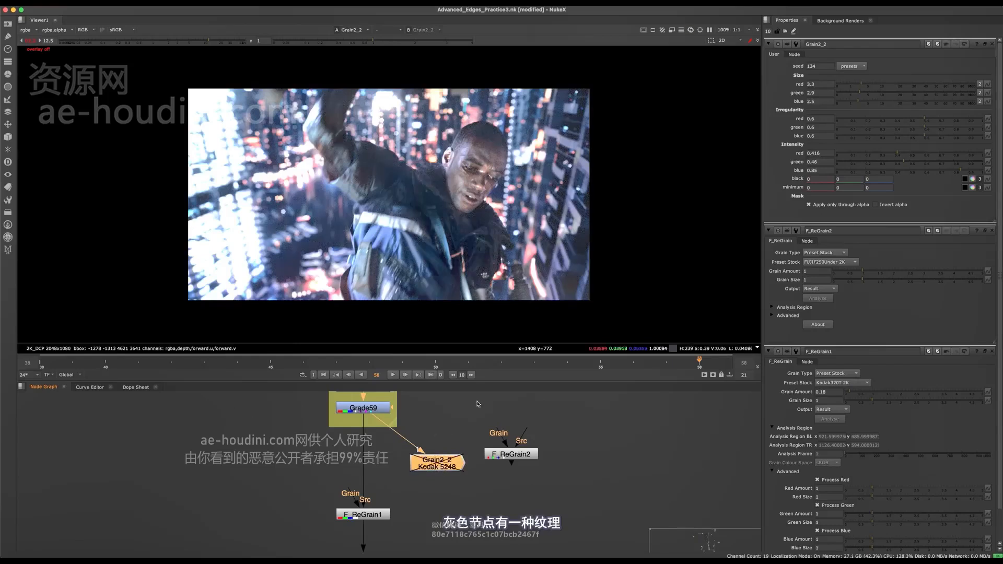
scroll(452, 225, up, 5)
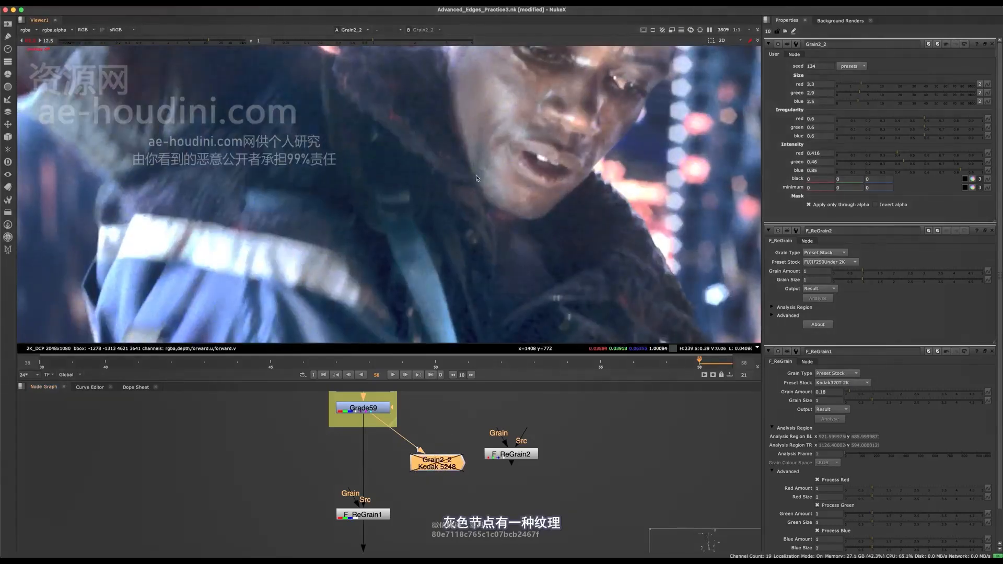
scroll(515, 178, up, 1)
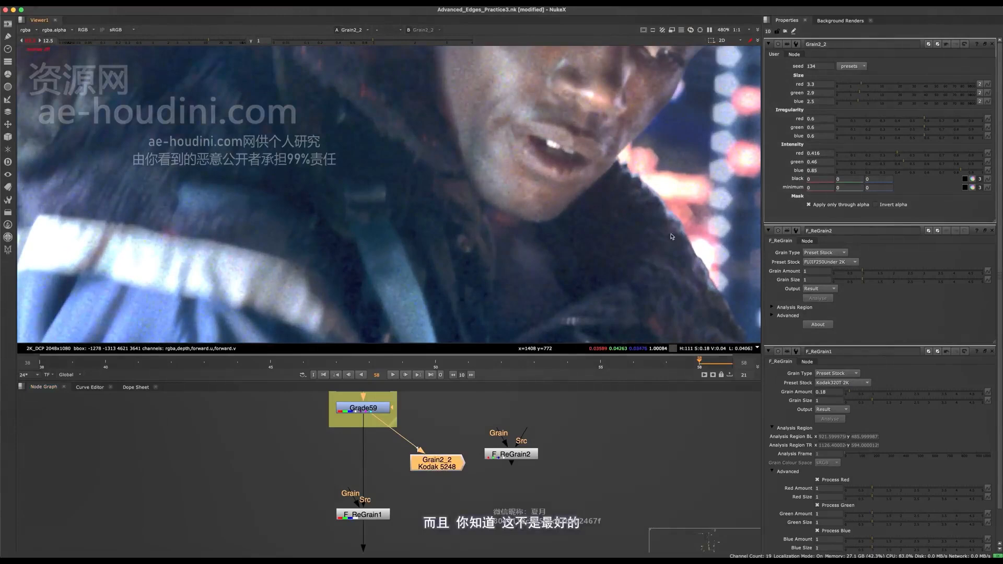
scroll(618, 198, down, 4)
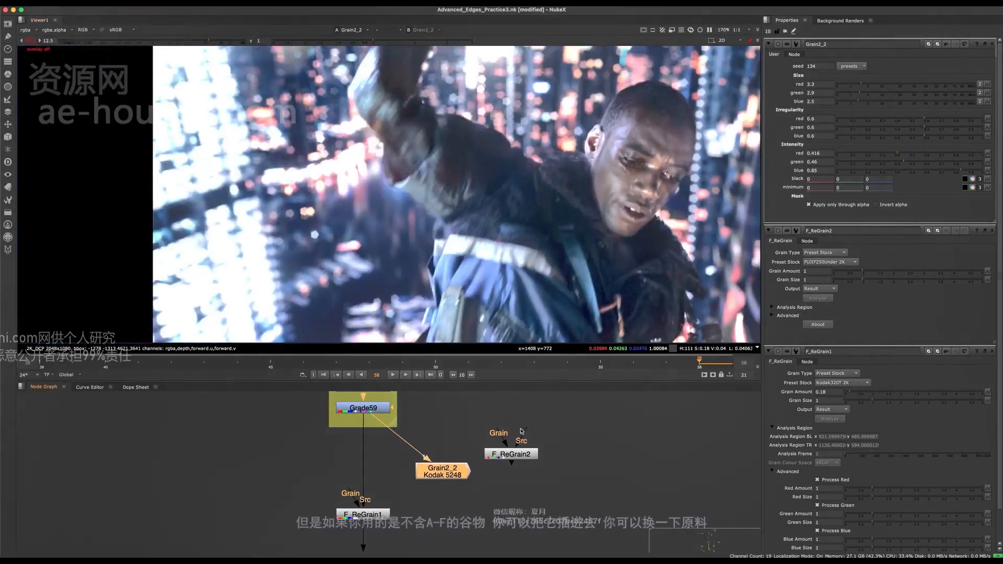
key(Delete)
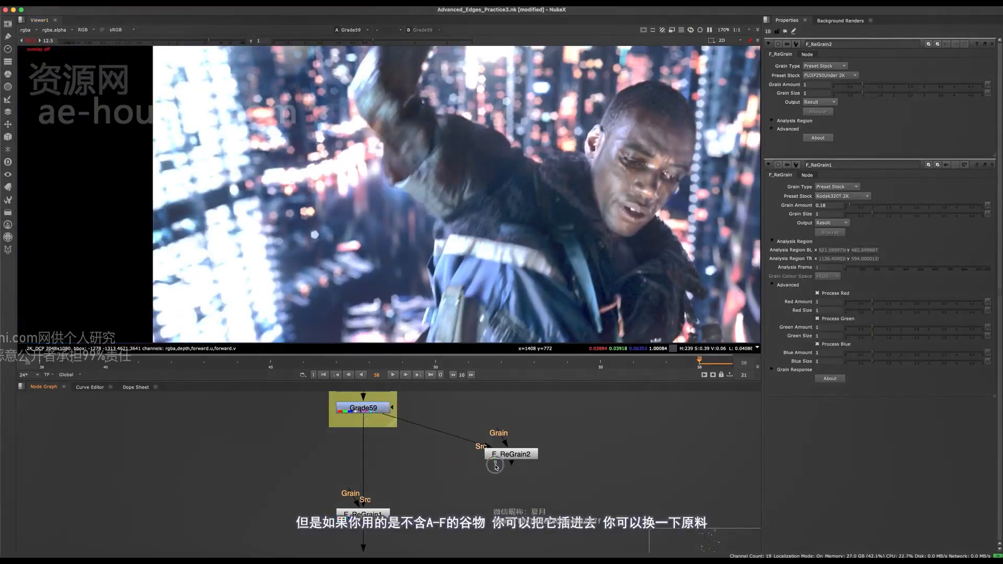
- Connect the Src input of F_ReGrain2 to Grade59 and show F_ReGrain2 in the viewer
click(507, 456)
key(1)
click(509, 460)
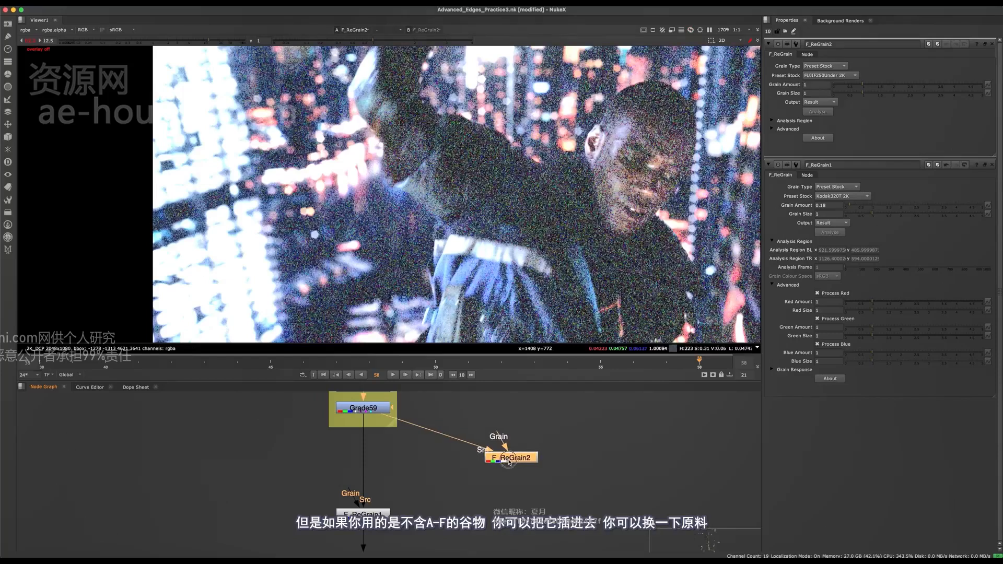
- Try the Kodak320TUnder 2K, Kodak500T 2K and Kodak200TOver 2K preset stocks on F_ReGrain2, and set it to FUJIF500 2K
click(827, 74)
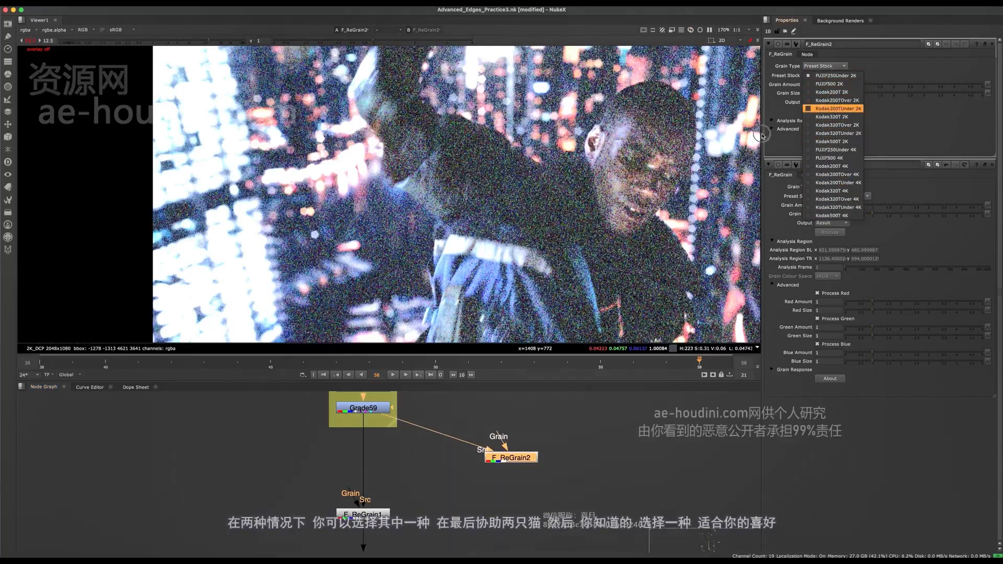
click(859, 135)
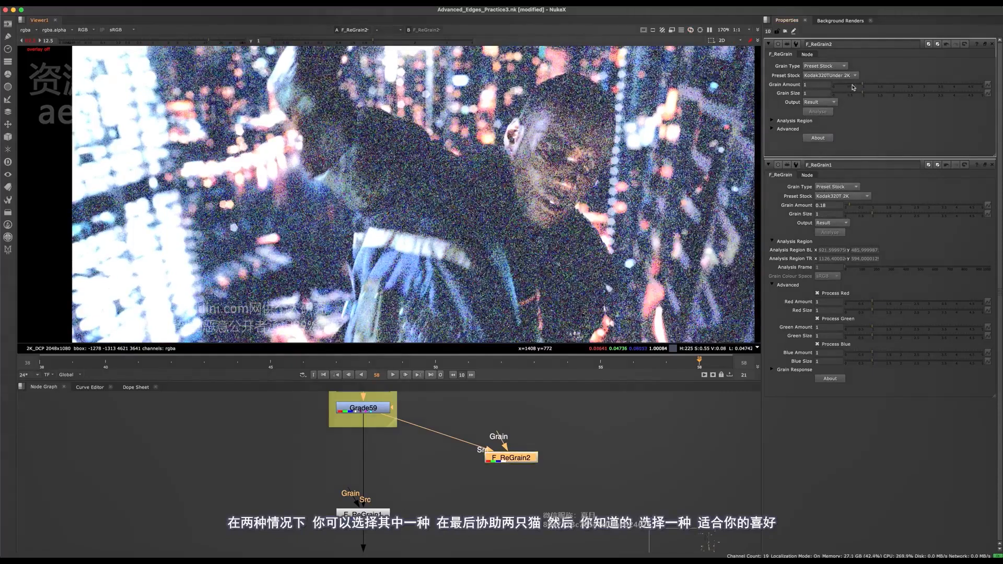
click(850, 76)
click(851, 84)
click(851, 76)
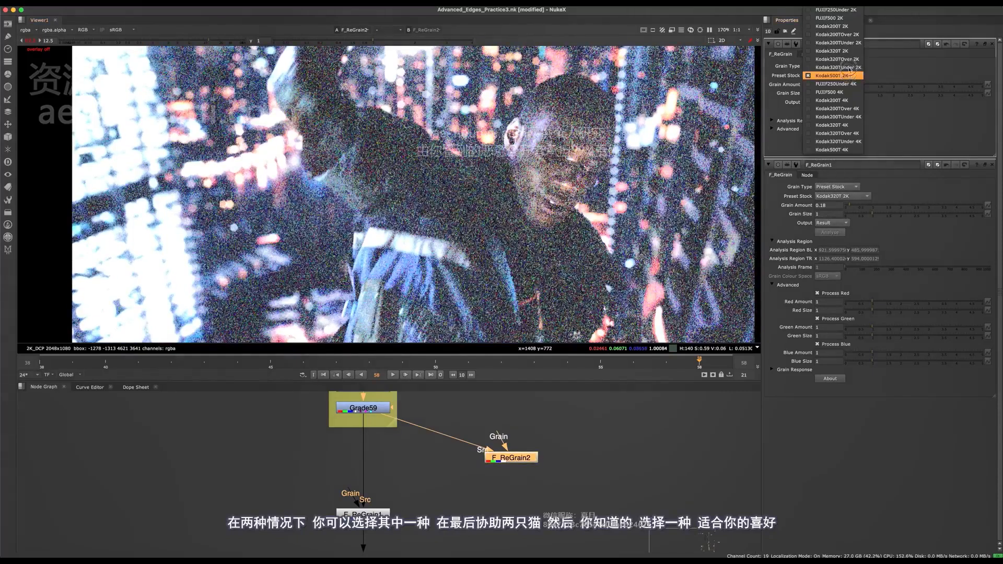
click(852, 35)
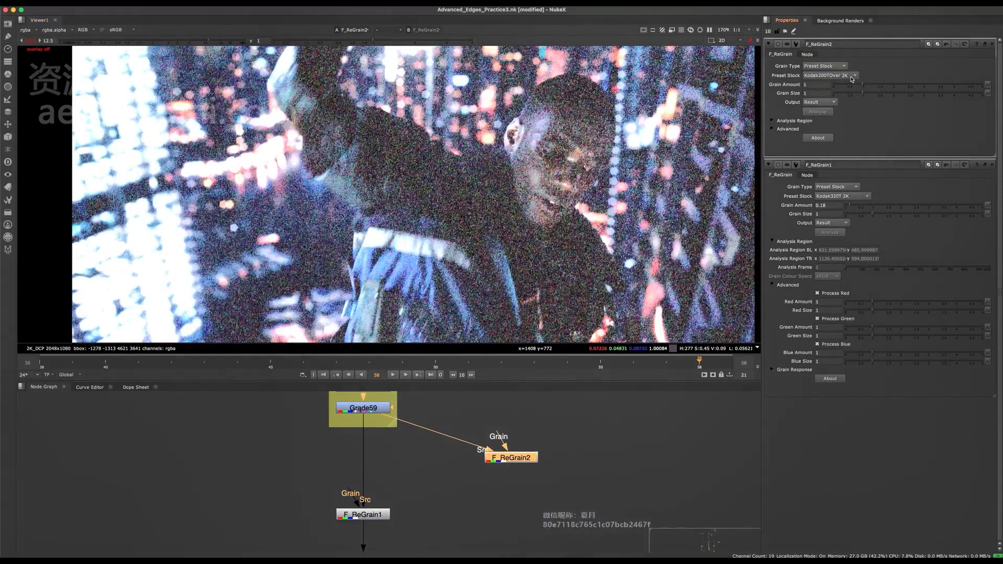
click(851, 75)
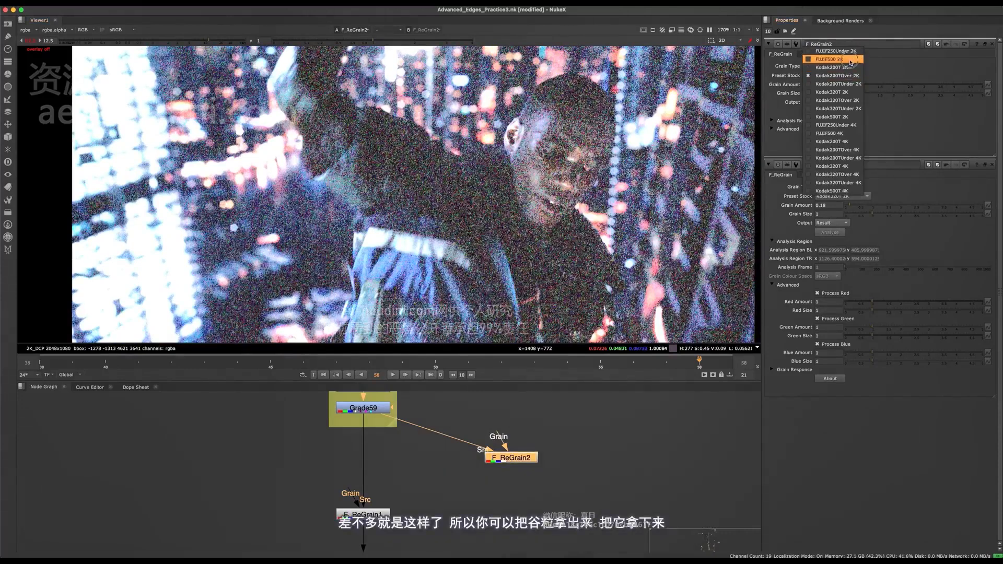
click(850, 59)
- Lower the grain amount of F_ReGrain2 to 0.16 and reset the viewer gain to 1
drag(860, 86, 839, 87)
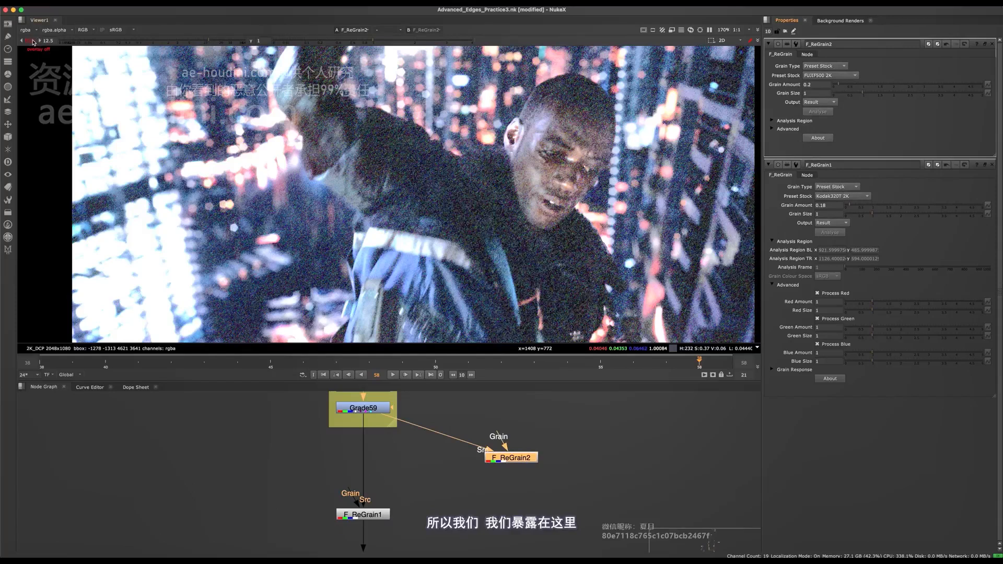
click(32, 43)
middle_drag(590, 102, 473, 120)
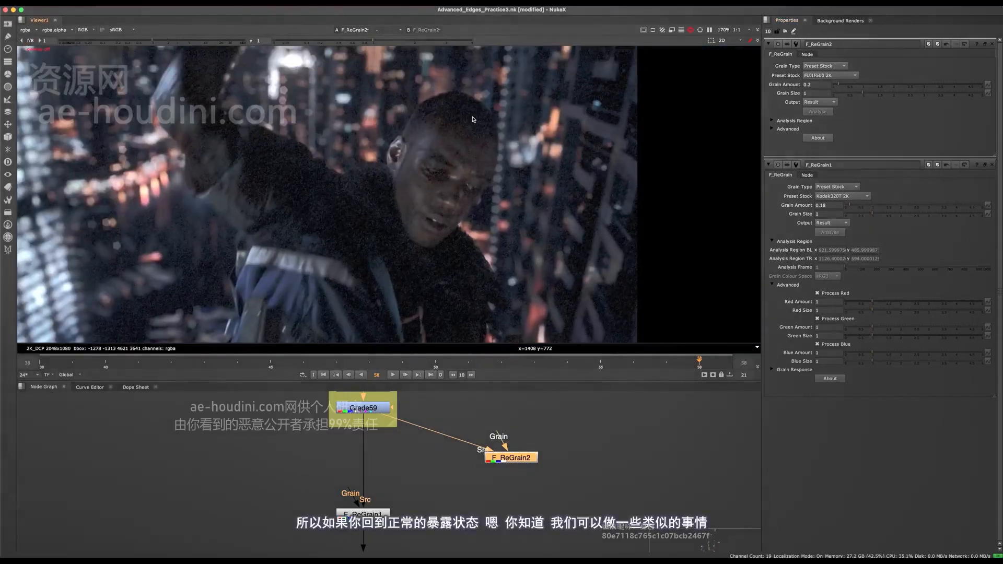
drag(841, 87, 838, 87)
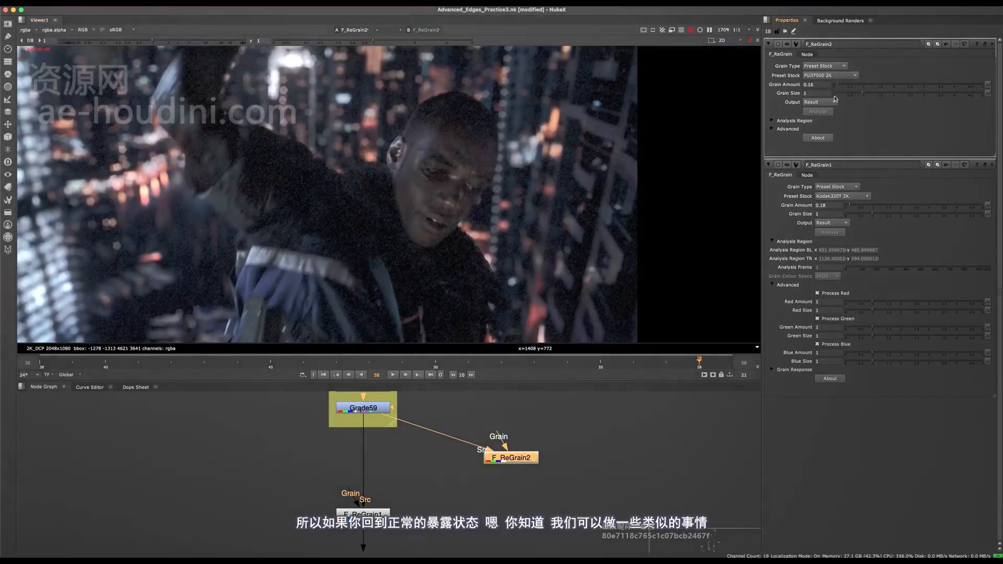
- Delete F_ReGrain2 and raise the viewer gain to 10
middle_drag(414, 516, 457, 492)
key(Delete)
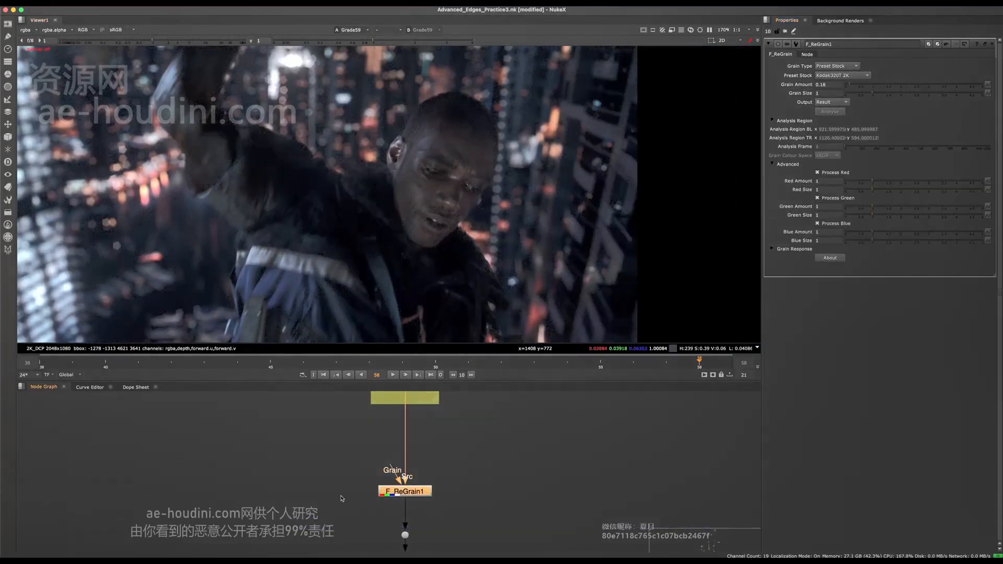
click(183, 39)
drag(183, 38, 203, 38)
- Show F_ReGrain1 in the viewer and toggle it off and on to compare the grain around the arm and shoulder
drag(471, 444, 344, 500)
key(d)
scroll(457, 228, down, 4)
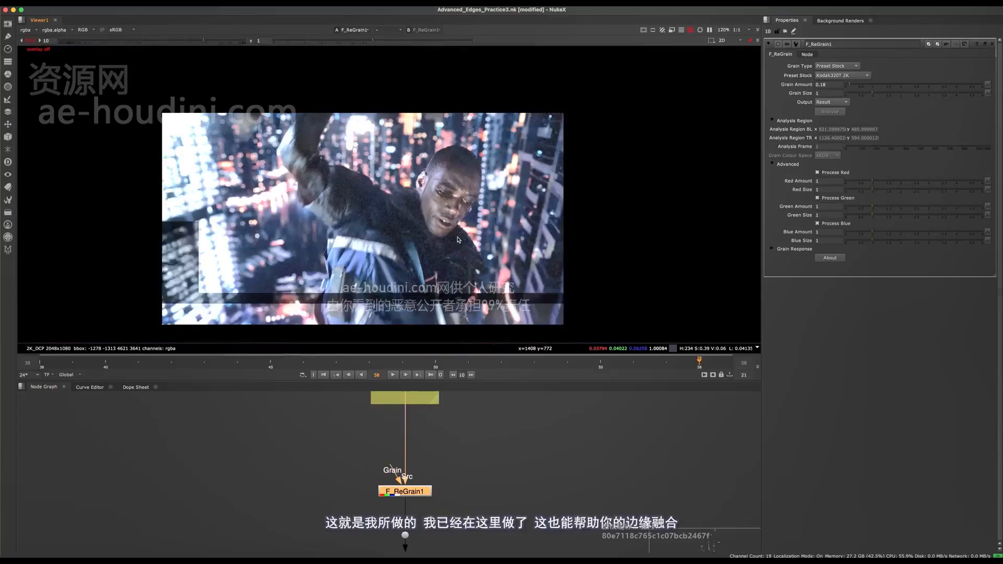
middle_drag(475, 212, 502, 187)
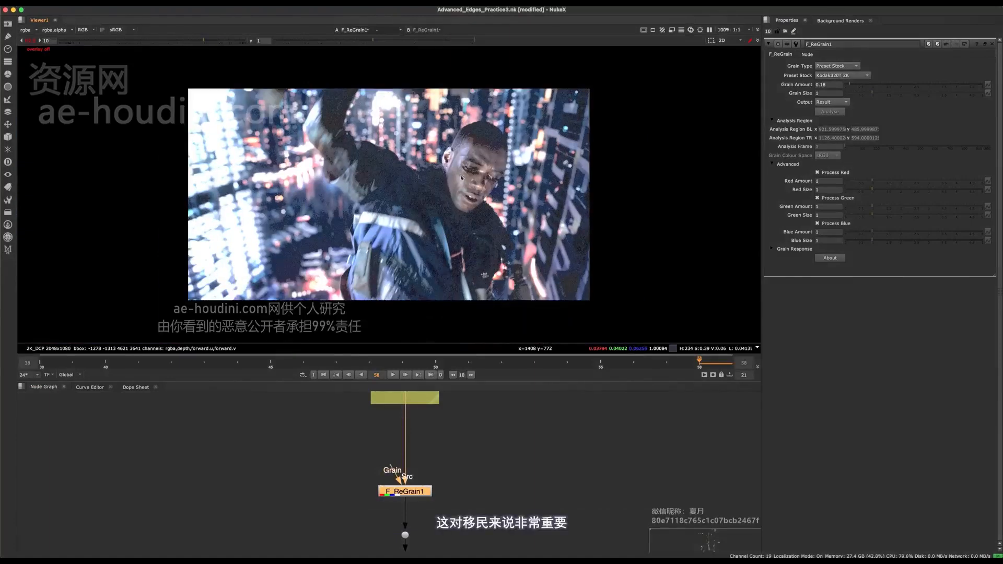
key(d)
scroll(401, 166, up, 5)
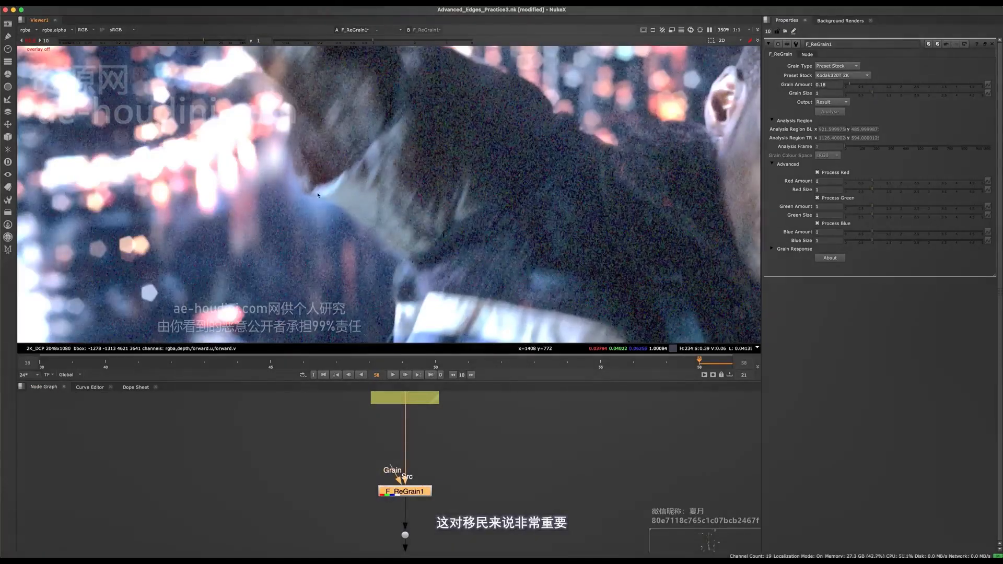
scroll(382, 239, down, 2)
key(d)
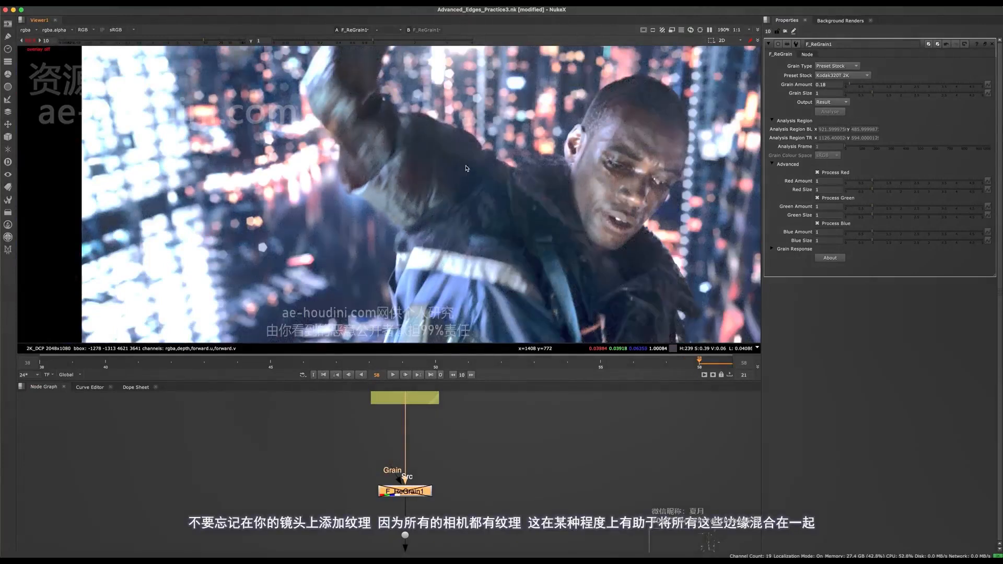
- Zoom in on the top of the head and toggle F_ReGrain1 to compare how grain blends the edge
scroll(494, 186, up, 8)
middle_drag(494, 190, 451, 349)
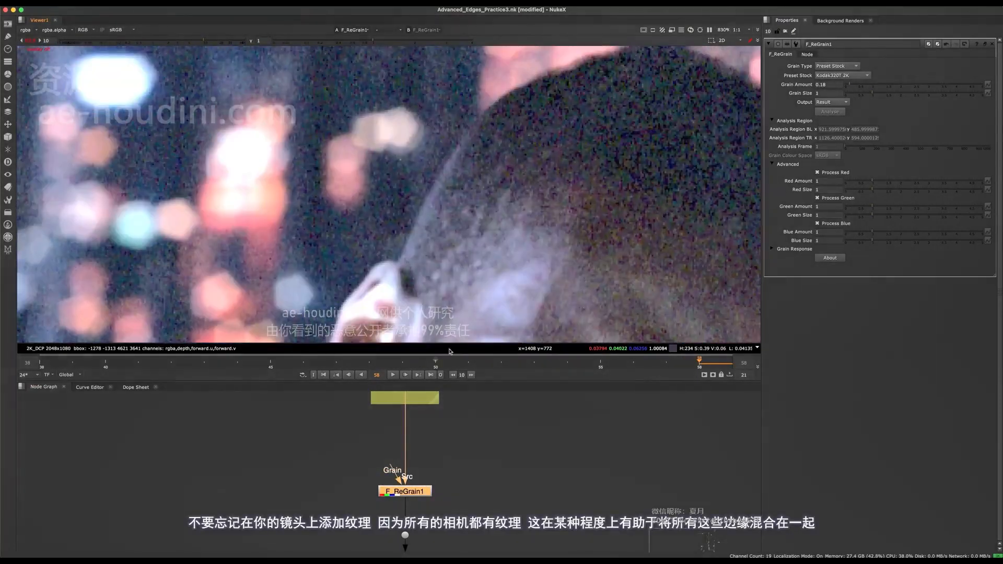
middle_drag(470, 171, 463, 238)
key(d)
key(d)
scroll(549, 179, down, 2)
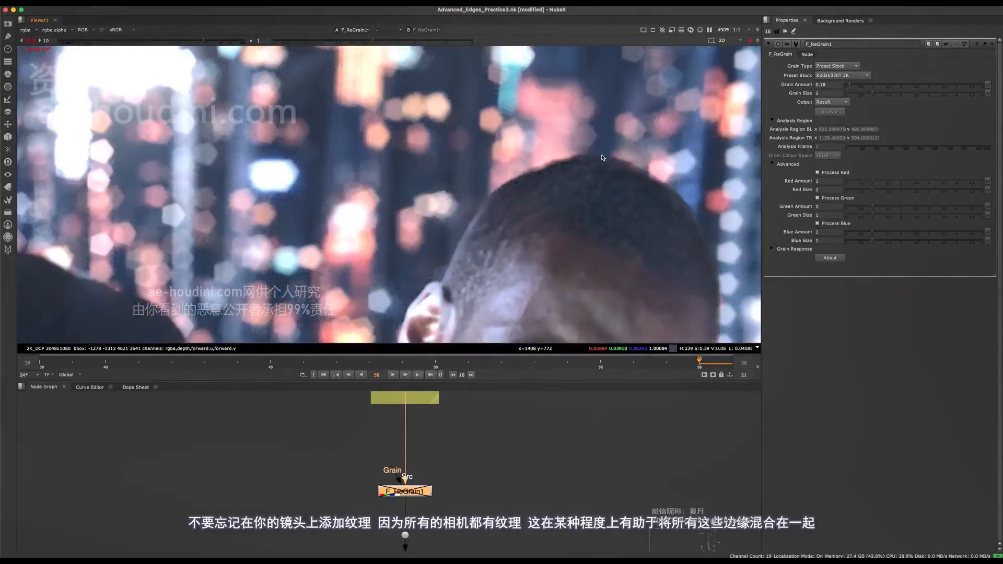
scroll(526, 188, down, 2)
key(f)
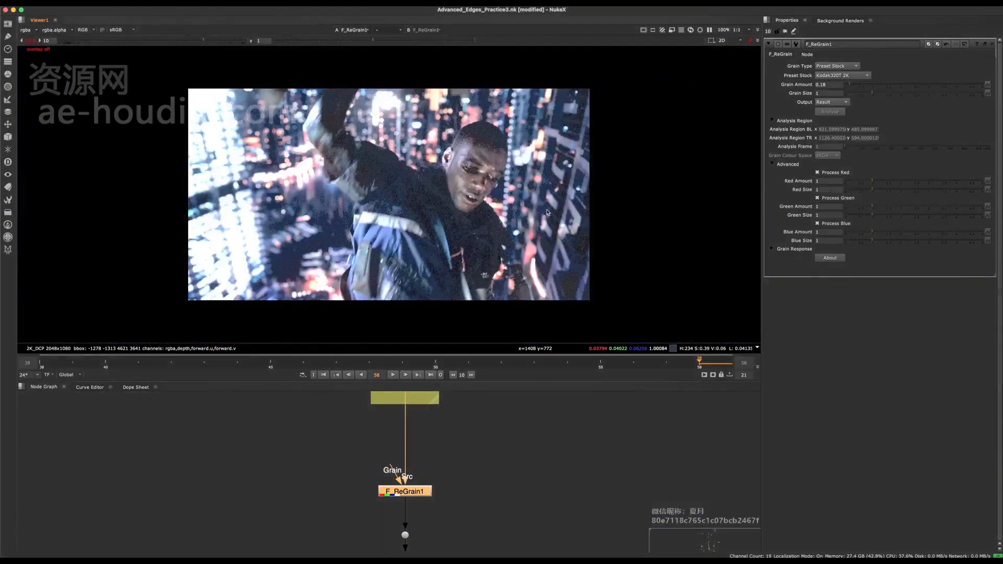
- Inspect the regrained character up close, then fit the whole frame and reset the viewer gain to 1
scroll(515, 208, up, 4)
middle_drag(508, 108, 535, 169)
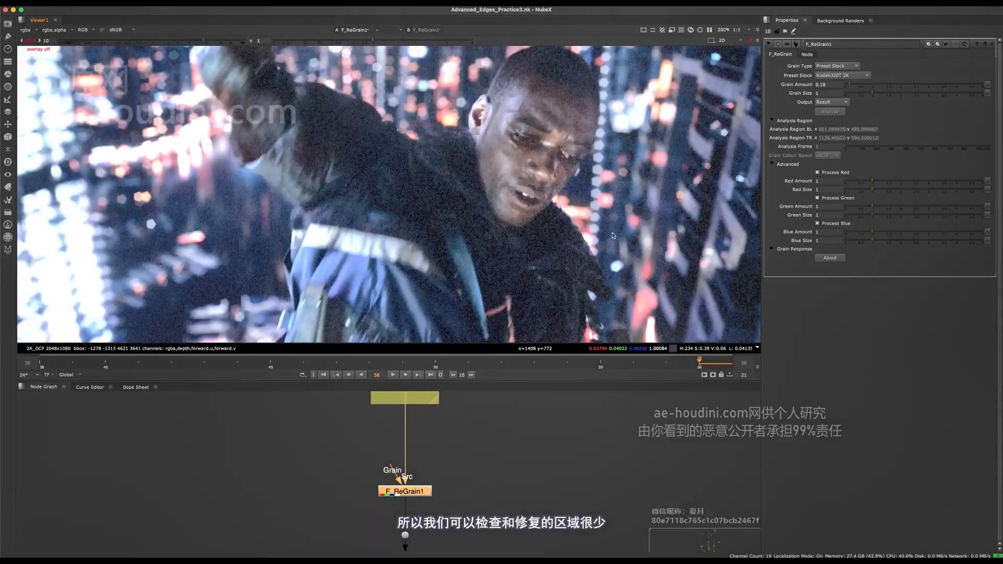
key(f)
click(32, 40)
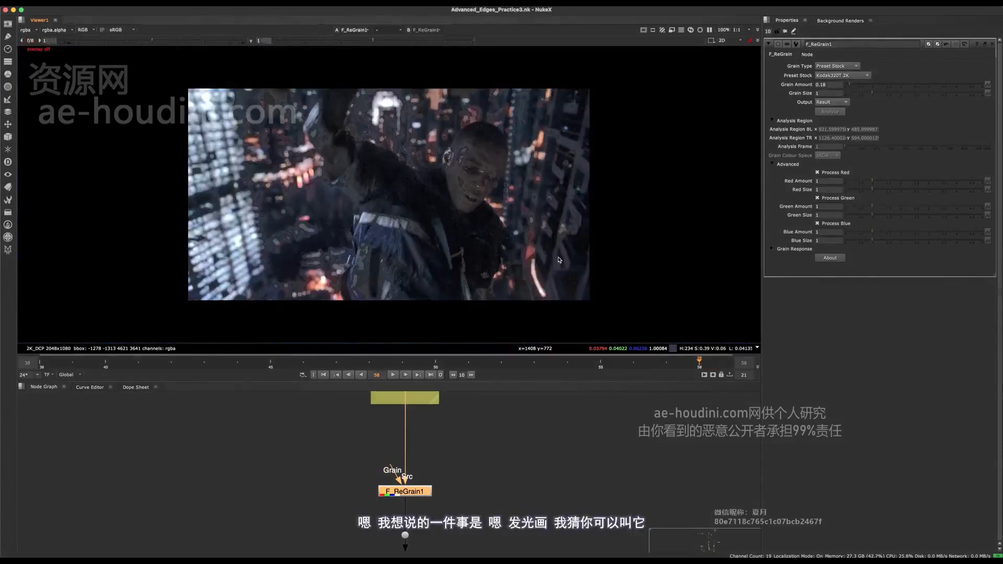
- Raise the viewer gain to 5.4 and examine the collar edge against the bright background lights
scroll(504, 205, up, 4)
drag(153, 41, 189, 40)
middle_drag(560, 338, 454, 243)
scroll(454, 243, down, 3)
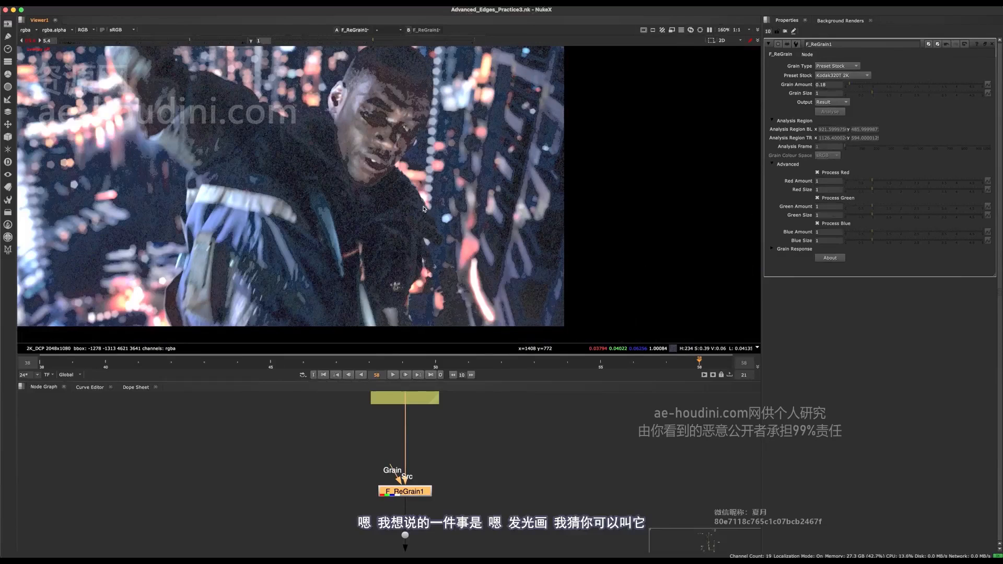
scroll(424, 209, up, 5)
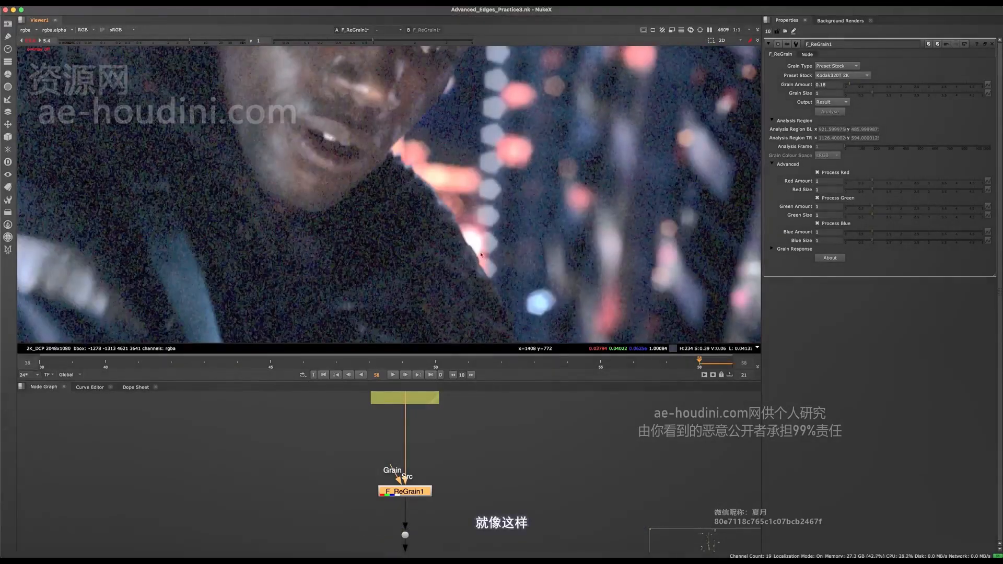
scroll(481, 255, down, 4)
scroll(481, 258, up, 5)
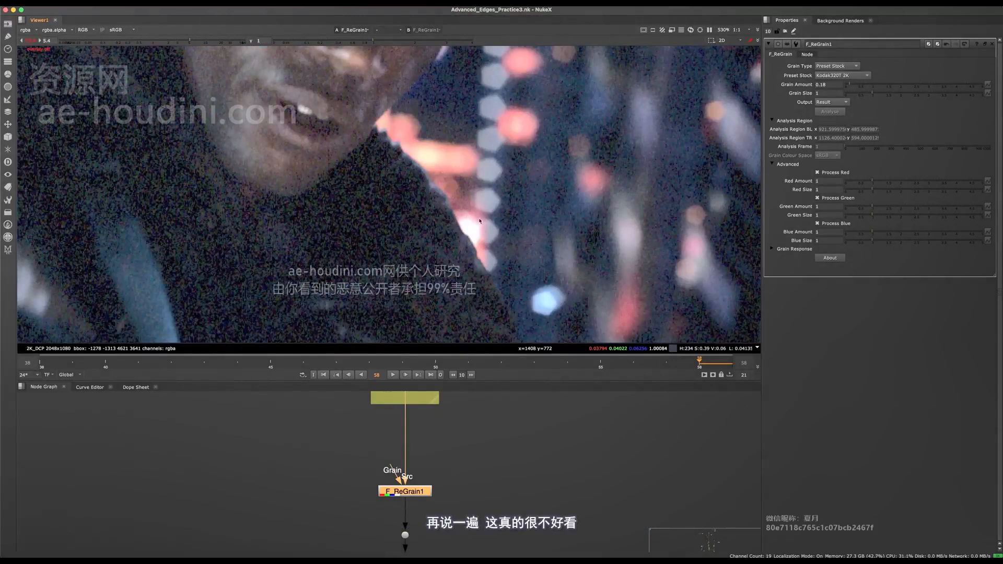
scroll(431, 484, down, 4)
scroll(442, 461, up, 5)
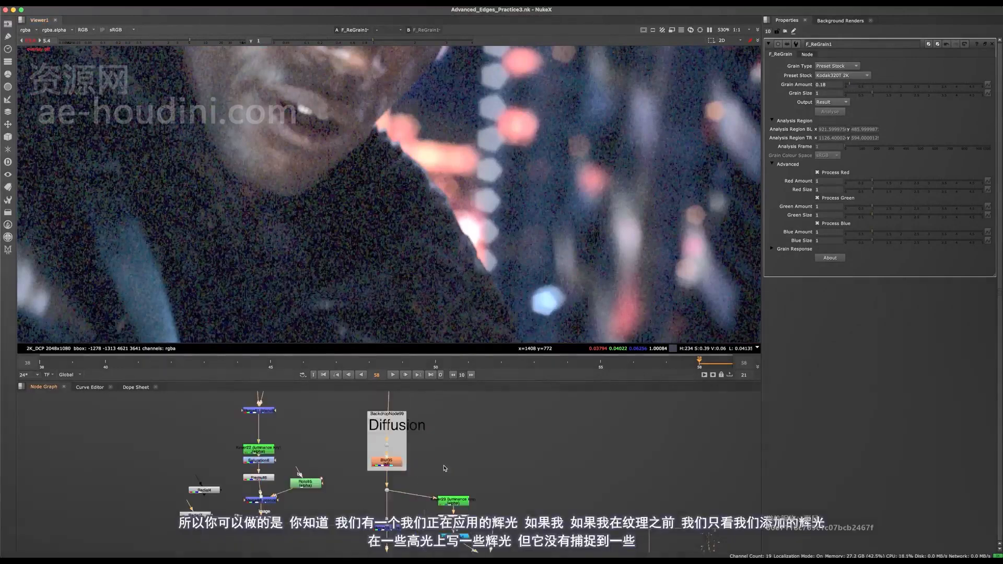
- Find the glow merge Merge86 below the Diffusion backdrop, toggle it off and on, and show it in the viewer
middle_drag(443, 470, 460, 392)
click(413, 482)
key(d)
key(d)
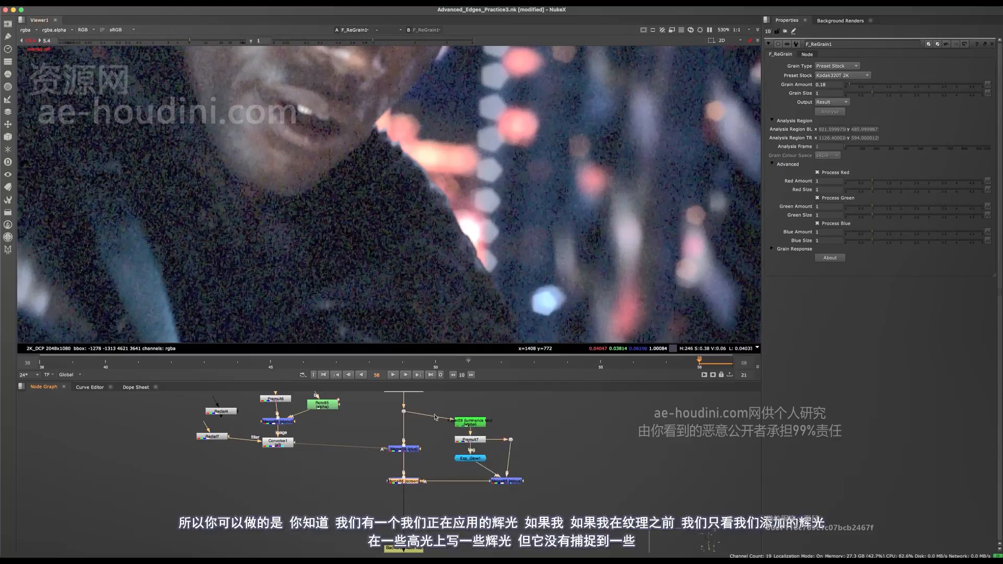
key(1)
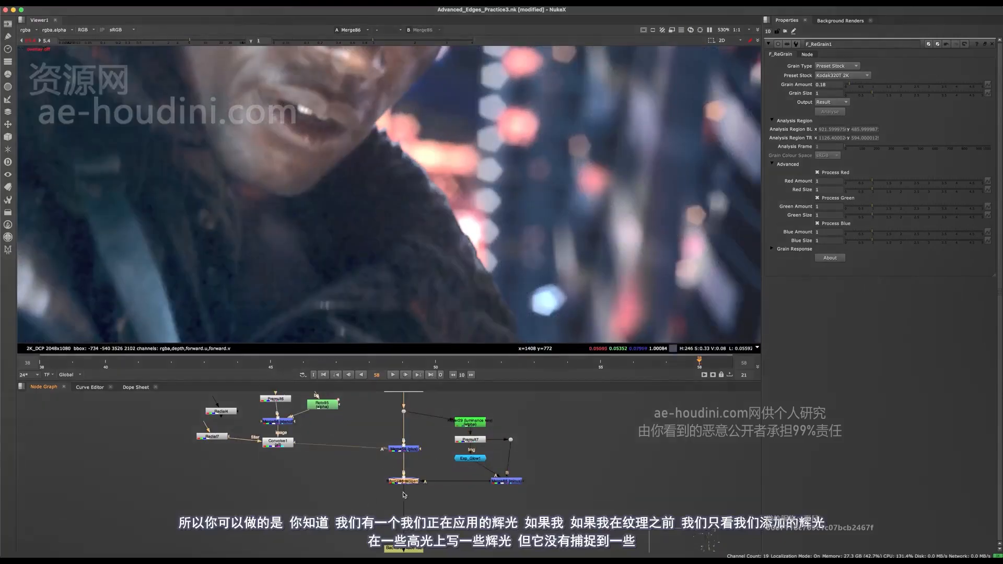
- Toggle Merge86 repeatedly to compare the glow on the background highlights and around the head and collar
scroll(443, 255, down, 5)
middle_drag(443, 255, 447, 275)
scroll(447, 274, up, 5)
key(d)
key(d)
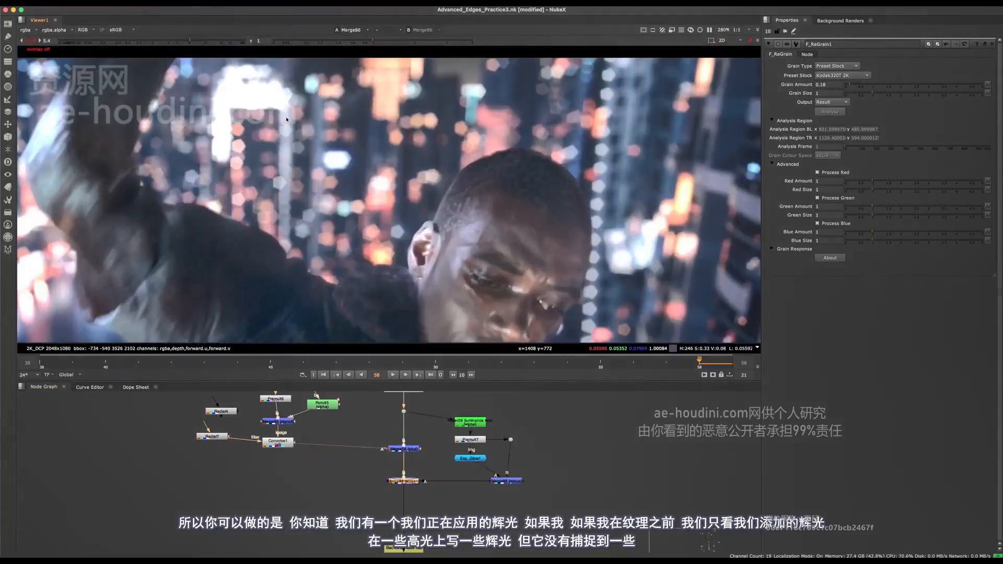
key(d)
middle_drag(565, 303, 374, 135)
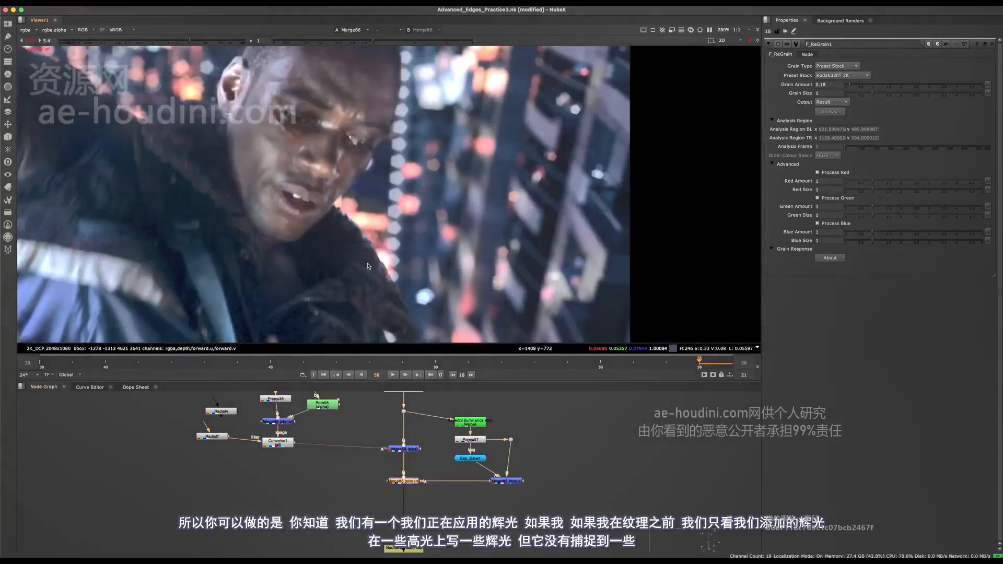
- Examine the character's collar edge and face against the bright background lights in the Merge86 view
scroll(368, 267, up, 3)
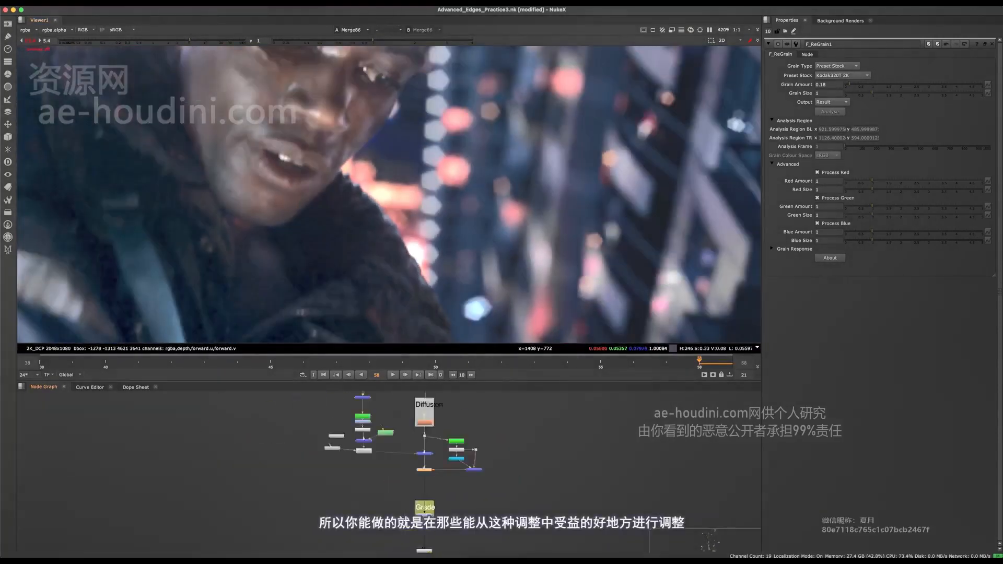
scroll(430, 503, down, 3)
scroll(418, 246, down, 3)
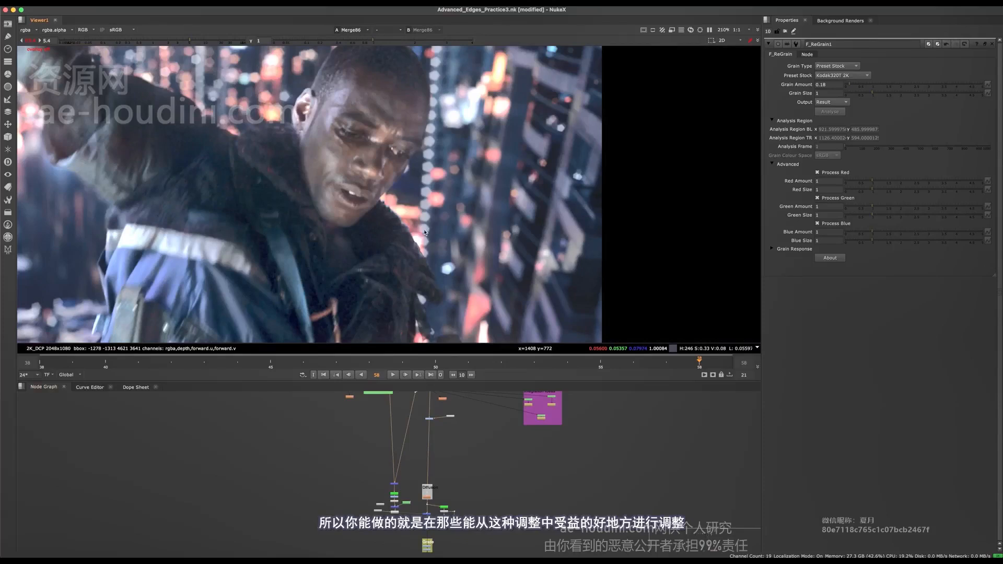
scroll(430, 238, up, 2)
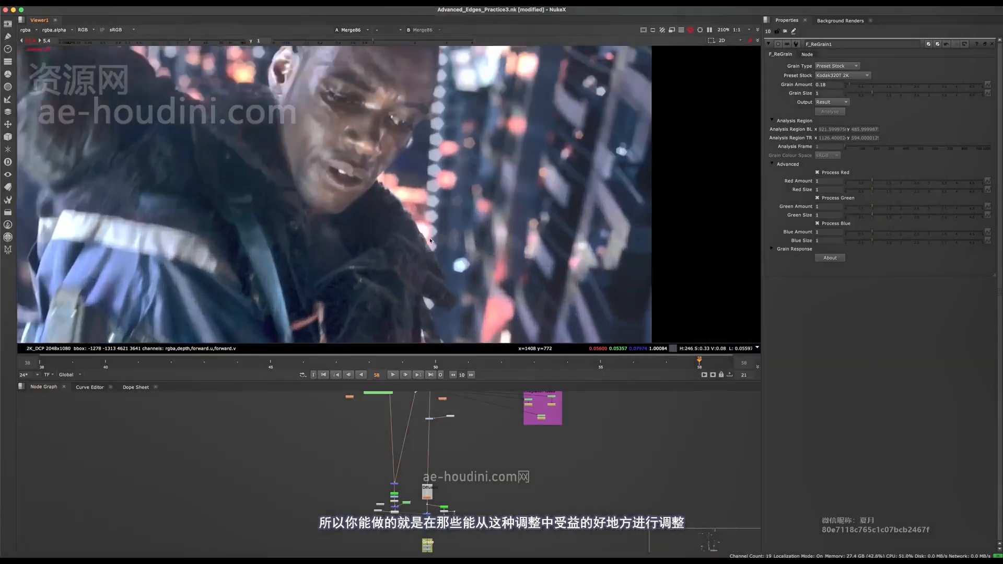
scroll(428, 234, up, 1)
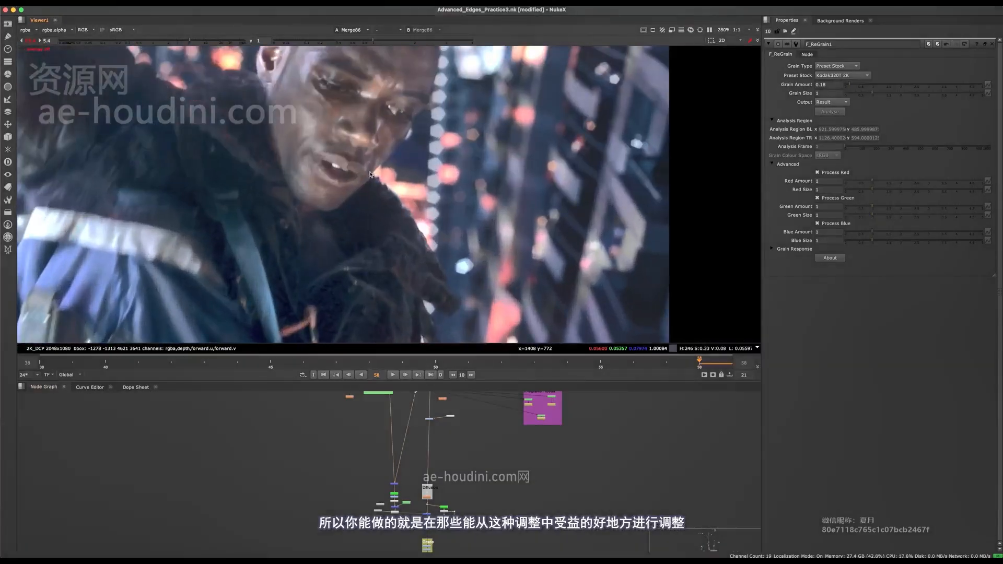
middle_drag(433, 283, 430, 196)
middle_drag(387, 288, 415, 274)
middle_drag(459, 225, 392, 191)
scroll(385, 210, up, 2)
middle_drag(396, 235, 435, 282)
scroll(398, 229, down, 1)
scroll(434, 261, down, 1)
middle_drag(436, 226, 449, 268)
middle_drag(426, 468, 405, 379)
scroll(412, 447, up, 2)
middle_drag(428, 443, 400, 493)
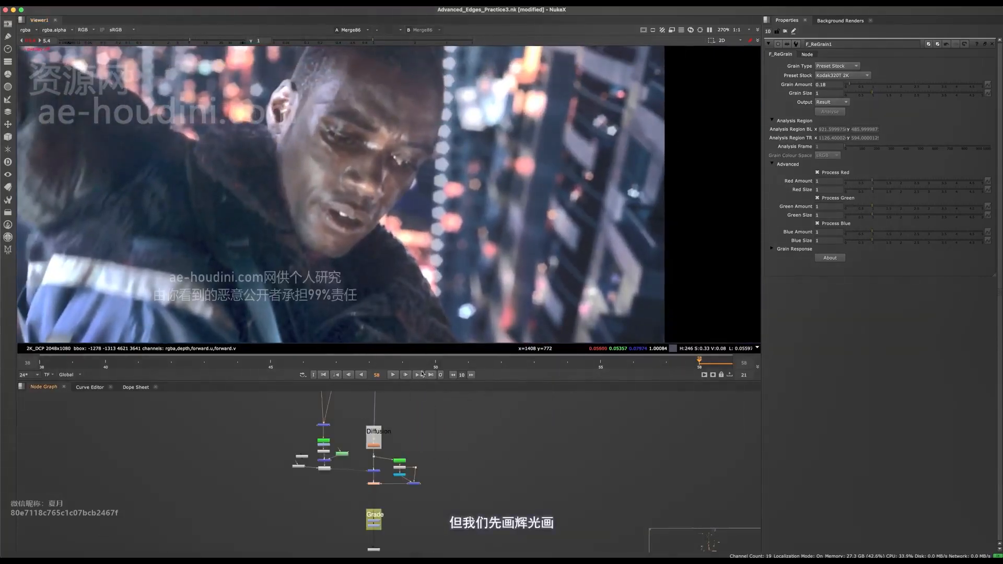
middle_drag(401, 436, 387, 495)
key(space)
scroll(383, 365, up, 8)
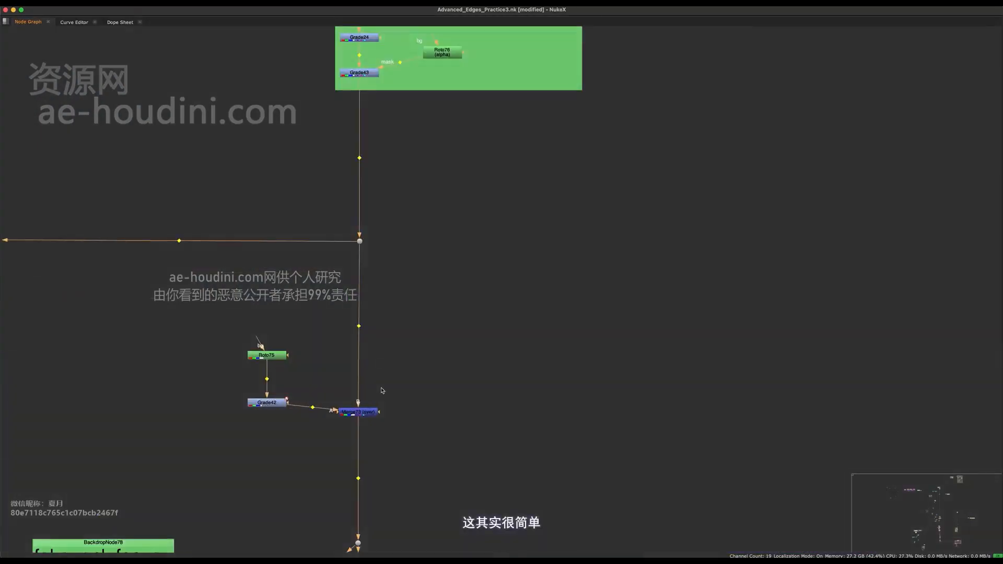
key(super+s)
key(g)
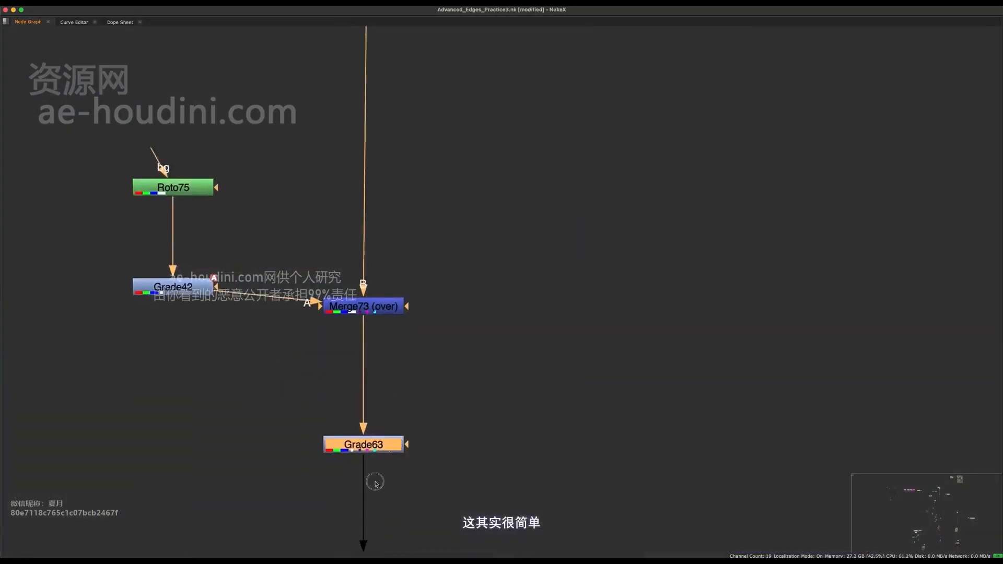
scroll(424, 487, down, 6)
- Insert a Grade node into the main pipe just above the "Optional for this class" backdrop
scroll(425, 488, down, 6)
scroll(455, 306, up, 6)
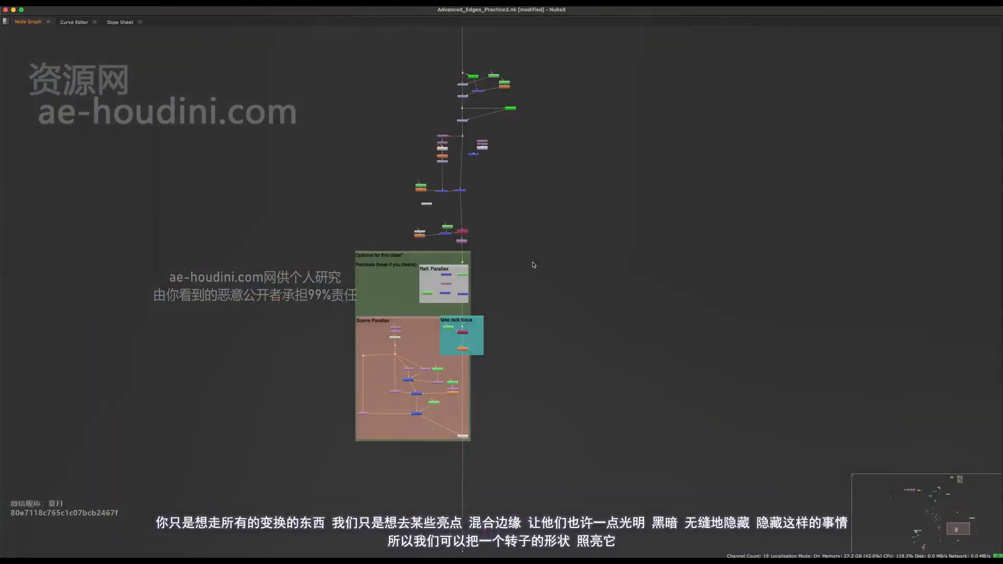
drag(552, 238, 367, 486)
scroll(450, 320, up, 2)
drag(480, 232, 479, 292)
scroll(481, 257, up, 5)
click(479, 269)
key(g)
scroll(486, 246, up, 4)
key(space)
middle_drag(425, 413, 420, 479)
drag(419, 480, 383, 476)
scroll(421, 286, up, 2)
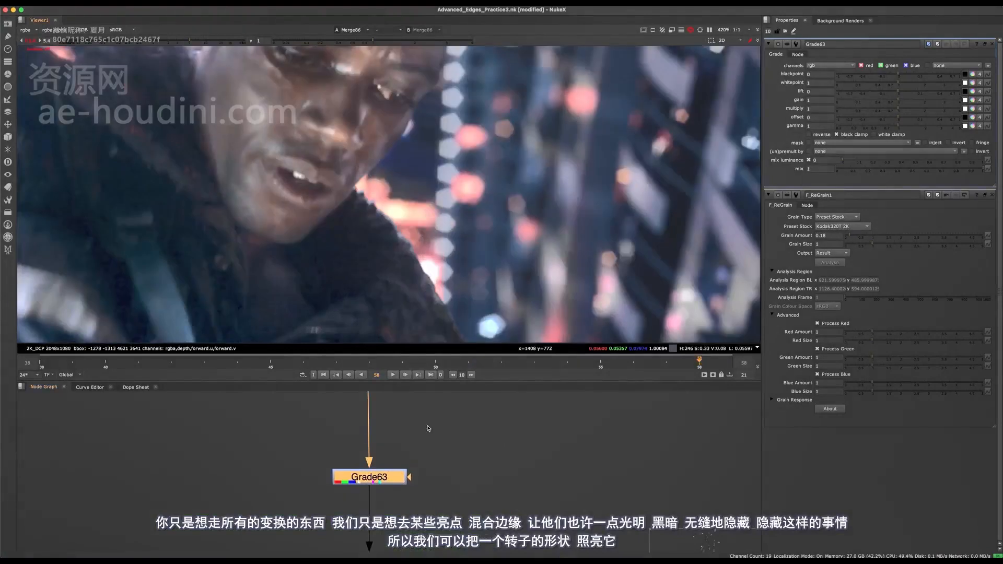
- Add a Roto node beside Grade63 and connect it to the grade's mask input
middle_drag(480, 414, 439, 424)
click(439, 424)
key(o)
drag(367, 485, 438, 434)
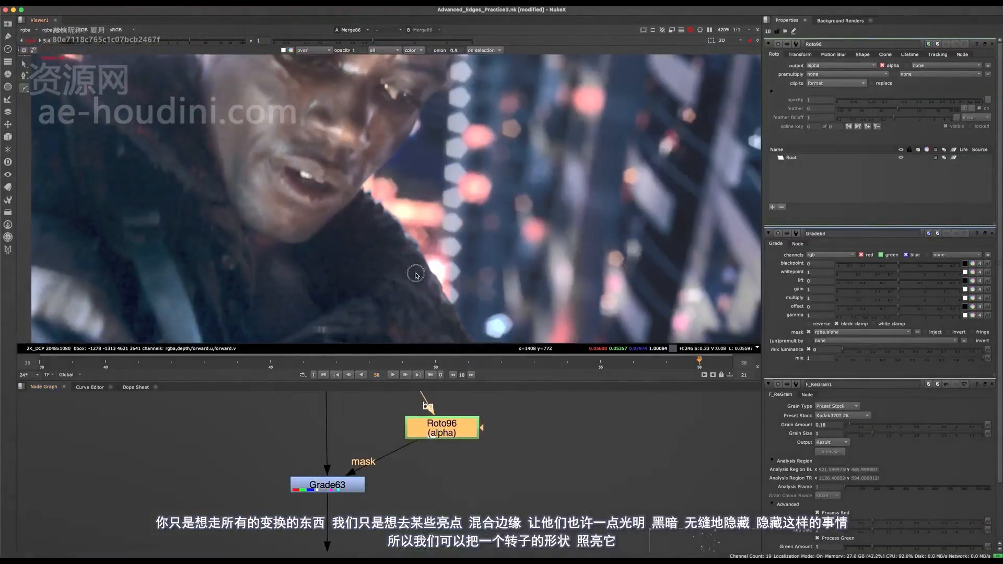
- Draw a small Bezier shape in Roto96 over the collar edge beside the bright background light
scroll(434, 270, up, 2)
middle_drag(436, 270, 450, 206)
mouse_move(434, 235)
mouse_down()
mouse_move(444, 198)
mouse_move(436, 238)
mouse_up()
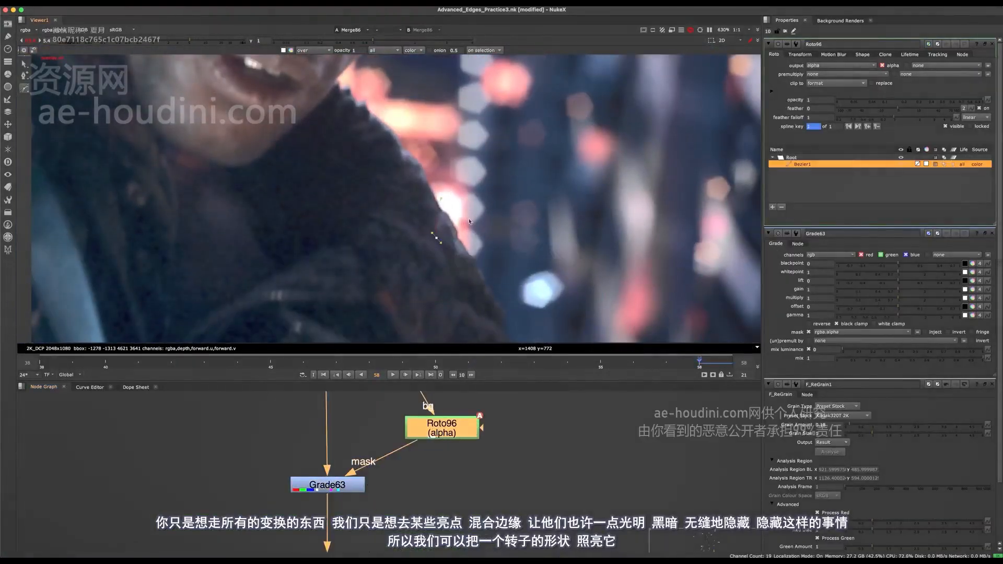
- Brighten the masked collar edge by setting Grade63's gain to 1.72 and multiply to 2.34
click(337, 483)
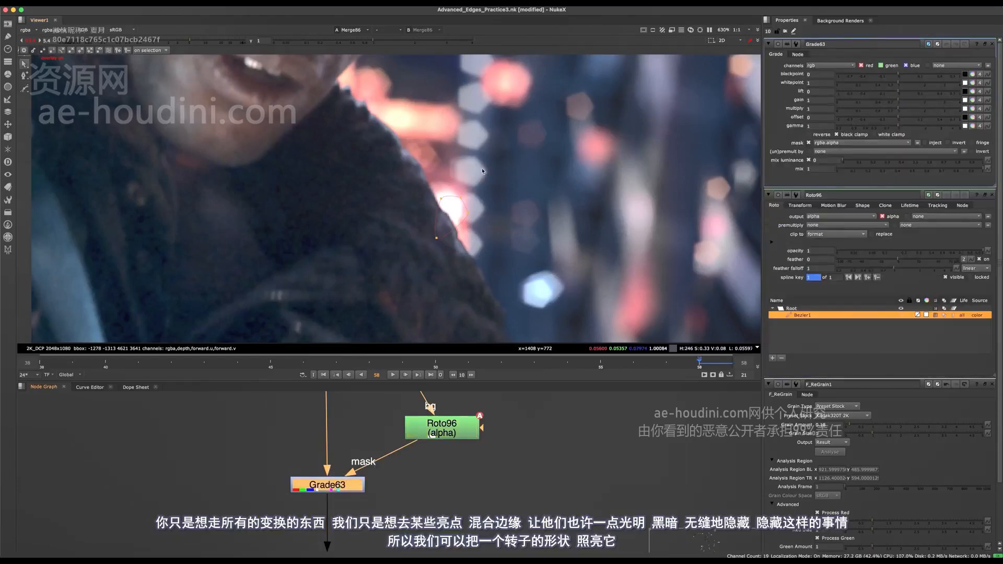
drag(910, 98, 918, 99)
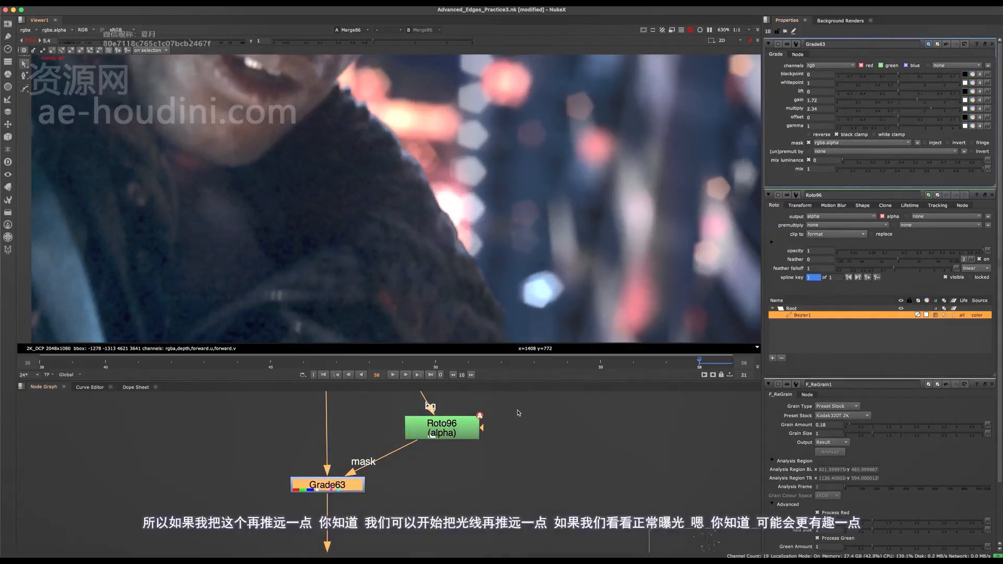
- Toggle Grade63 off and on to compare the collar highlight at a viewer gain of 1, and save the script
scroll(507, 244, down, 6)
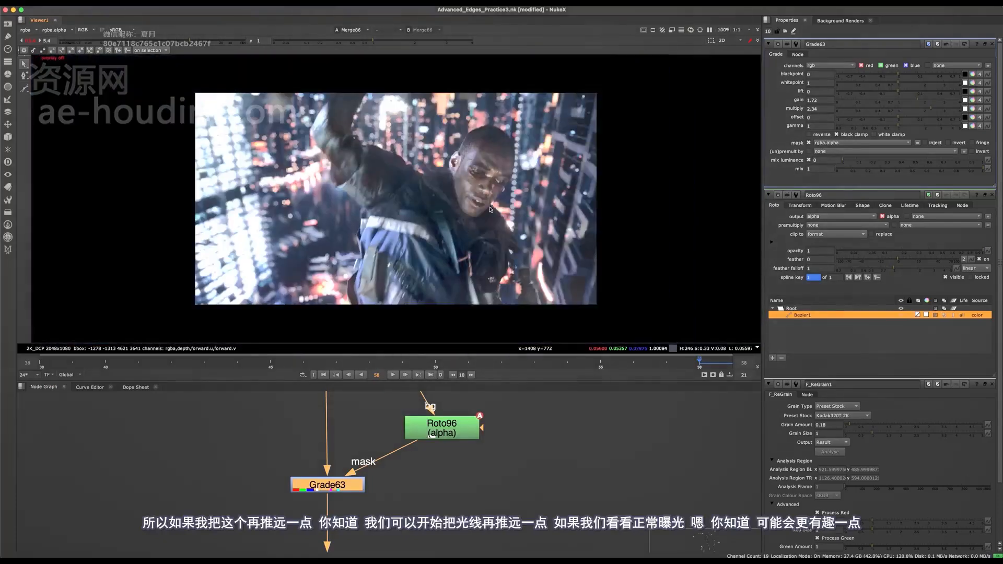
scroll(523, 248, up, 4)
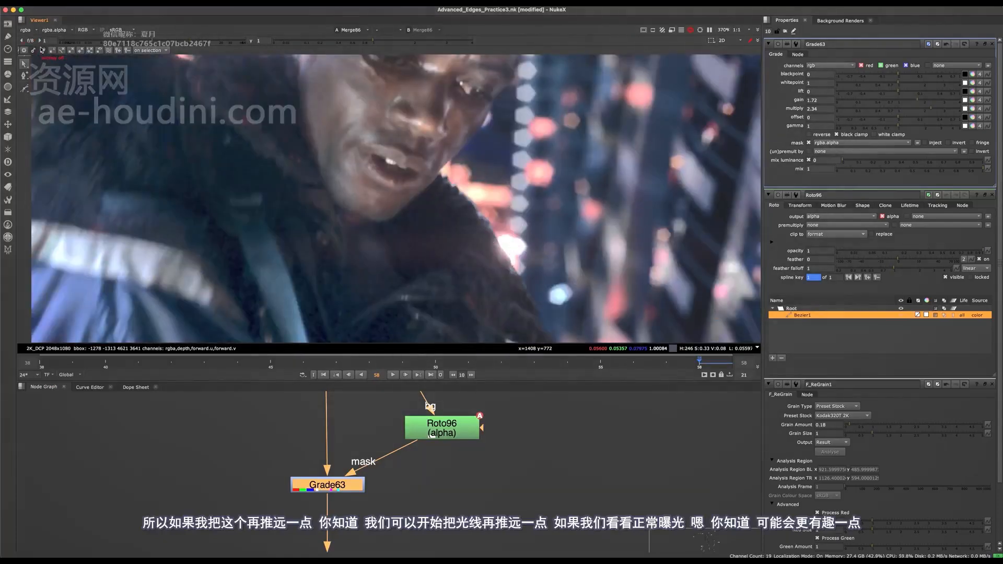
key(d)
key(d)
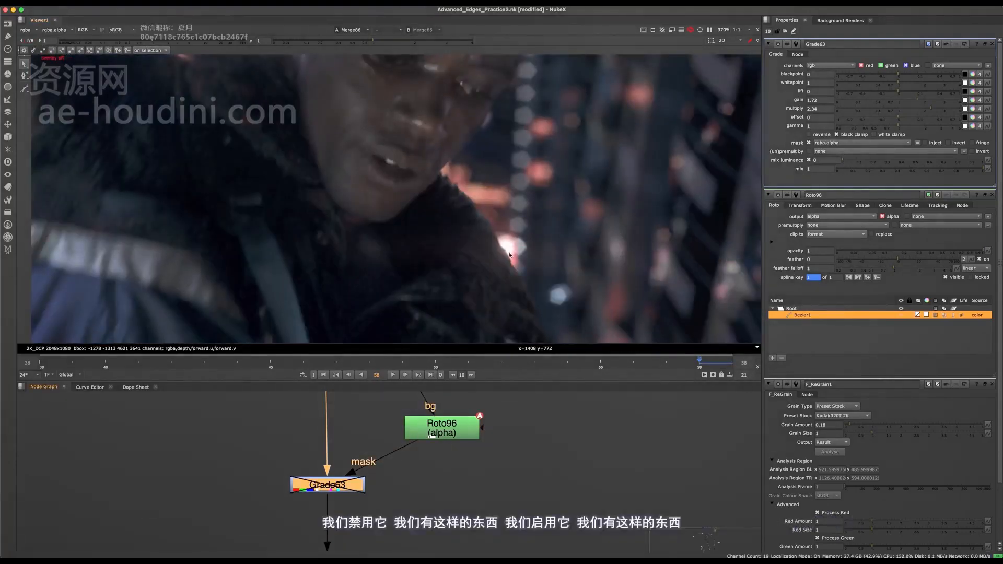
key(d)
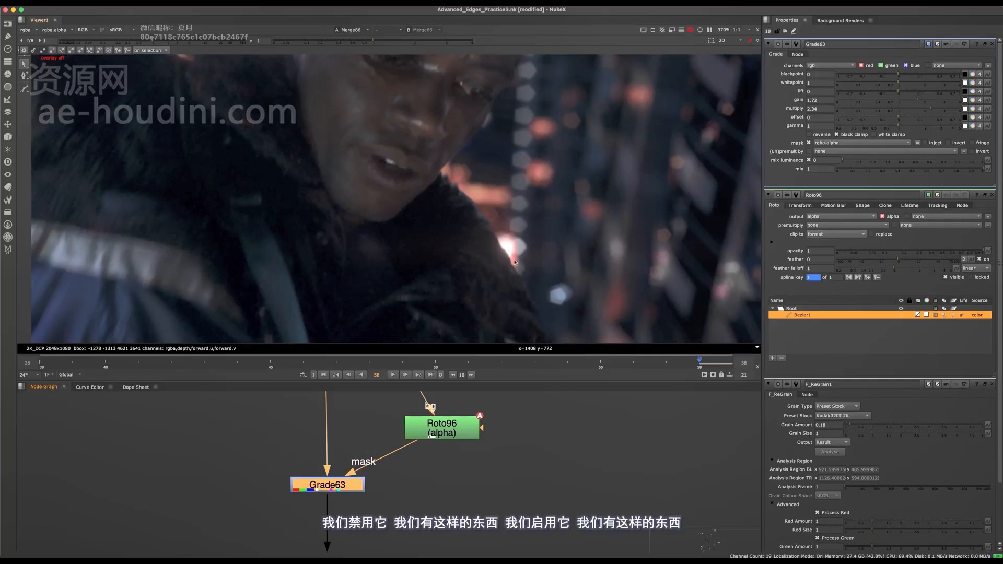
scroll(512, 245, down, 5)
key(ctrl+s)
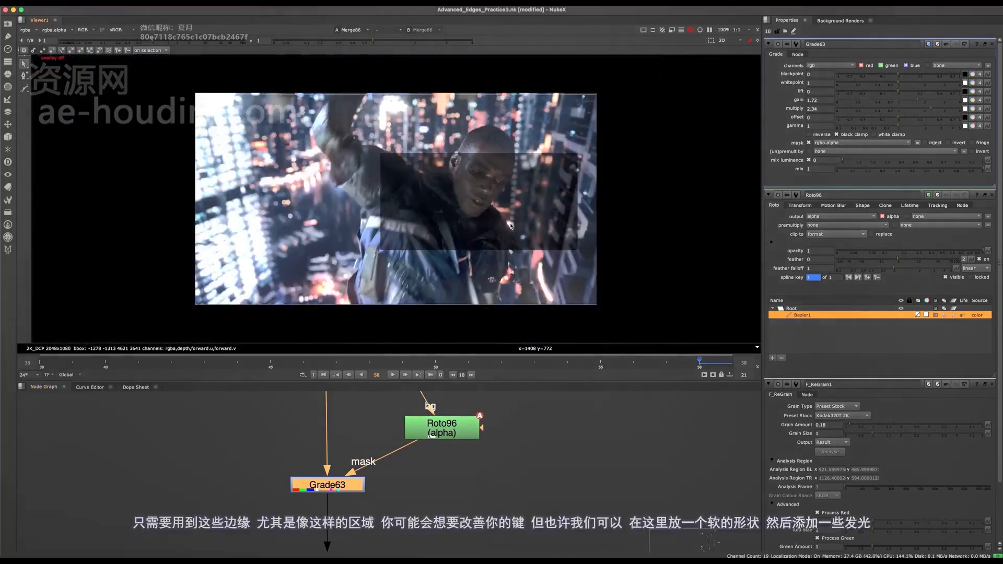
- Try a second Bezier shape in Roto96 over the collar edge just below the chin
scroll(525, 217, up, 6)
middle_drag(502, 217, 507, 229)
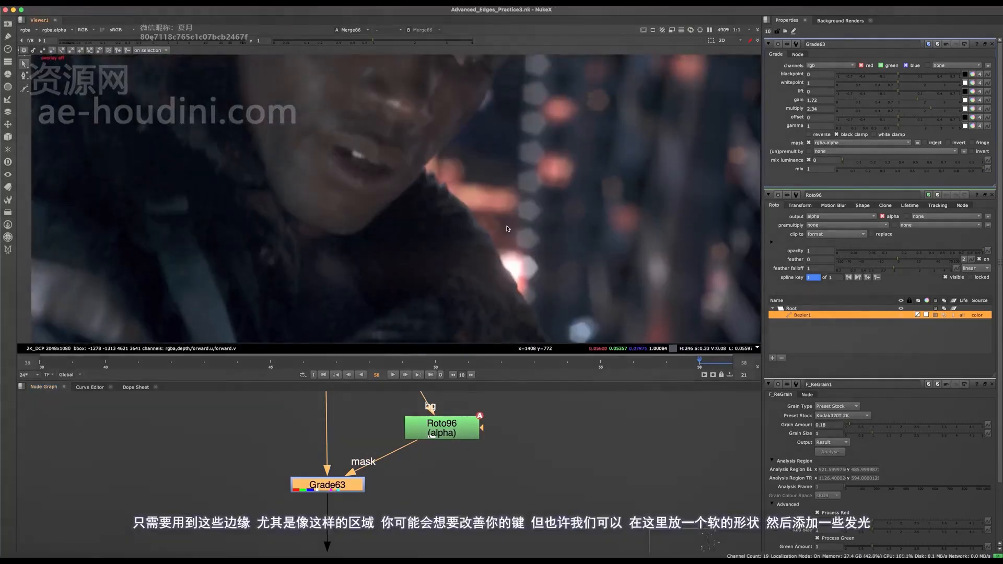
click(444, 438)
scroll(493, 206, up, 3)
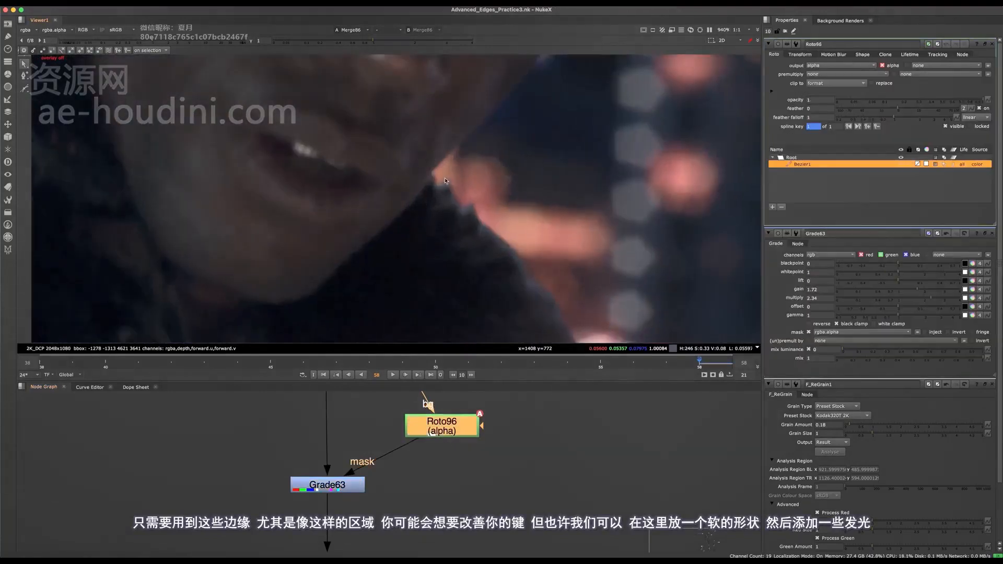
scroll(493, 205, up, 1)
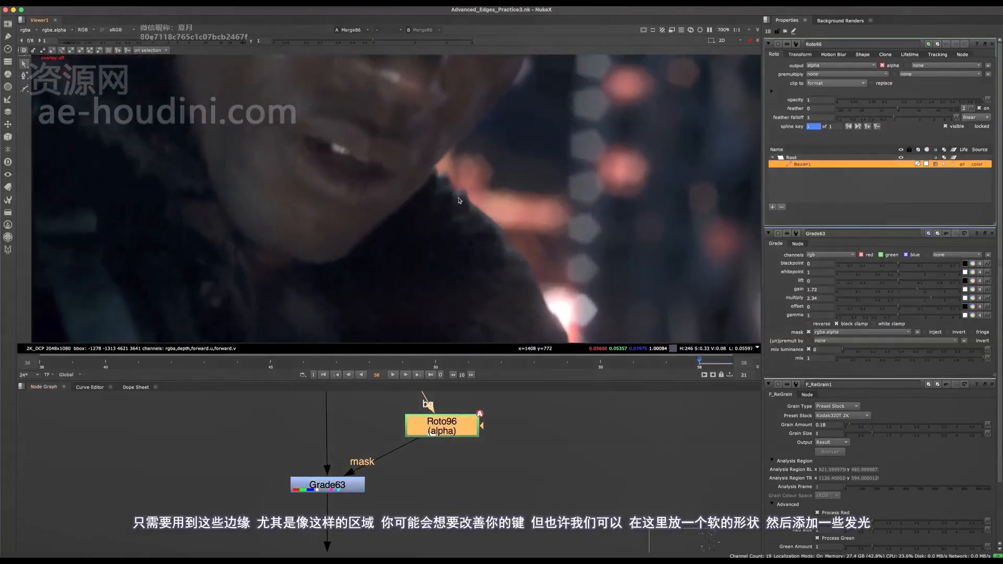
middle_drag(476, 204, 405, 202)
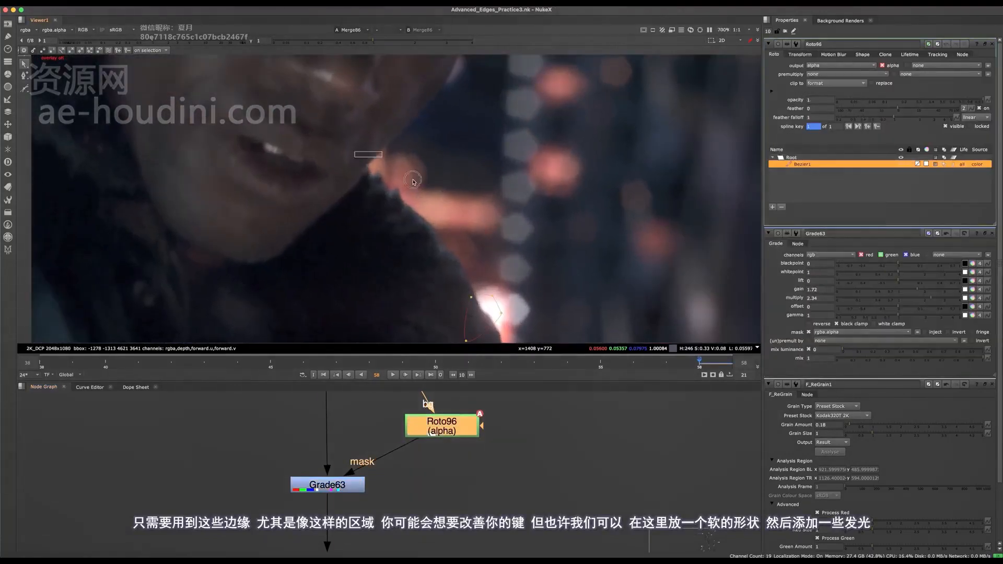
click(413, 182)
drag(406, 427, 407, 425)
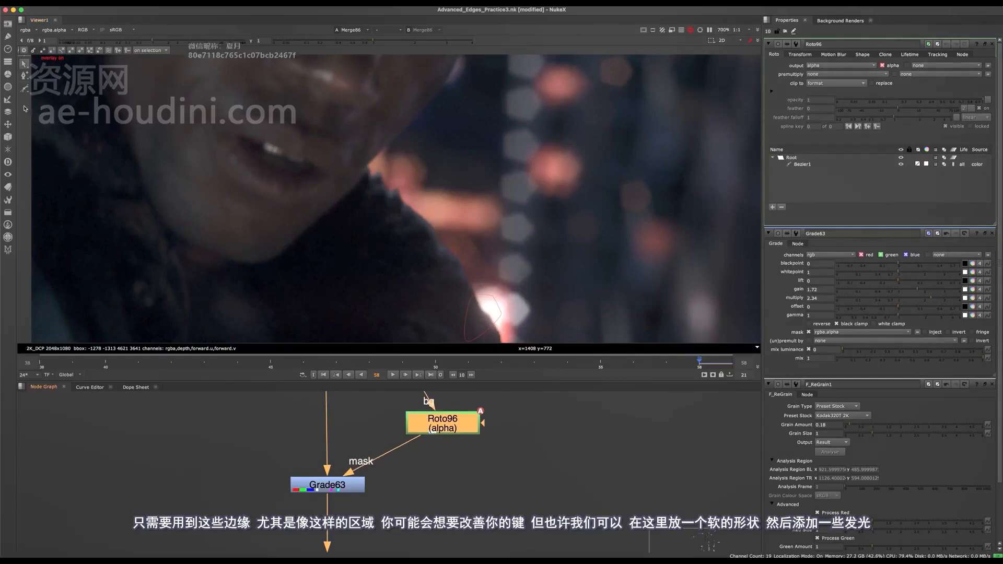
click(25, 88)
click(354, 156)
drag(394, 171, 399, 178)
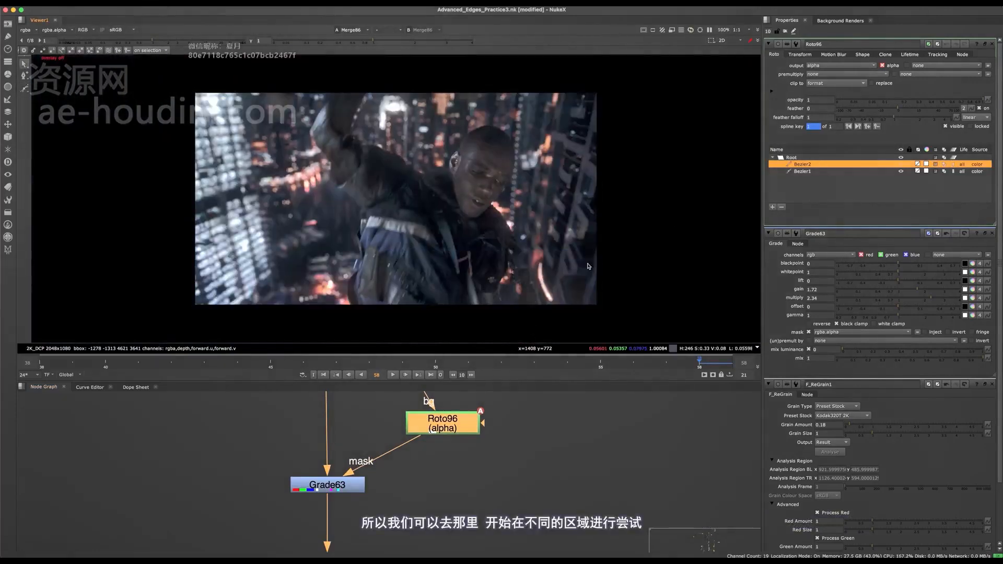
- Toggle Grade63 off and on to compare both brightened collar areas up close and in the full frame
scroll(523, 219, up, 5)
click(340, 487)
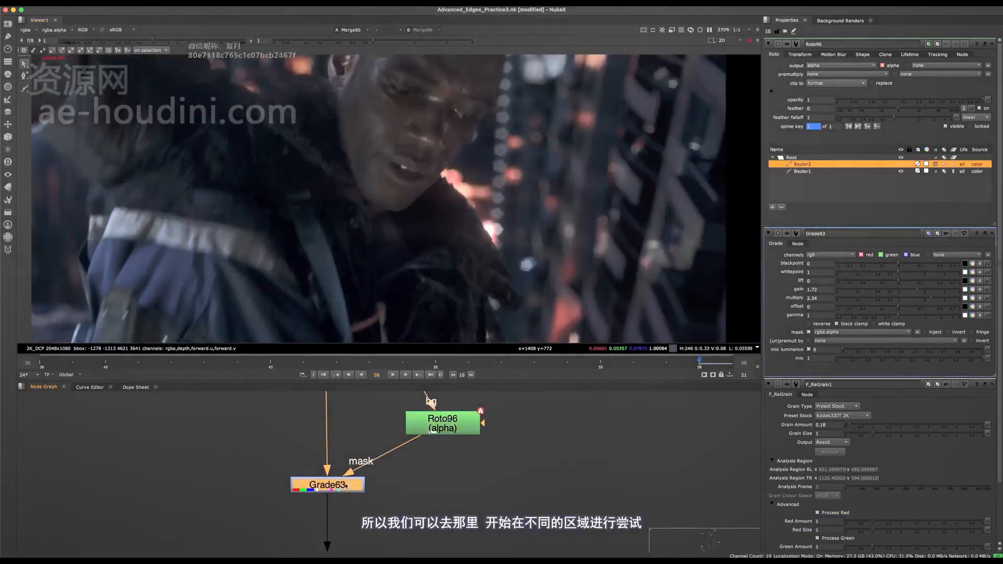
key(d)
key(d)
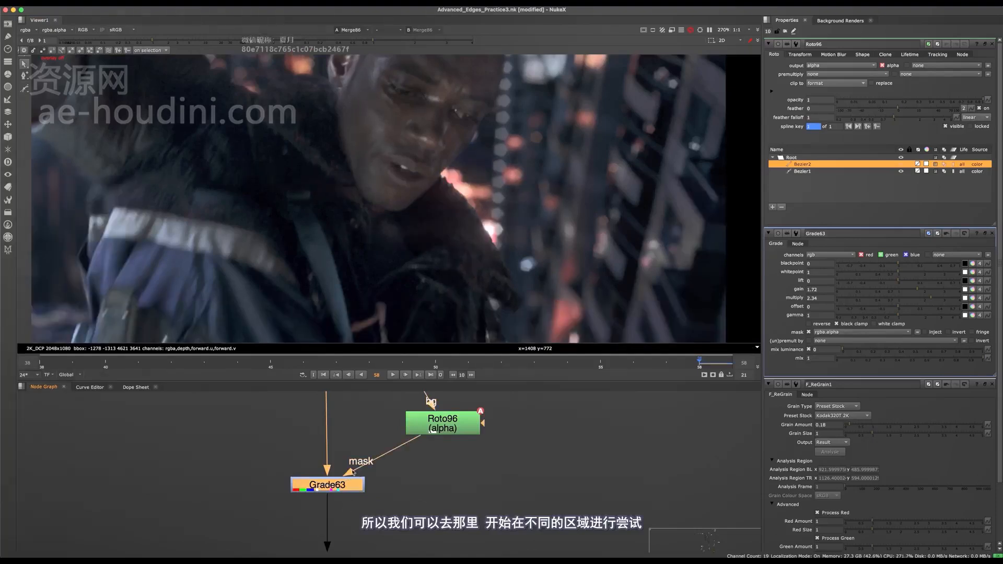
key(f)
scroll(496, 215, up, 2)
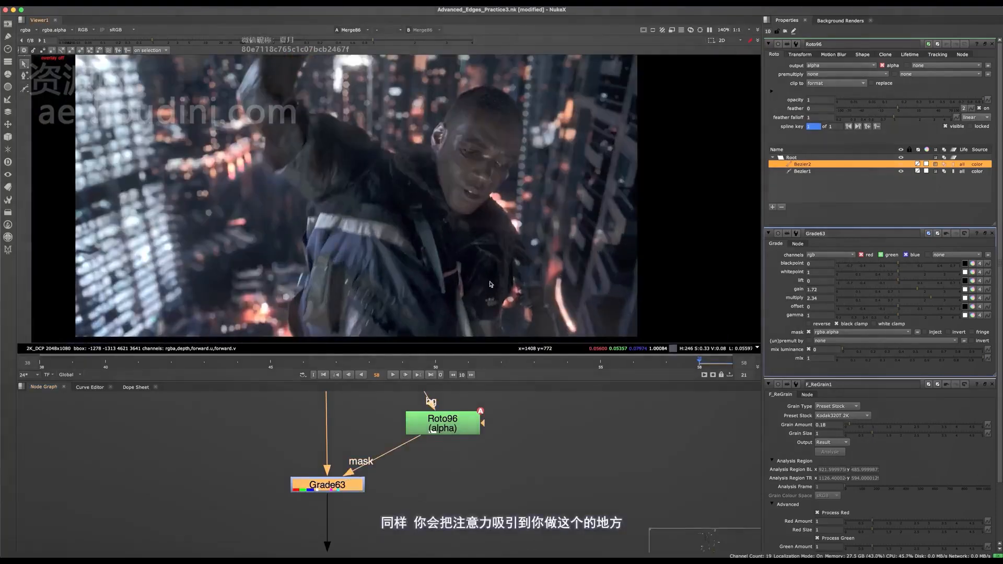
- Delete the second Bezier shape below the chin from Roto96
drag(432, 421, 435, 424)
scroll(513, 174, up, 4)
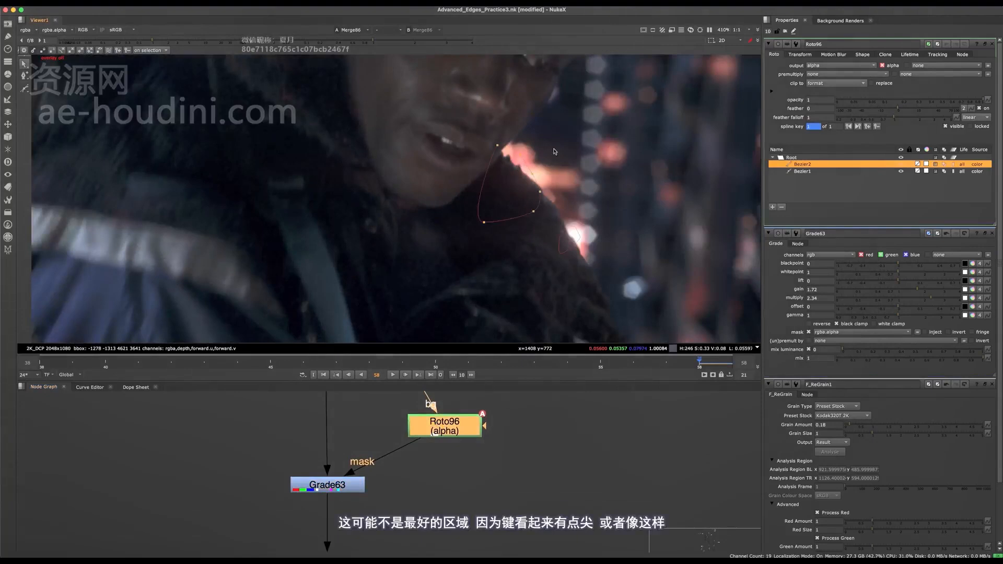
drag(603, 111, 427, 250)
middle_drag(503, 183, 481, 208)
key(Delete)
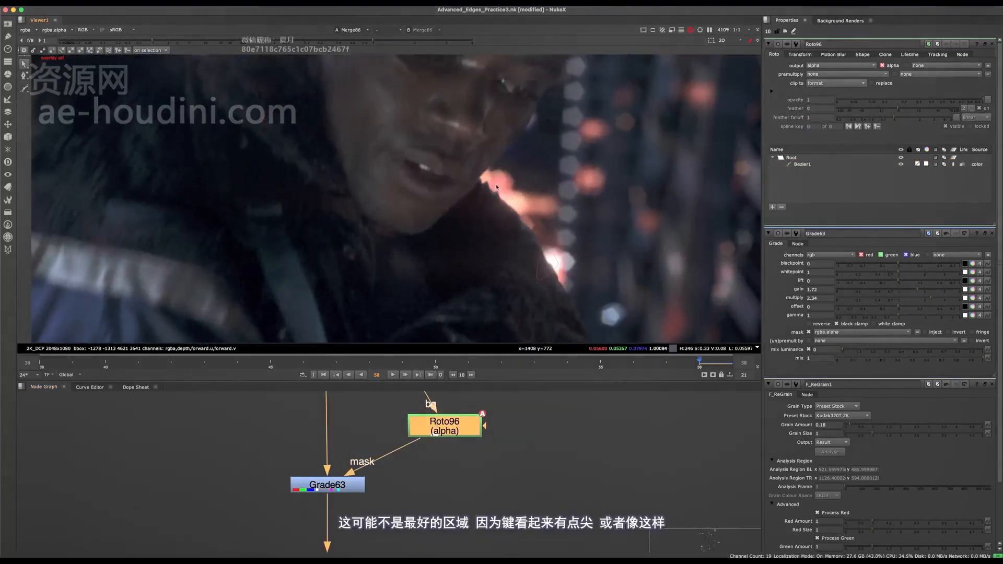
- Draw a small Bezier shape in Roto96 near the upper end of the curved light streak and duplicate it
scroll(425, 456, down, 8)
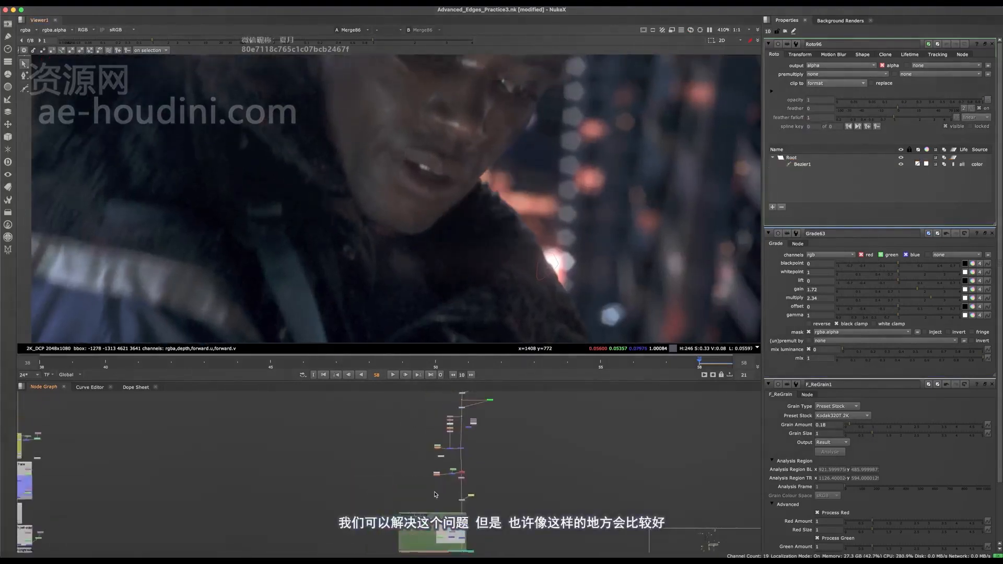
middle_drag(518, 303, 374, 148)
mouse_move(472, 315)
middle_down()
mouse_move(412, 269)
mouse_move(446, 198)
middle_up()
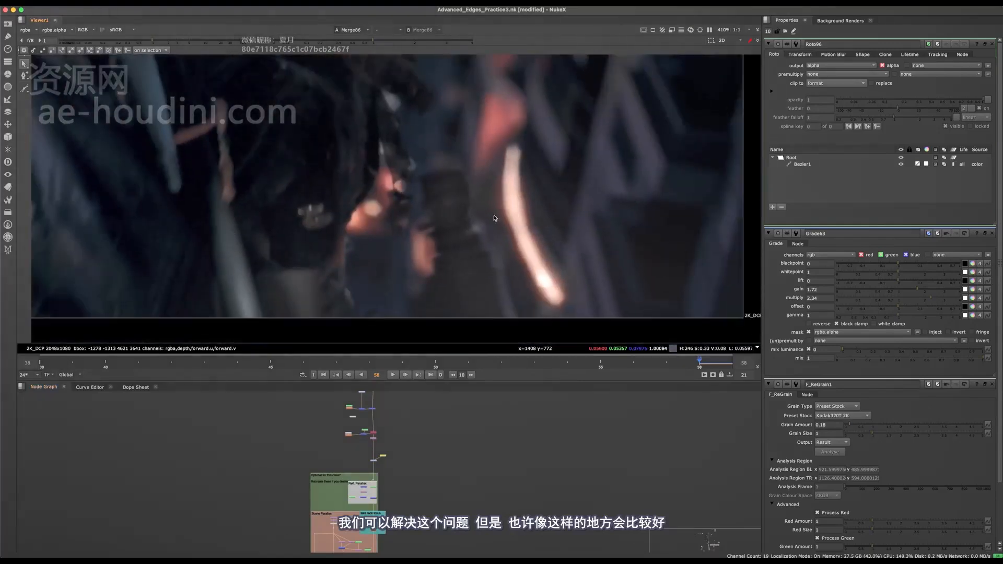
middle_drag(520, 177, 509, 200)
key(v)
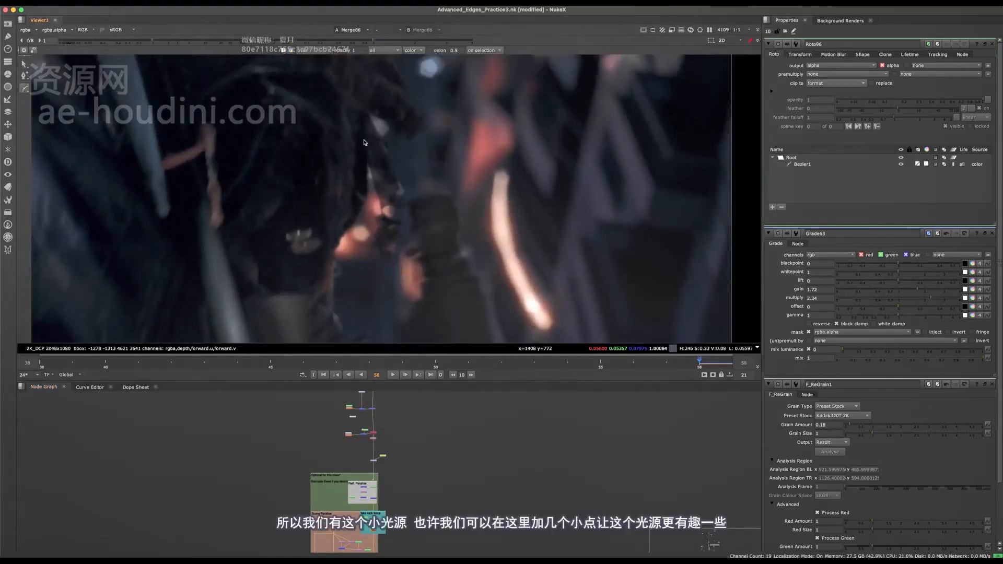
click(493, 194)
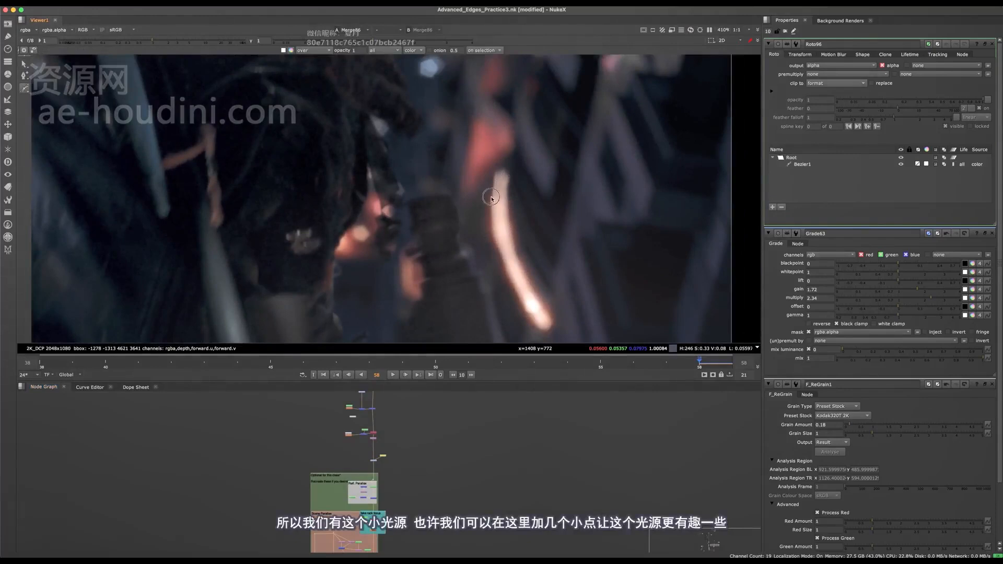
click(491, 209)
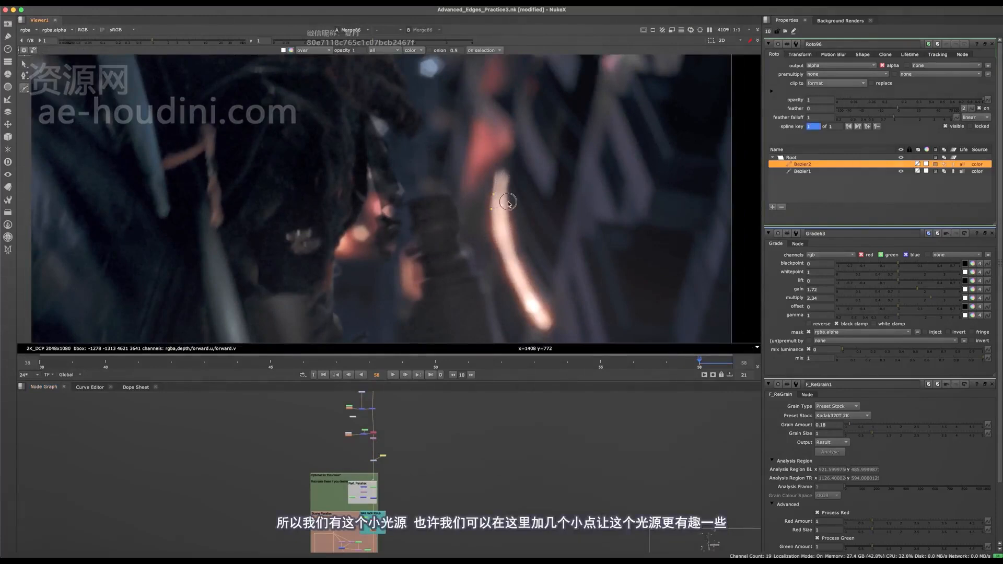
right_click(832, 156)
click(853, 199)
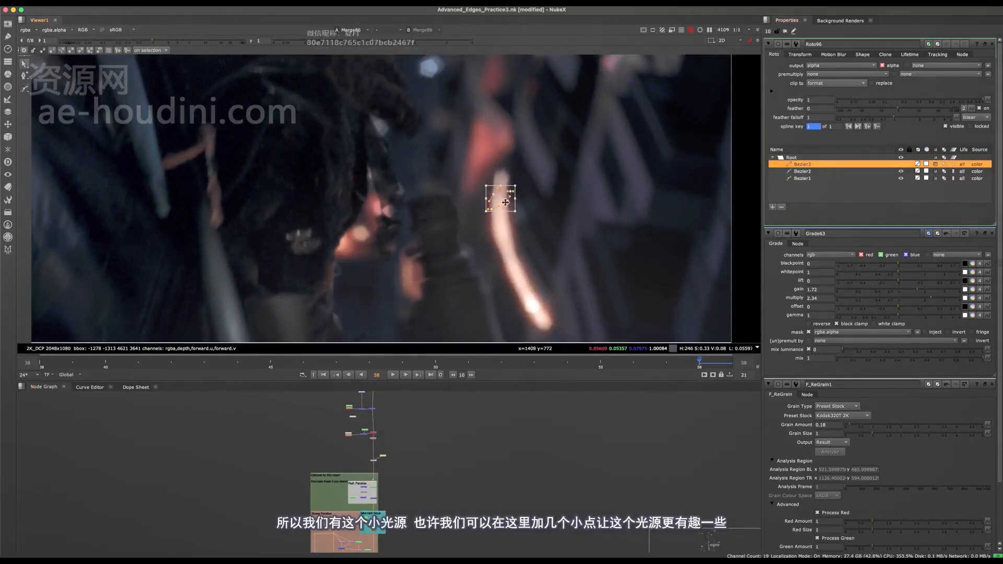
- Move the duplicated Bezier over the lower part of the light streak, then rotate and enlarge it to follow the streak's slant
mouse_move(514, 189)
mouse_down()
mouse_move(517, 251)
mouse_move(517, 210)
mouse_up()
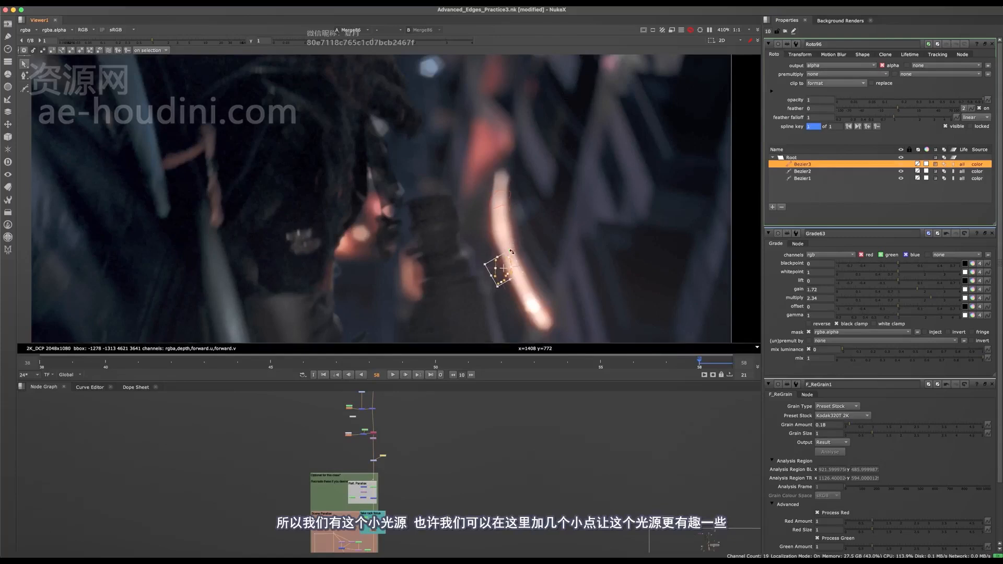
mouse_move(512, 251)
mouse_down()
mouse_move(512, 211)
mouse_move(507, 265)
mouse_up()
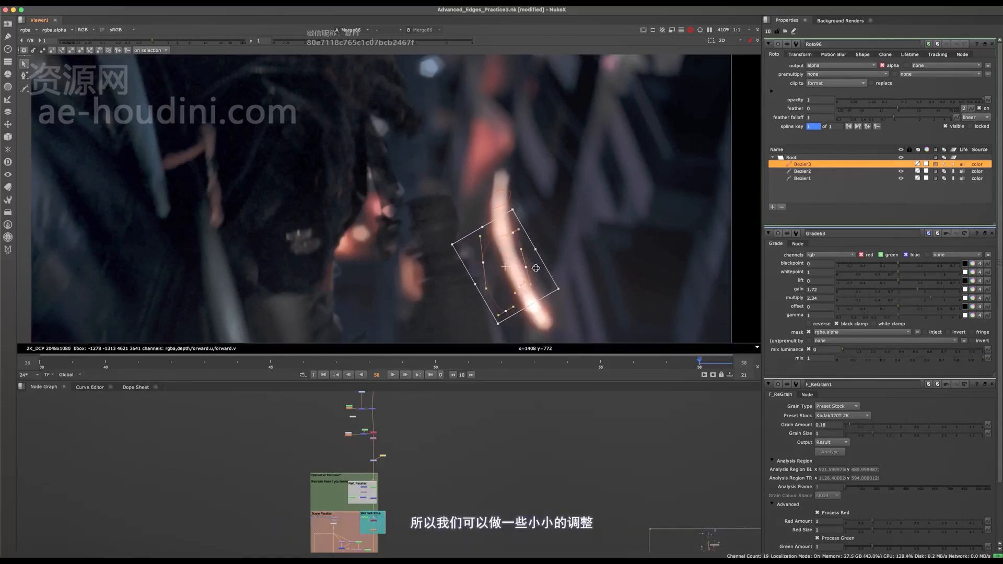
drag(558, 289, 548, 286)
- Duplicate Bezier3 in Roto96 and place the copy over the blurred red light above the streak
right_click(824, 166)
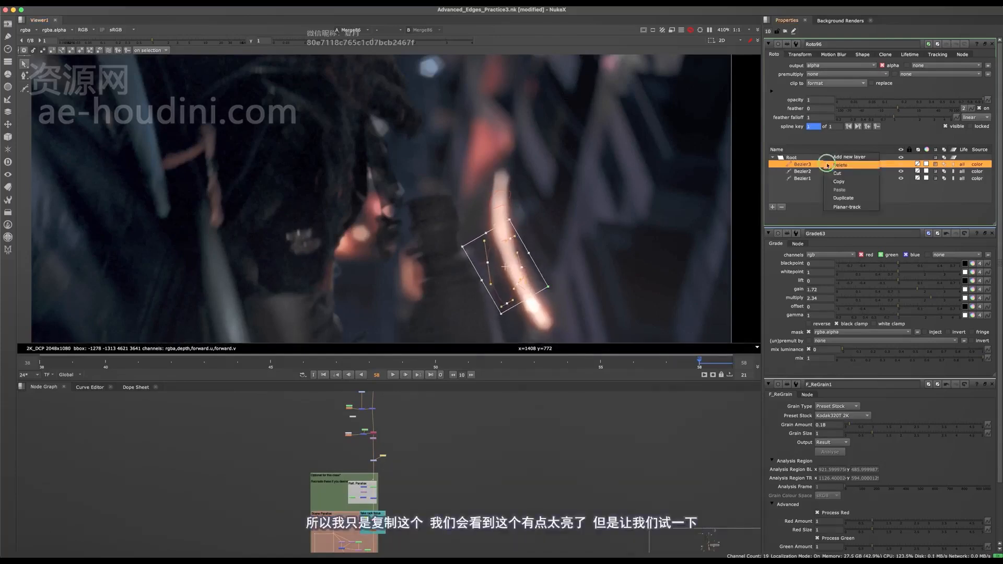
click(842, 199)
mouse_move(505, 272)
mouse_down()
mouse_move(524, 226)
mouse_move(508, 162)
mouse_move(488, 150)
mouse_up()
key(q)
- Check the brightened streak in the full frame and lower Bezier3's opacity in Roto96 to about 0.104
key(q)
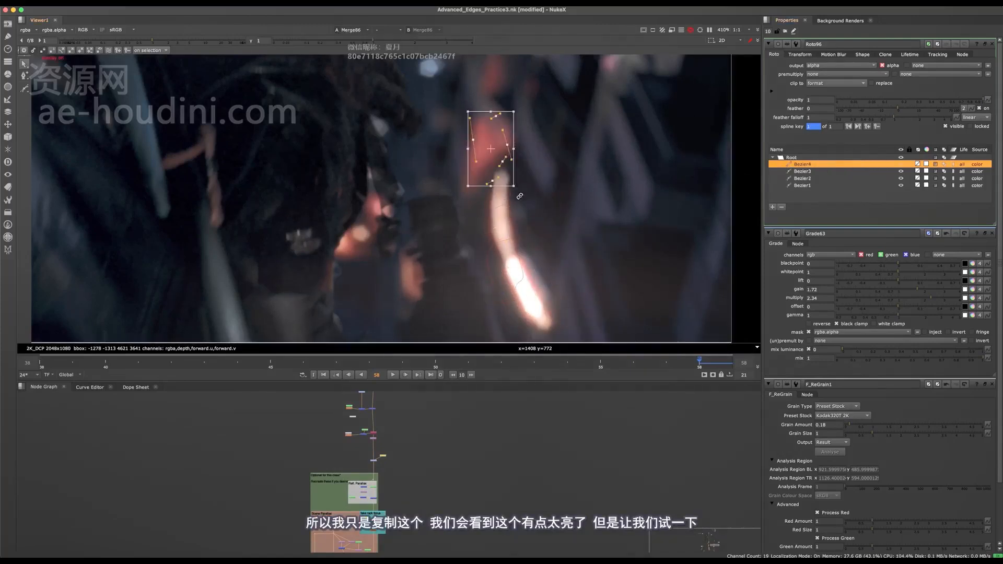
key(f)
key(q)
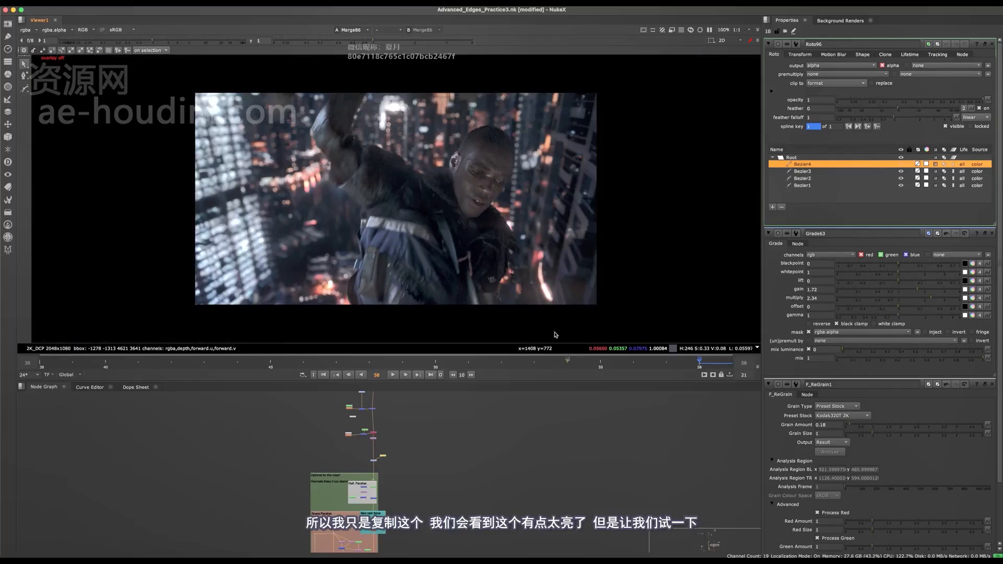
scroll(549, 290, up, 5)
click(539, 279)
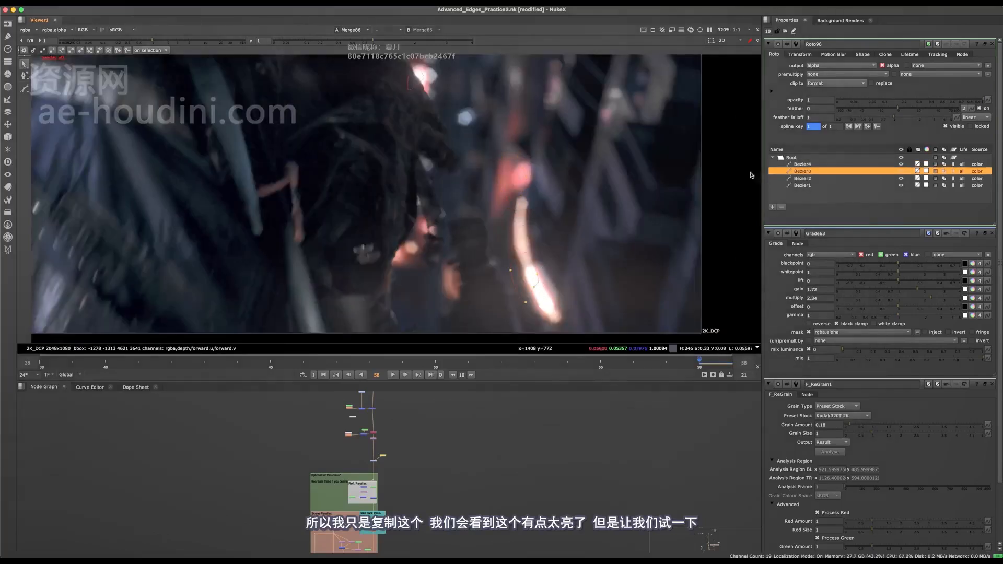
drag(937, 104, 933, 104)
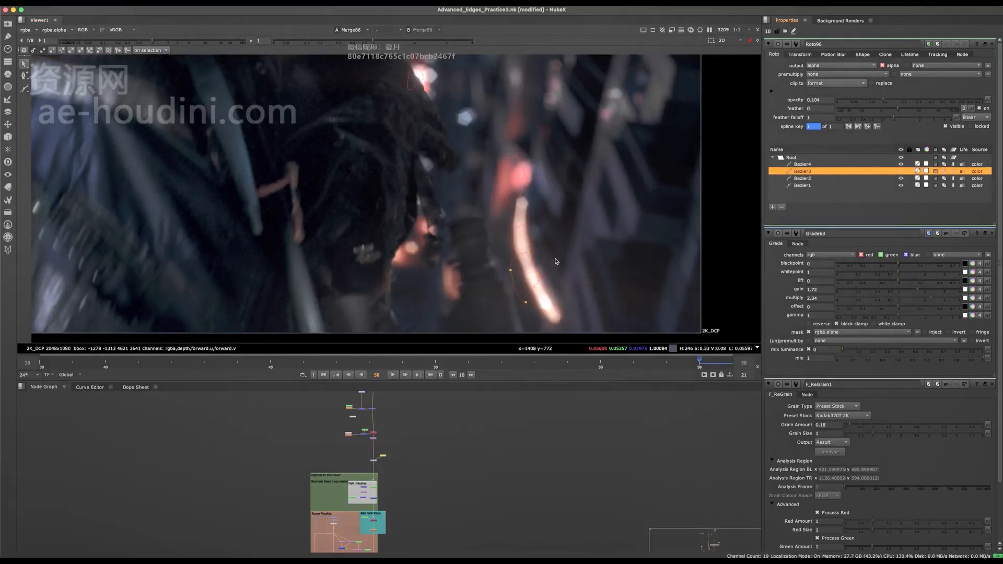
- Add a second Grade below Grade63, masked by a new Roto with a Bezier drawn over the light streak's upper half
scroll(557, 264, down, 4)
scroll(563, 274, up, 2)
scroll(562, 282, up, 4)
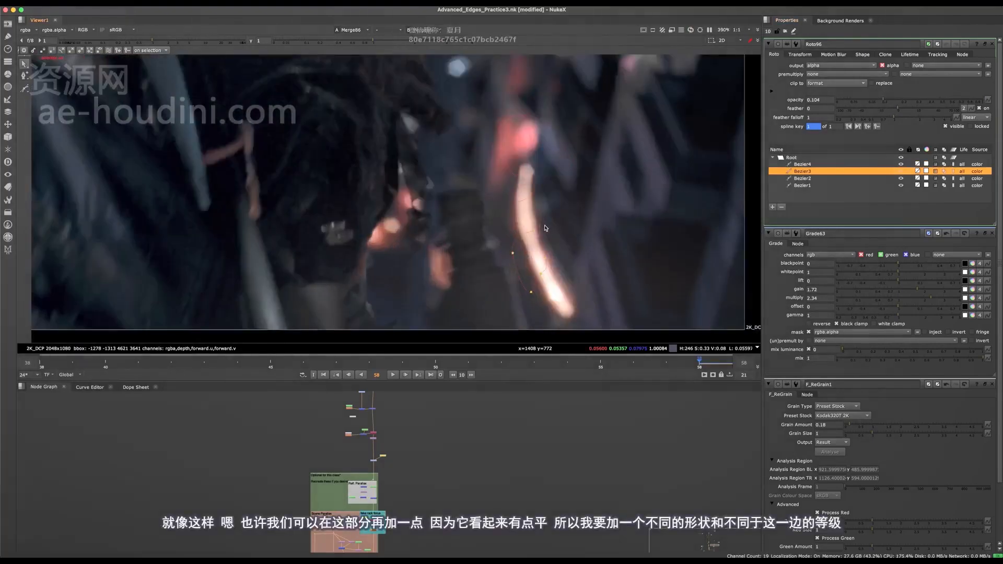
drag(543, 213, 512, 180)
scroll(373, 456, up, 8)
scroll(424, 420, up, 2)
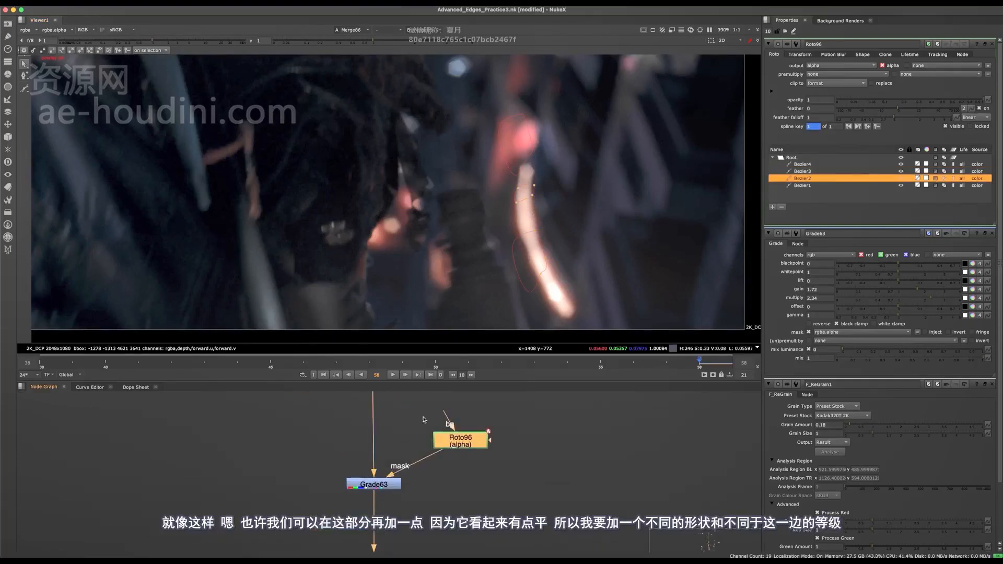
click(398, 484)
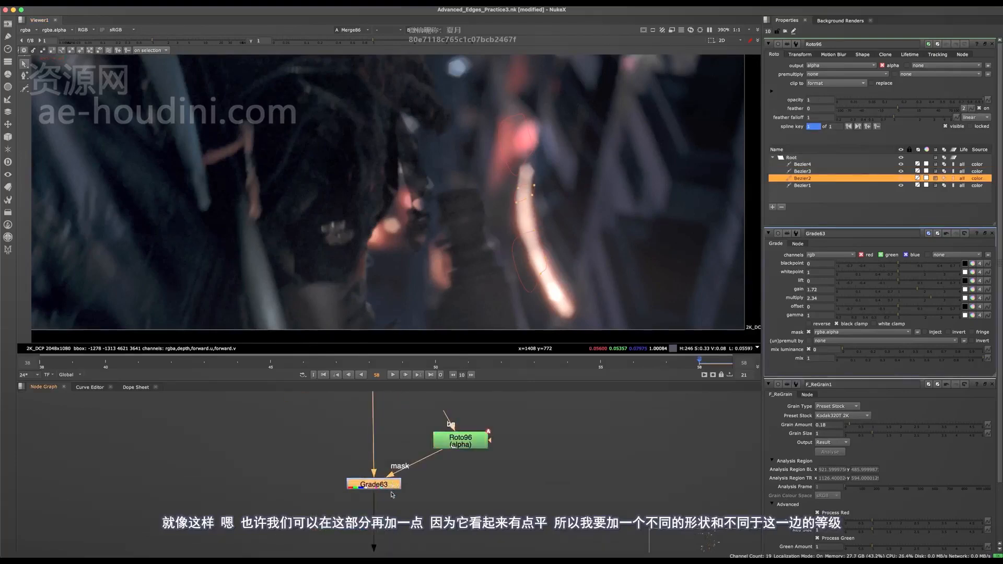
key(g)
key(o)
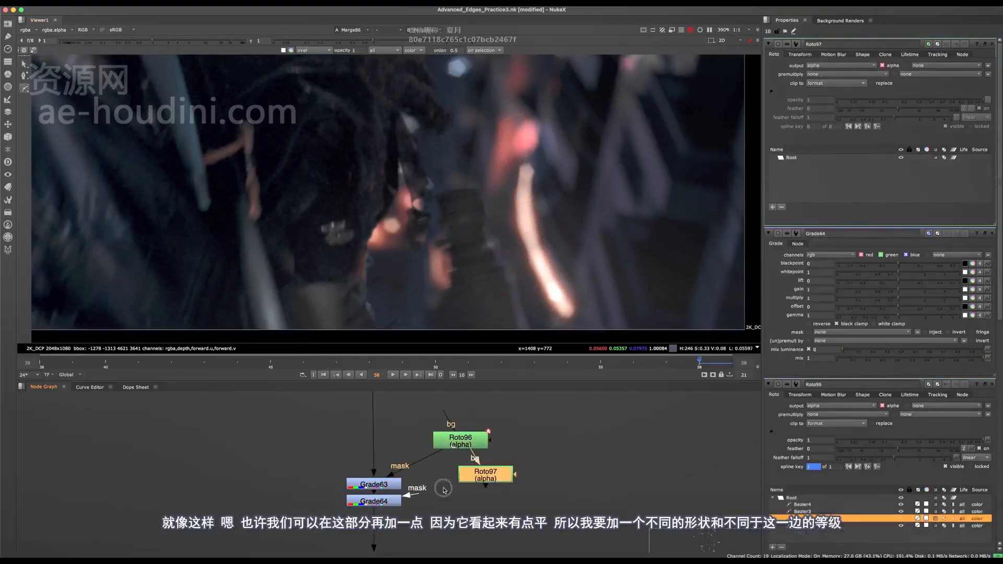
mouse_move(550, 205)
mouse_down()
mouse_move(524, 179)
mouse_move(548, 218)
mouse_up()
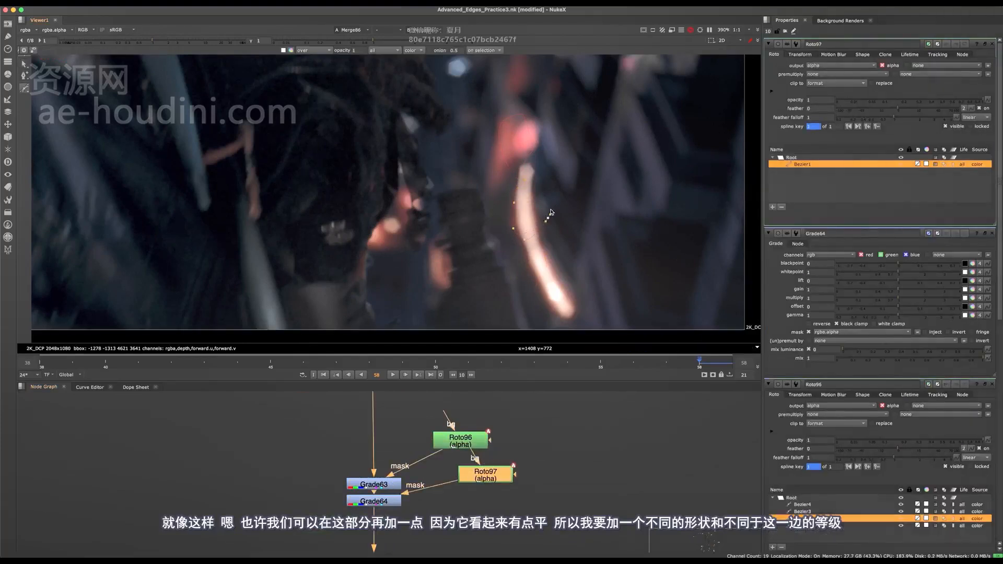
- Set Grade64's multiply to 4 and reposition Roto97's Bezier over the bright streak in the background plate
click(387, 503)
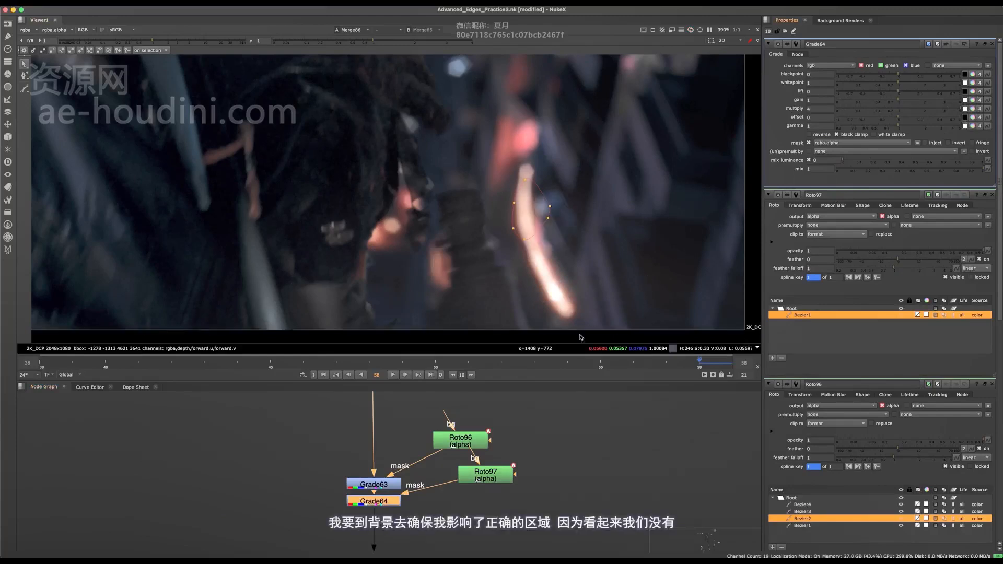
key(2)
scroll(541, 195, up, 5)
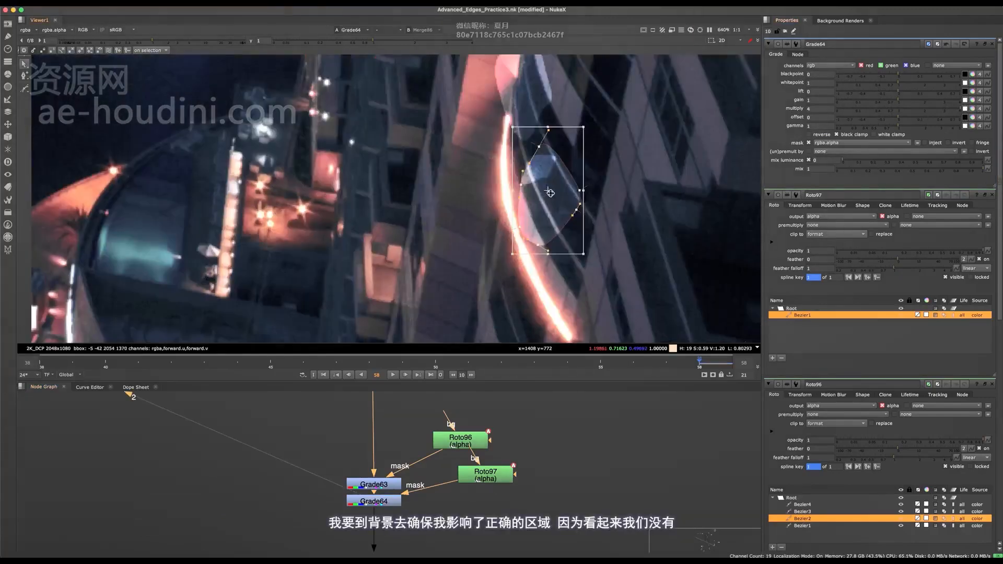
key(ctrl+a)
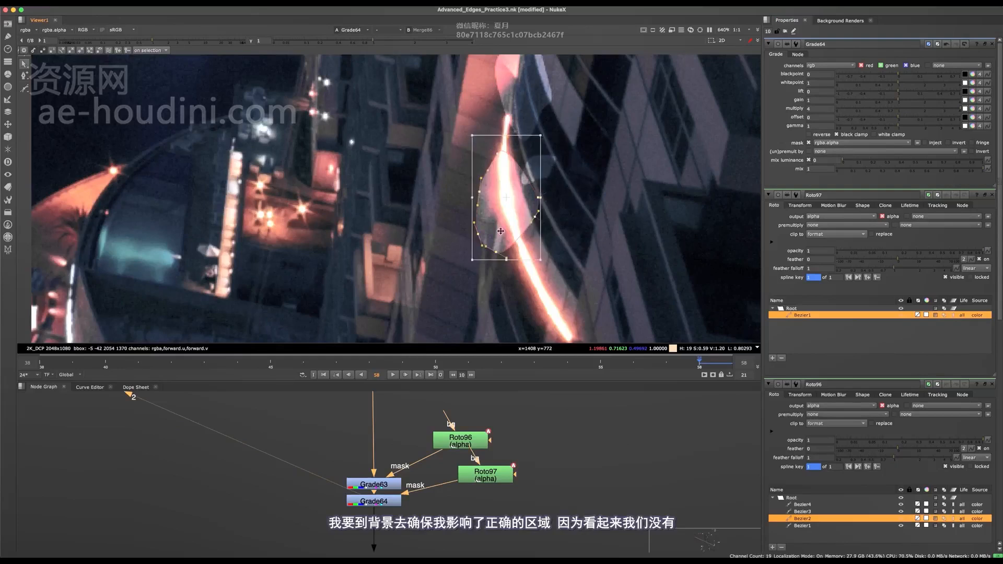
mouse_move(505, 200)
mouse_down()
mouse_move(425, 205)
mouse_move(543, 211)
mouse_move(502, 205)
mouse_up()
- Add a luminance Keyer beside the Grade64 mask branch, fed from a dot between Grade63 and Grade64
middle_drag(449, 508, 427, 428)
drag(365, 420, 368, 470)
drag(472, 398, 489, 469)
scroll(415, 448, up, 2)
key(Tab)
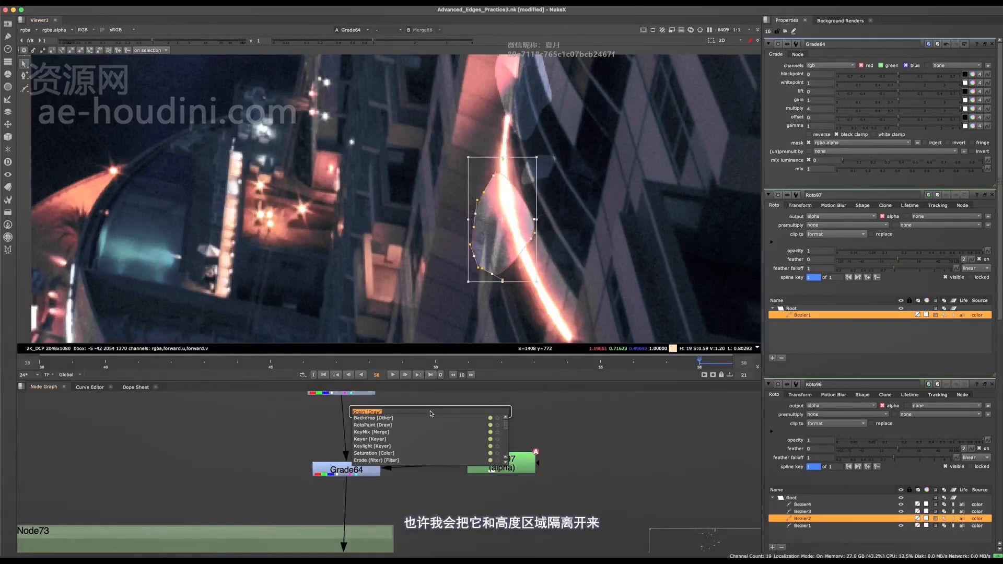
text(keyer)
key(Return)
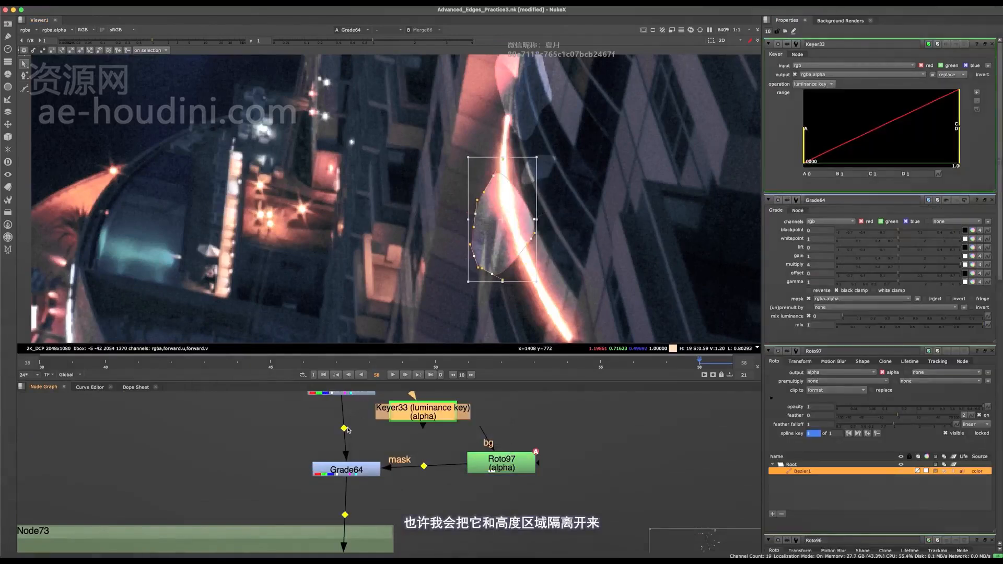
super+click(346, 428)
middle_drag(347, 428, 347, 461)
drag(351, 468, 348, 464)
drag(420, 448, 436, 444)
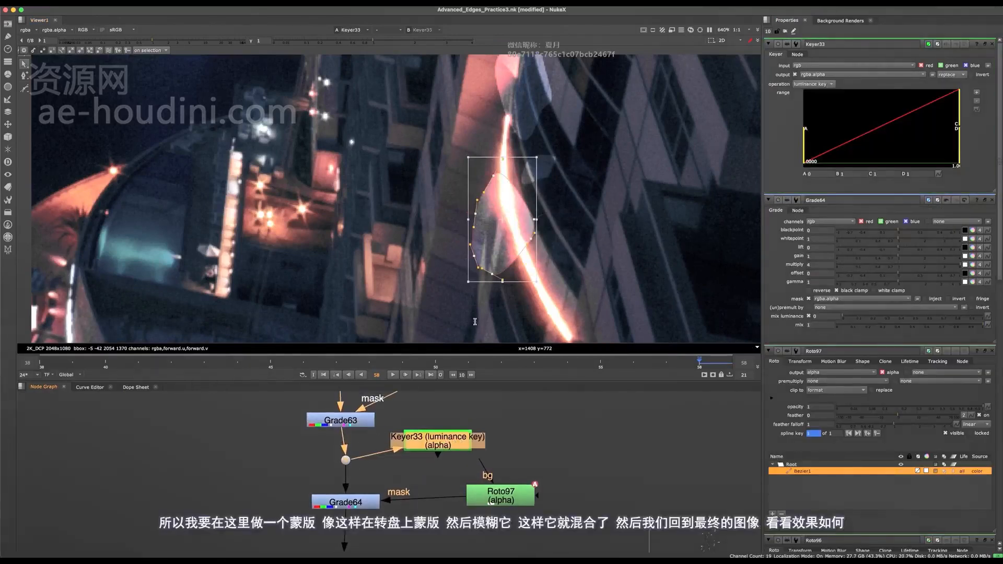
- View the Keyer's alpha and tighten its range to A about 0.059 and B about 0.769 to isolate the bright lights
key(1)
key(a)
drag(958, 97, 942, 99)
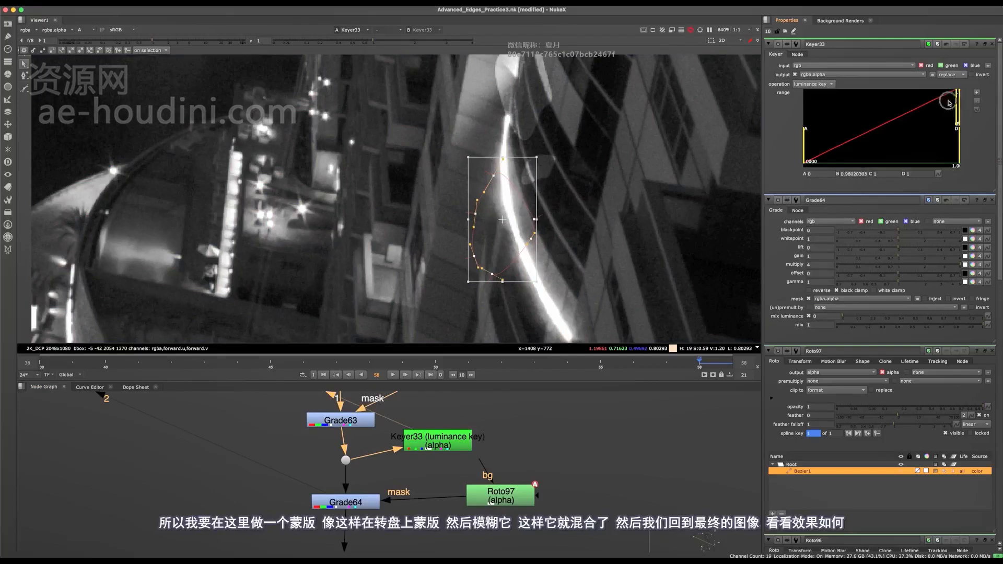
drag(806, 145, 835, 150)
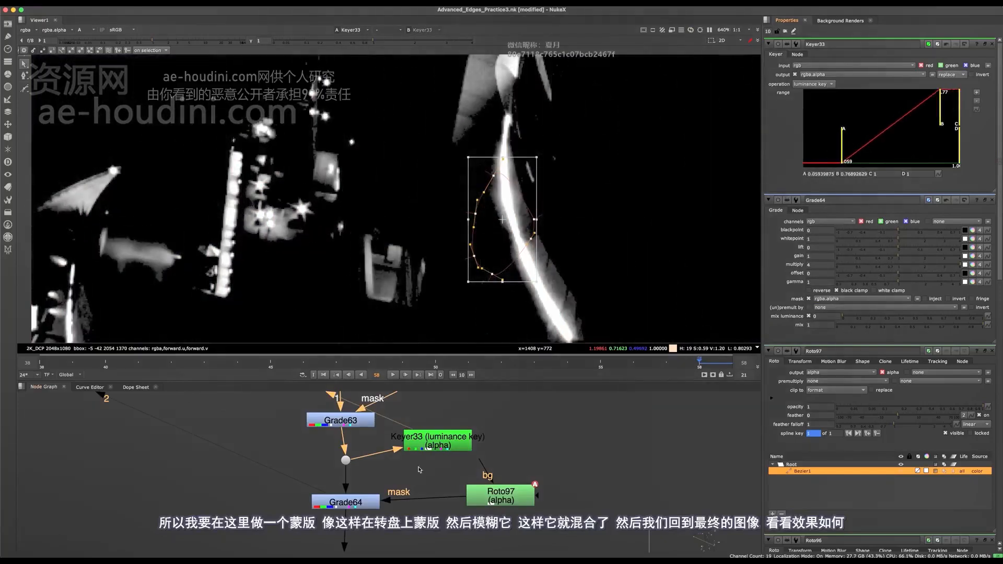
- Combine the Keyer and Roto97 in a Merge feeding Grade64's mask, with its operation set to mask
drag(438, 443, 428, 447)
key(m)
drag(526, 445, 443, 498)
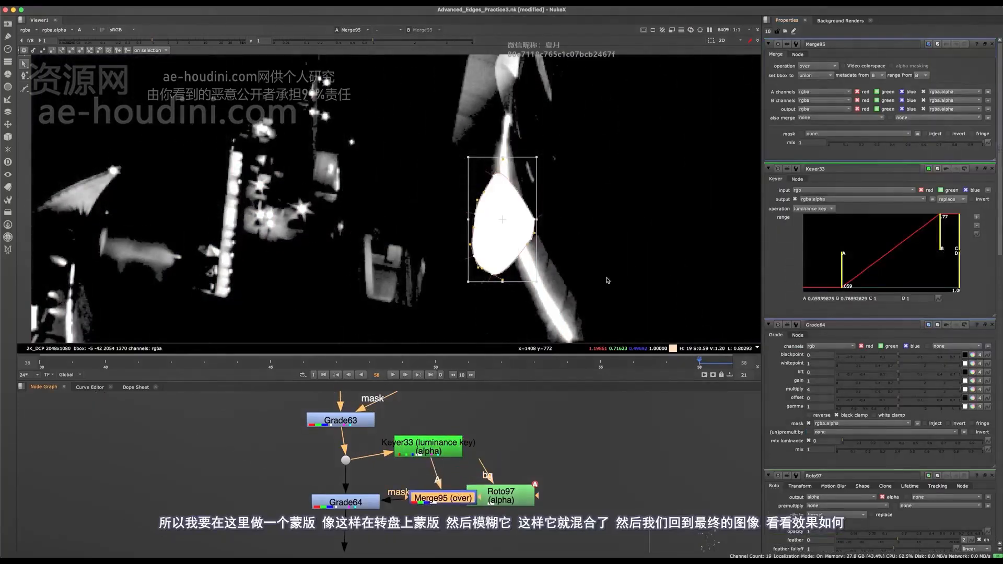
click(831, 67)
click(815, 131)
- View Grade64's result and add a Blur of size 54 below Roto97 to soften the mask
click(338, 508)
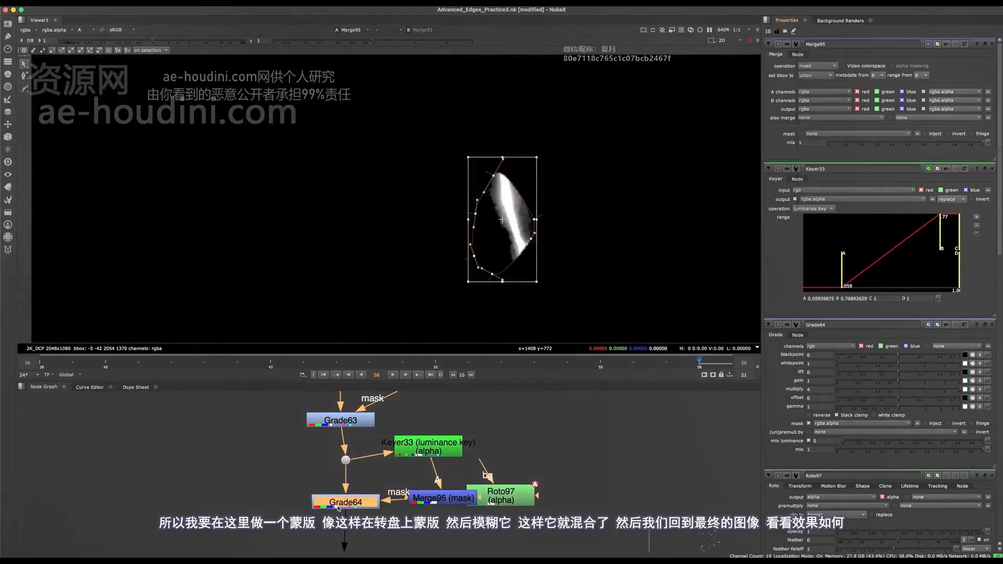
key(1)
drag(501, 495, 561, 486)
key(a)
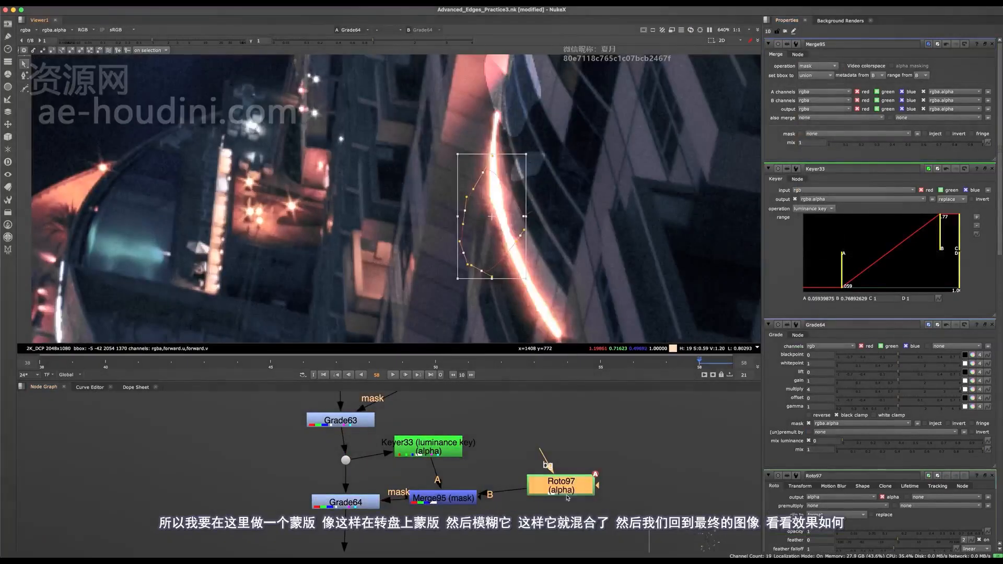
key(b)
- View the final F_ReGrain1 output and examine the graded light streak up close and in the full frame
scroll(531, 221, down, 10)
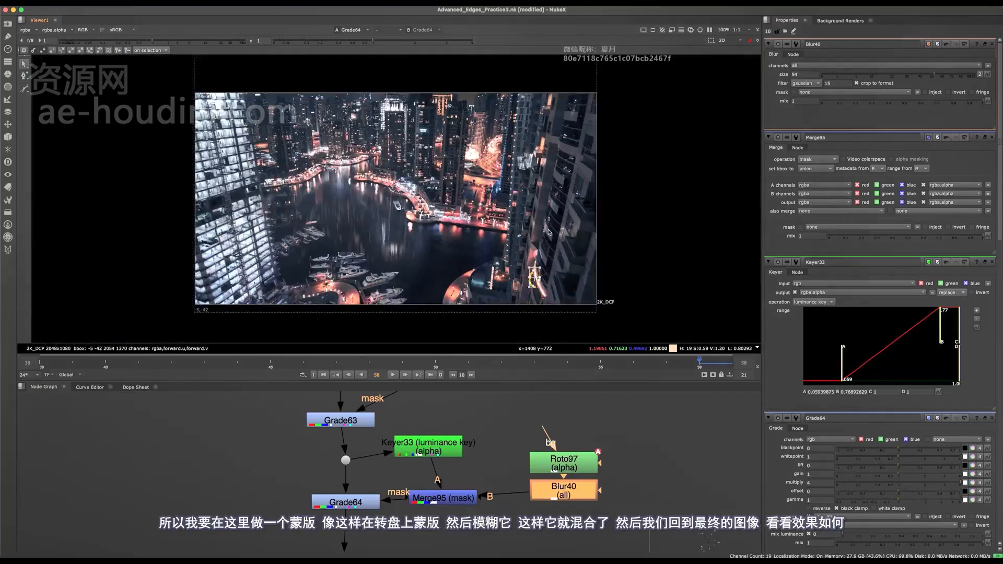
middle_drag(518, 442, 517, 428)
scroll(514, 429, down, 15)
key(space)
scroll(458, 296, up, 12)
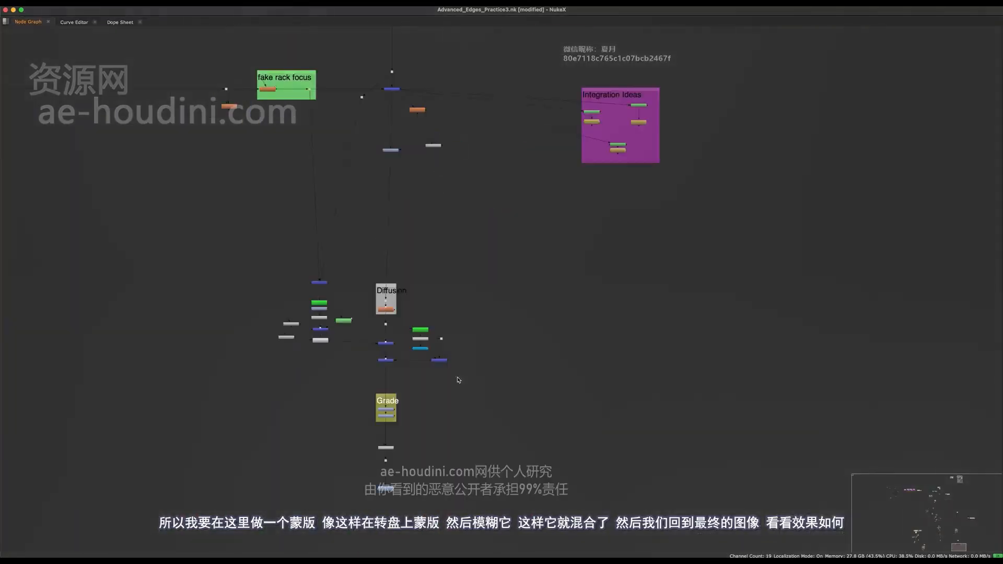
middle_drag(459, 381, 549, 292)
drag(524, 265, 477, 309)
key(1)
key(space)
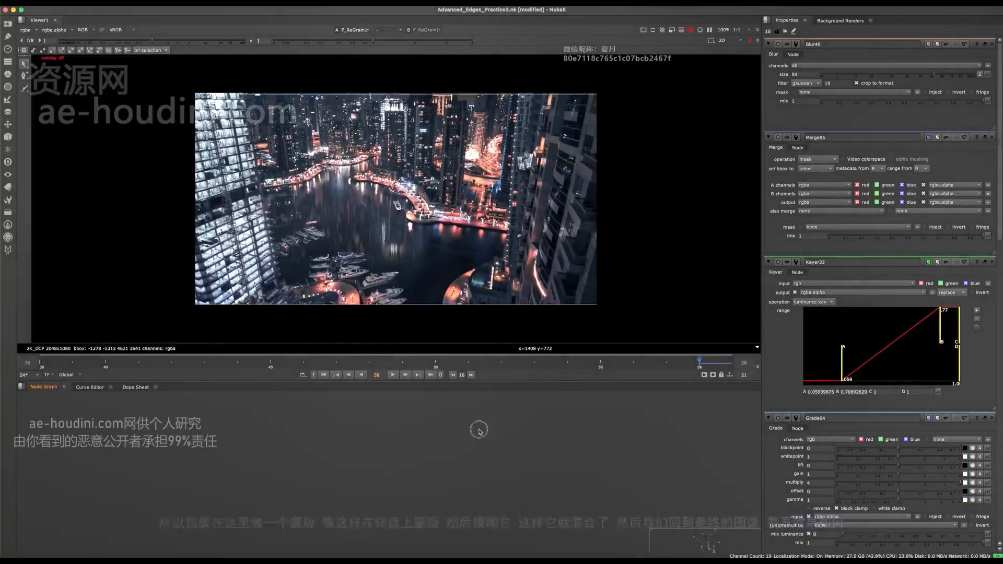
middle_drag(477, 445, 464, 348)
scroll(537, 292, up, 10)
middle_drag(411, 461, 413, 427)
scroll(413, 428, up, 9)
scroll(553, 238, down, 10)
key(f)
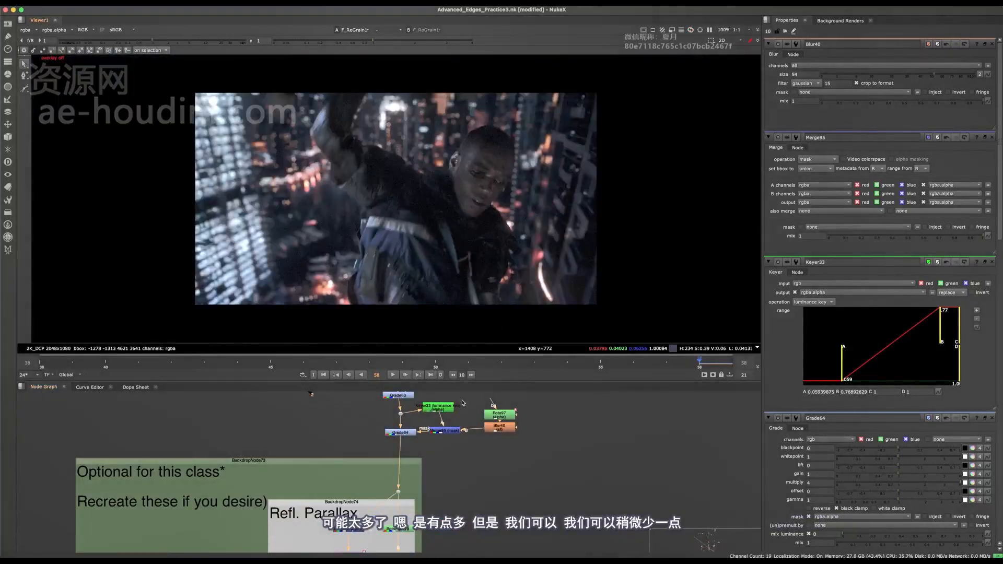
- Toggle Grade64 off and on to compare the light streak in the final image
scroll(466, 441, up, 2)
middle_drag(463, 403, 414, 501)
click(402, 481)
key(d)
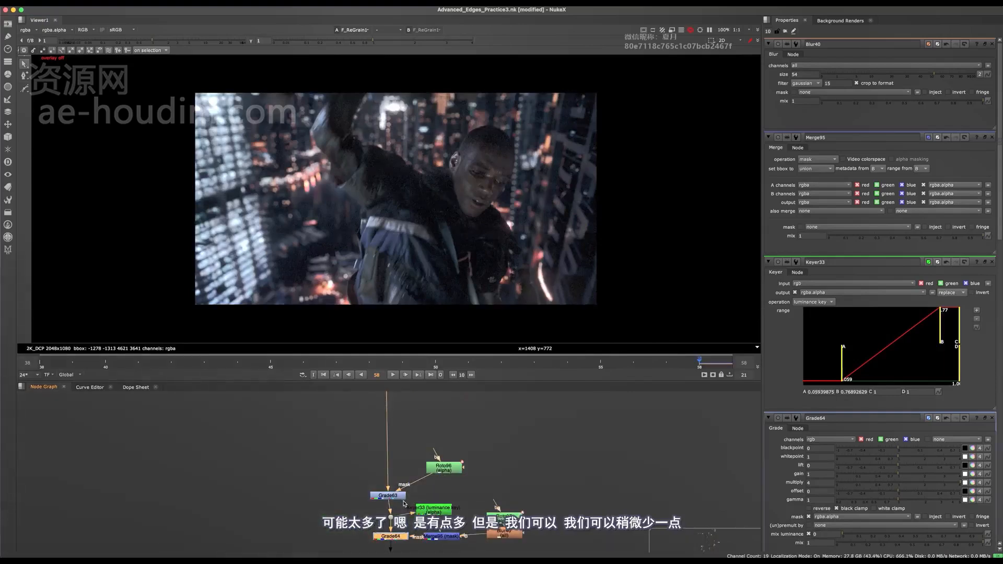
middle_drag(402, 537, 411, 486)
key(d)
- Reduce Grade64's multiply to 2.7
double_click(404, 490)
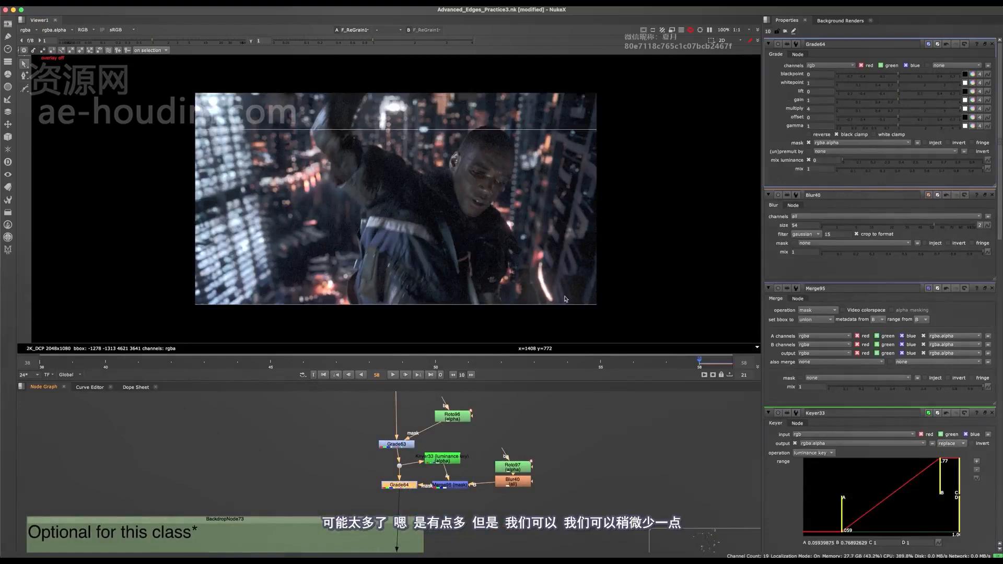
click(941, 111)
drag(941, 111, 938, 111)
- Return to Grade64's background view and delete the existing Bezier from Roto97
click(403, 486)
key(1)
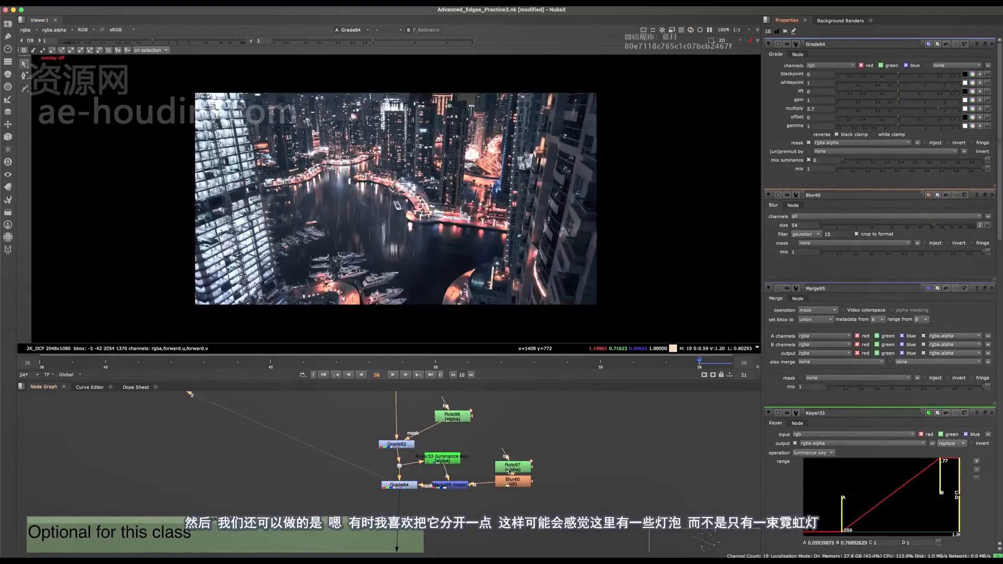
double_click(515, 466)
scroll(545, 294, up, 8)
scroll(580, 209, up, 5)
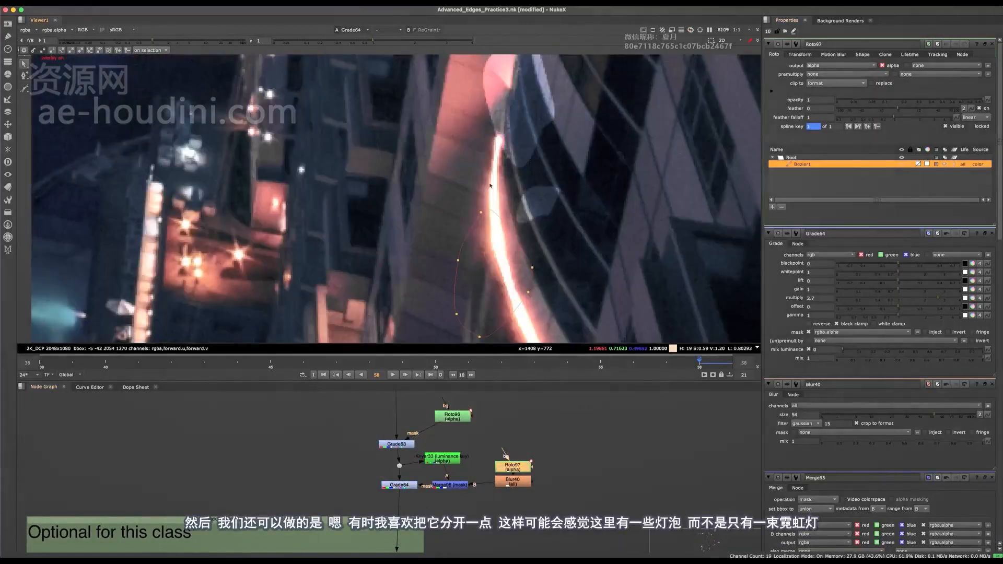
key(ctrl+a)
key(Delete)
- Draw three small, separate Bezier shapes in Roto97 along the light streak to suggest individual bulbs
click(25, 80)
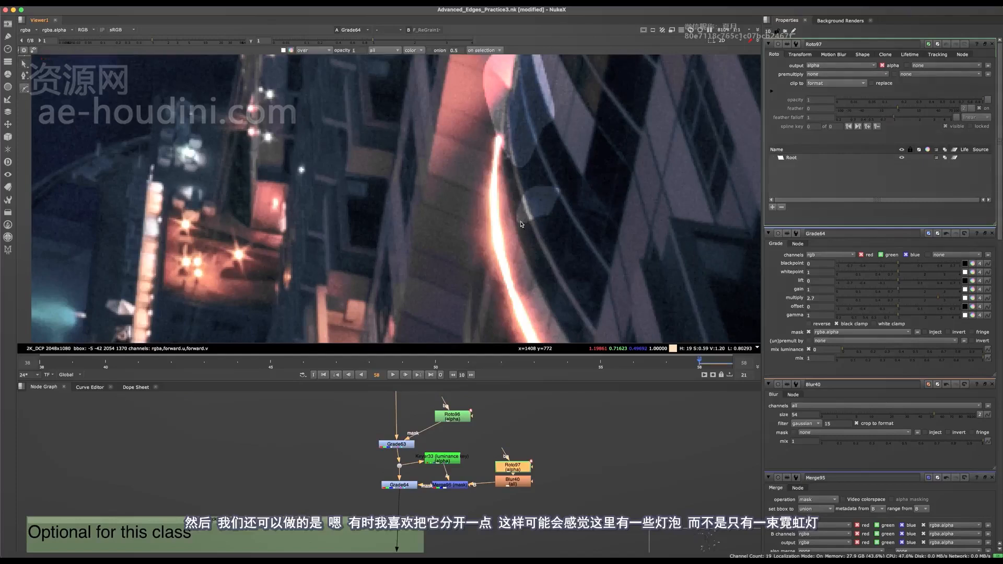
click(491, 206)
click(485, 217)
click(493, 233)
click(507, 227)
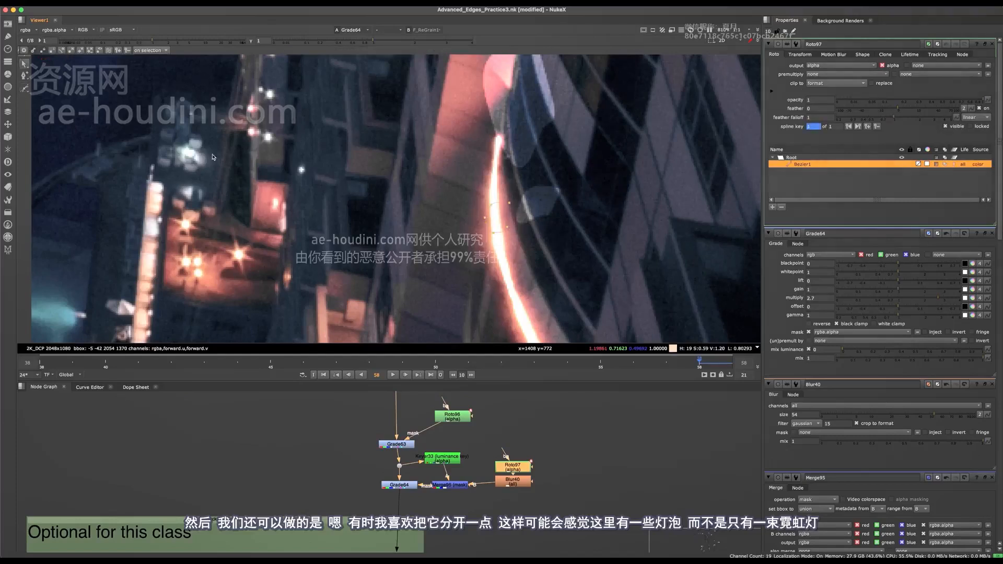
click(25, 88)
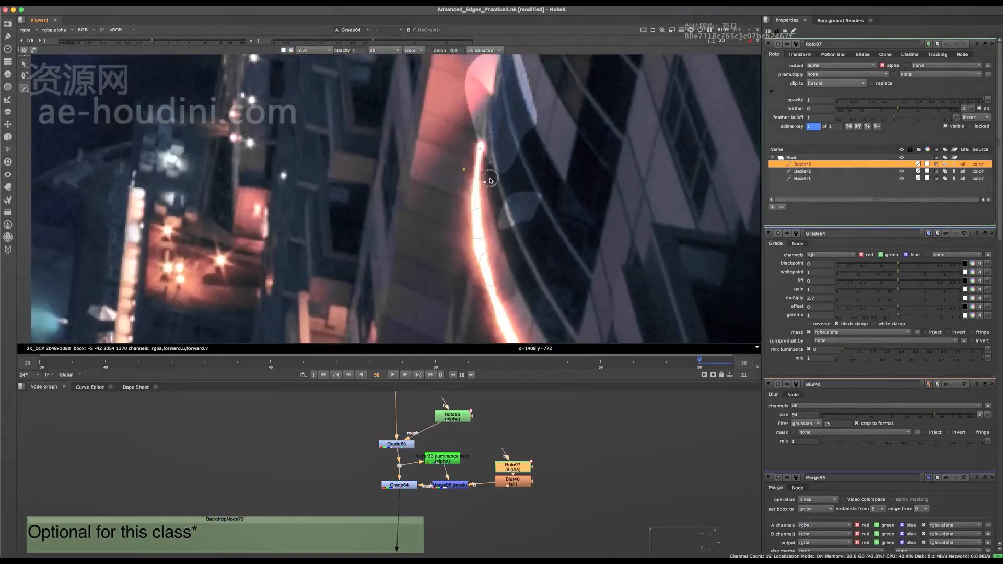
click(498, 158)
click(481, 149)
scroll(468, 452, down, 10)
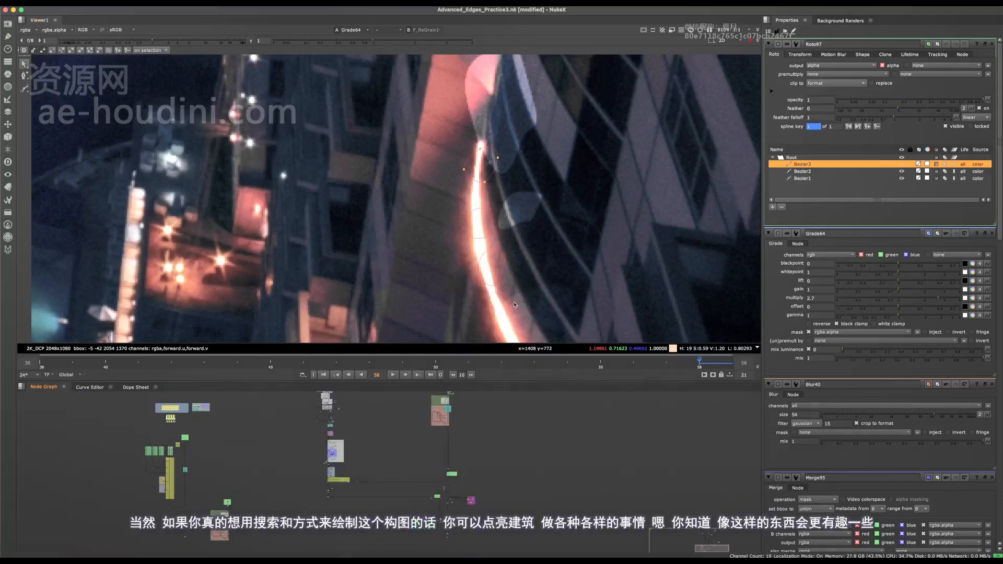
- View the final Clamp3 output with the whole frame fitted and the roto overlays hidden
scroll(440, 471, down, 5)
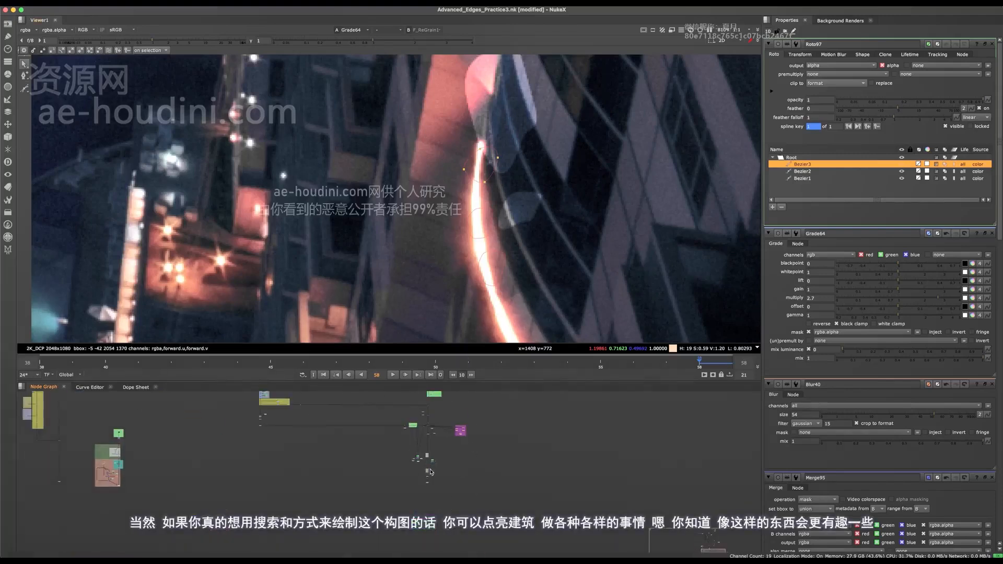
scroll(430, 472, up, 5)
click(391, 538)
key(1)
key(f)
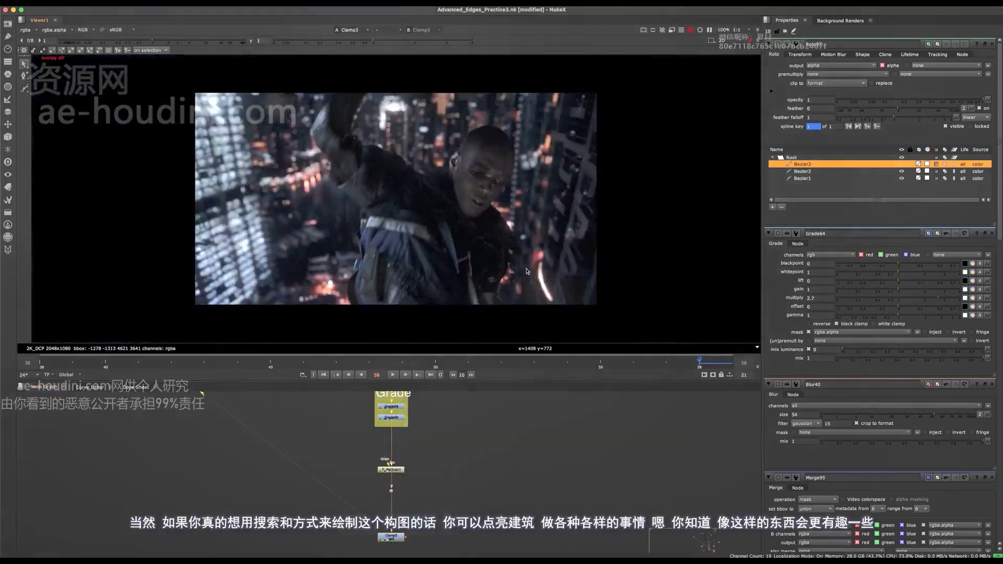
key(o)
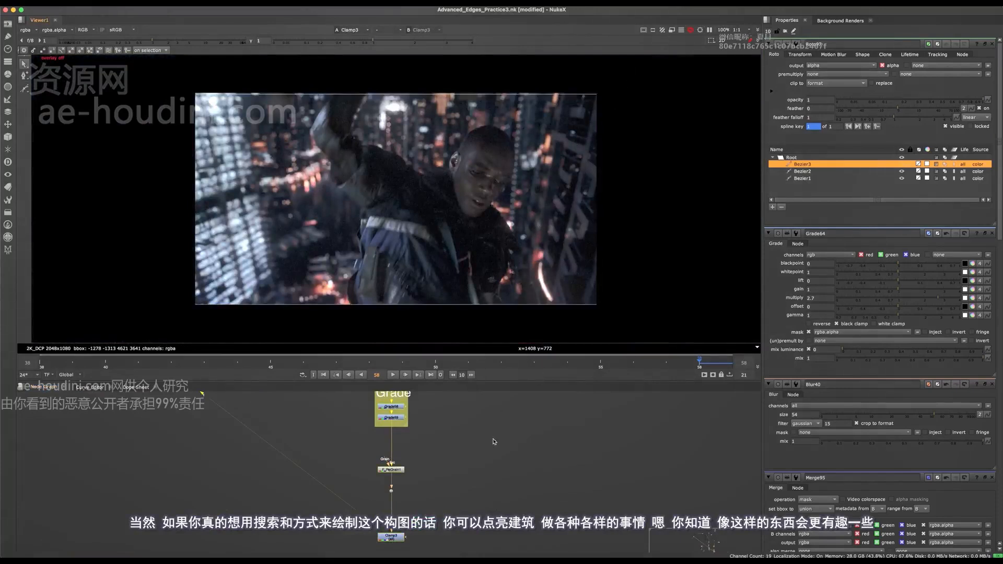
- Open Grade64's properties and toggle the node off and on to compare the light streak in the final image
scroll(494, 442, down, 4)
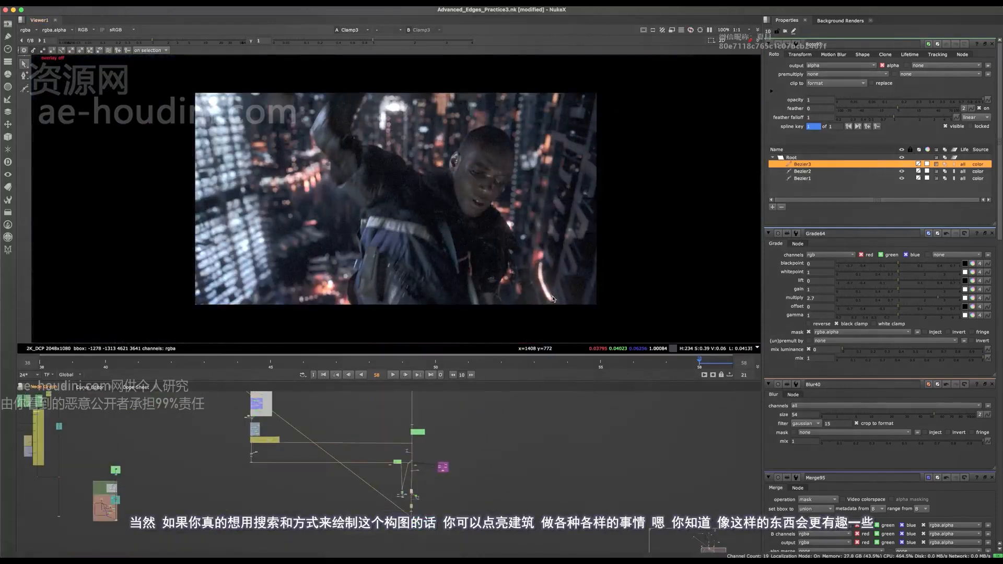
middle_drag(473, 405, 476, 526)
middle_drag(433, 416, 439, 443)
scroll(440, 442, up, 3)
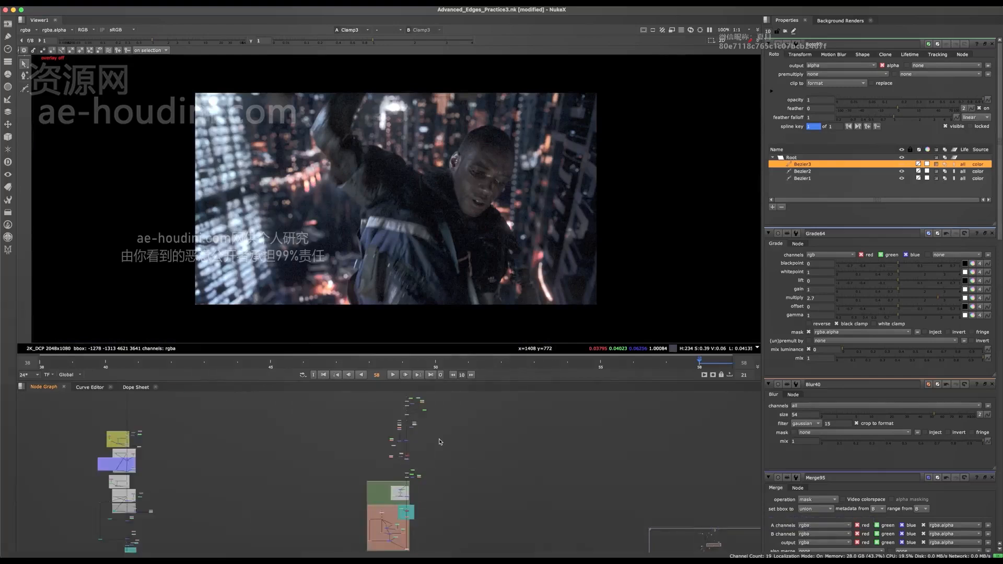
key(space)
scroll(449, 433, up, 5)
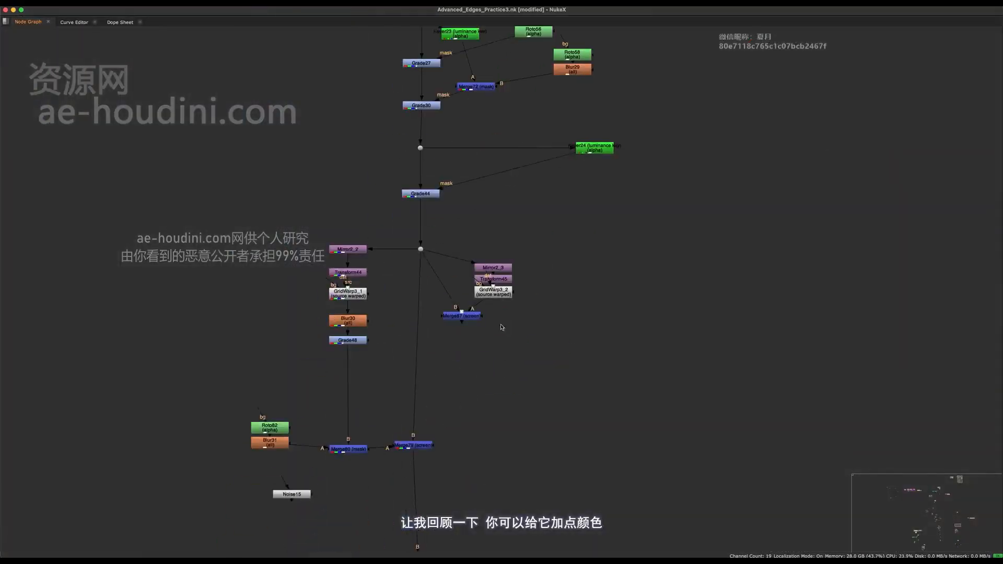
scroll(500, 327, down, 4)
scroll(483, 357, up, 6)
click(440, 437)
key(space)
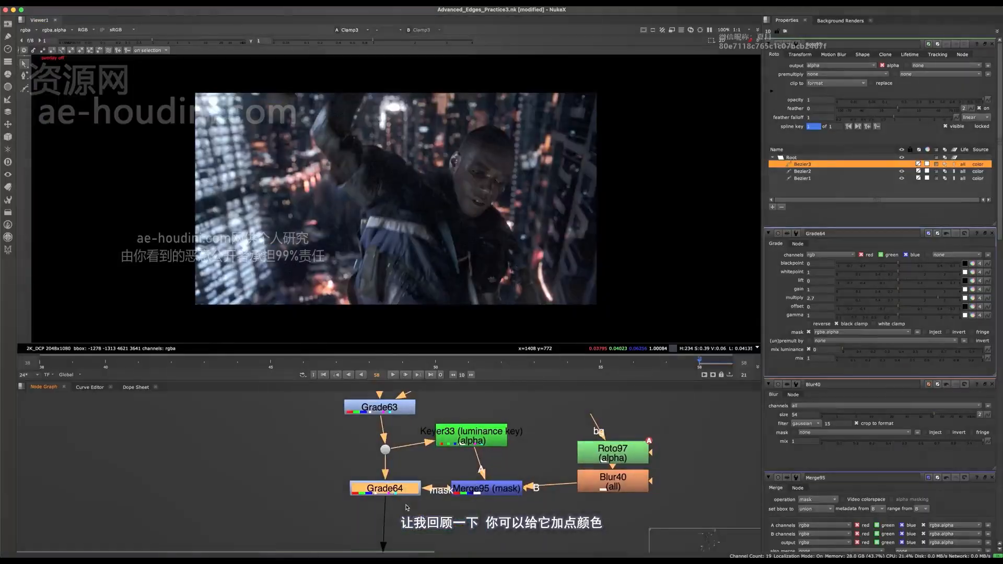
double_click(403, 486)
middle_drag(403, 486, 386, 516)
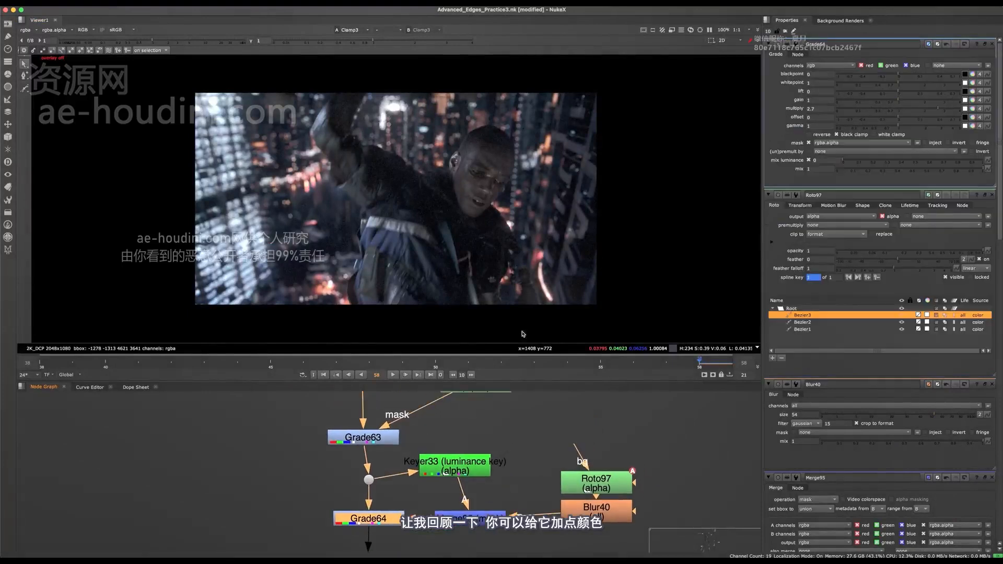
key(d)
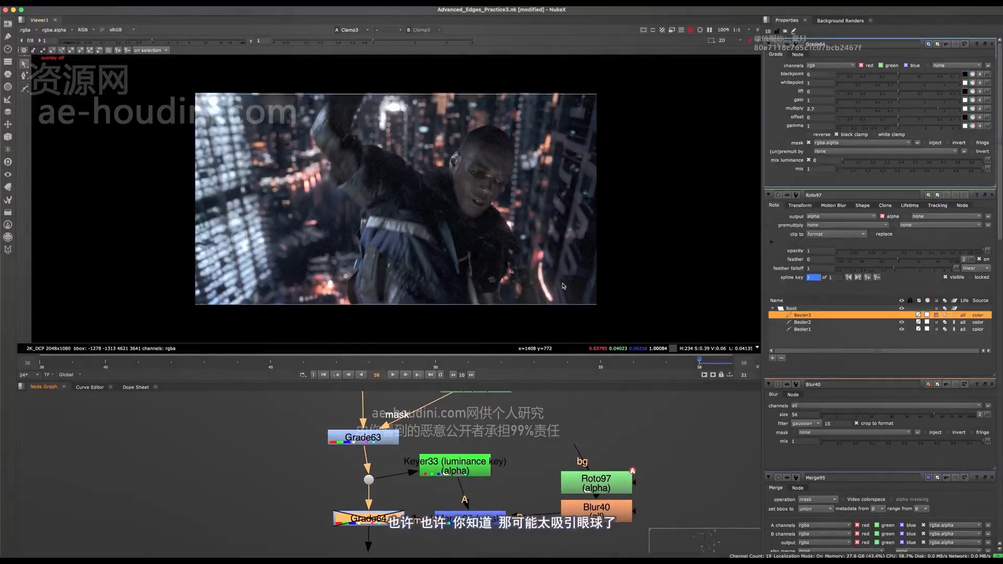
key(d)
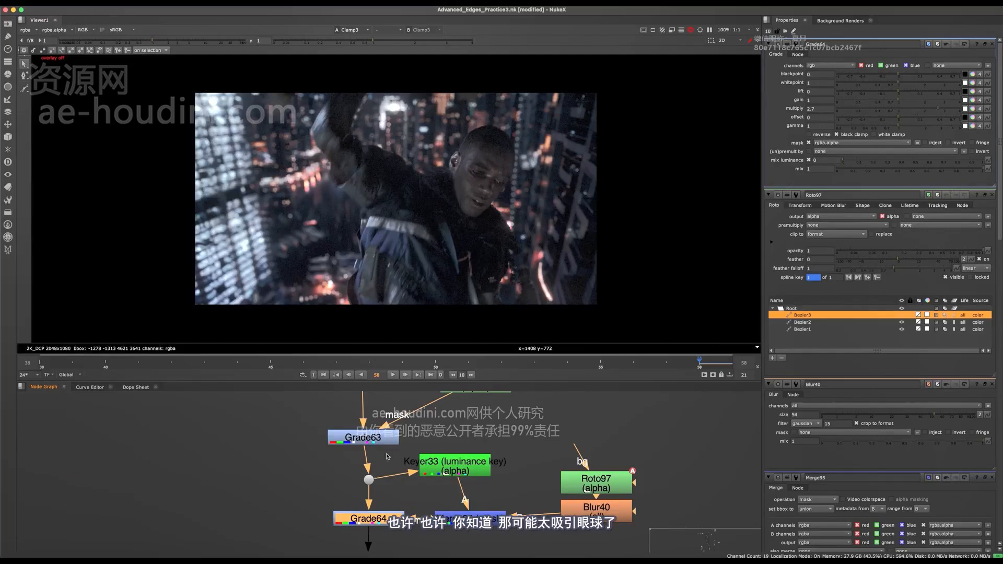
- Compare the image with Grade63 off and on, and reduce its gain to 1.64 and multiply to 1.2
click(382, 438)
key(d)
key(d)
double_click(382, 439)
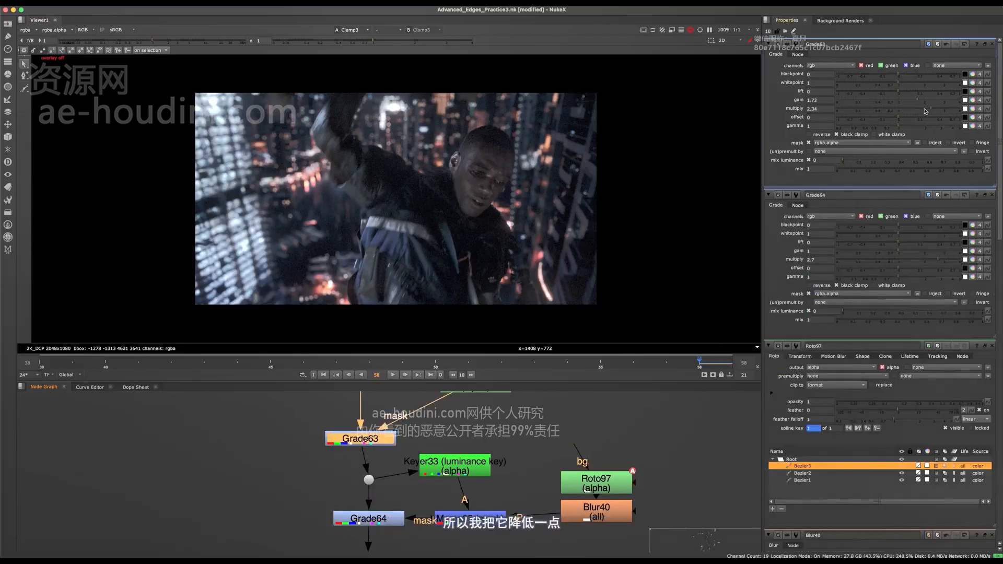
drag(914, 102, 913, 102)
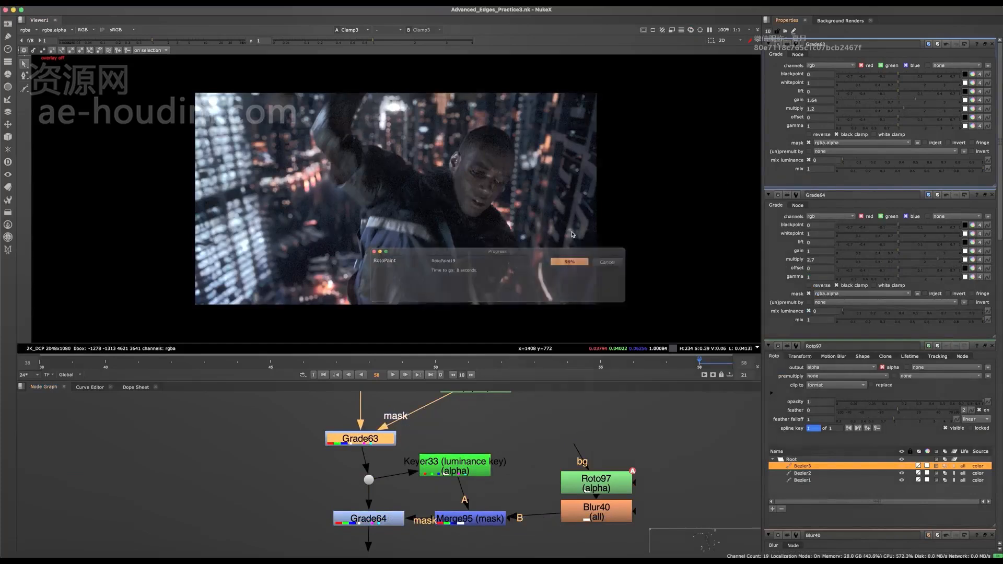
- Disable Grade63 and Grade64 to judge the final image without their brightened highlights
drag(288, 415, 410, 483)
key(d)
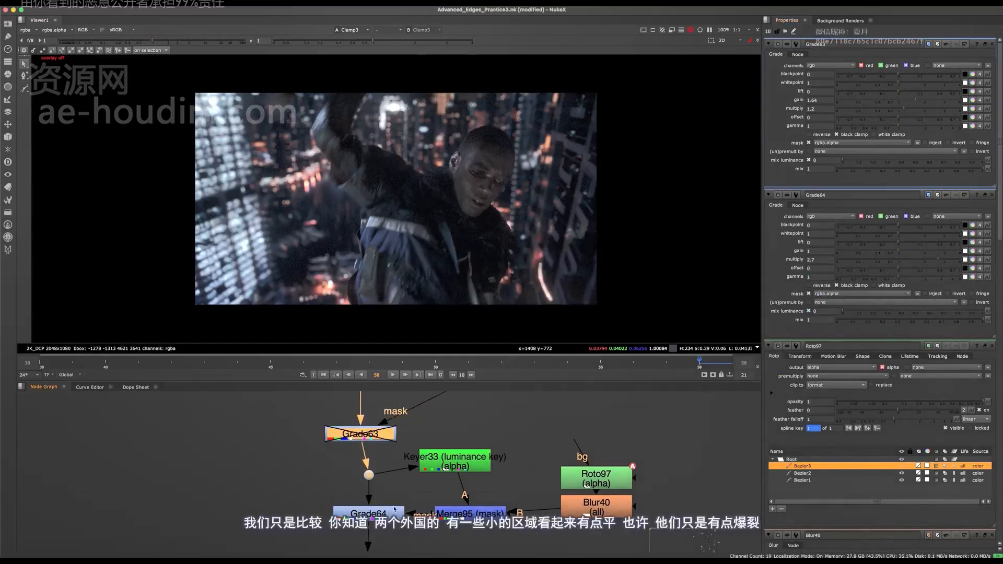
click(366, 514)
key(d)
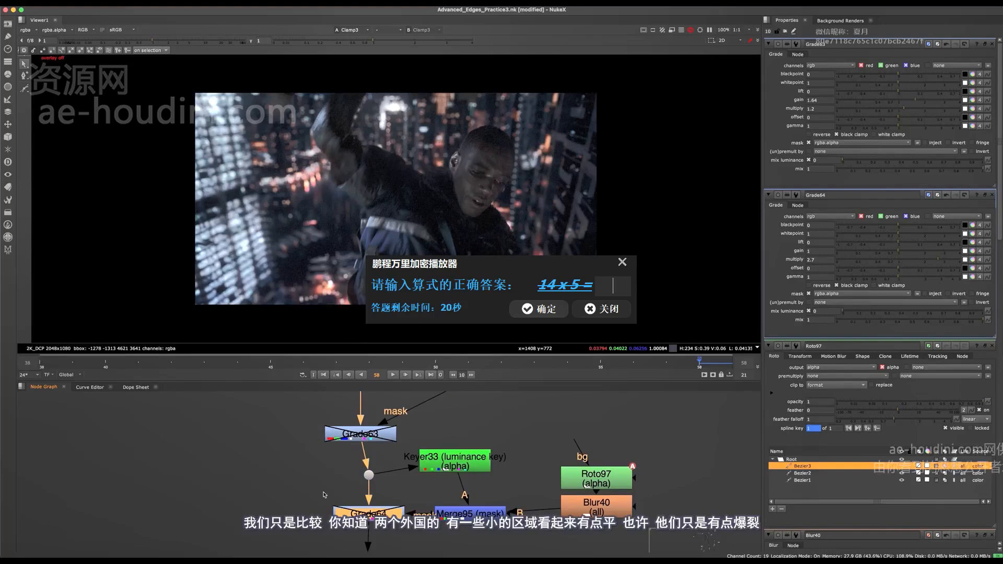
text(9)
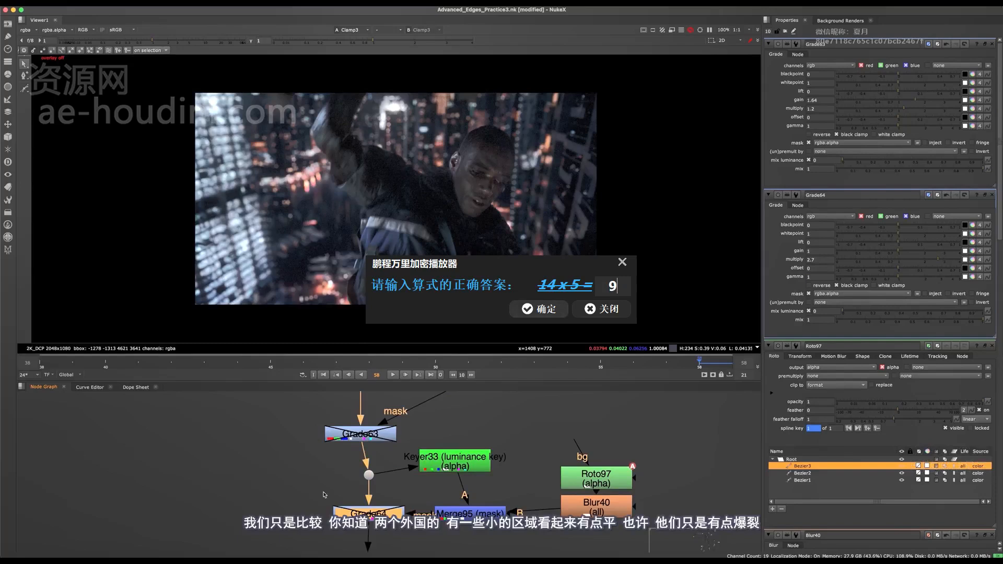
key(Return)
key(Return)
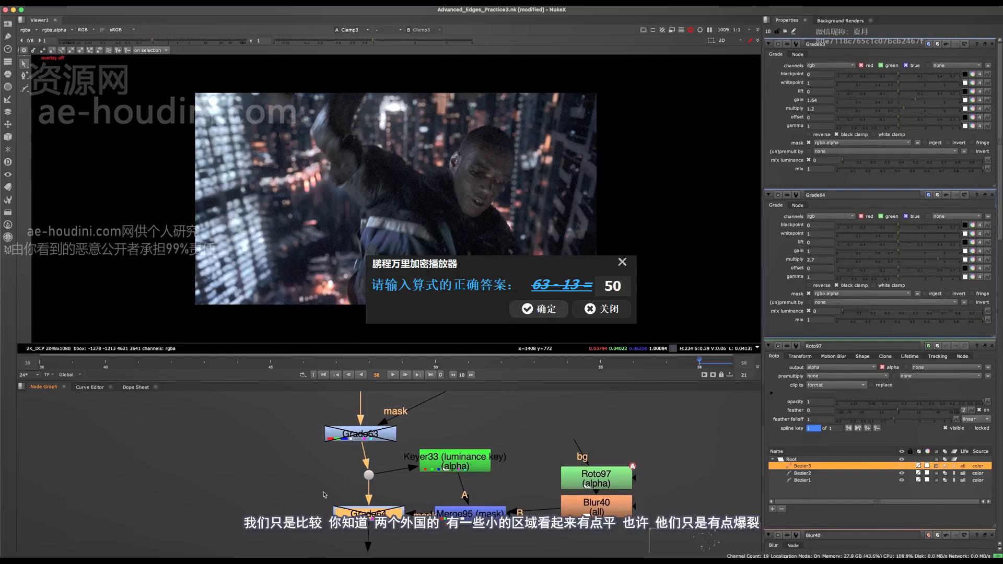
key(Return)
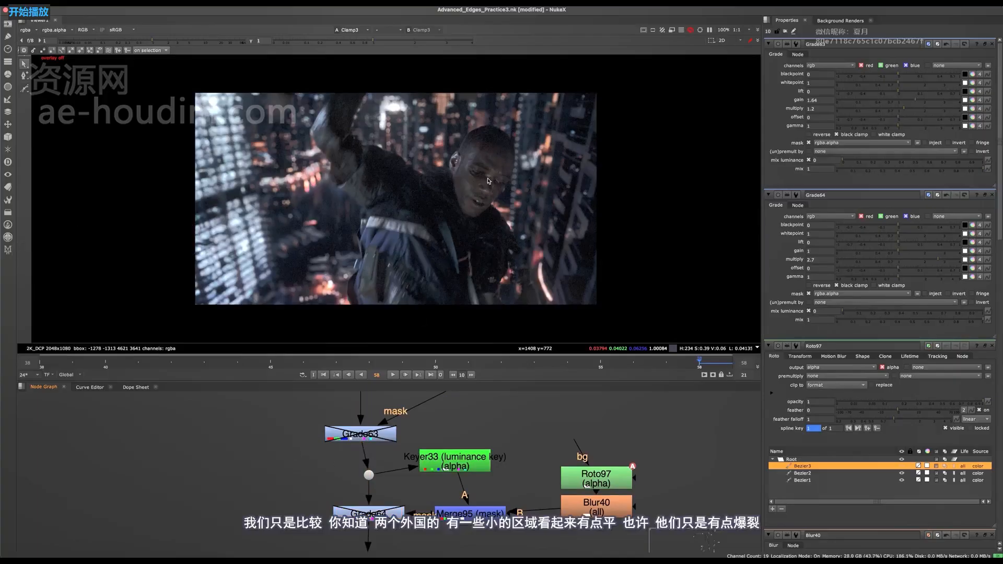
- Re-enable Grade63 and Grade64 together and save the script
scroll(333, 454, down, 2)
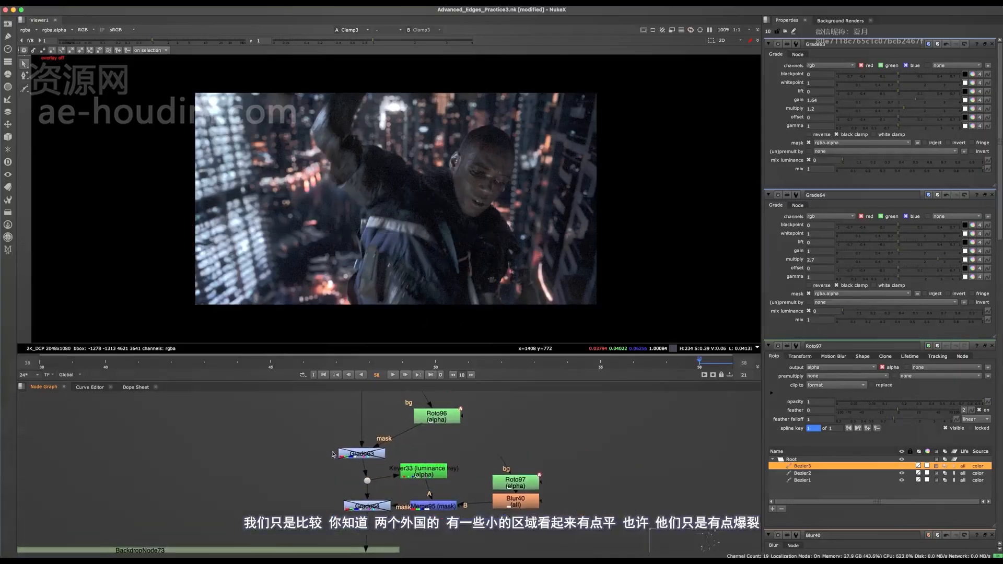
drag(310, 442, 391, 523)
key(d)
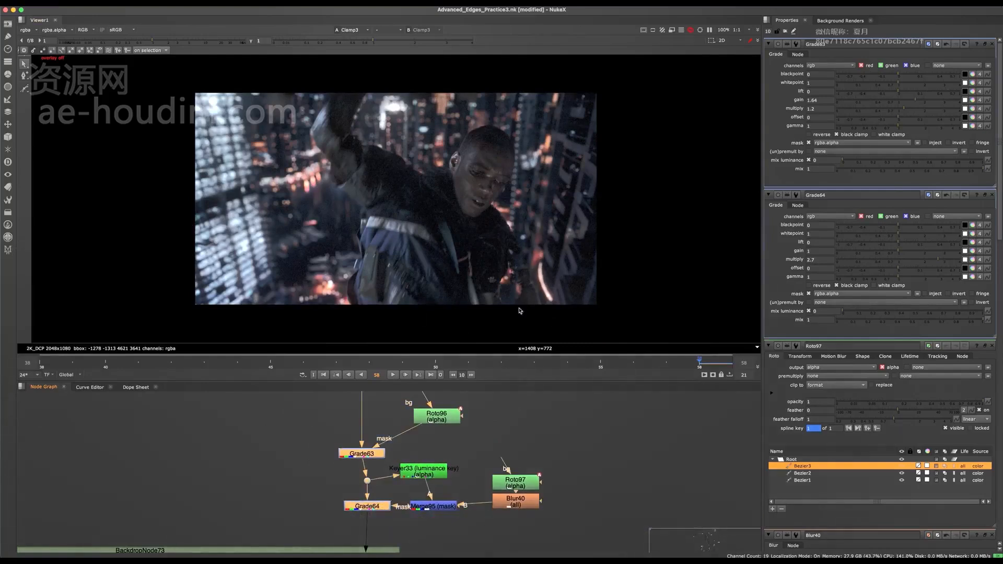
key(ctrl+s)
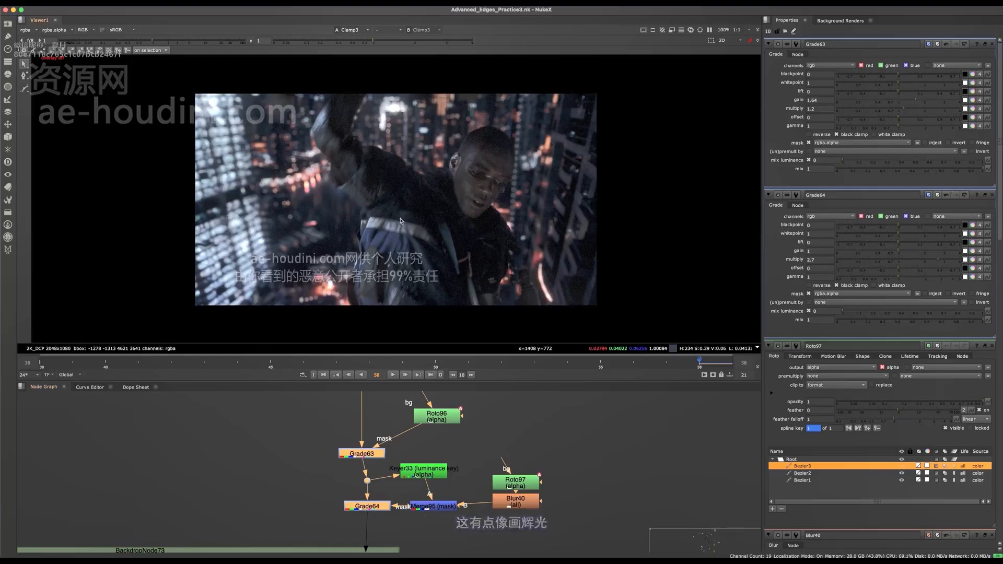
- Examine the background lights around the raised arm, shoulder and head up close in the final image
middle_drag(322, 180, 345, 189)
scroll(346, 189, up, 4)
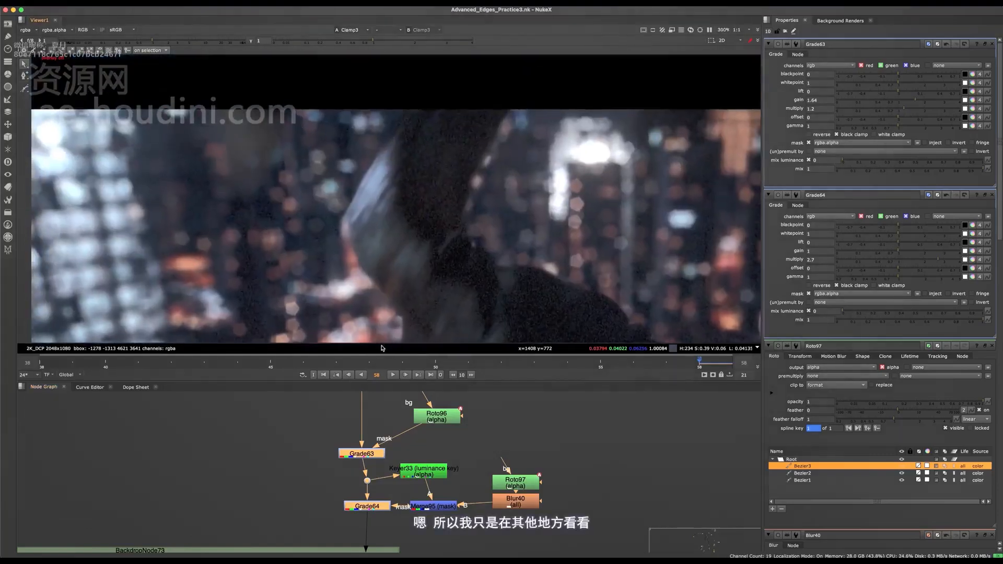
middle_drag(383, 349, 405, 358)
middle_drag(648, 266, 366, 204)
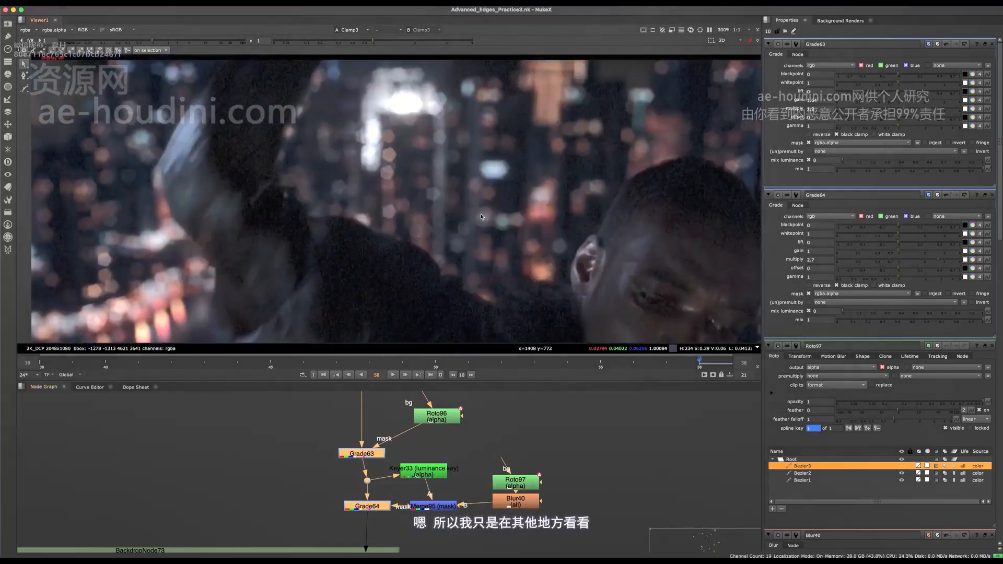
middle_drag(618, 200, 686, 235)
middle_drag(437, 292, 539, 175)
key(f)
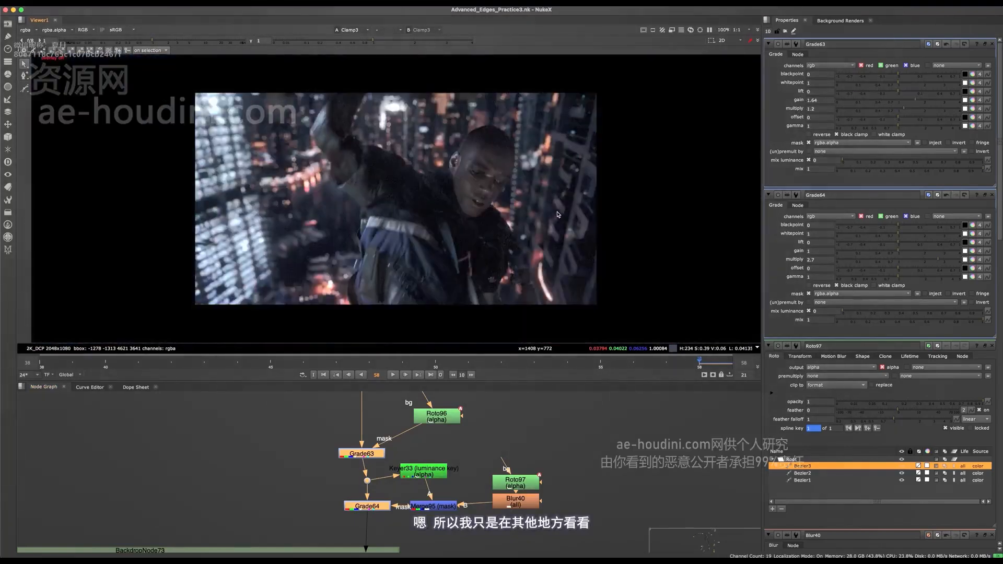
- Maximize the viewer on the final Clamp3 output and start playback to check the value contrast between character and background
scroll(360, 470, down, 2)
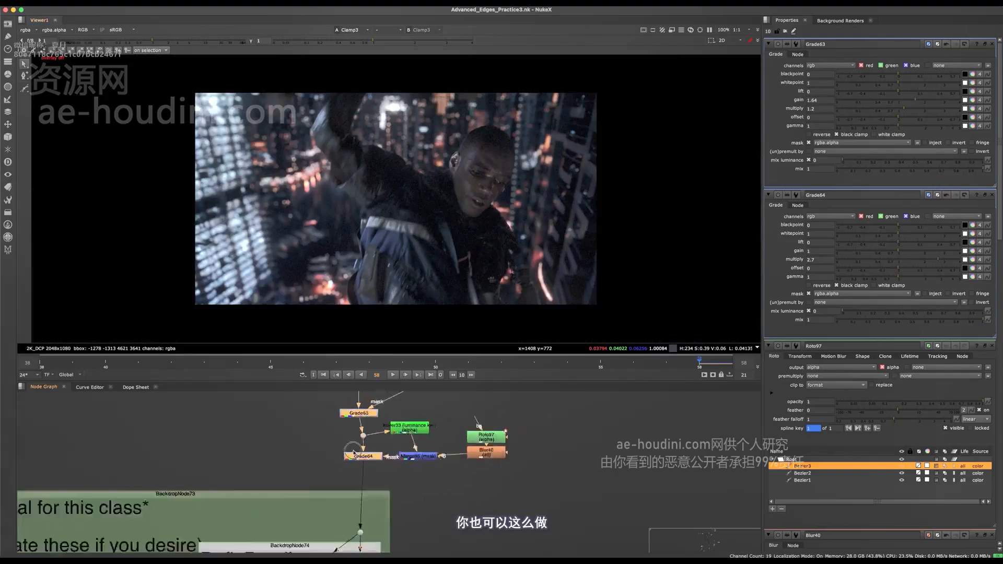
middle_drag(368, 528, 423, 455)
scroll(387, 463, down, 6)
scroll(388, 454, up, 5)
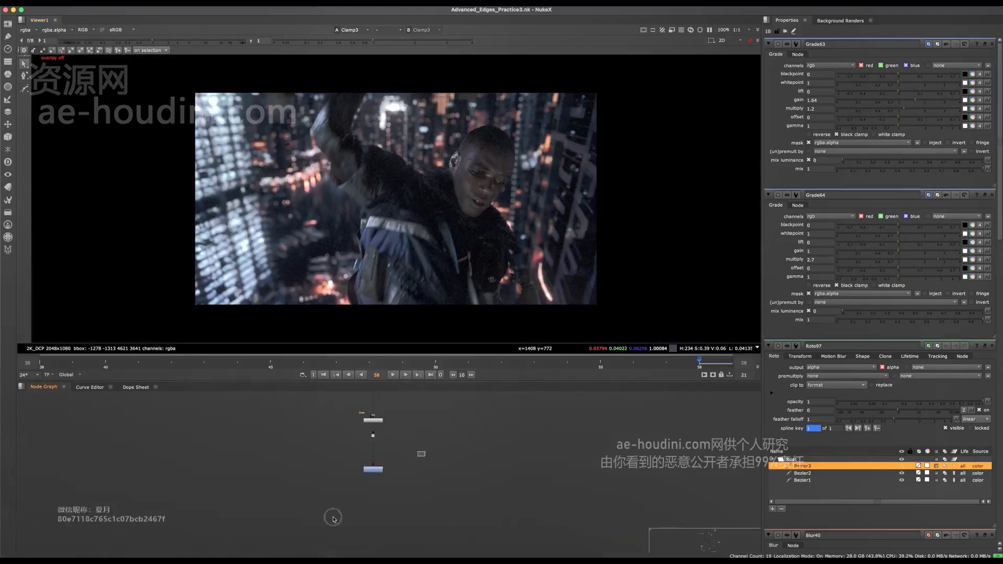
scroll(432, 165, up, 3)
key(f)
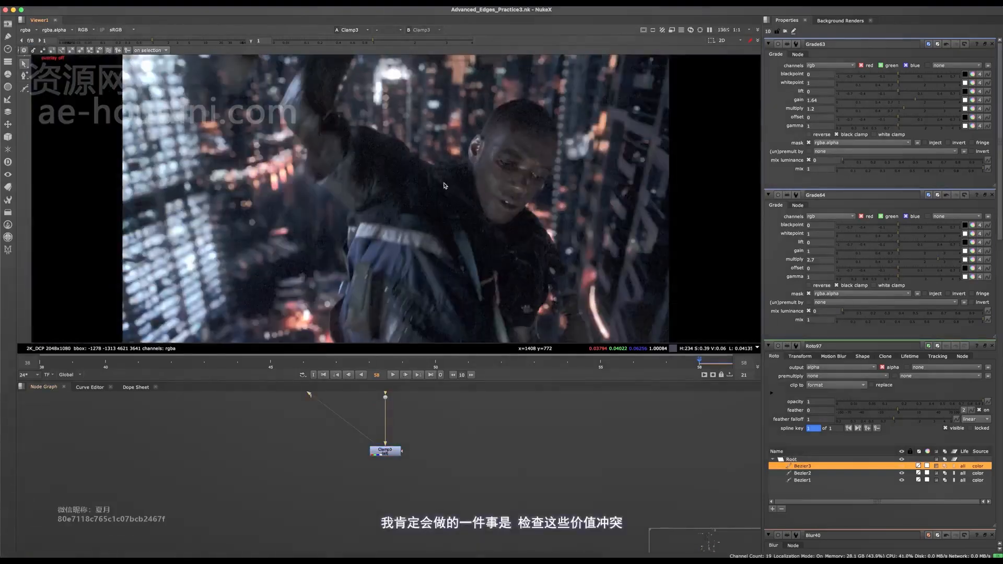
key(space)
scroll(494, 461, down, 2)
scroll(476, 478, down, 1)
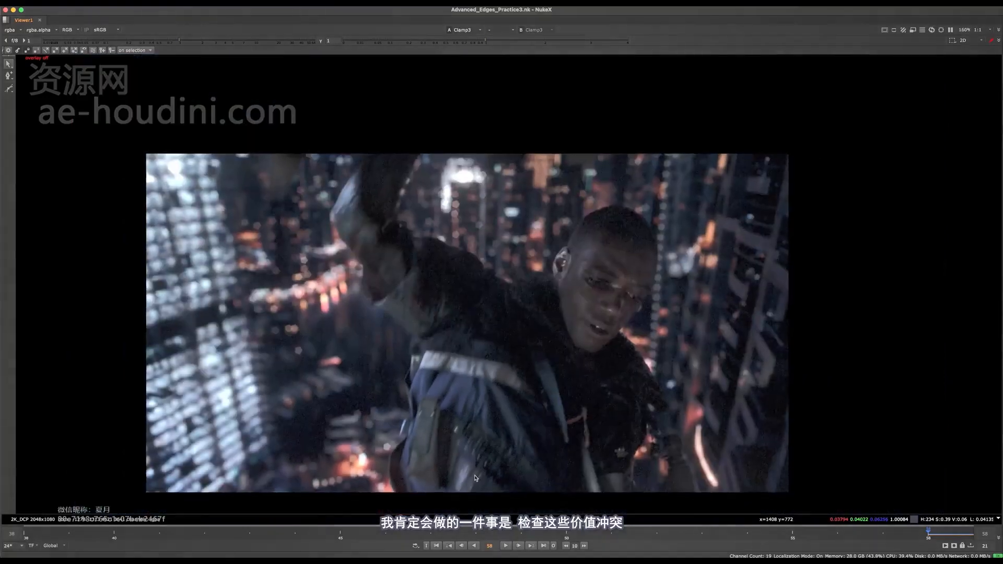
middle_drag(486, 487, 492, 486)
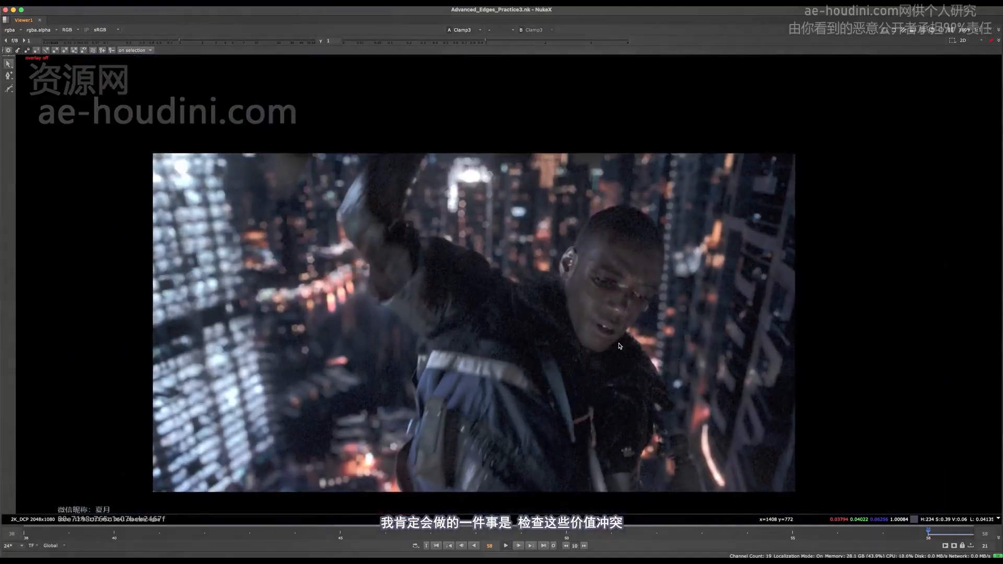
key(l)
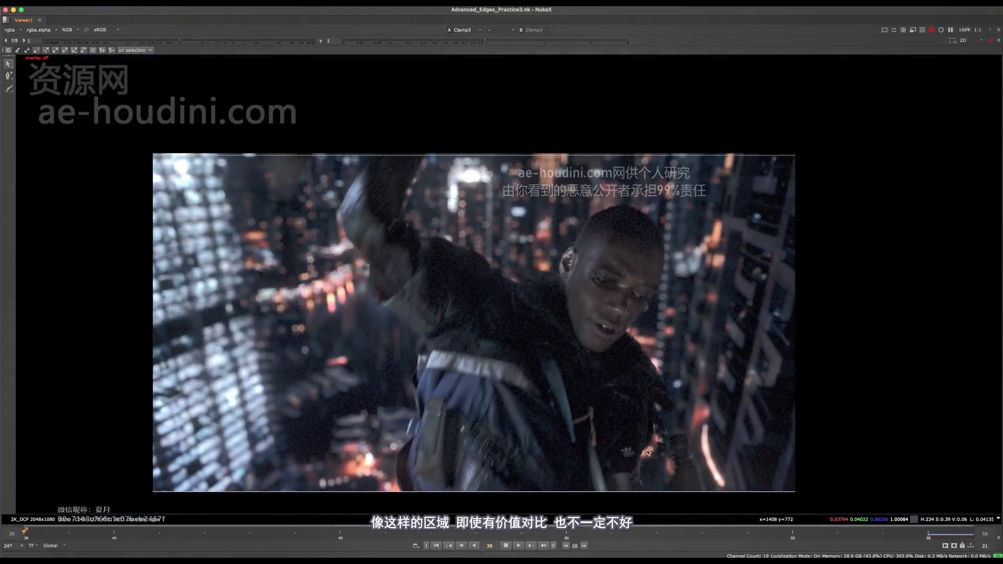
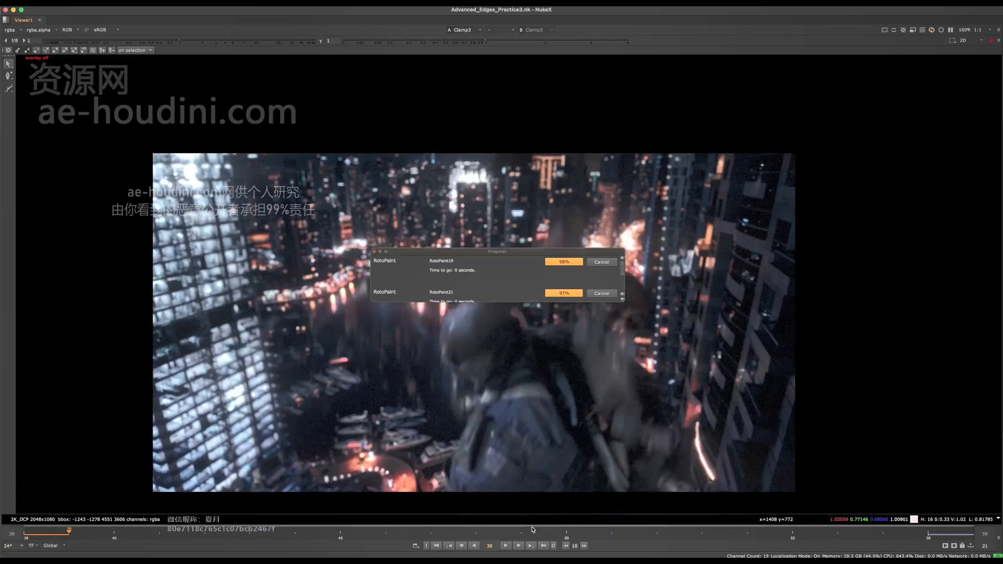
- Stop playback and examine the bright background light beside the chin and shoulder up close on frame 58
click(506, 546)
key(Left)
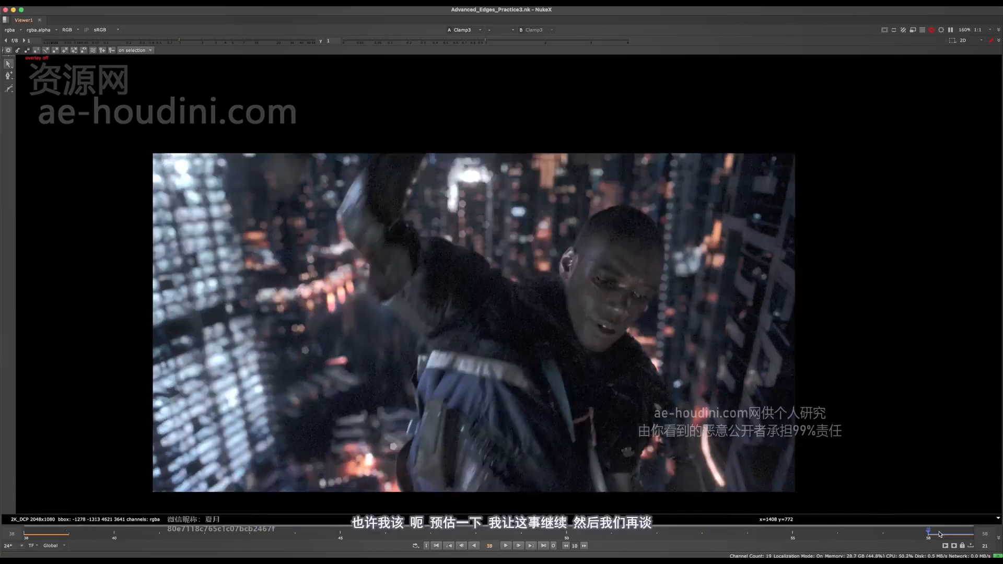
scroll(569, 284, up, 3)
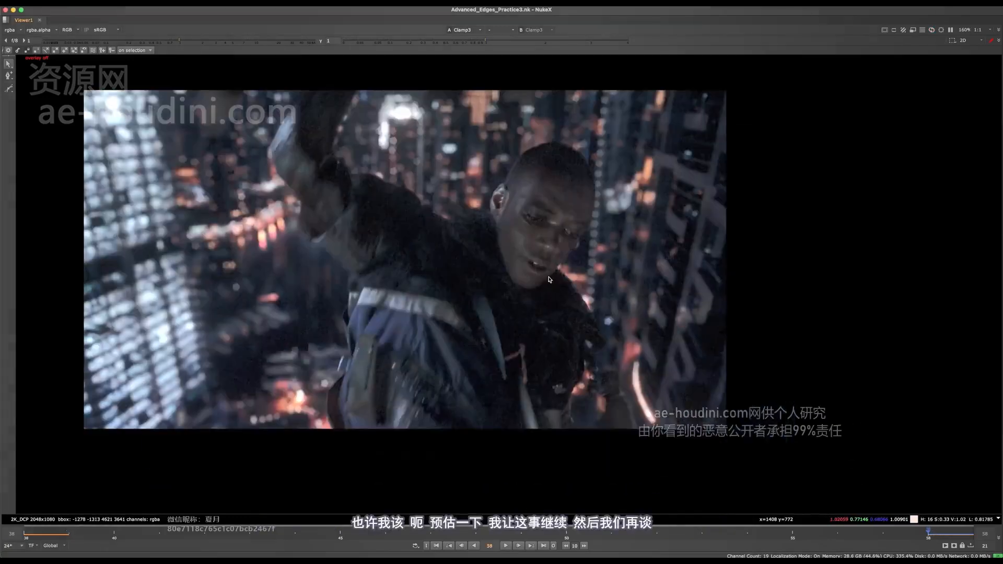
middle_drag(549, 237, 509, 241)
scroll(522, 239, up, 5)
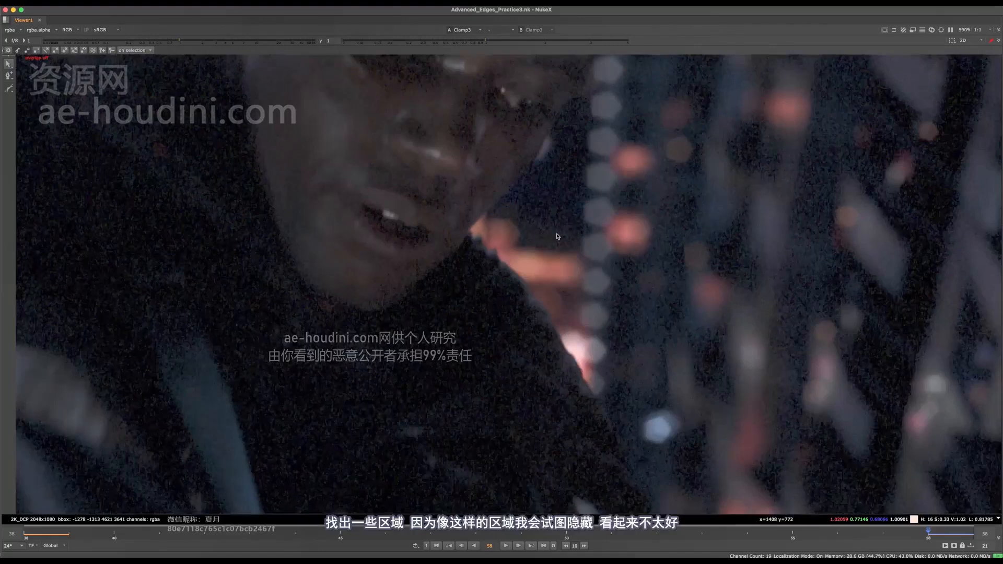
scroll(512, 267, down, 4)
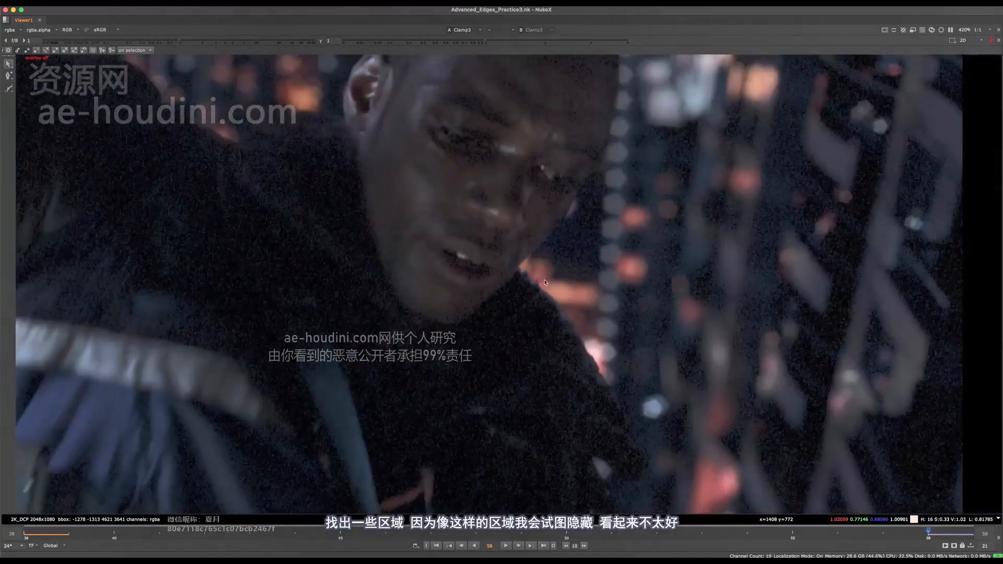
scroll(549, 284, up, 4)
scroll(546, 274, down, 4)
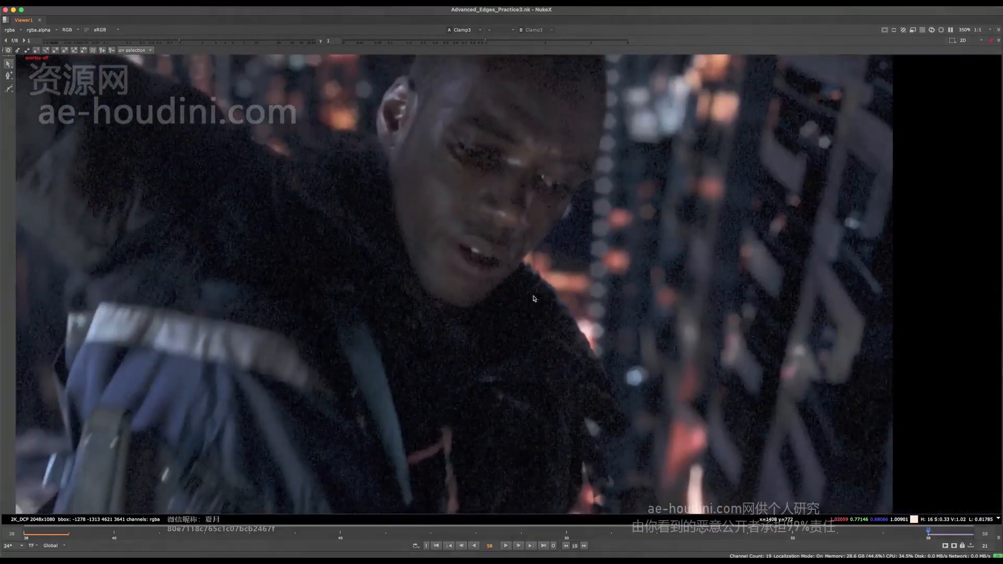
scroll(439, 269, up, 4)
scroll(405, 221, up, 2)
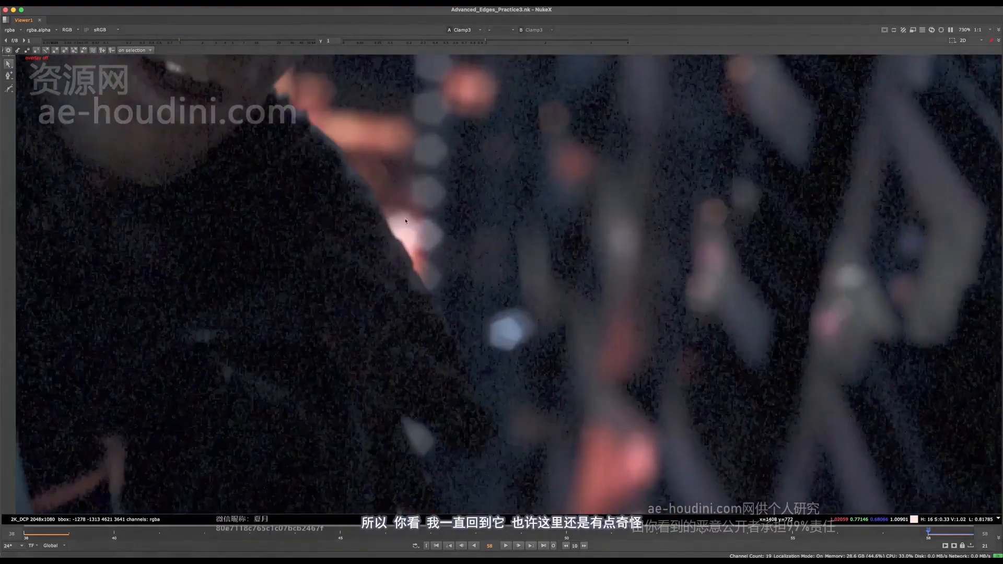
- Locate Grade63 in the node graph and raise its gain to 3.25
key(space)
middle_drag(361, 495, 374, 497)
click(439, 444)
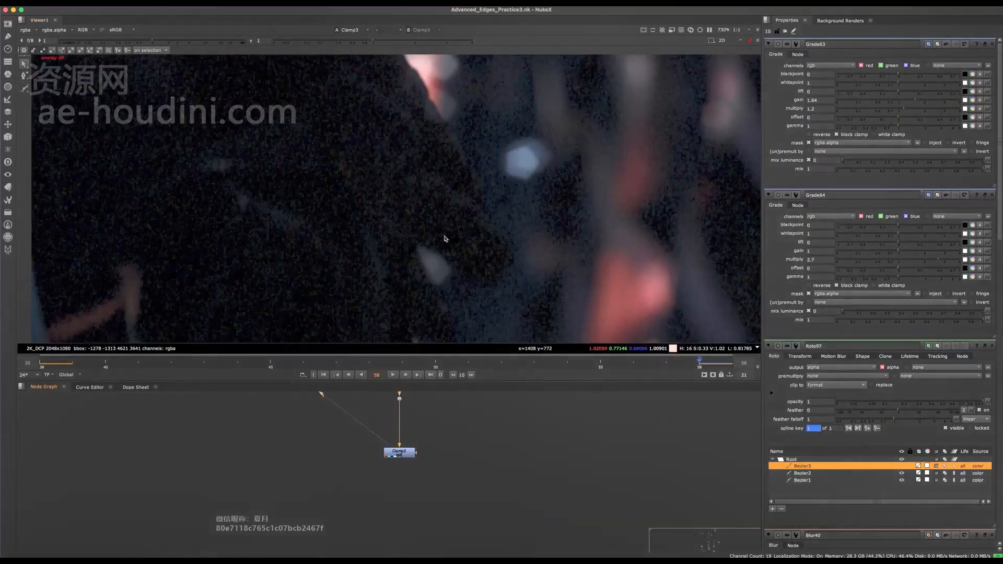
scroll(444, 238, down, 2)
middle_drag(445, 255, 442, 300)
scroll(426, 418, down, 3)
key(space)
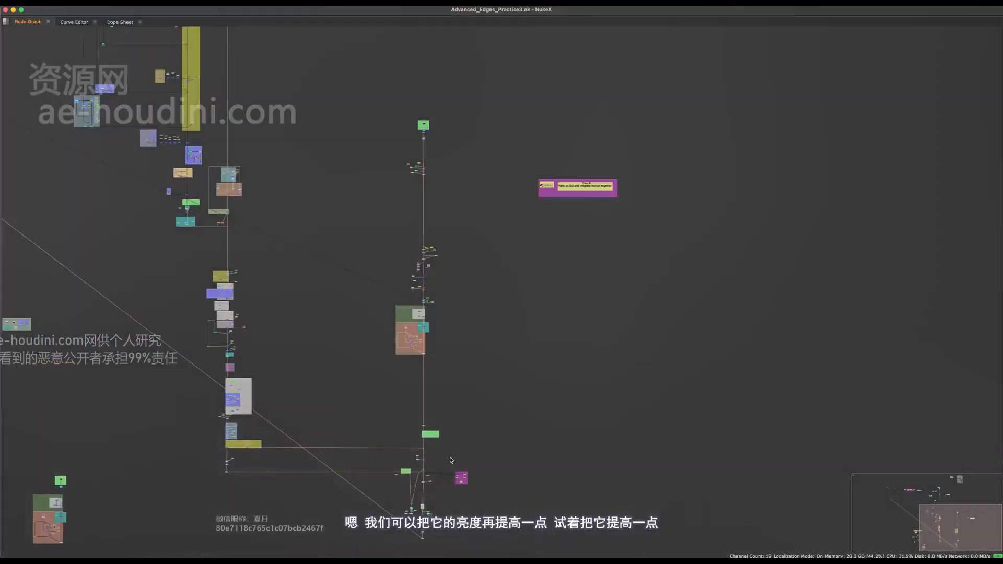
scroll(433, 429, up, 8)
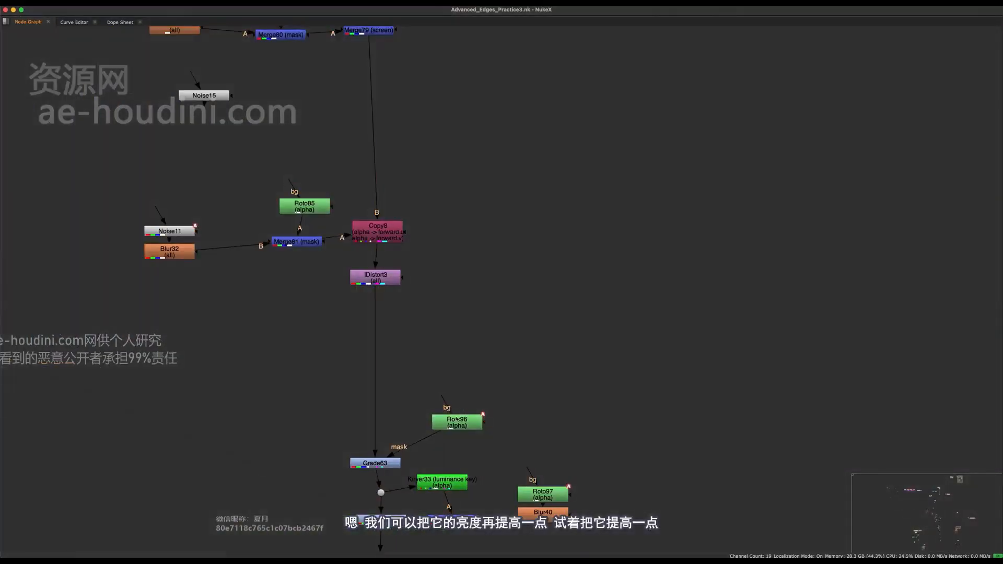
key(space)
middle_drag(453, 194, 460, 228)
double_click(382, 464)
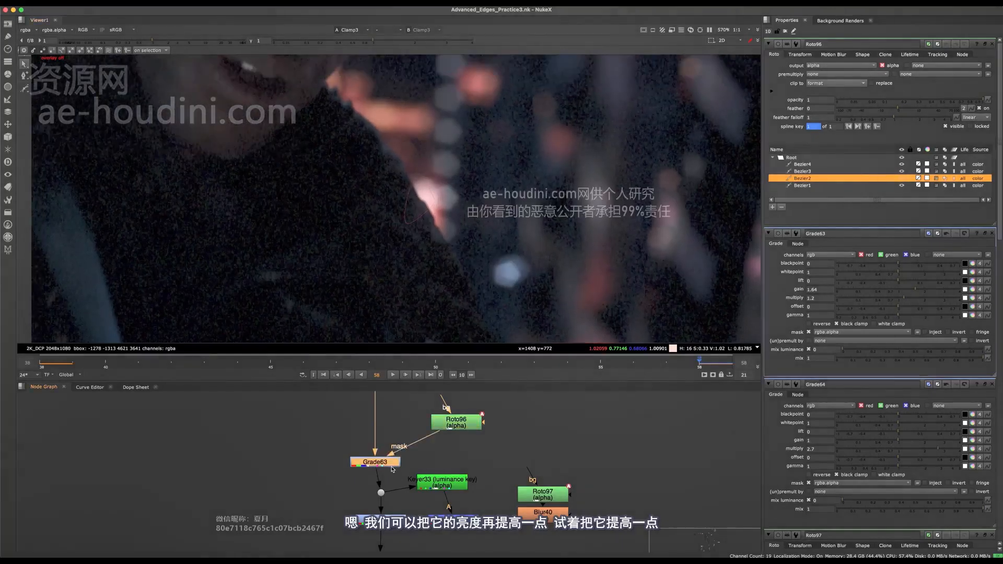
drag(930, 105, 948, 100)
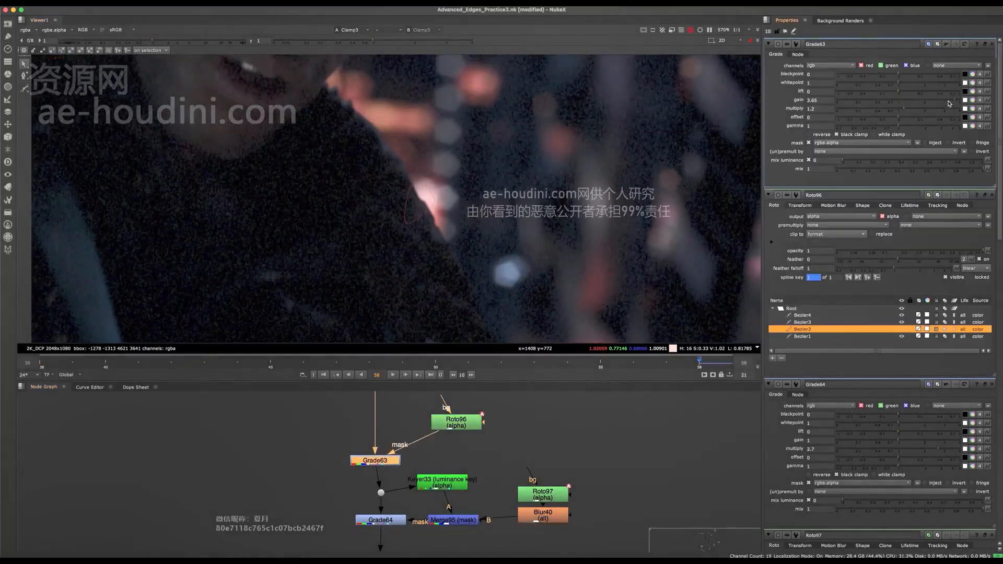
- Close the other open node properties, then open the Roto97 and Roto96 masks with their shapes near the light streak
key(f)
scroll(577, 216, up, 6)
middle_drag(570, 205, 558, 249)
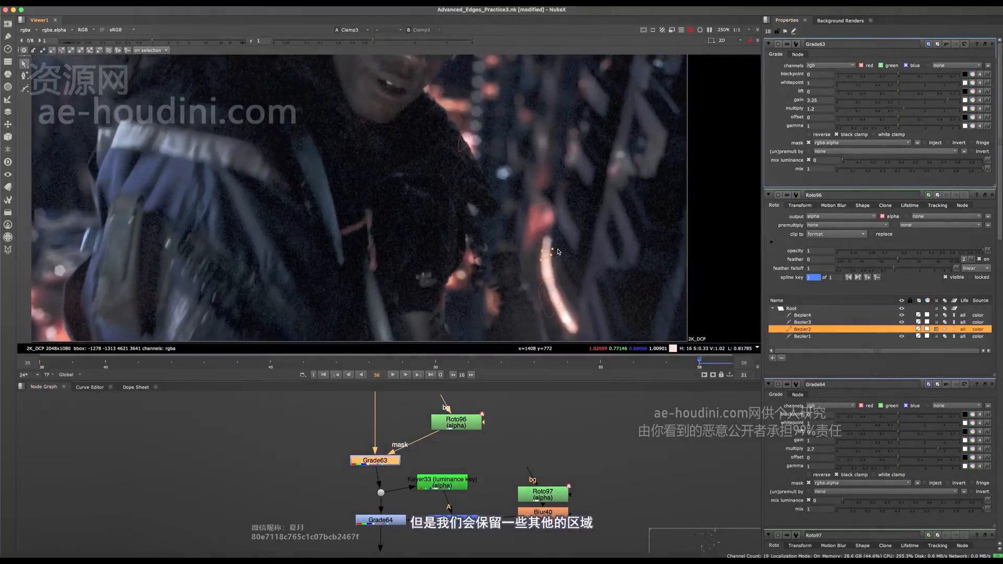
click(994, 196)
click(993, 196)
click(993, 196)
click(993, 196)
click(993, 196)
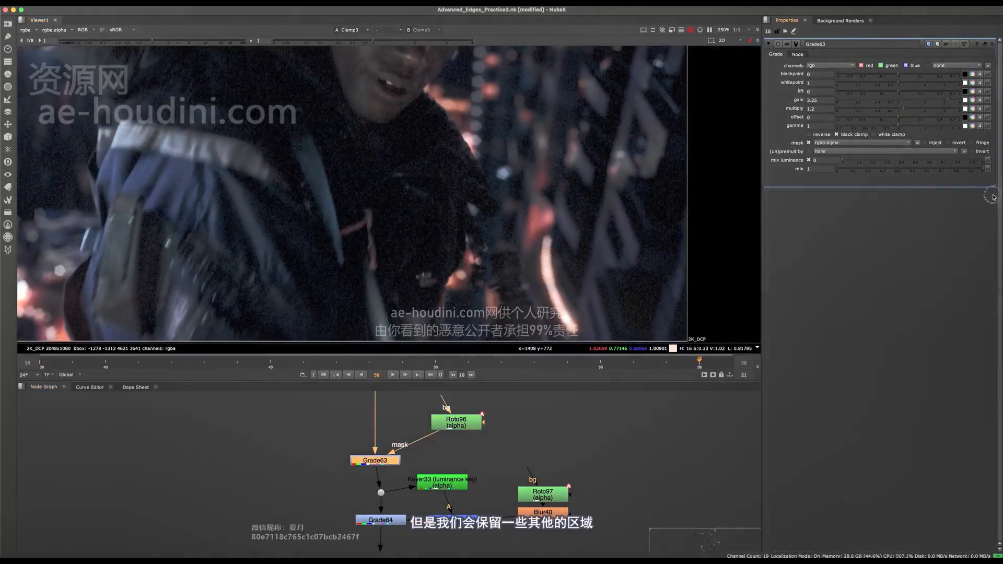
double_click(541, 501)
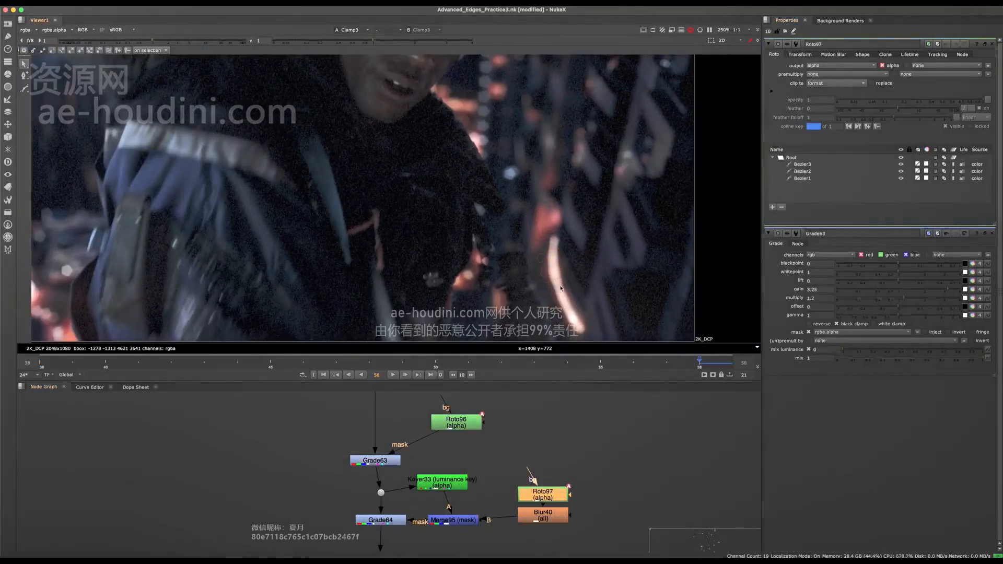
double_click(456, 421)
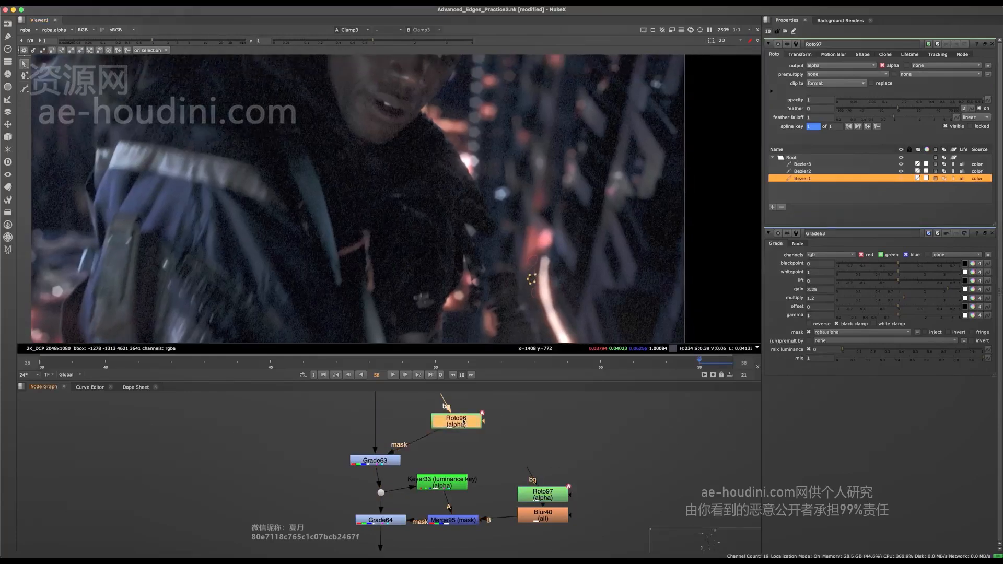
- Lower the opacity of Roto96's Bezier4, Bezier3 and Bezier2 around the light streak to 0.315, and check the full frame without overlays
click(538, 234)
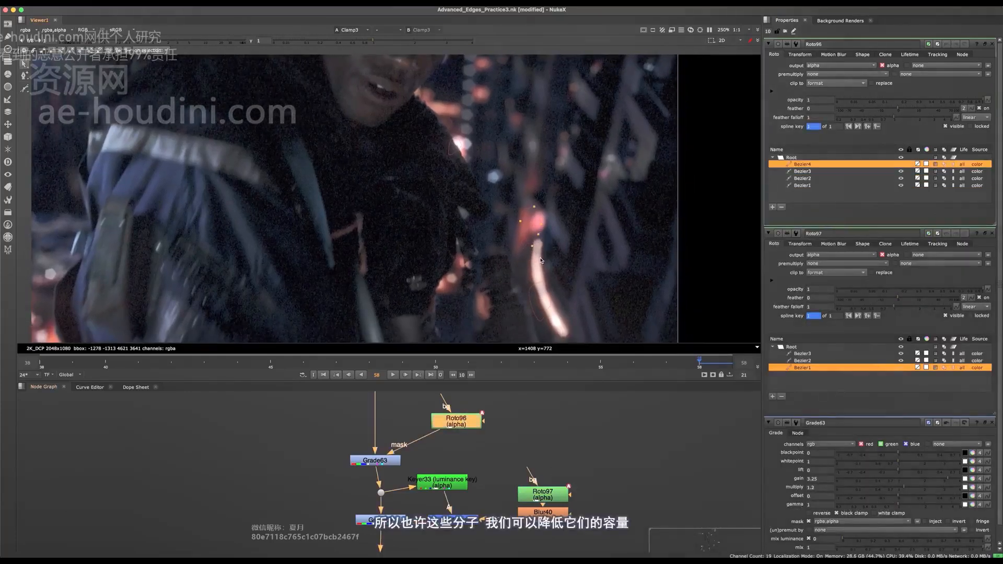
shift+click(543, 253)
shift+click(542, 290)
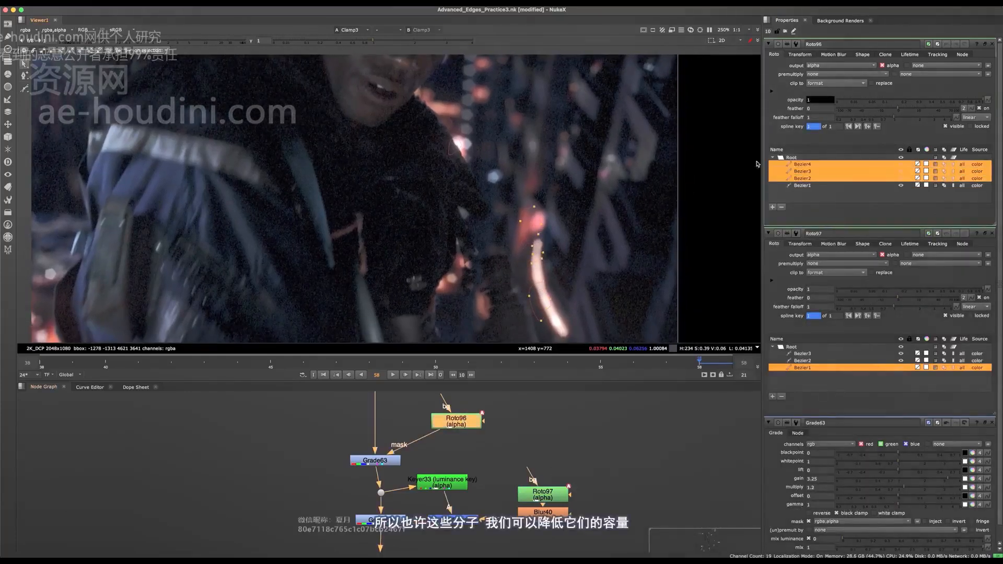
click(944, 100)
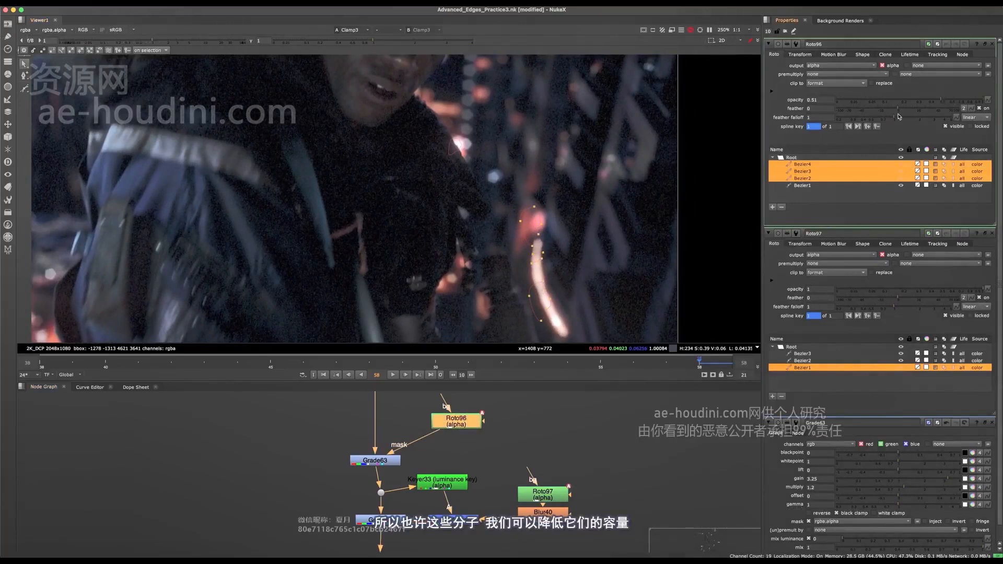
drag(928, 102, 918, 102)
middle_drag(483, 147, 467, 170)
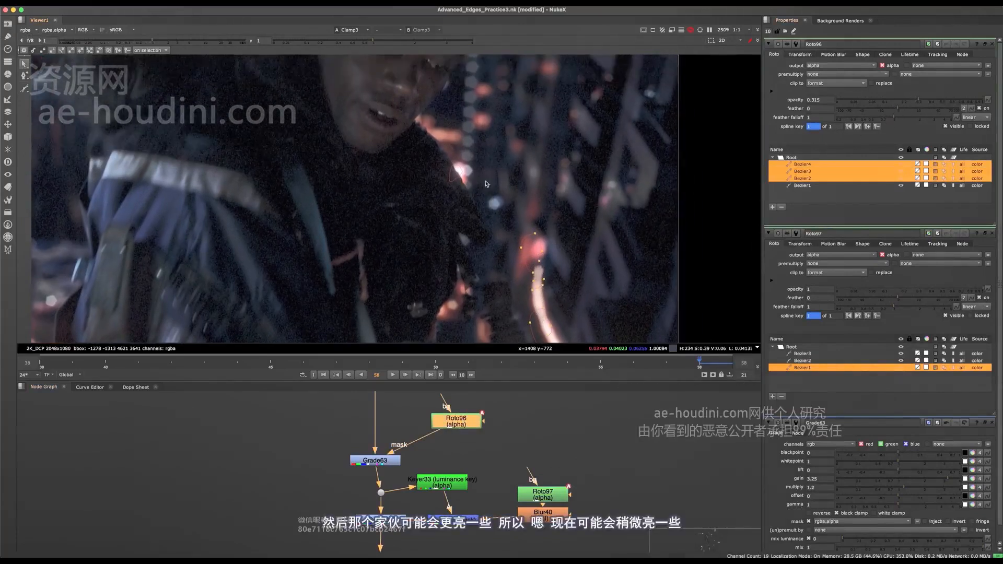
key(q)
key(f)
middle_drag(512, 228, 518, 218)
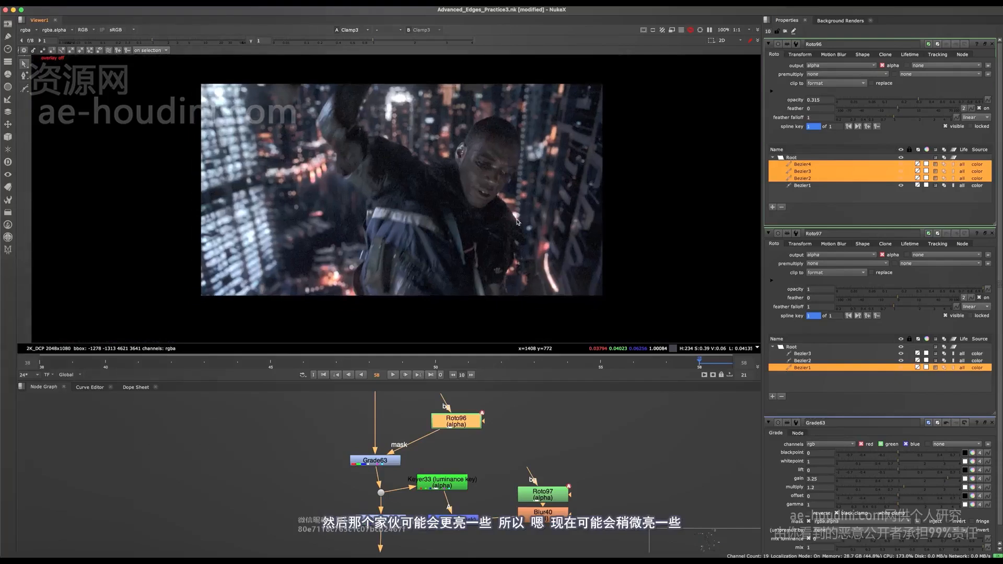
key(f)
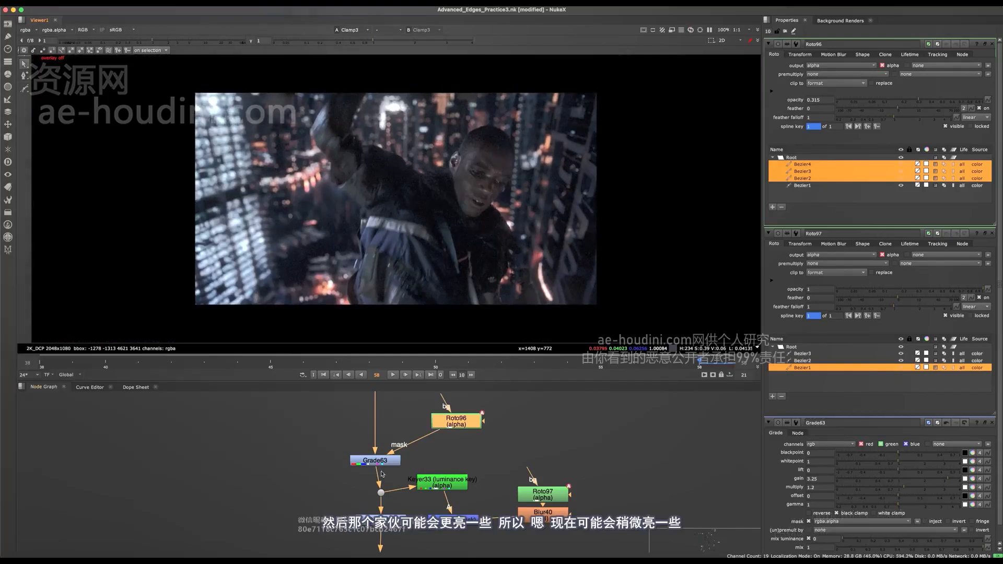
- Set the opacity of Roto96's Bezier1, on the light beside the shoulder, to 0.55 and compare it in the final image
double_click(375, 461)
scroll(503, 219, up, 8)
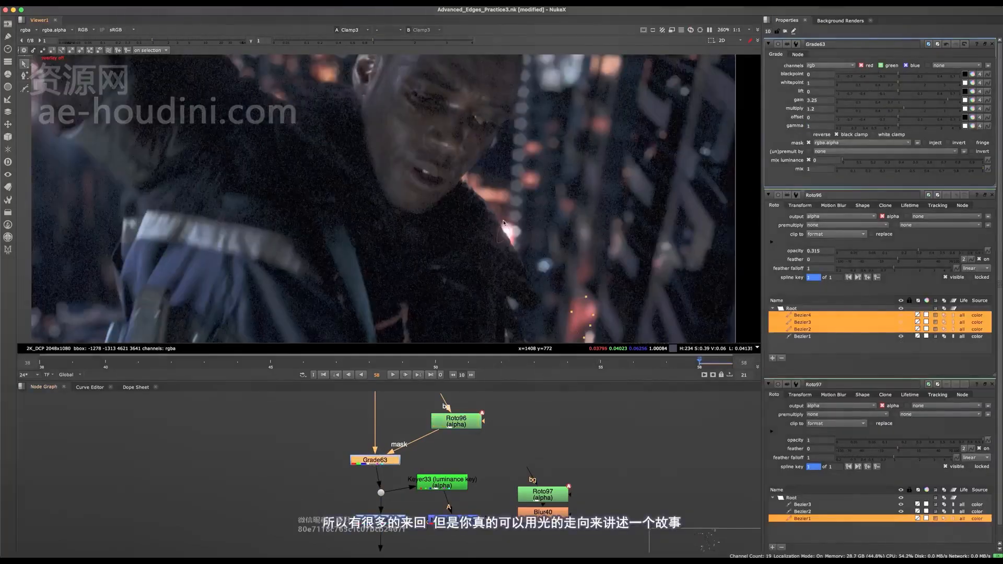
drag(494, 219, 523, 247)
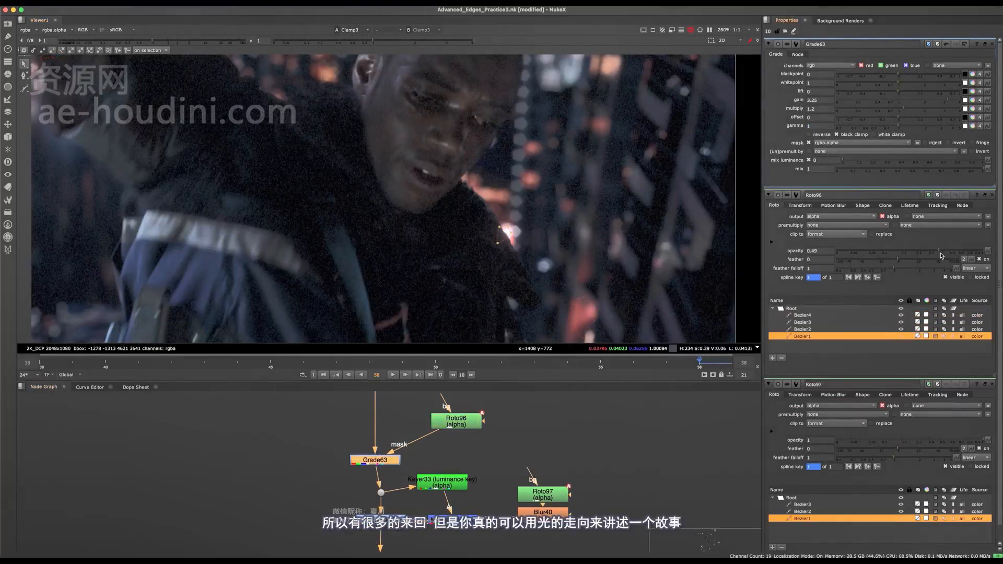
key(q)
key(f)
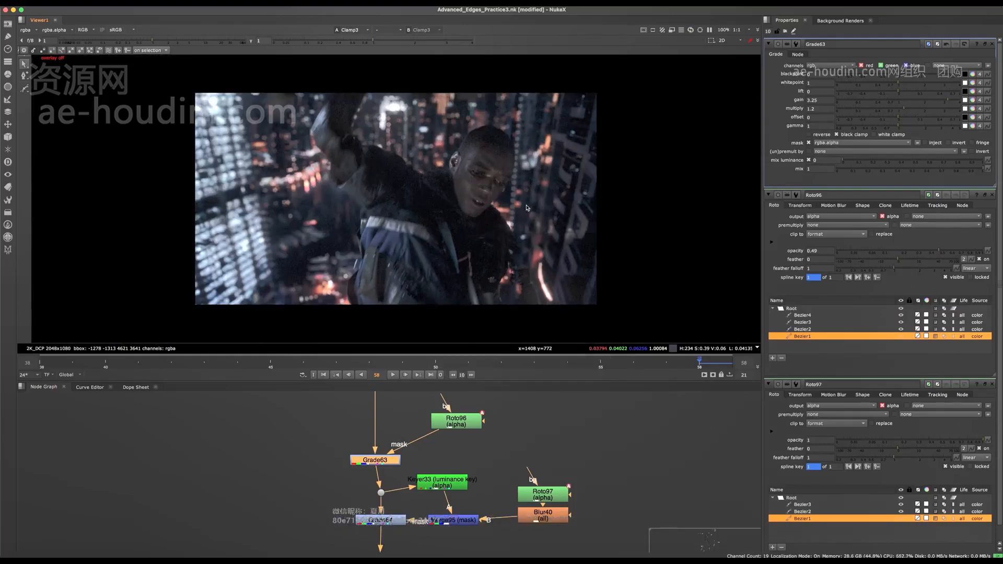
scroll(511, 236, up, 5)
scroll(505, 240, up, 3)
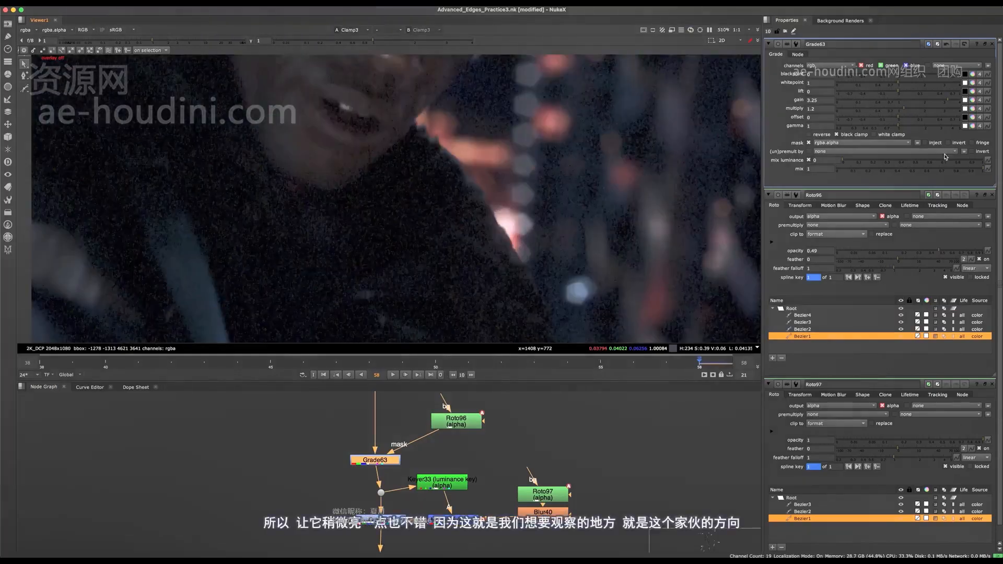
scroll(502, 184, down, 8)
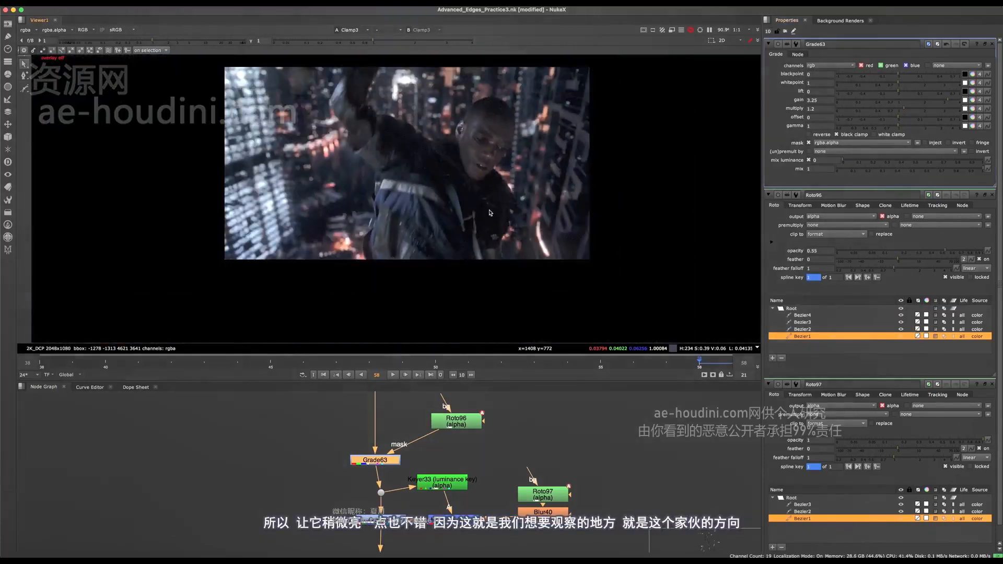
middle_drag(487, 160, 488, 187)
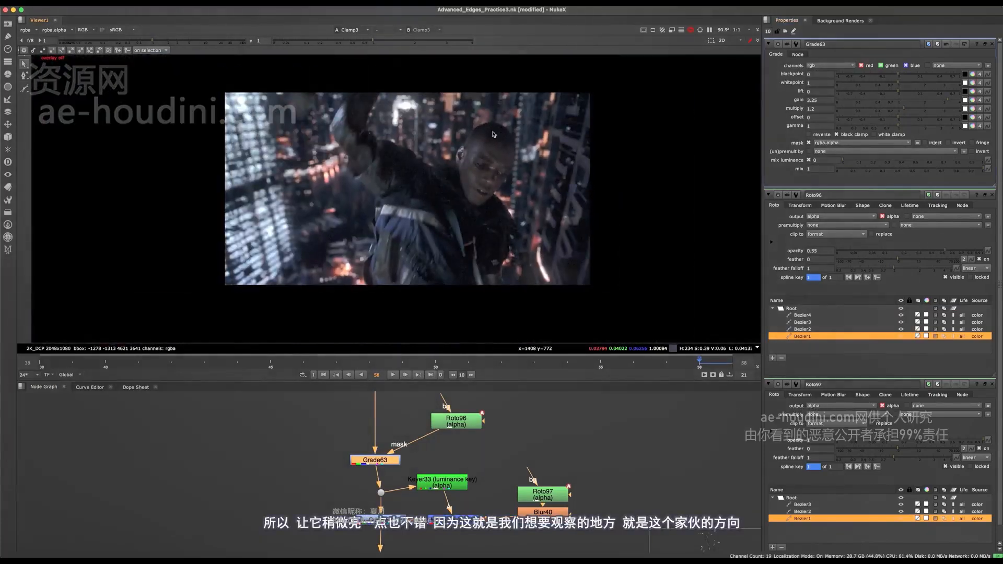
scroll(503, 173, up, 4)
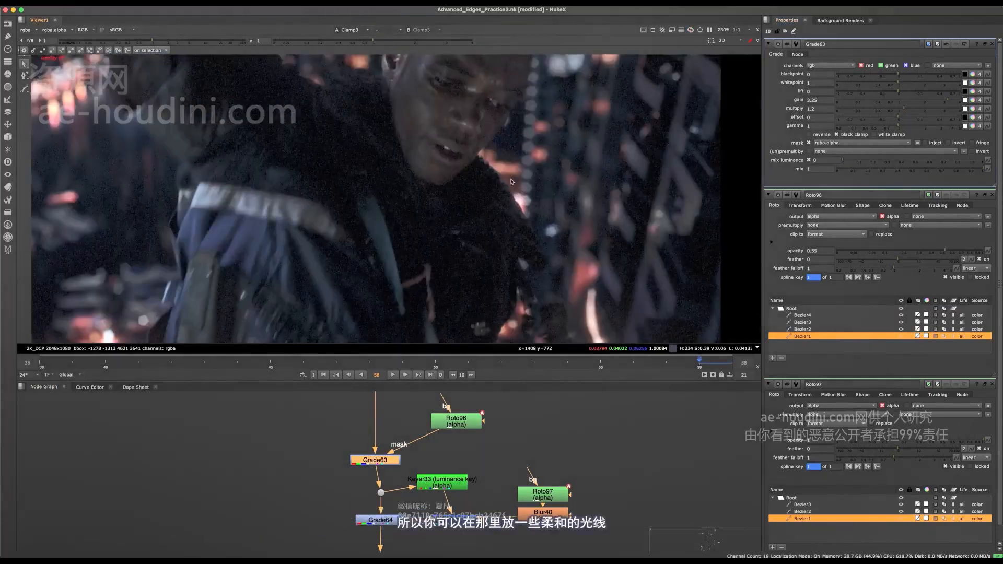
scroll(425, 424, down, 4)
scroll(422, 426, up, 3)
- Add a new Grade node to the background branch directly above Grade63
middle_drag(421, 425, 428, 465)
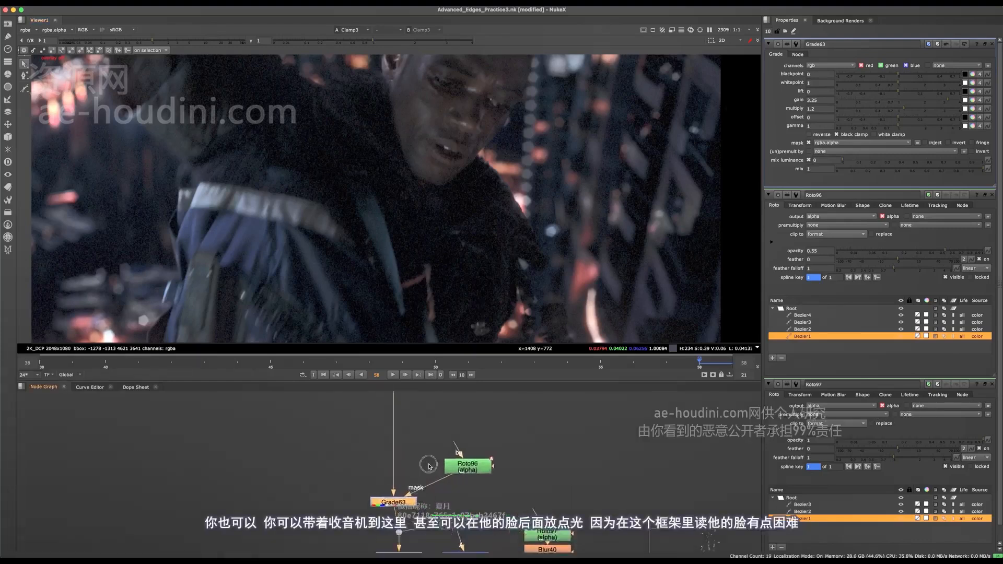
scroll(411, 429, up, 2)
click(412, 447)
key(g)
drag(412, 455, 383, 449)
middle_drag(423, 424, 420, 464)
- Add a Radial as the mask of Grade65 and move it over the head and adjacent building, to area 1108, 344, 2132, 884
click(468, 459)
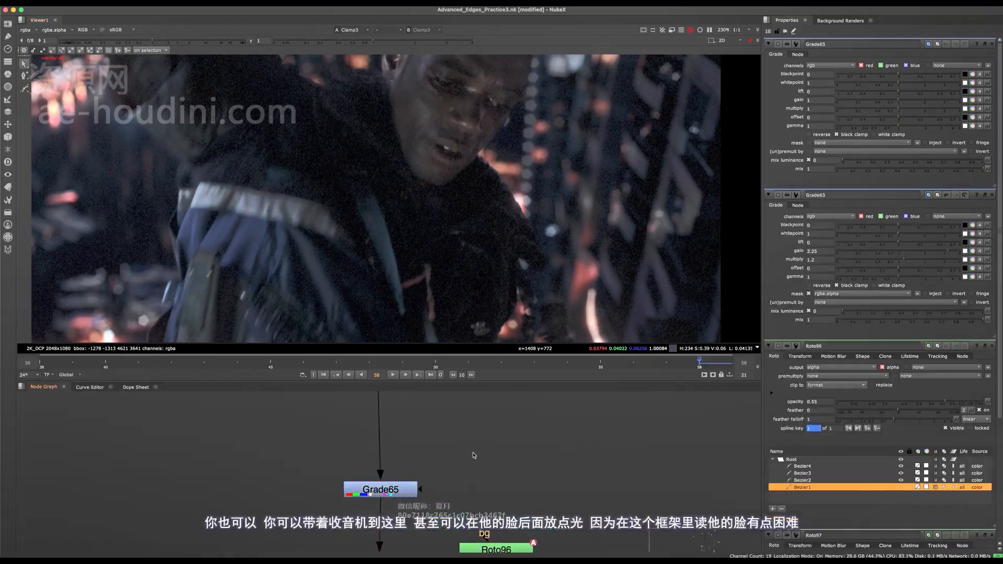
key(Tab)
text(radial)
key(Return)
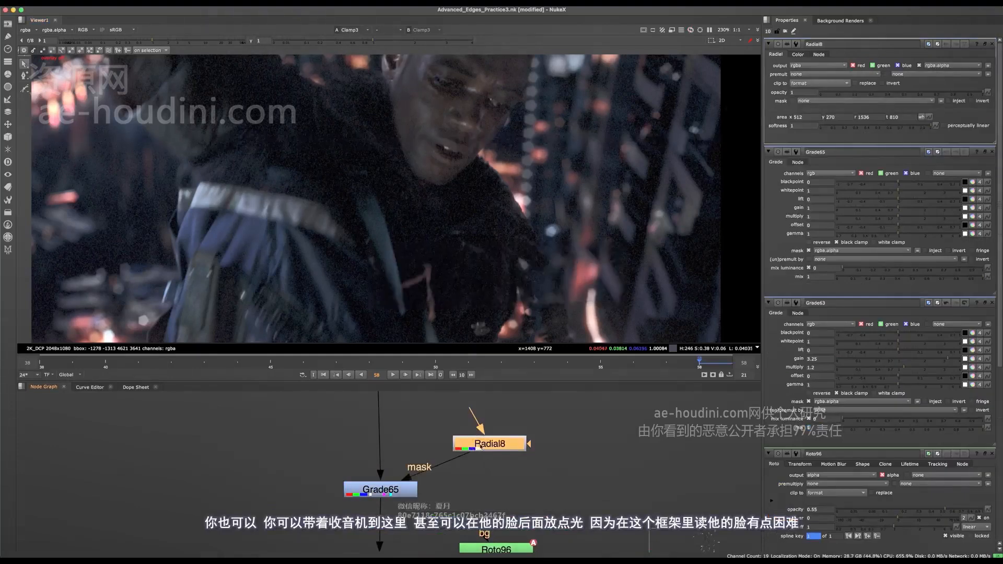
scroll(499, 256, down, 5)
scroll(499, 204, up, 5)
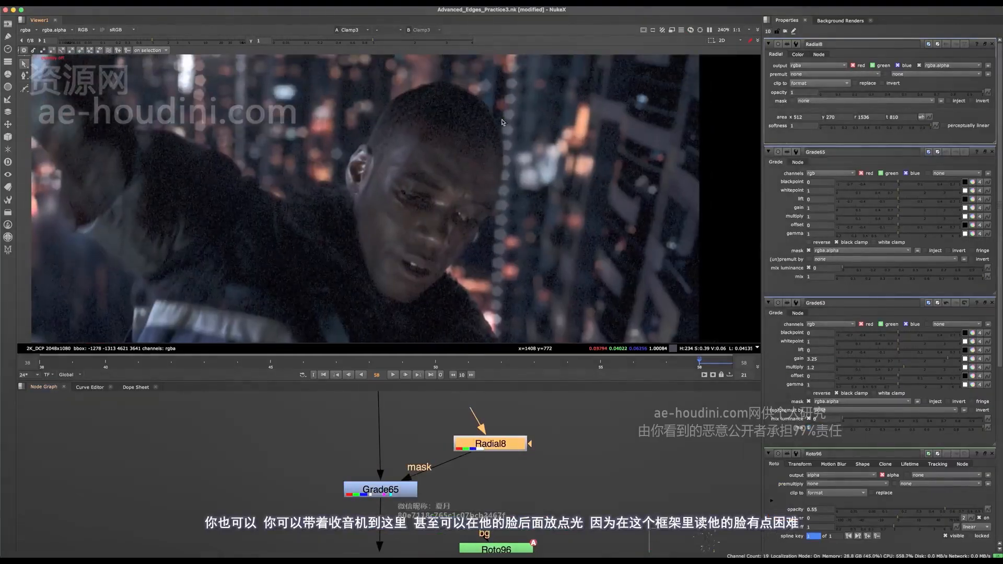
scroll(502, 241, down, 4)
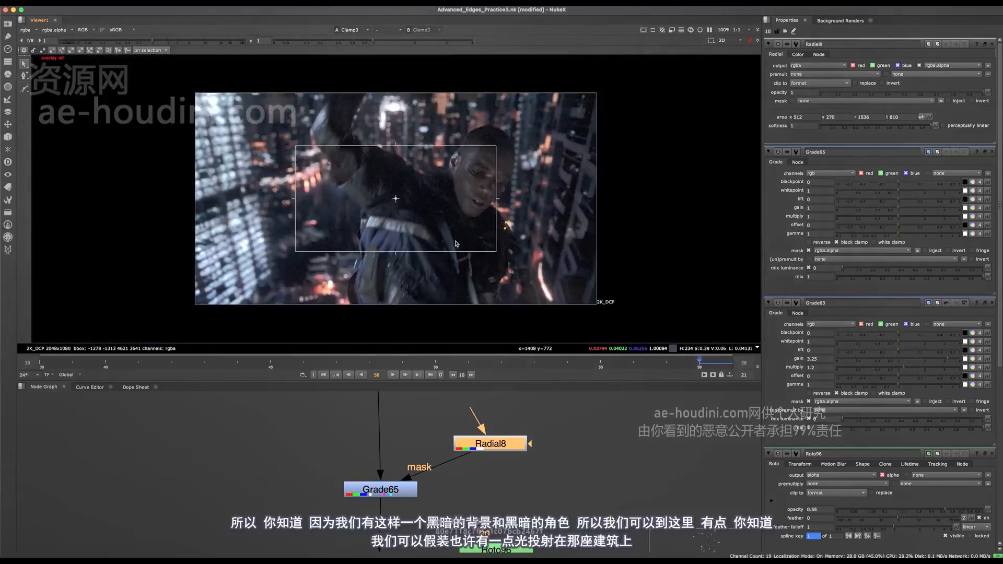
drag(428, 197, 514, 185)
- Brighten the area behind the face in Grade65 with gain 1.68, multiply 1.38 and gamma 1.14
click(407, 487)
double_click(406, 487)
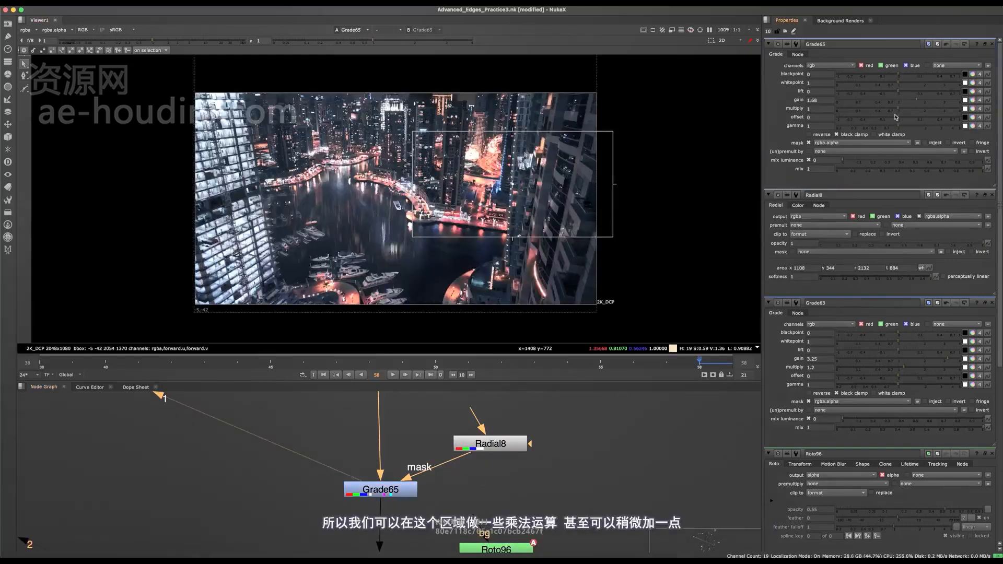
drag(899, 108, 907, 127)
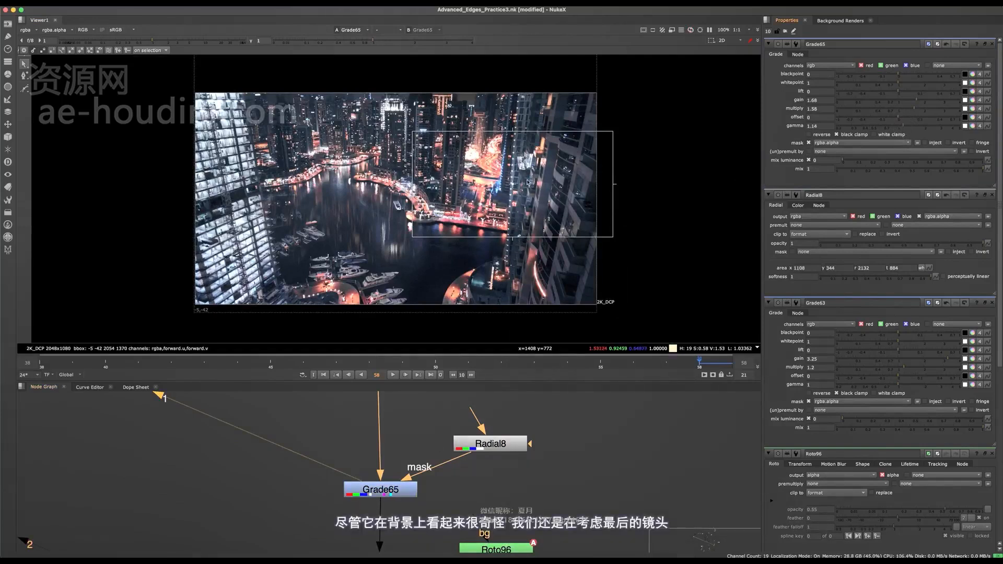
- Compare the background with Grade65 disabled and enabled, and save the script
click(406, 485)
key(d)
key(d)
scroll(418, 483, down, 10)
key(super+s)
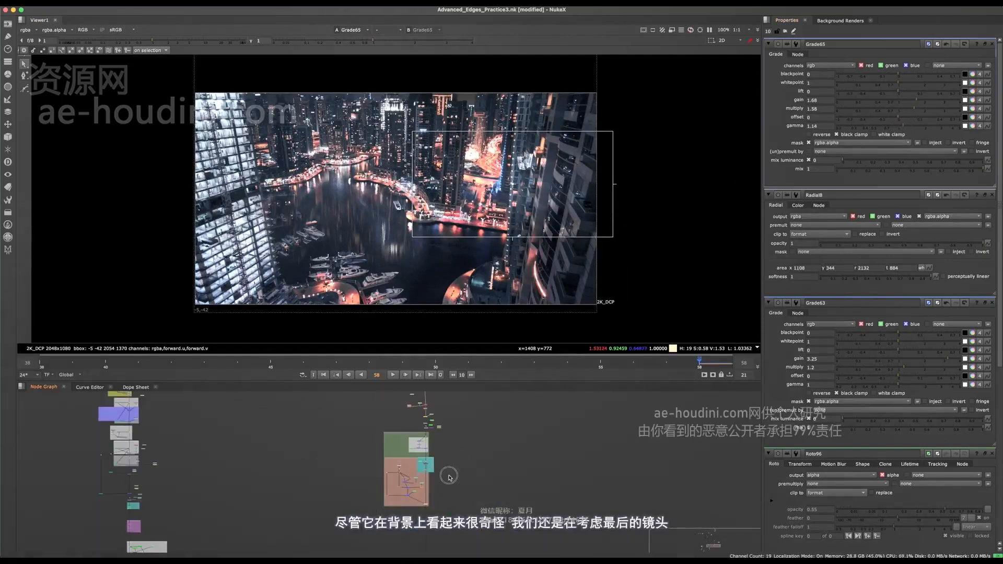
- View the final composite at the Dot at the end of the script and close all node properties except Grade65's
scroll(448, 475, down, 5)
middle_drag(698, 445, 438, 446)
scroll(442, 483, up, 12)
drag(427, 510, 385, 488)
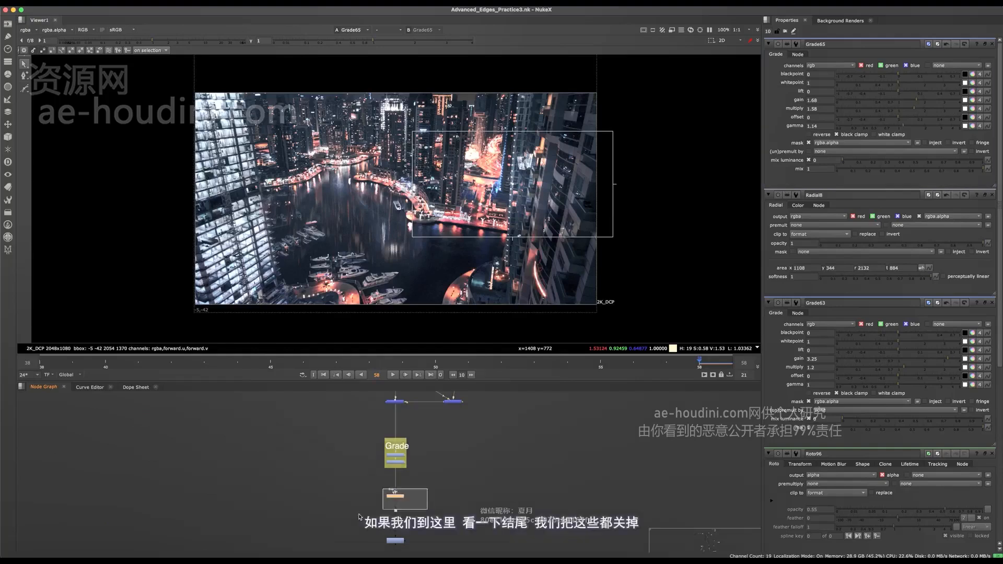
key(1)
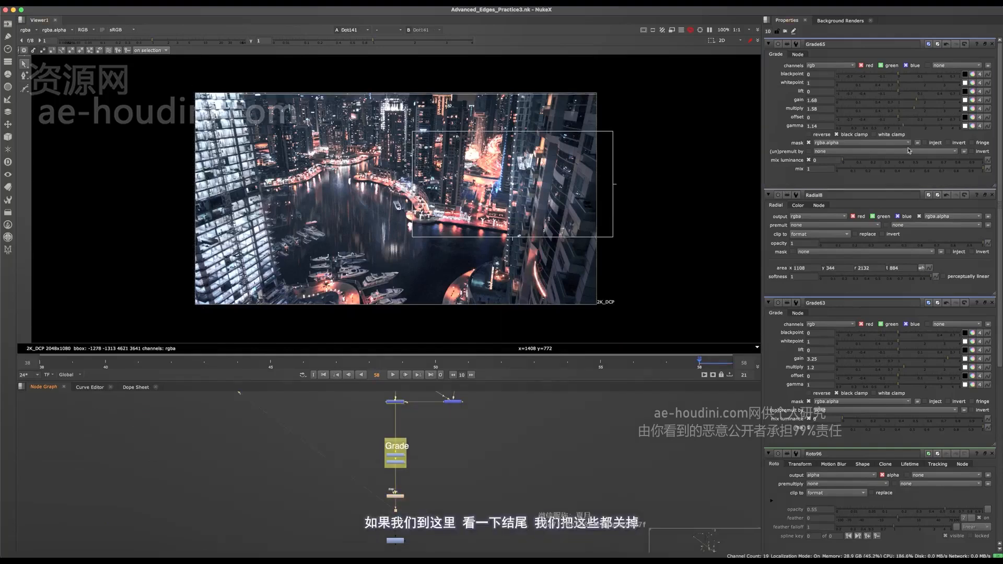
click(992, 195)
click(993, 195)
click(993, 195)
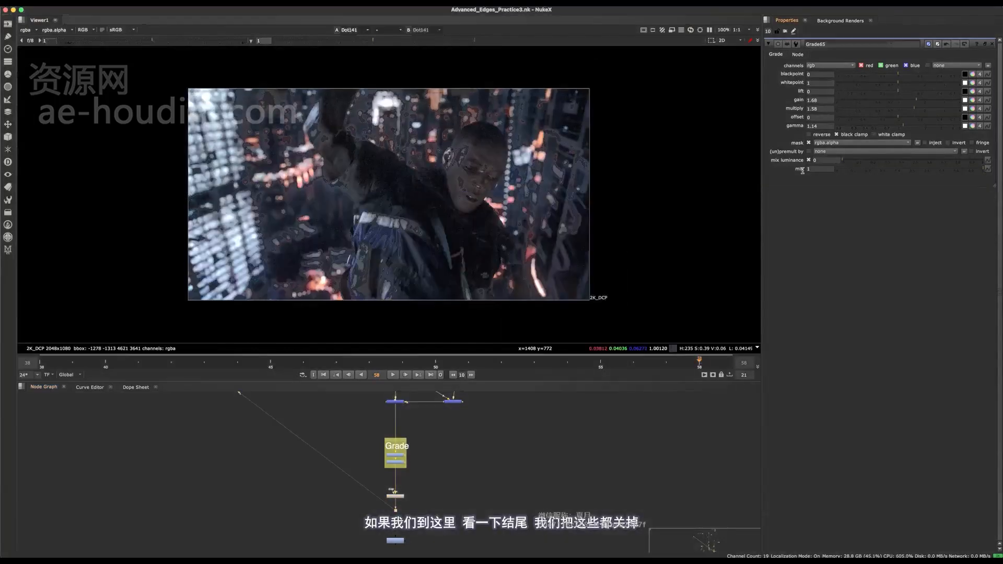
- Soften the brightening in Grade65 to gain 1.34, multiply 1.24 and gamma 1.04
click(909, 100)
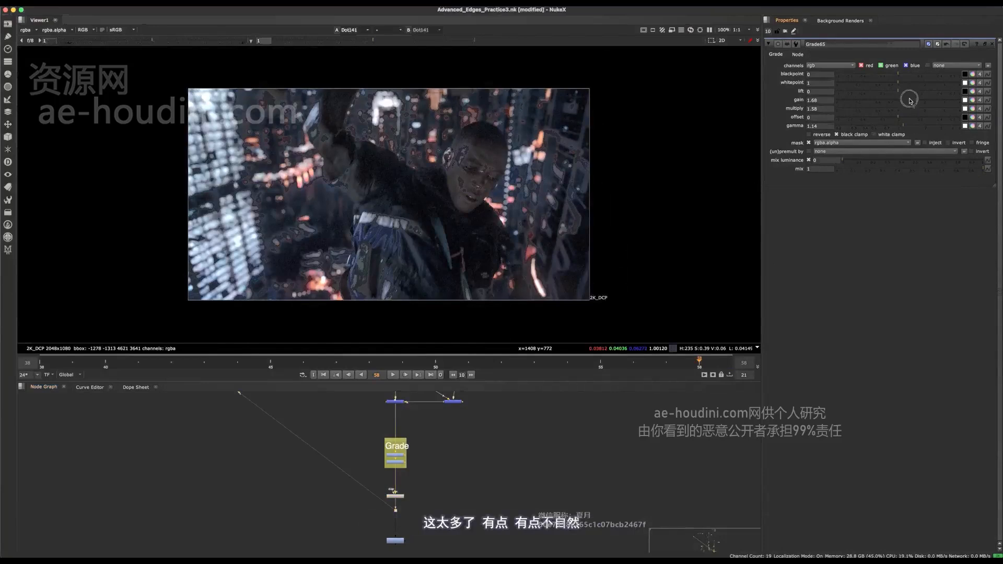
drag(910, 100, 899, 129)
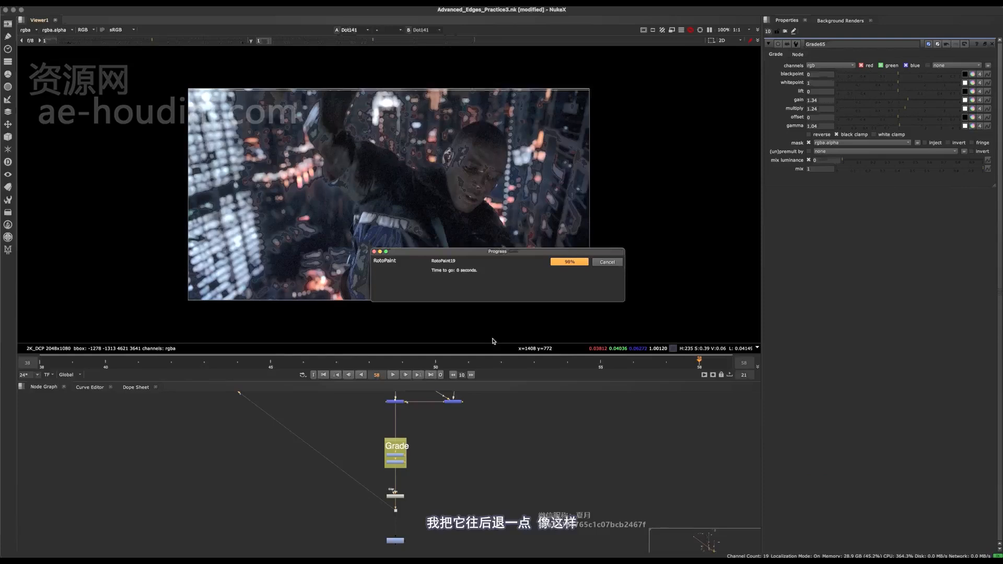
- Return to Grade65 in the background branch and move its Radial8 mask node farther away from it
scroll(497, 430, down, 5)
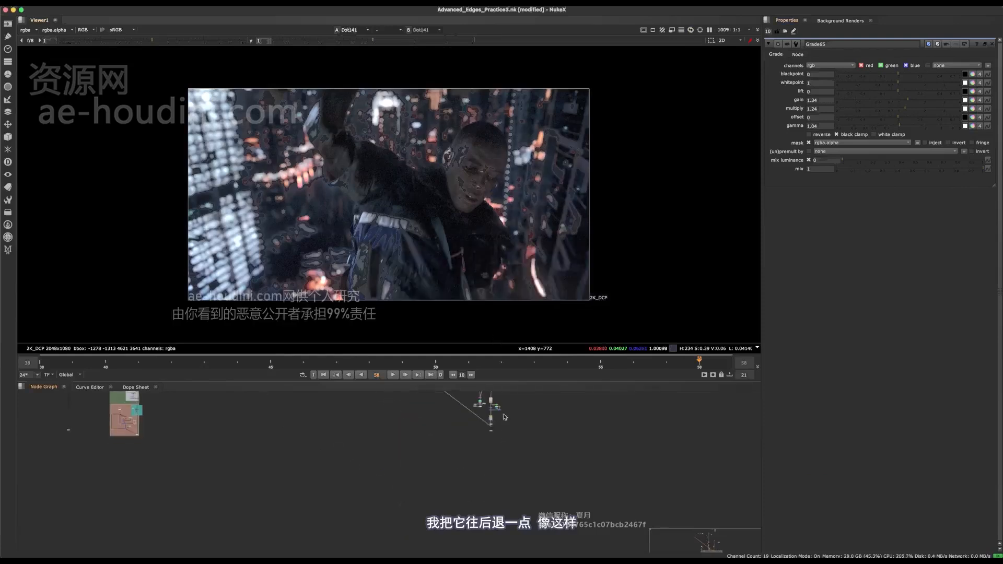
key(space)
scroll(462, 445, up, 8)
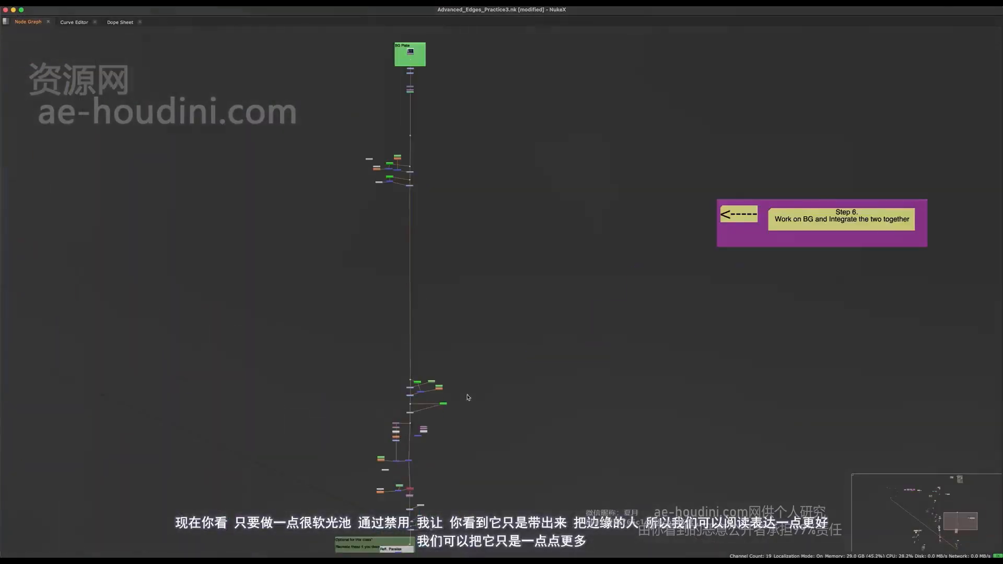
scroll(470, 438, up, 6)
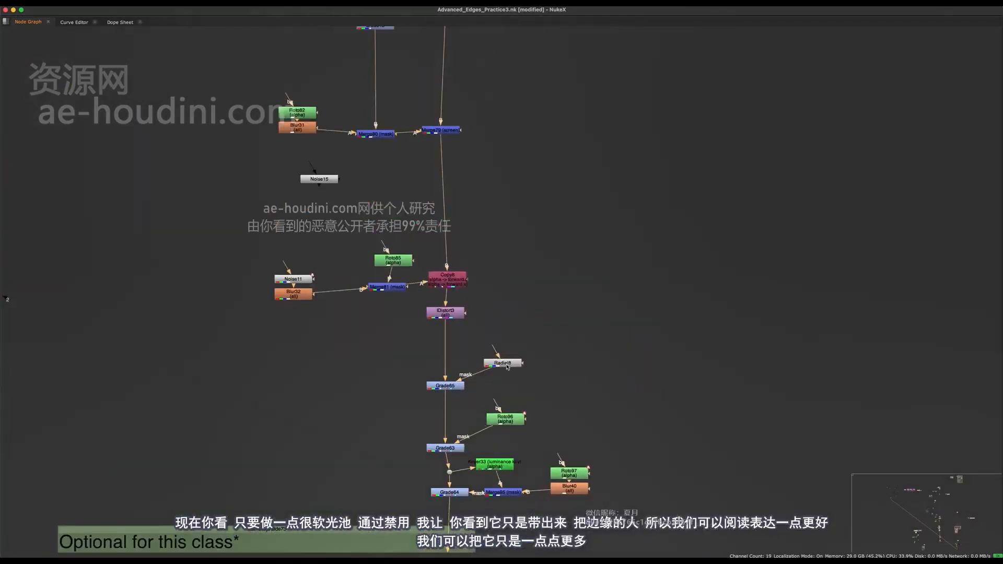
drag(507, 367, 572, 350)
middle_drag(572, 349, 552, 446)
- Compare the light behind the face with Grade65 disabled and enabled, and set its gain to 1.38
double_click(424, 484)
key(space)
key(d)
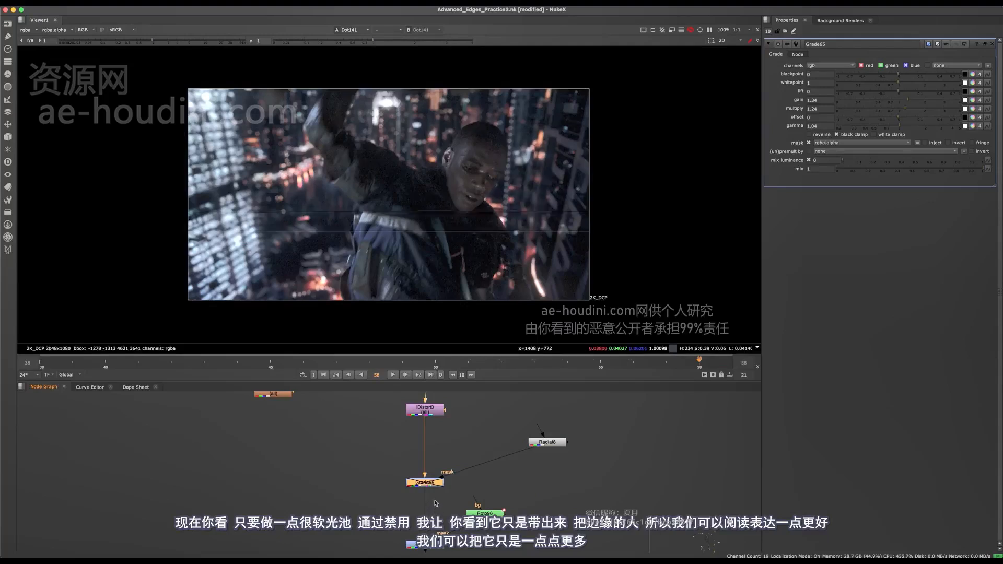
scroll(502, 186, up, 4)
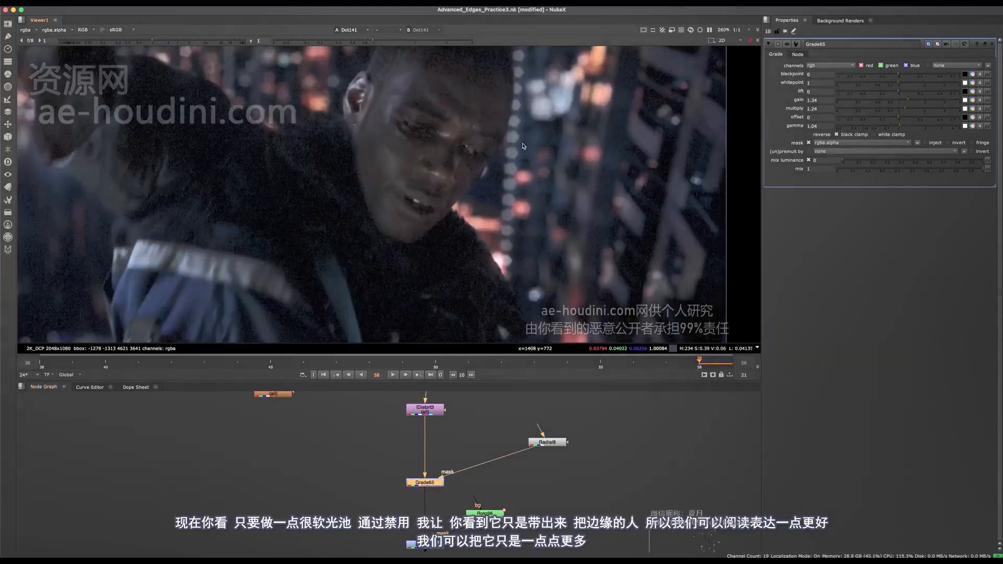
key(d)
key(d)
key(d)
middle_drag(481, 126, 508, 174)
key(d)
key(d)
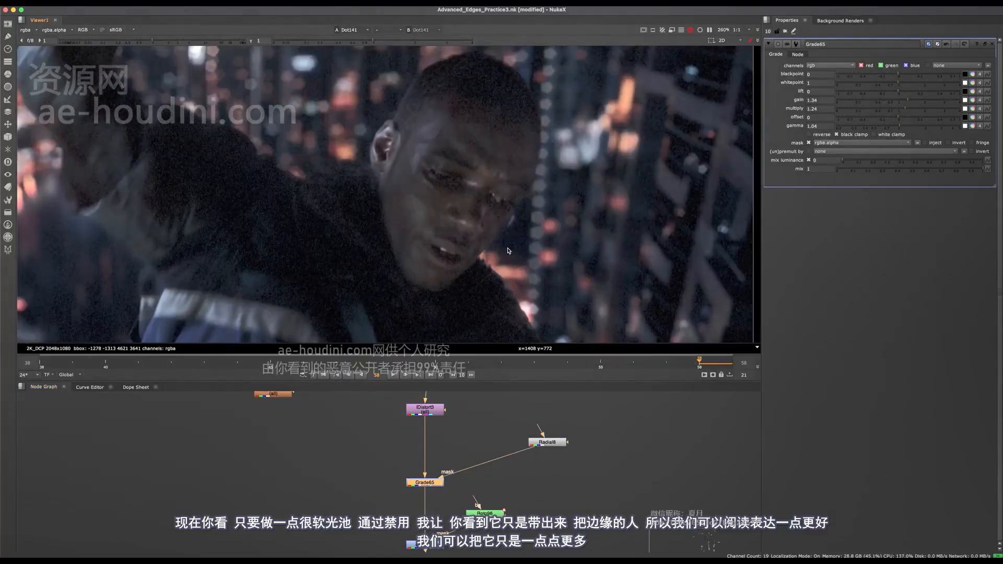
double_click(548, 443)
click(910, 212)
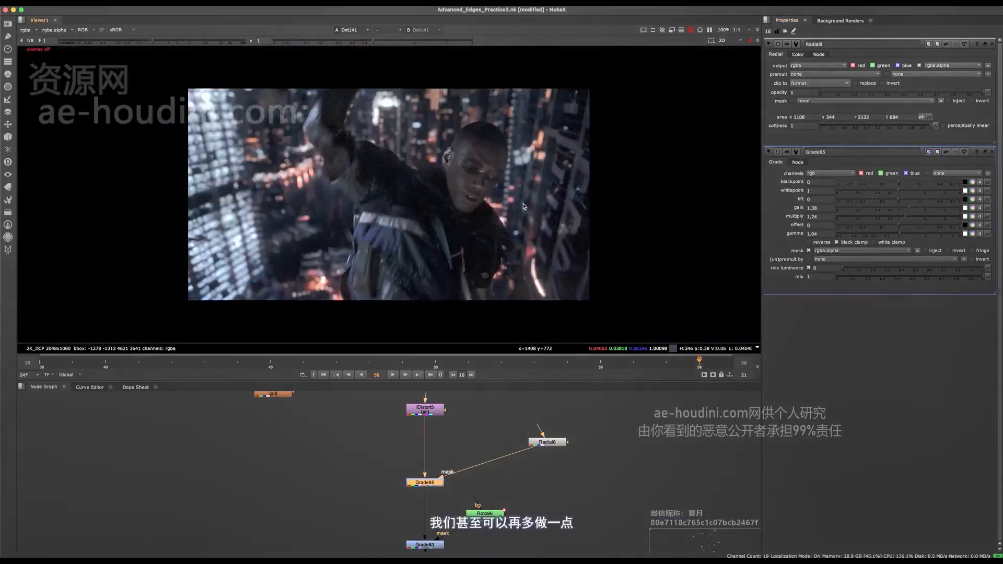
- Duplicate Radial8 and combine the copy with it through an over Merge feeding Grade65's mask
middle_drag(561, 450, 492, 464)
drag(485, 456, 540, 468)
key(super+c)
click(458, 418)
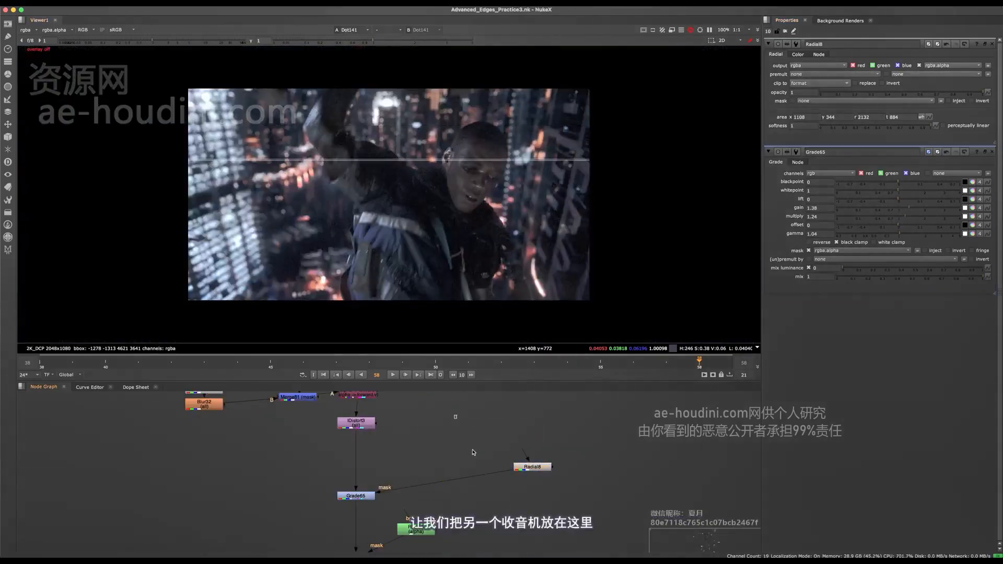
key(super+v)
key(m)
drag(510, 425, 467, 479)
click(467, 421)
double_click(470, 425)
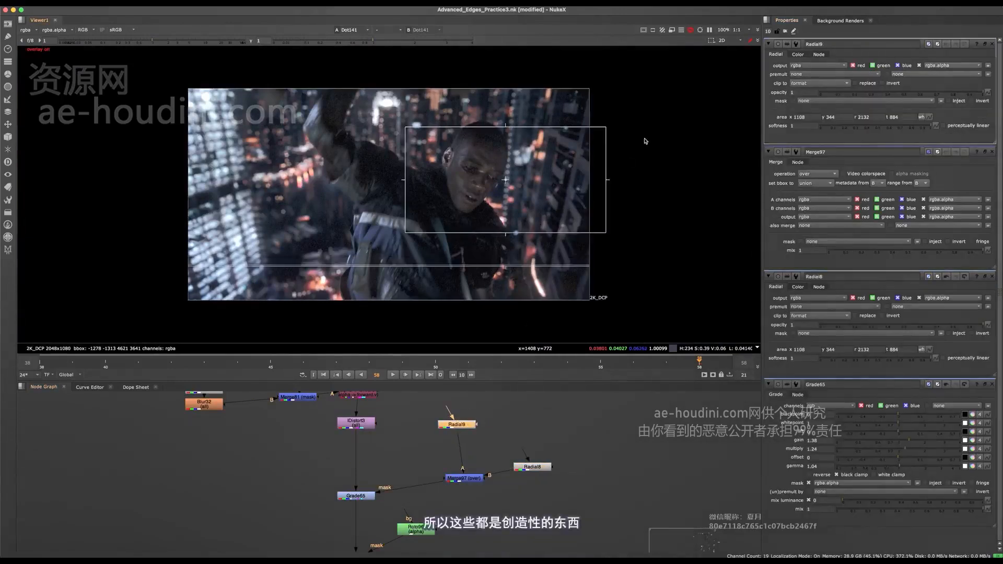
- Narrow Radial9 and move it above the shoulder beside the head, to area 978, 580, 1736, 1120
click(993, 153)
click(993, 153)
click(993, 154)
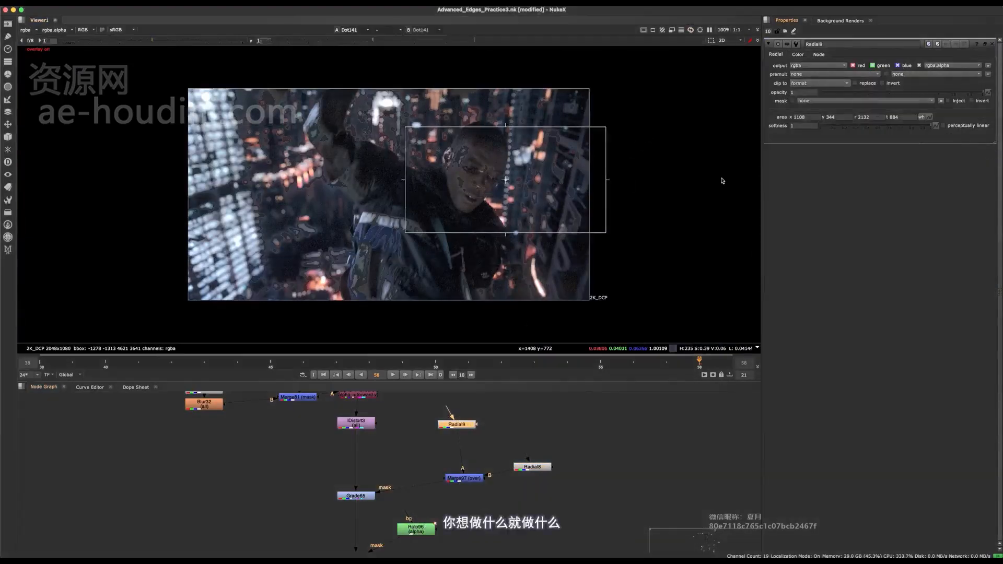
drag(606, 181, 480, 179)
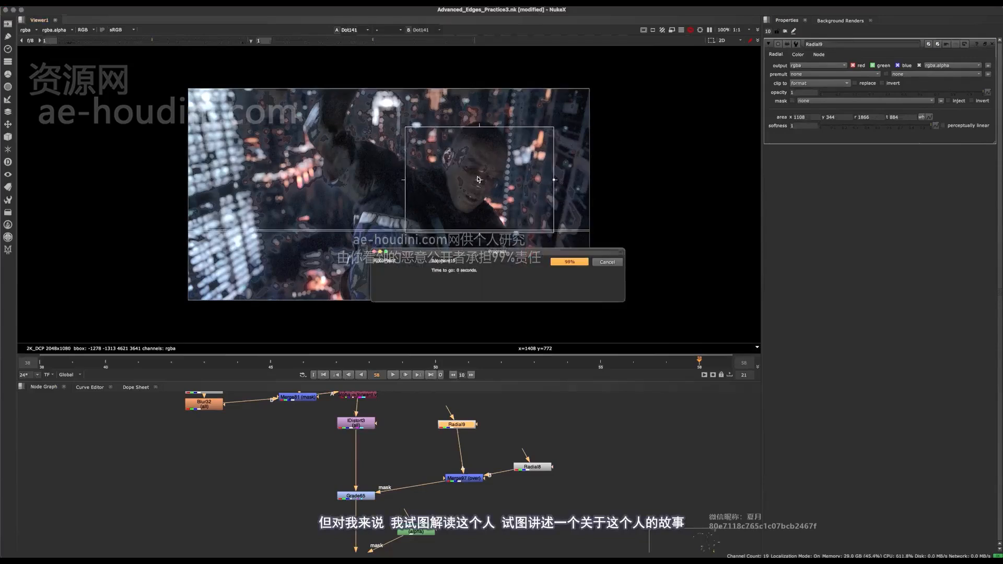
drag(479, 180, 456, 135)
key(o)
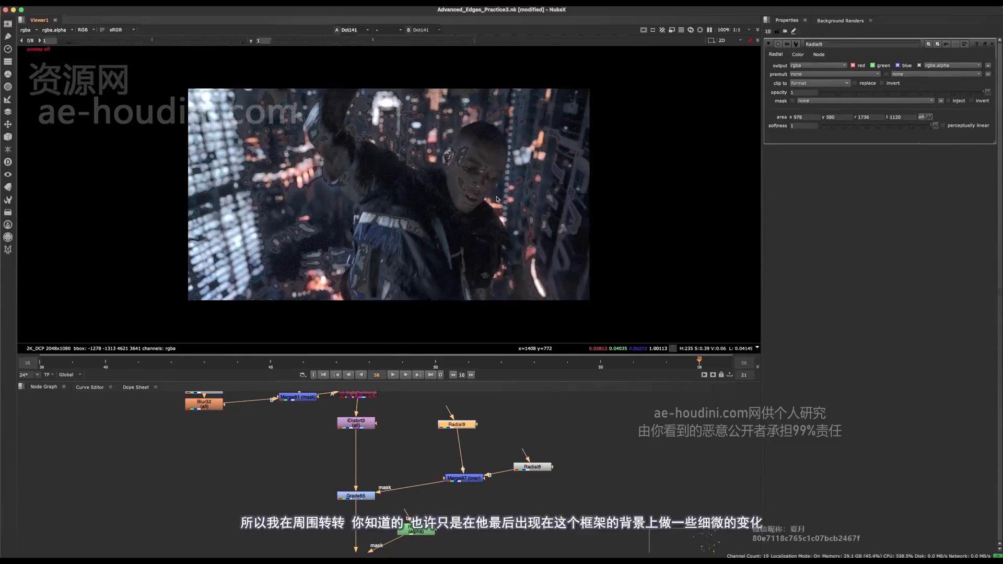
- Nudge Radial9 to area 951.5, 554.5, 1709.5, 1094.5, check the image without overlays and save the script
key(o)
scroll(461, 130, up, 2)
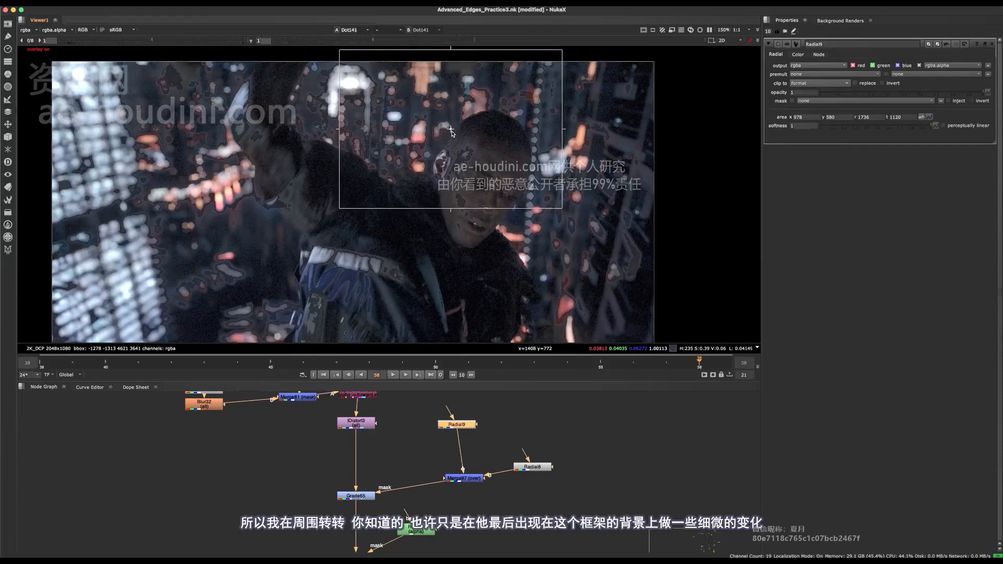
drag(445, 132, 437, 139)
key(o)
scroll(461, 143, down, 2)
key(ctrl+s)
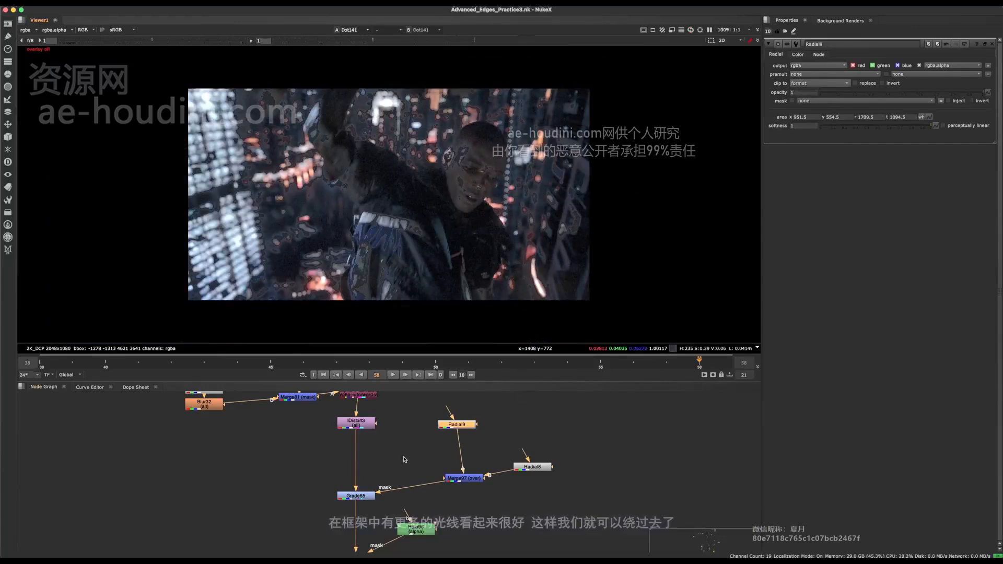
- Compare the final image with Grade65 disabled and enabled to judge the added light around the head
click(365, 496)
key(d)
key(d)
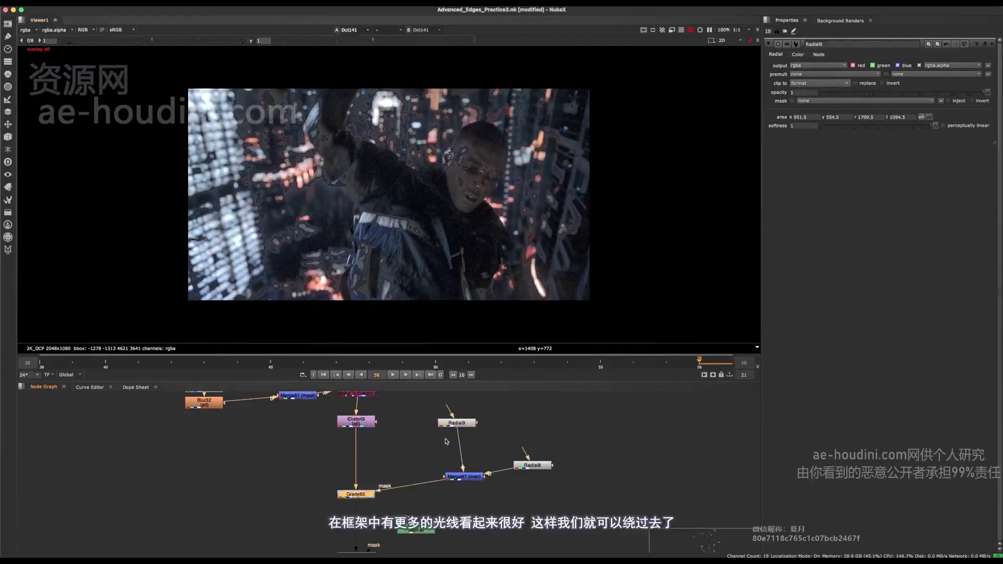
key(d)
- Duplicate Radial9 with its Merge and insert the copied Merge between Merge97 and Grade65's mask input
scroll(445, 441, down, 2)
scroll(409, 438, up, 3)
drag(550, 412, 376, 532)
drag(416, 507, 502, 513)
drag(569, 418, 438, 555)
key(ctrl+c)
key(ctrl+v)
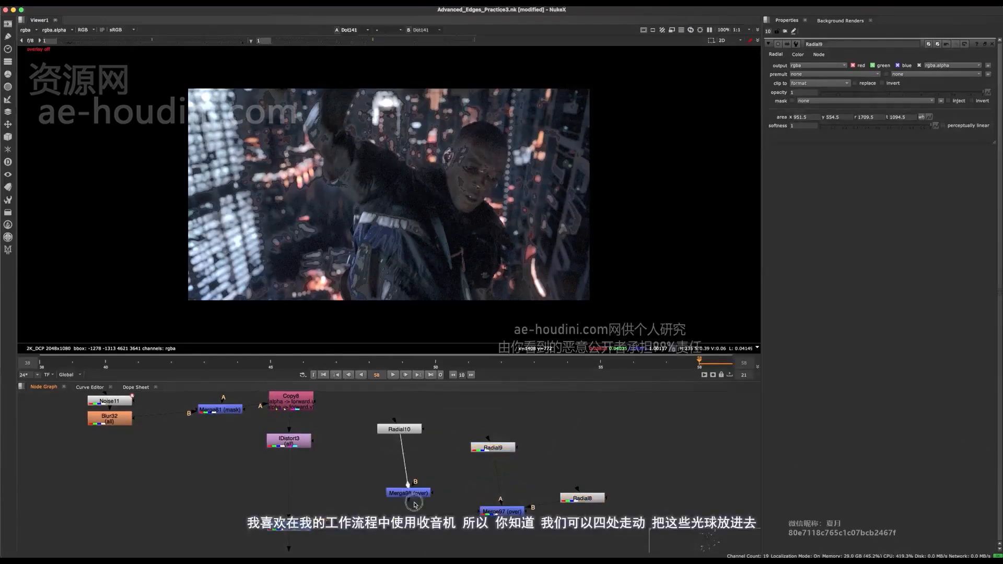
drag(410, 494, 402, 516)
click(399, 503)
click(403, 433)
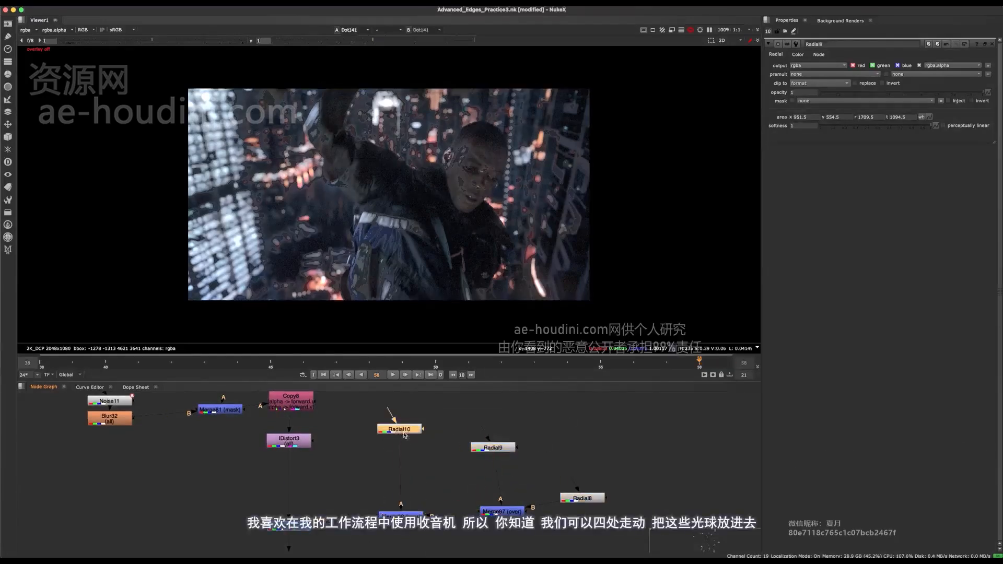
- Move Radial10 over the dark area beside the jacket and enlarge it to area 135, 50, 1187, 700
double_click(404, 435)
drag(448, 138, 353, 216)
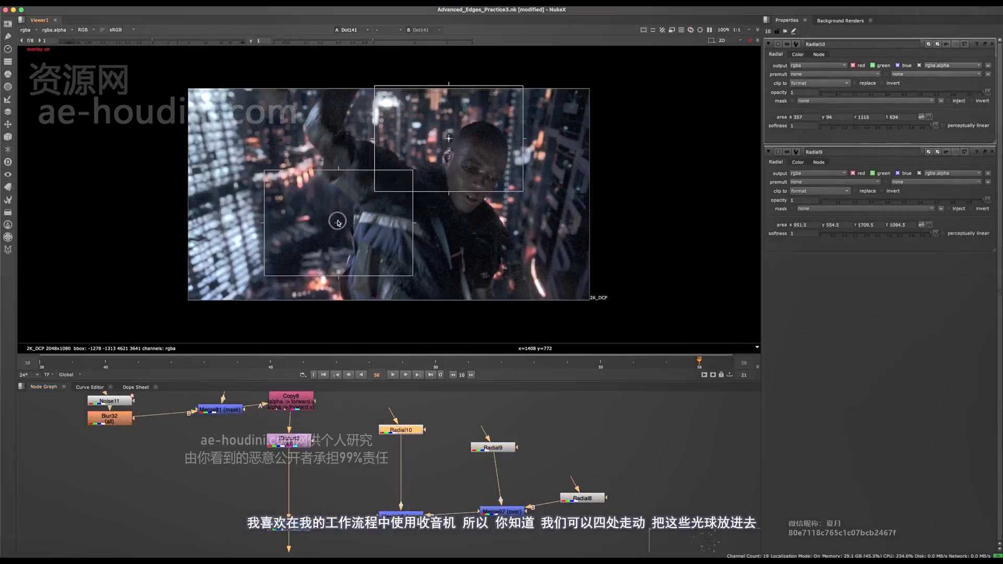
key(o)
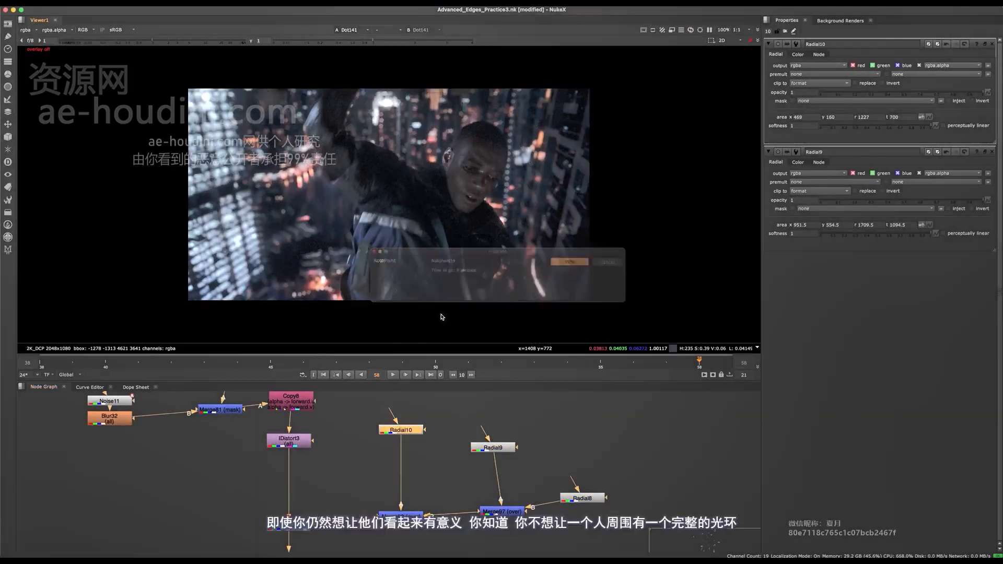
key(o)
drag(279, 217, 325, 217)
key(o)
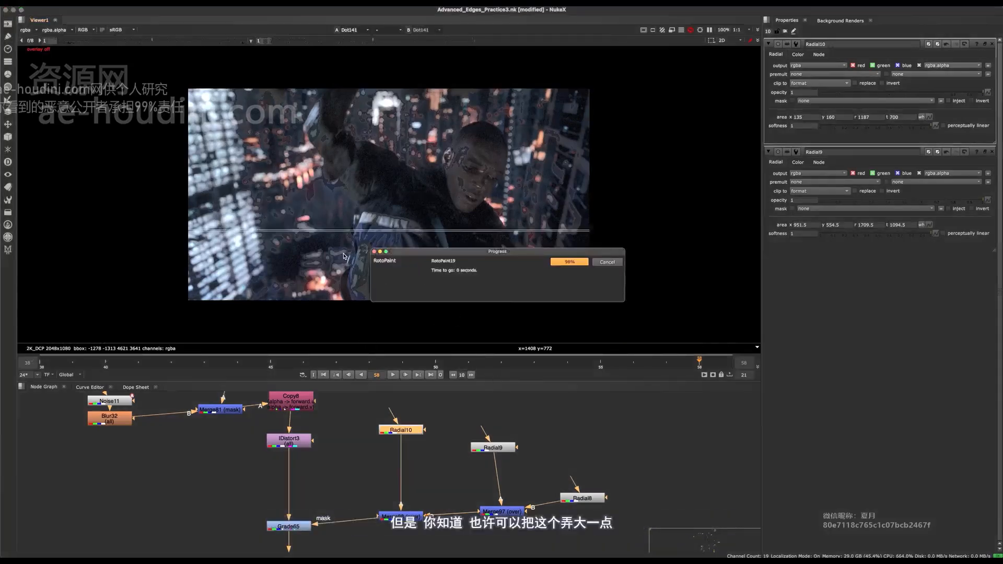
key(o)
drag(321, 270, 321, 290)
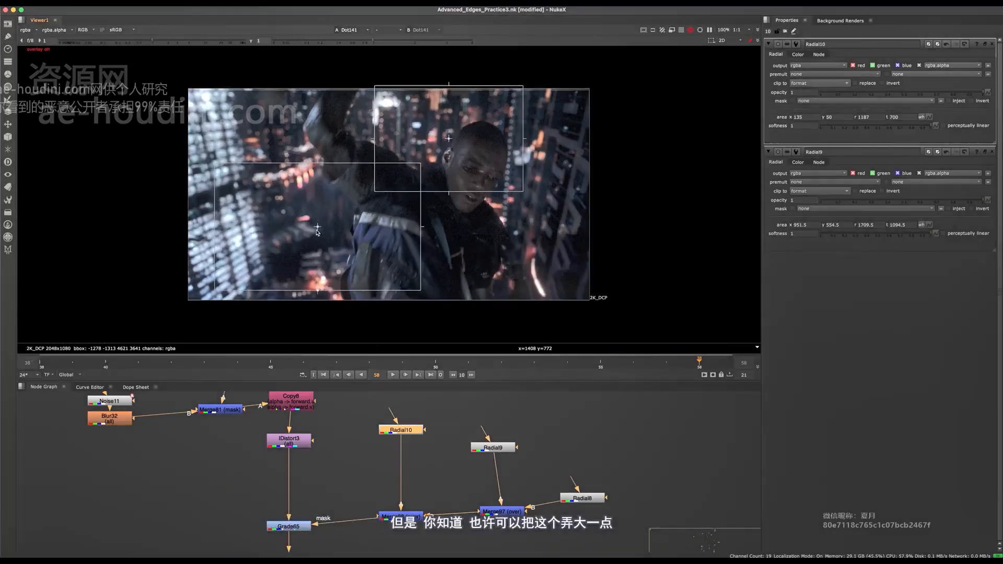
- Try Radial10 lower in the frame at area 163, -48, 1215, 602, and undo the move
drag(318, 228, 322, 244)
key(o)
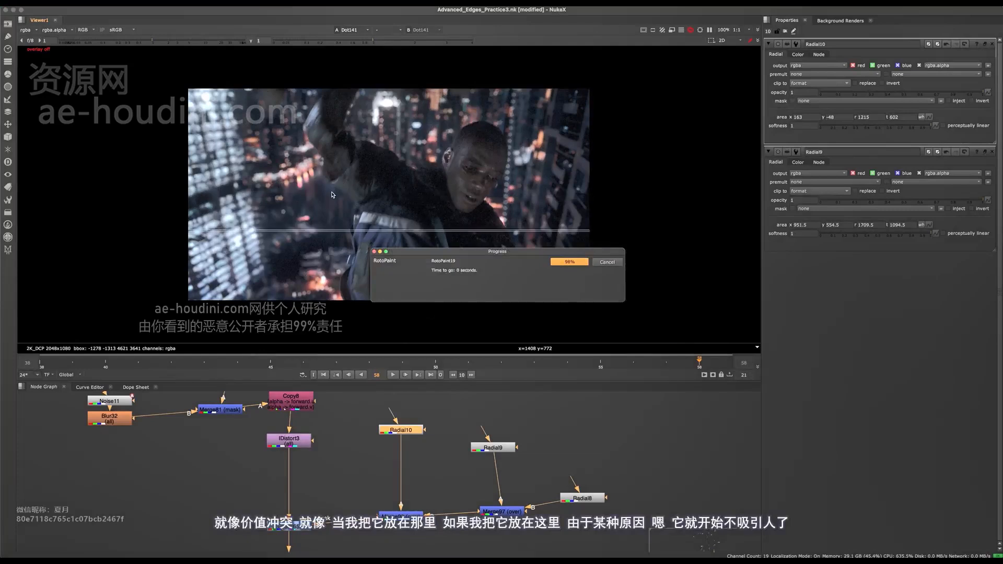
scroll(335, 189, up, 4)
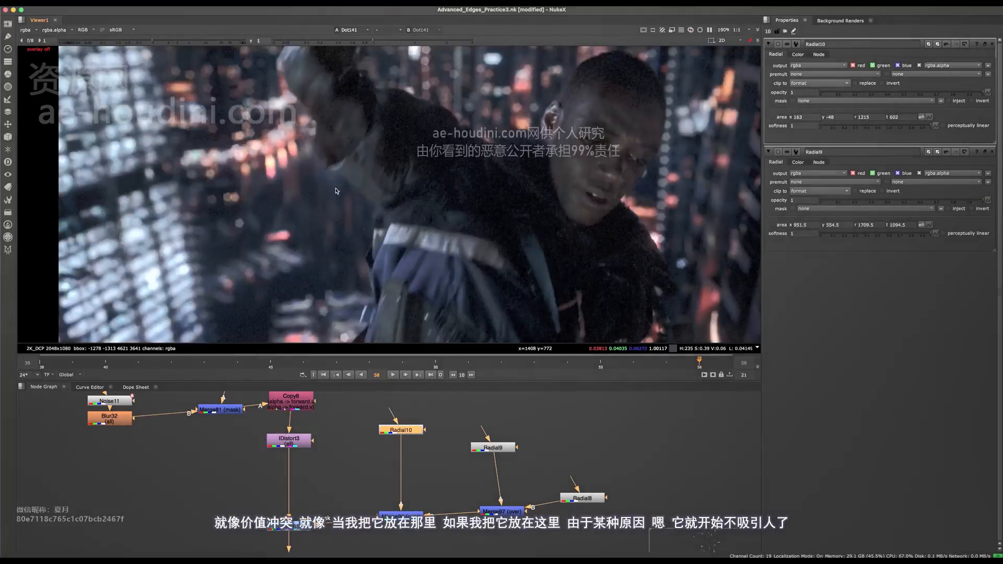
key(super+z)
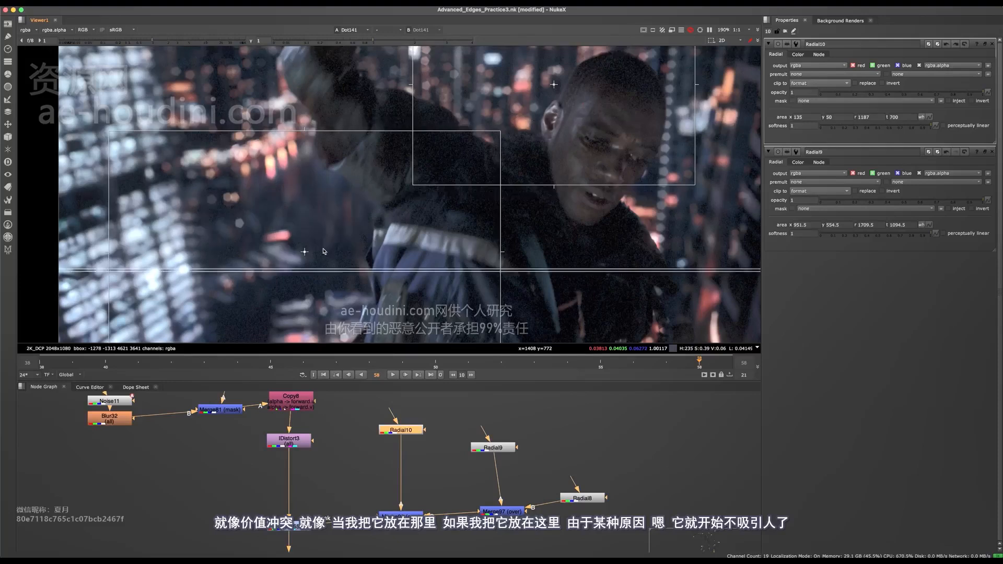
- Reposition Radial10 beside the jacket to area 140, -21.5, 1192, 607 and save the script
scroll(325, 162, up, 4)
scroll(342, 171, down, 3)
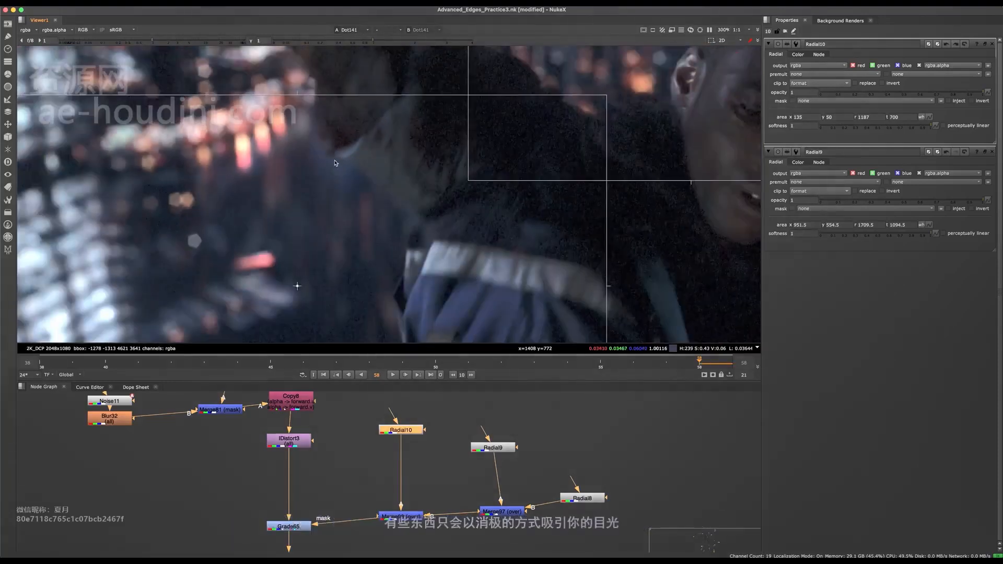
scroll(336, 176, up, 2)
scroll(326, 171, down, 4)
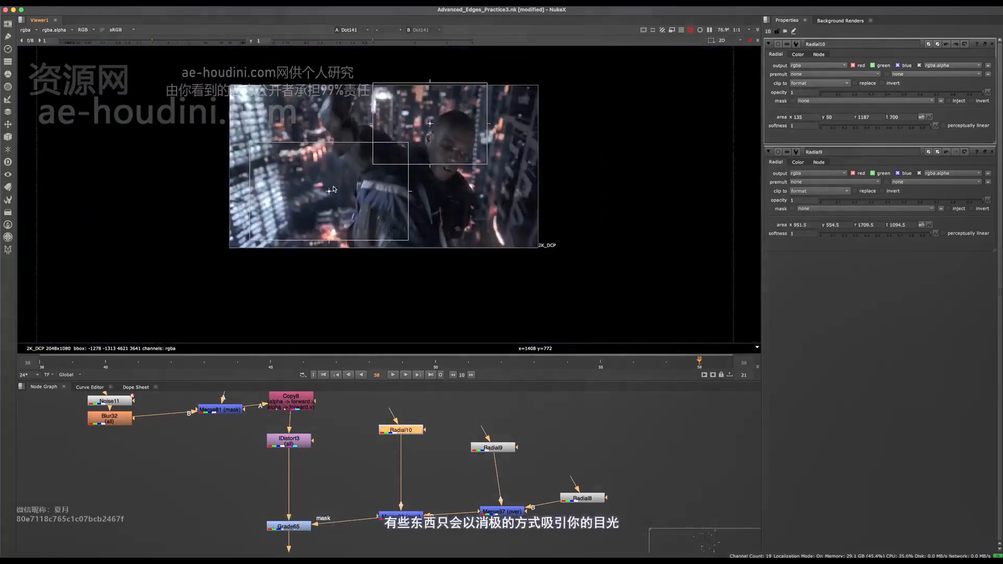
scroll(328, 189, up, 2)
mouse_move(327, 191)
mouse_down()
mouse_move(330, 208)
mouse_move(329, 182)
mouse_up()
scroll(318, 242, down, 1)
key(o)
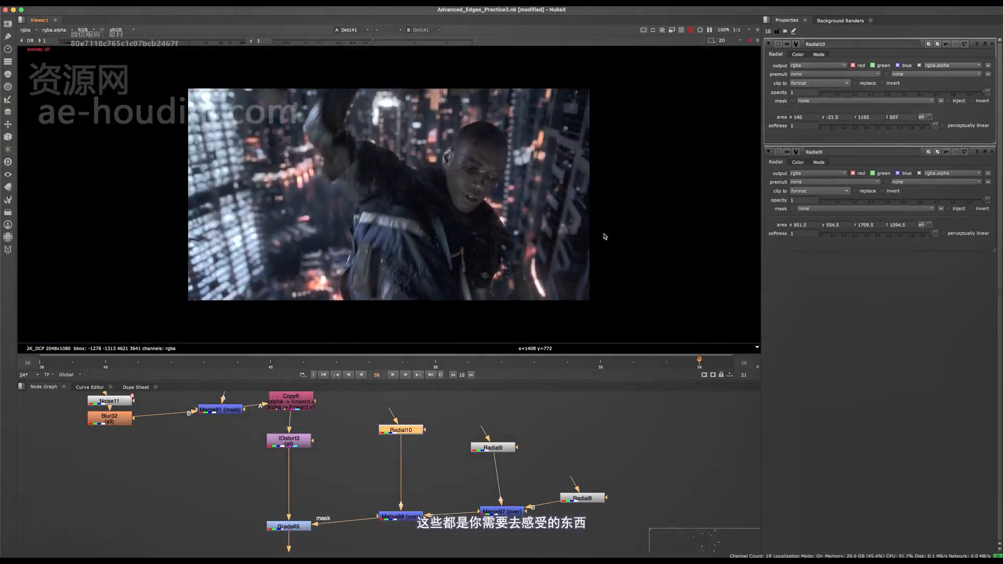
key(ctrl+s)
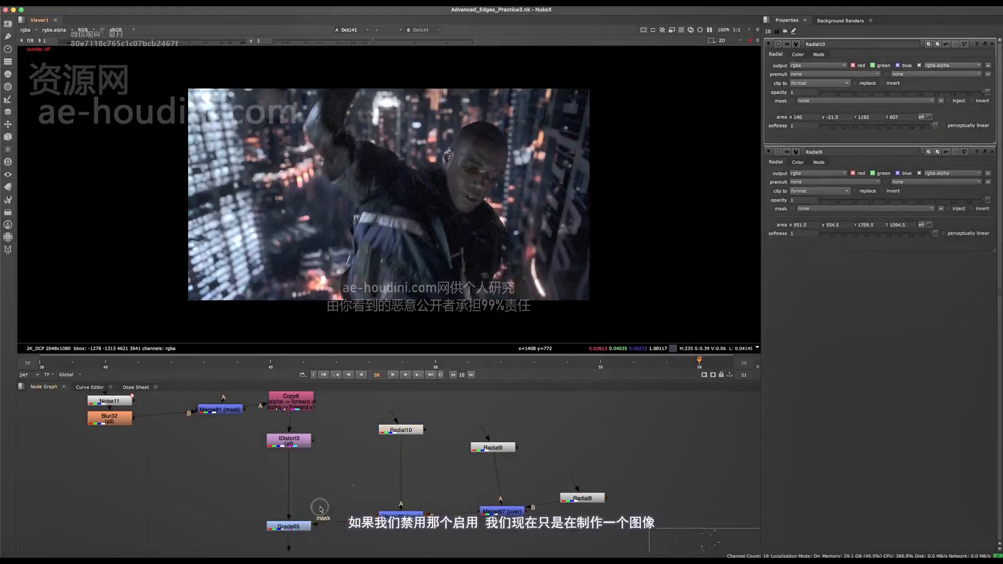
- Compare the final image with Grade65 disabled and enabled to judge all three light pools
middle_drag(321, 510, 320, 508)
click(301, 525)
key(d)
key(d)
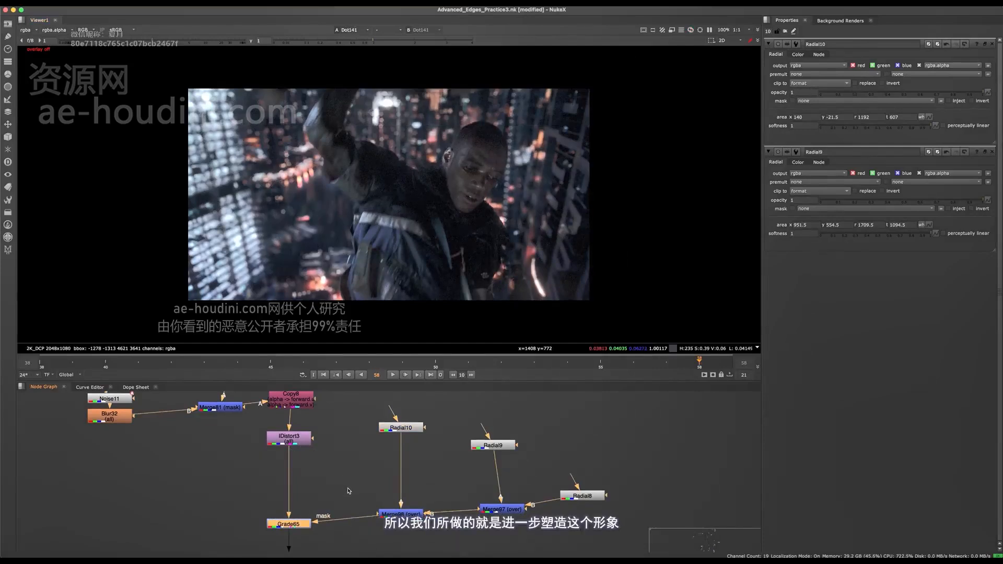
- Recheck the light pools by toggling Grade65 off and on, and save the script
key(d)
key(d)
key(d)
key(d)
key(super+s)
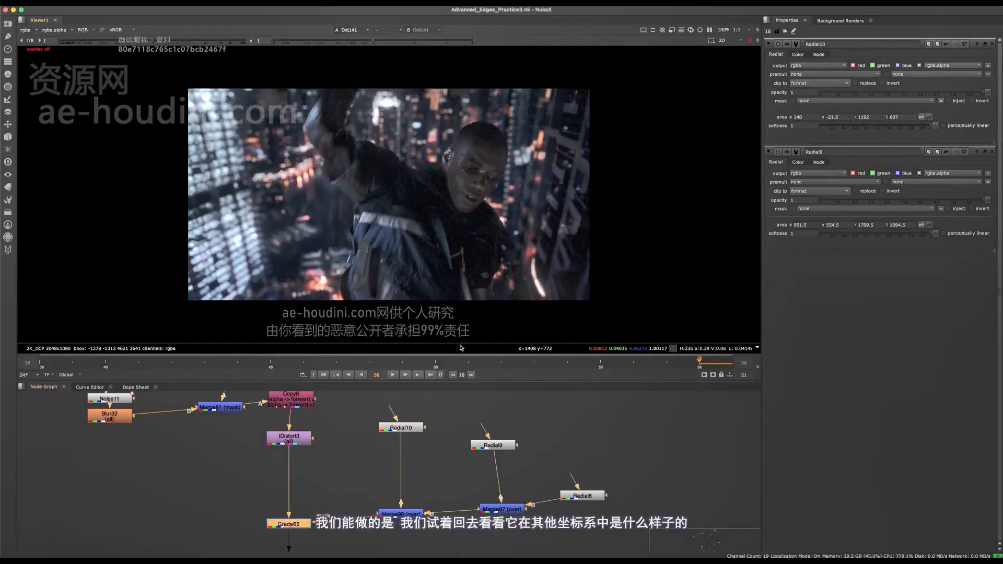
- Compare frame 40 with Grade65 disabled and enabled to check the light pools for negative side effects
click(249, 366)
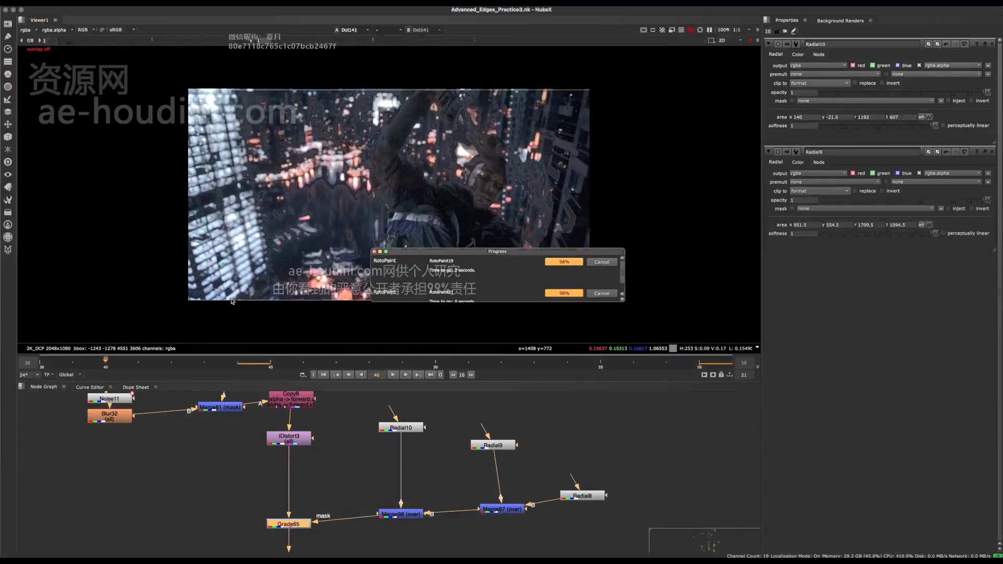
key(d)
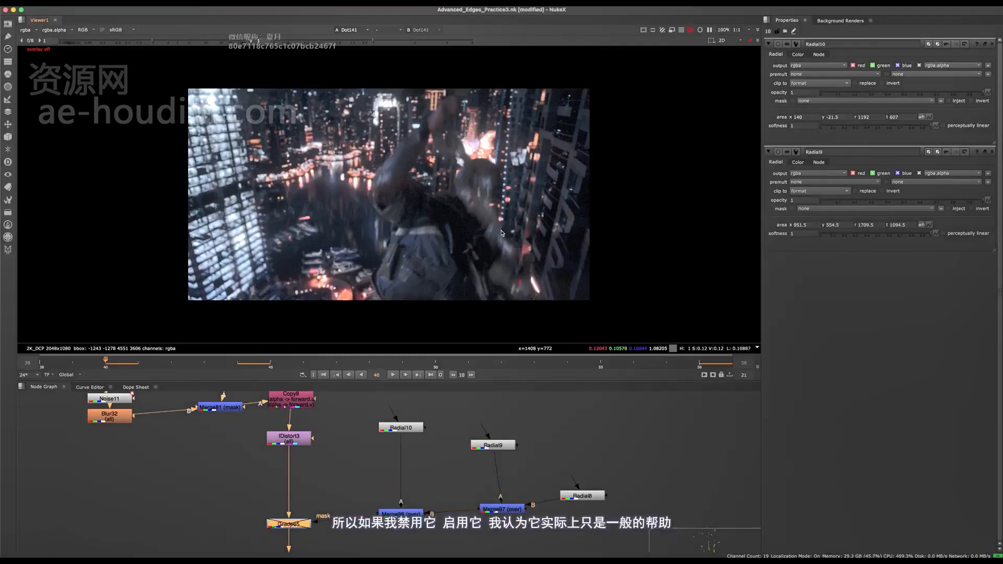
key(d)
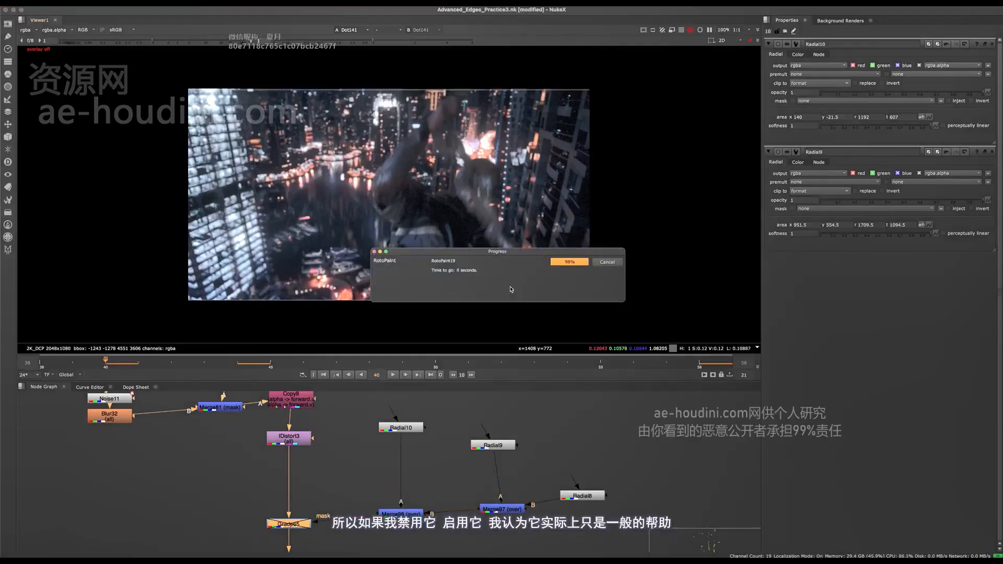
key(d)
key(d)
key(d)
key(d)
key(d)
key(d)
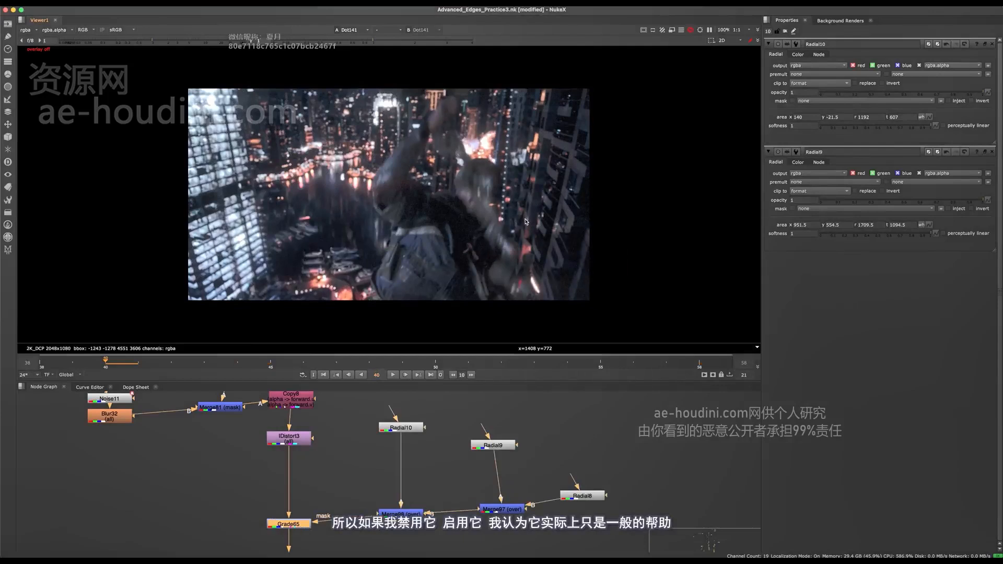
key(d)
key(d)
key(d)
key(d)
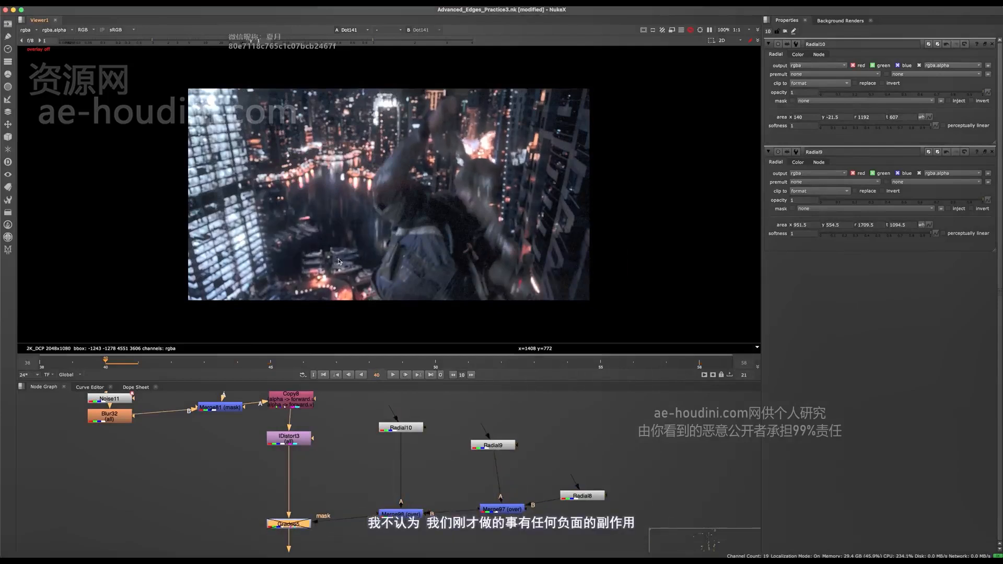
key(d)
key(d)
key(d)
key(d)
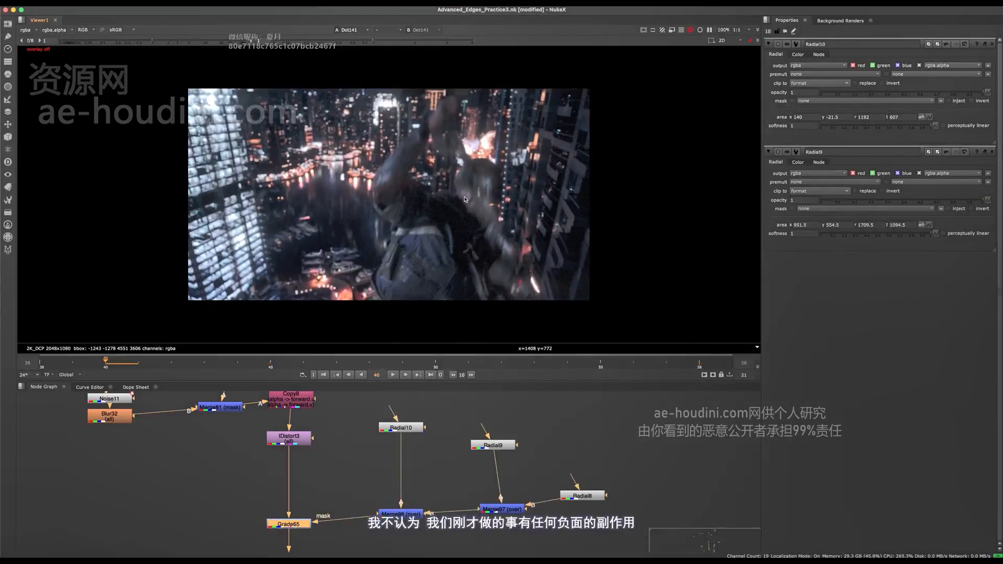
- Return to frame 58 and view the Clamp3 output at the very end of the node tree
click(701, 364)
scroll(413, 495, down, 5)
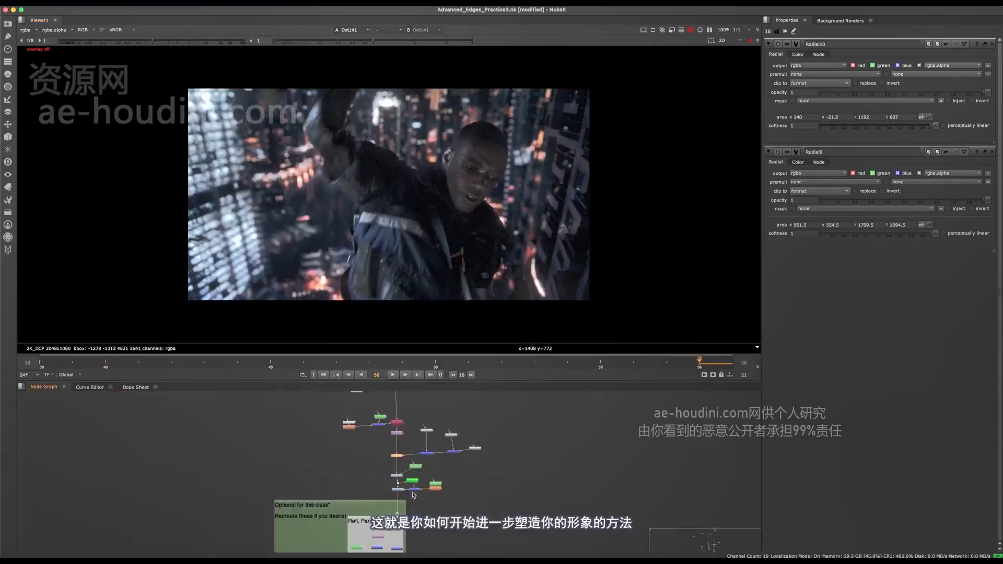
middle_drag(413, 495, 344, 456)
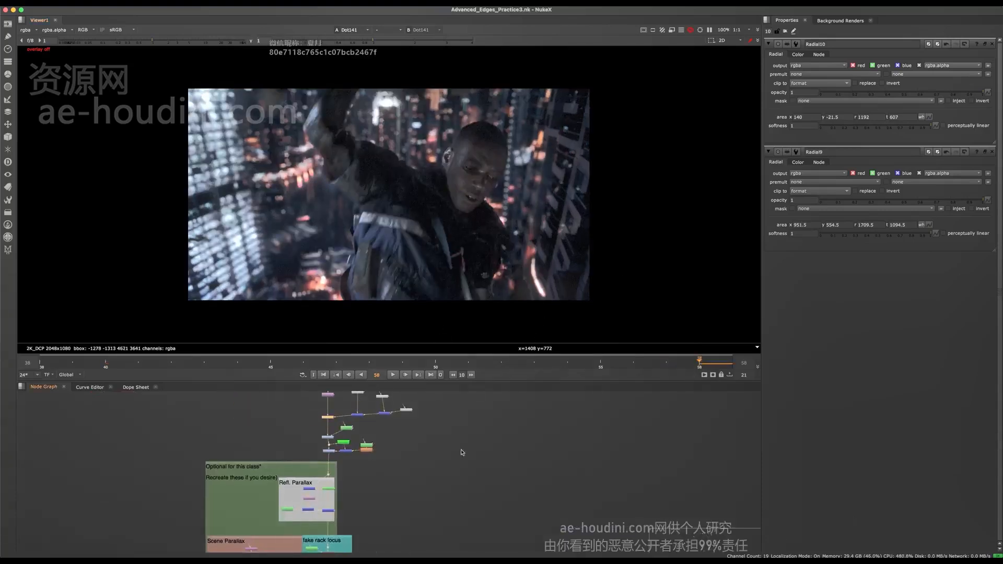
middle_drag(461, 453, 408, 390)
scroll(494, 475, down, 5)
middle_drag(444, 533, 458, 490)
scroll(391, 432, down, 10)
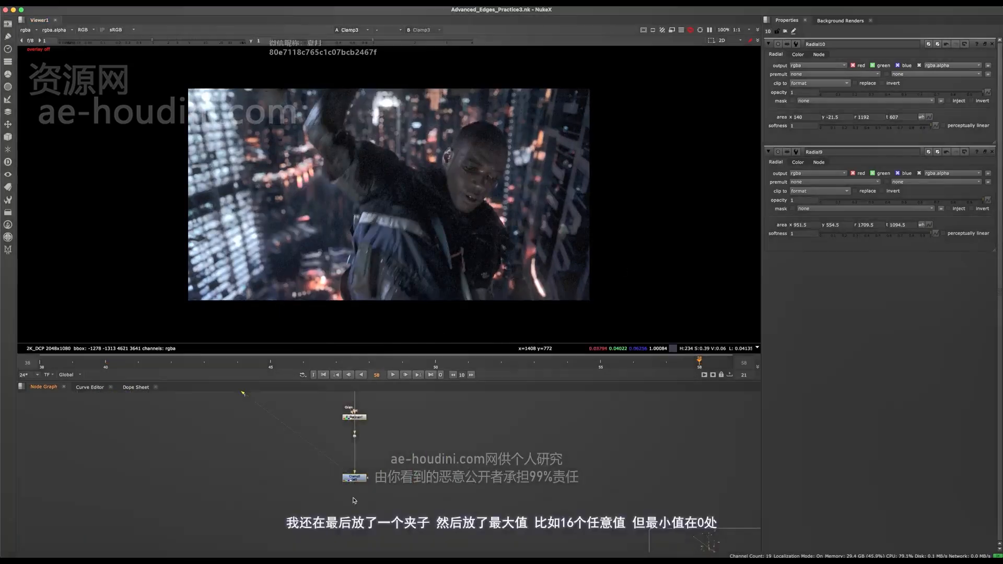
scroll(355, 492, up, 5)
click(364, 452)
key(1)
drag(364, 453, 361, 491)
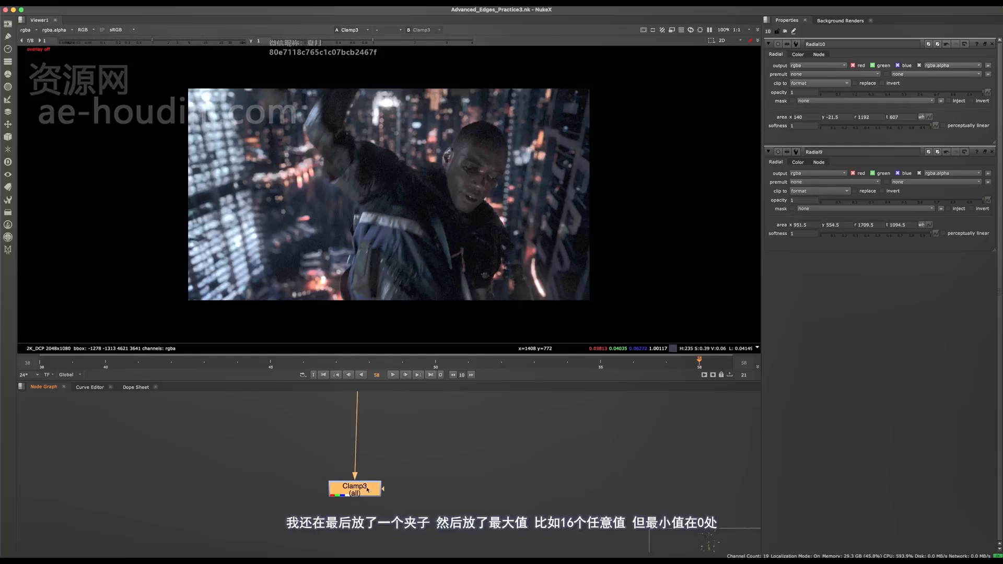
- Open Clamp3's settings and examine its minimum and maximum values
double_click(368, 489)
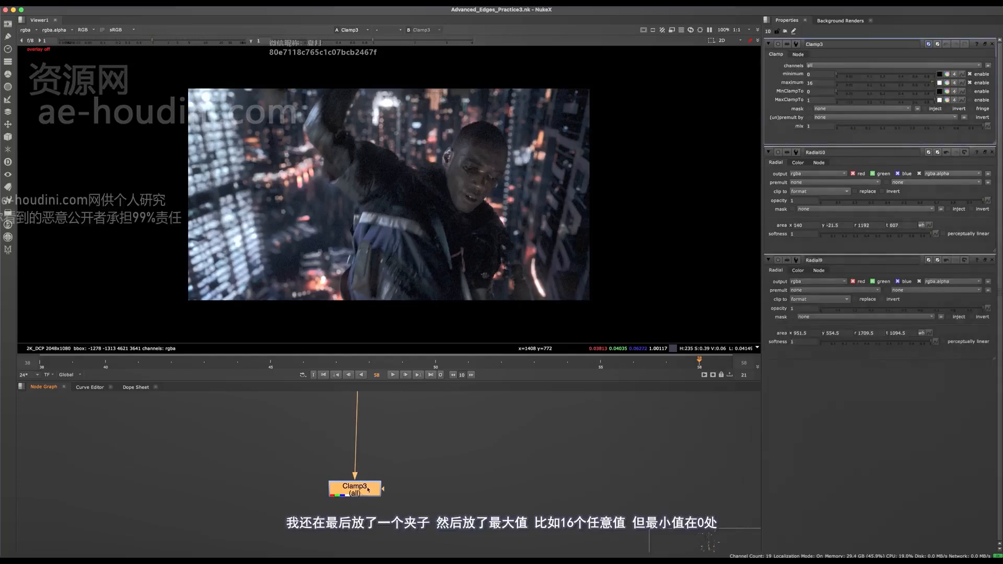
click(809, 83)
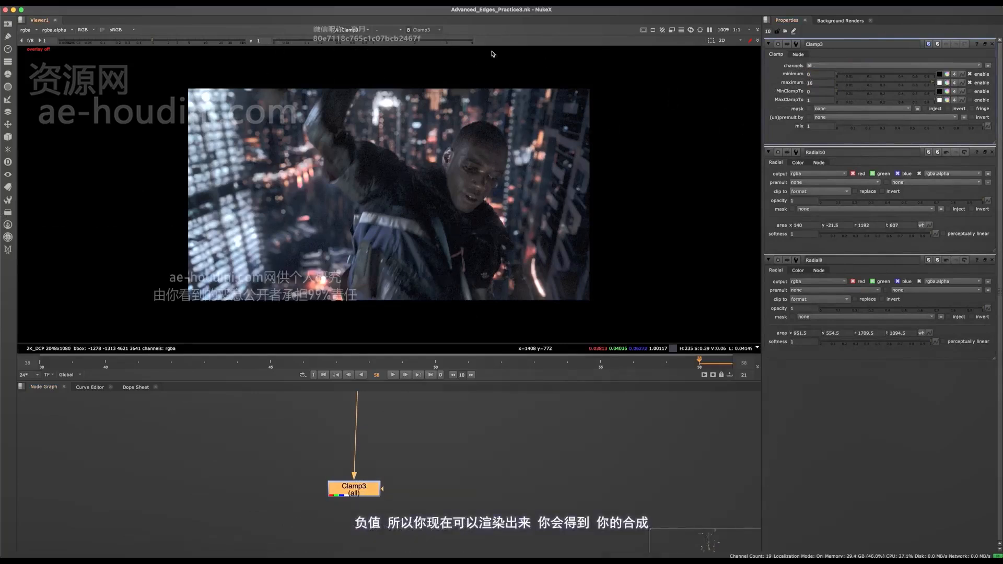
drag(355, 484, 360, 543)
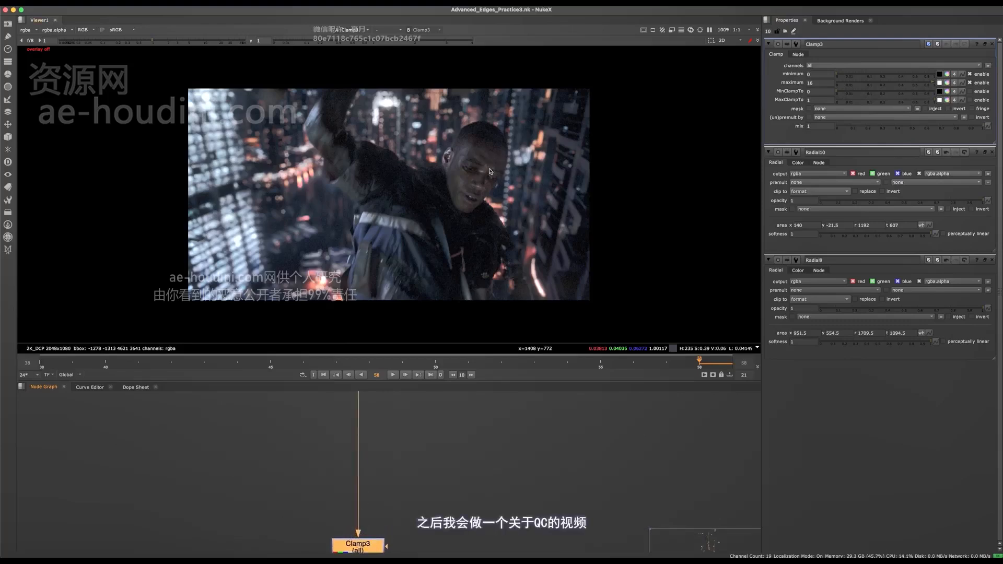
- Examine the final composite up close around the head, raised arm and background lights, and in the full frame
scroll(504, 289, up, 6)
middle_drag(472, 102, 544, 267)
scroll(632, 238, up, 6)
scroll(619, 213, down, 6)
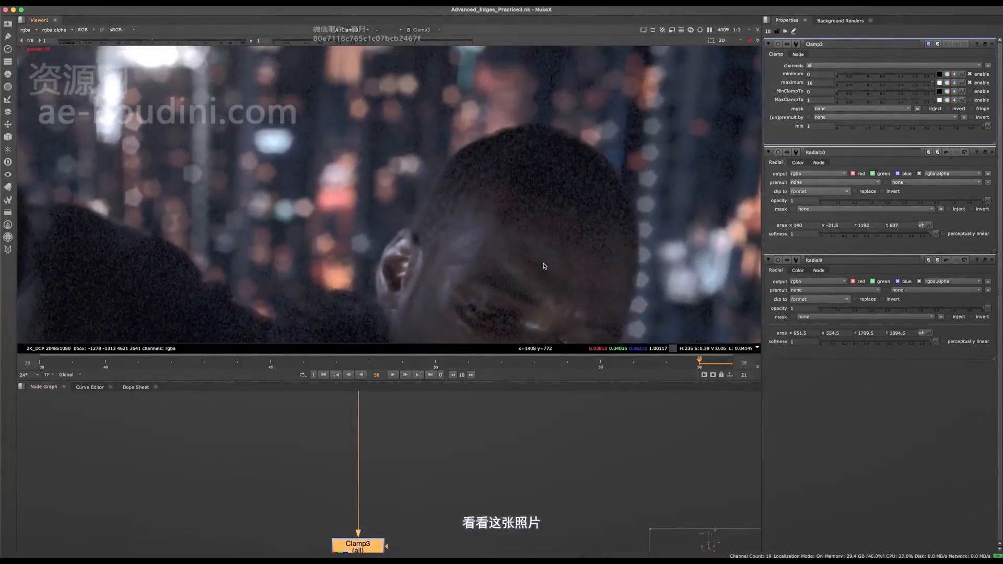
scroll(426, 272, up, 6)
middle_drag(426, 271, 705, 268)
middle_drag(377, 211, 594, 128)
mouse_move(410, 239)
middle_down()
mouse_move(636, 131)
mouse_move(538, 320)
mouse_move(515, 465)
mouse_move(449, 274)
middle_up()
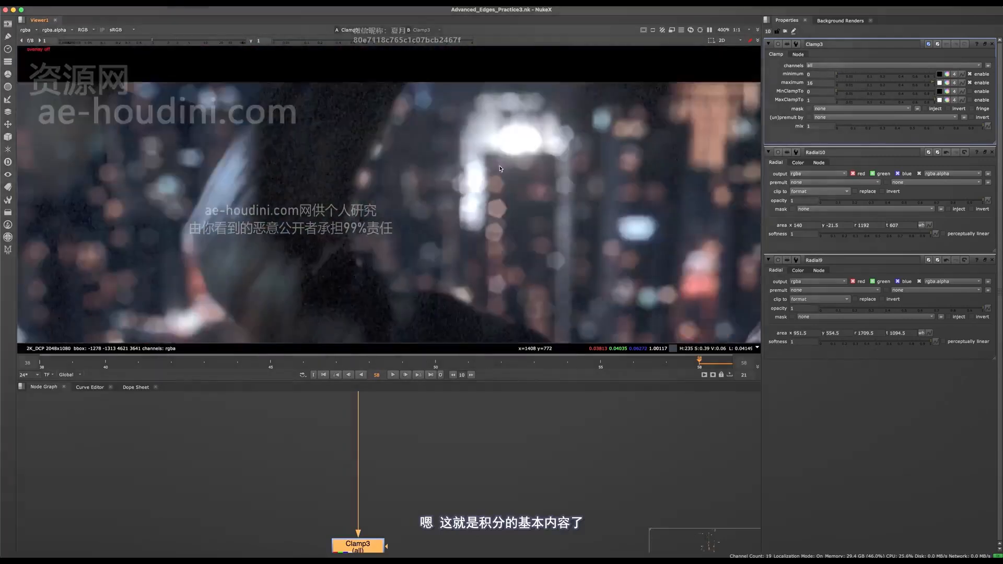
scroll(492, 230, down, 6)
middle_drag(507, 321, 419, 211)
key(f)
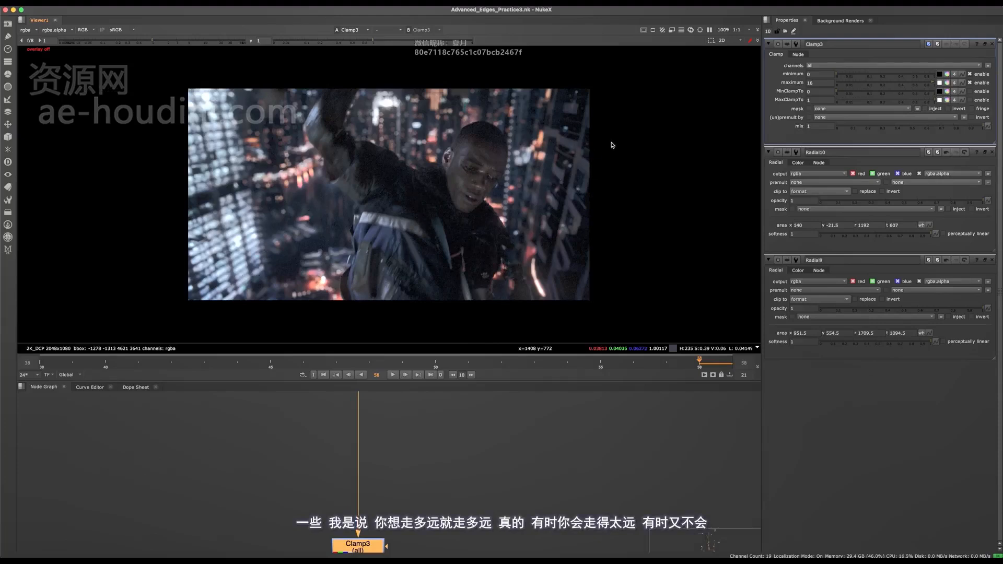
middle_drag(496, 207, 406, 183)
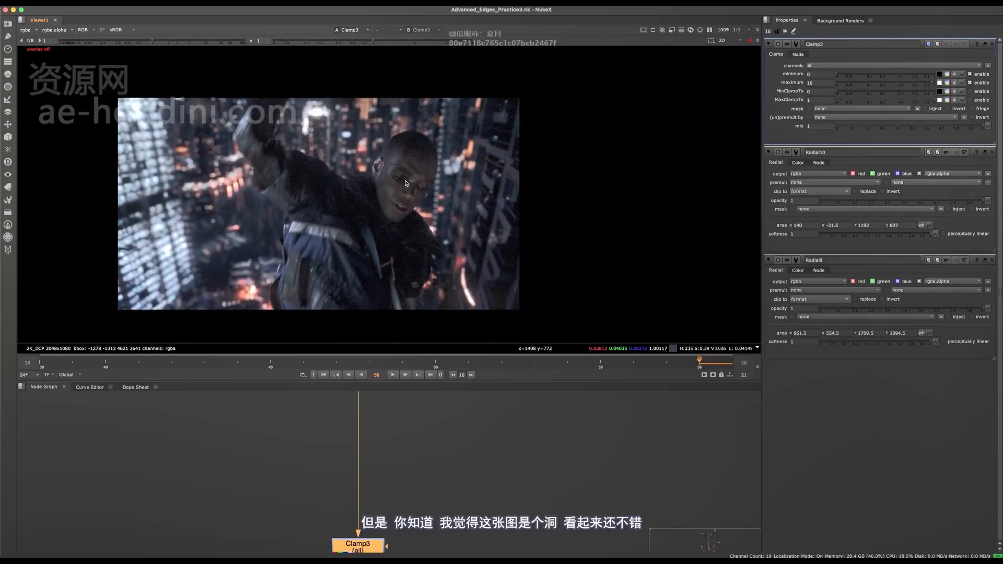
key(f)
- View the original Foreground Plate read node for comparison with the final composite
alt+middle_drag(396, 434, 366, 399)
middle_drag(309, 417, 371, 400)
click(304, 437)
key(1)
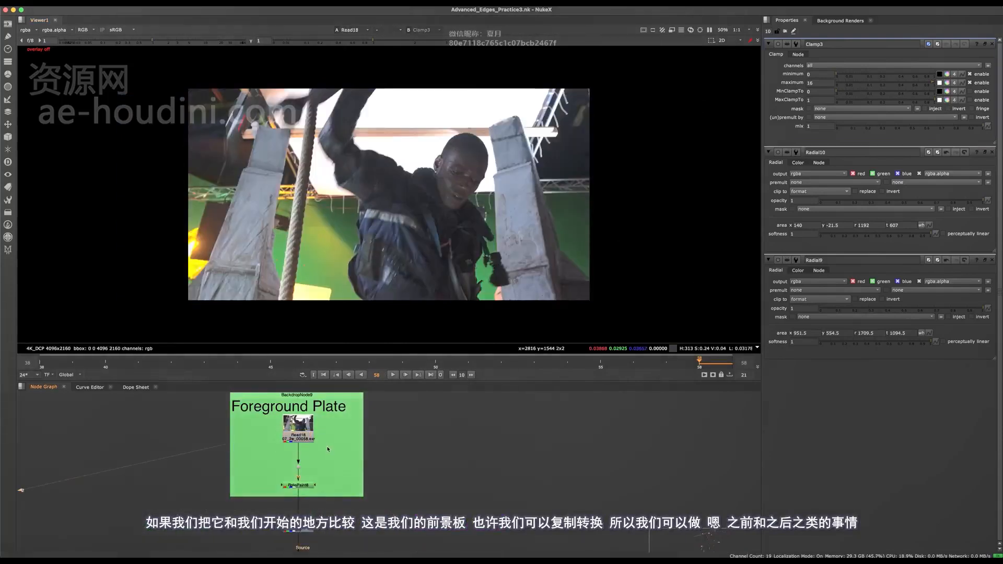
- Paste a copy of the Reposition group beside the Foreground Plate, with its Reformat fed by the plate's read node
middle_drag(336, 526, 348, 418)
alt+middle_drag(357, 445, 355, 120)
key(space)
alt+middle_drag(354, 119, 339, 183)
alt+middle_drag(357, 452, 398, 390)
drag(417, 340, 251, 423)
alt+middle_drag(387, 361, 361, 465)
middle_drag(392, 52, 381, 502)
alt+middle_drag(372, 306, 413, 209)
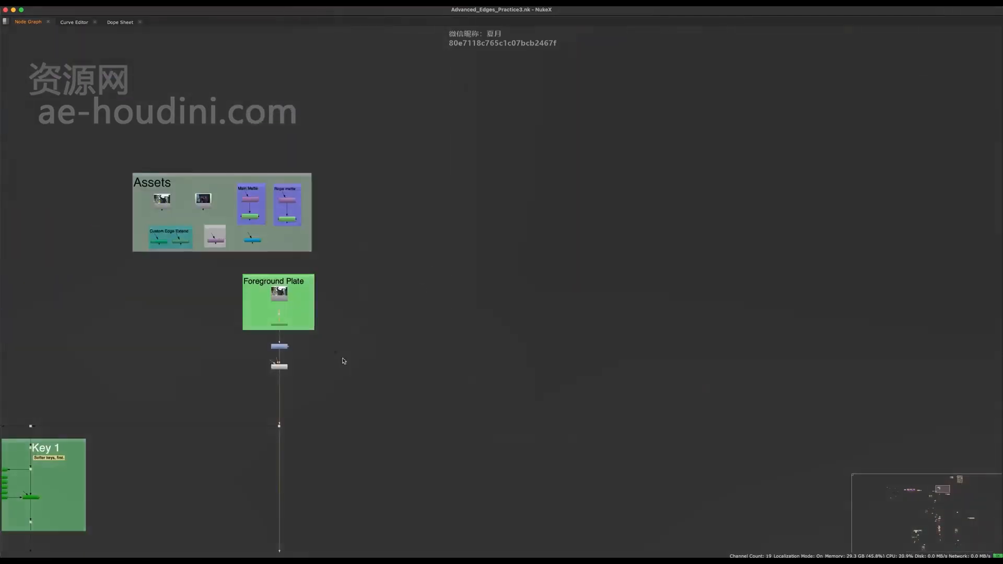
key(super+v)
alt+middle_drag(345, 360, 405, 339)
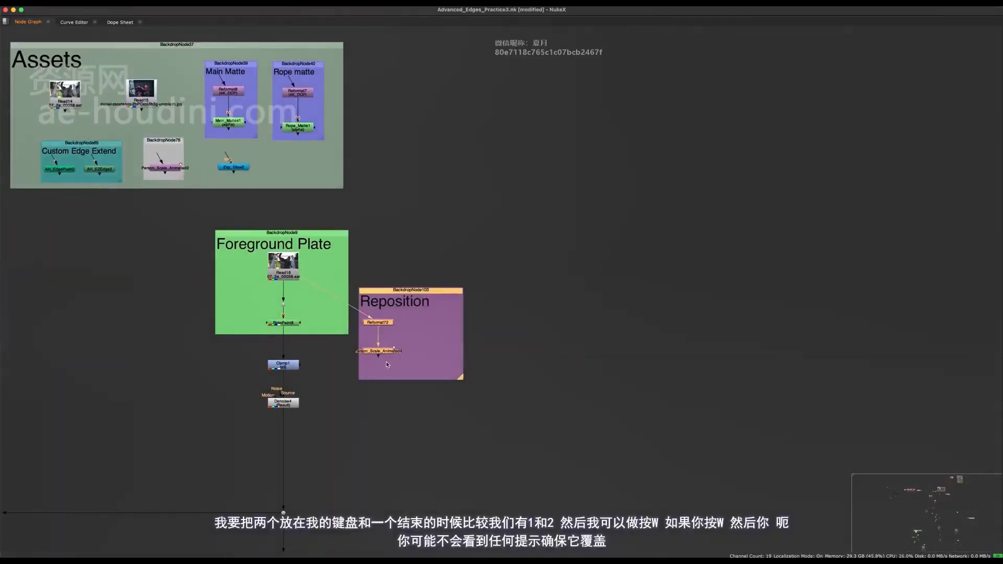
- Move the Reposition copy clear of the Foreground Plate and view its Person_Scale_Animated output
drag(388, 367, 457, 419)
click(408, 467)
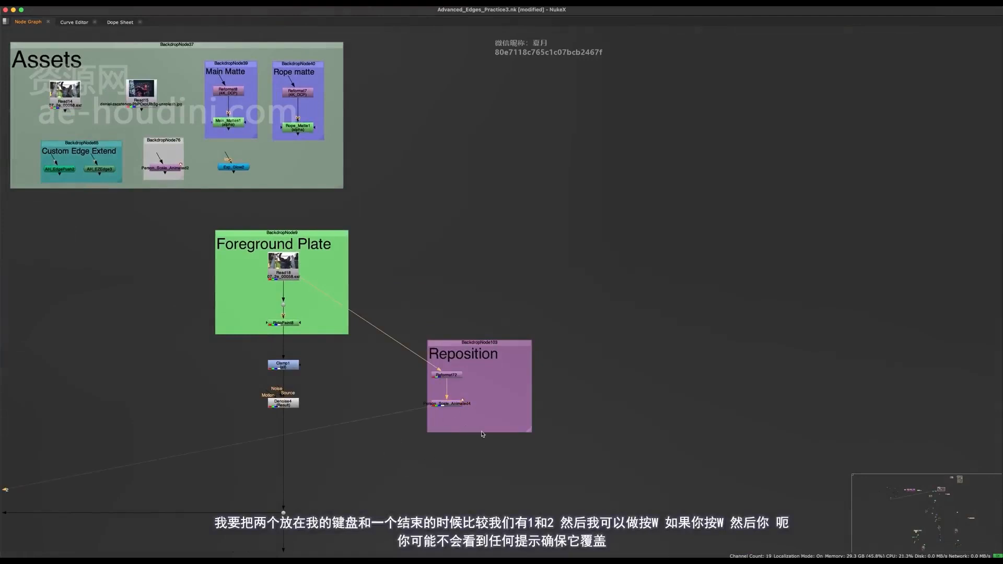
key(space)
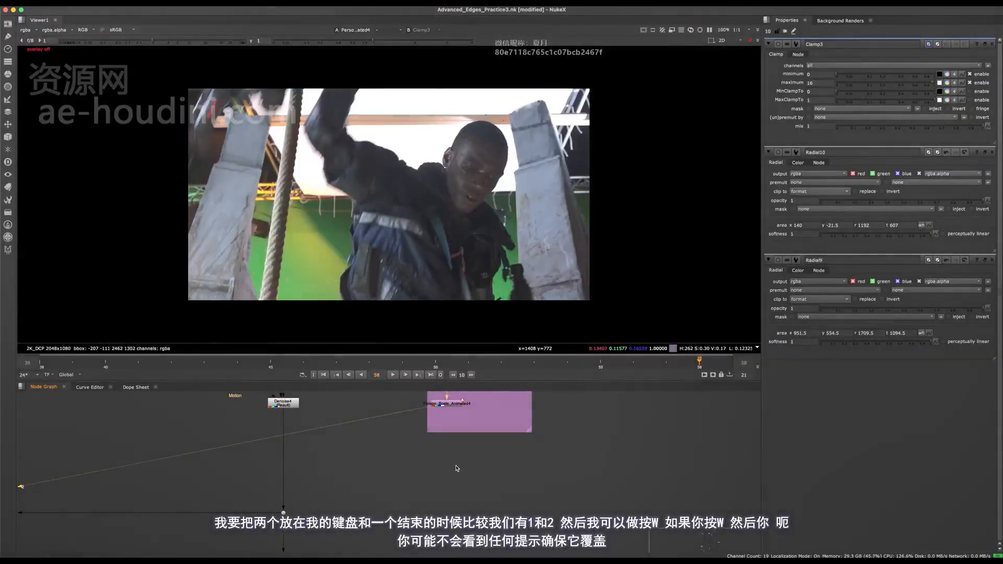
- Turn on the viewer's wipe comparison and close all open node property panels
key(w)
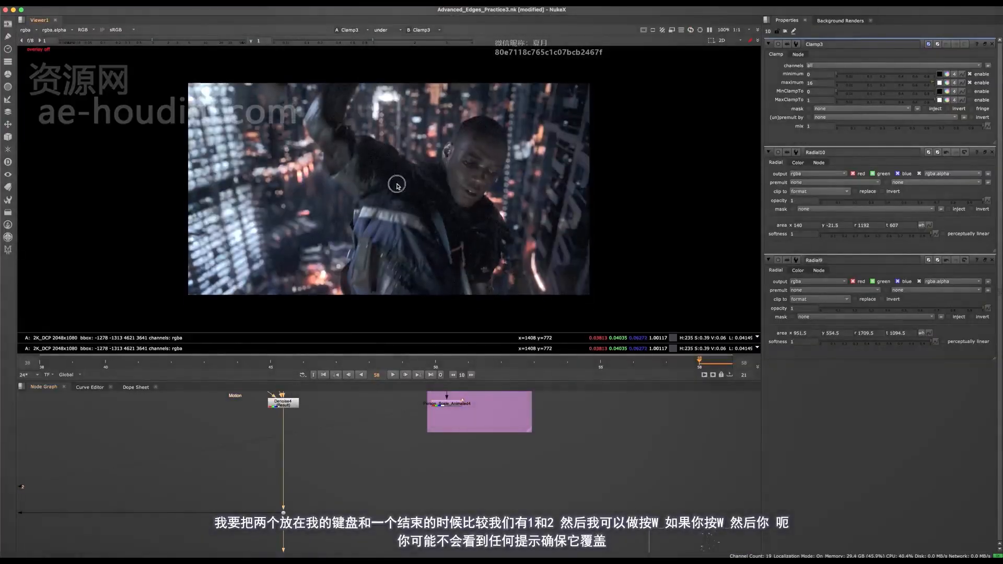
key(o)
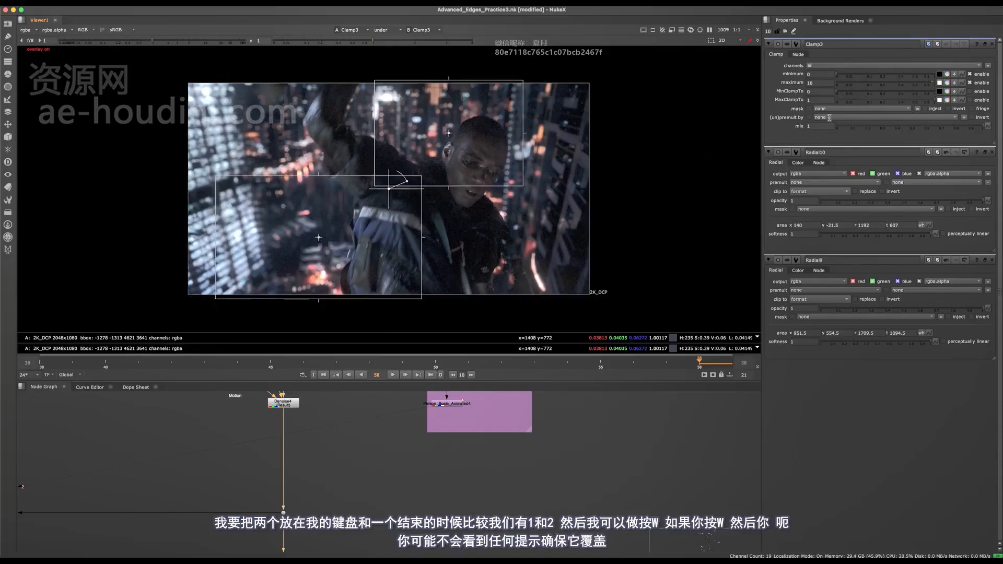
click(992, 45)
click(992, 45)
click(992, 45)
key(o)
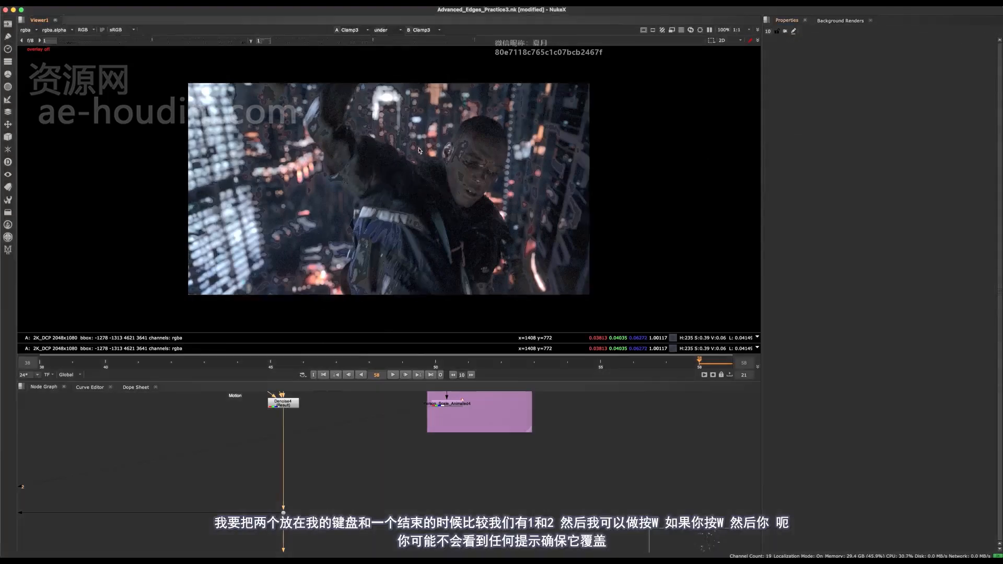
- Show the wipe handle and set viewer input A to the repositioned plate against Clamp3 in B
key(o)
key(q)
middle_drag(368, 199, 366, 231)
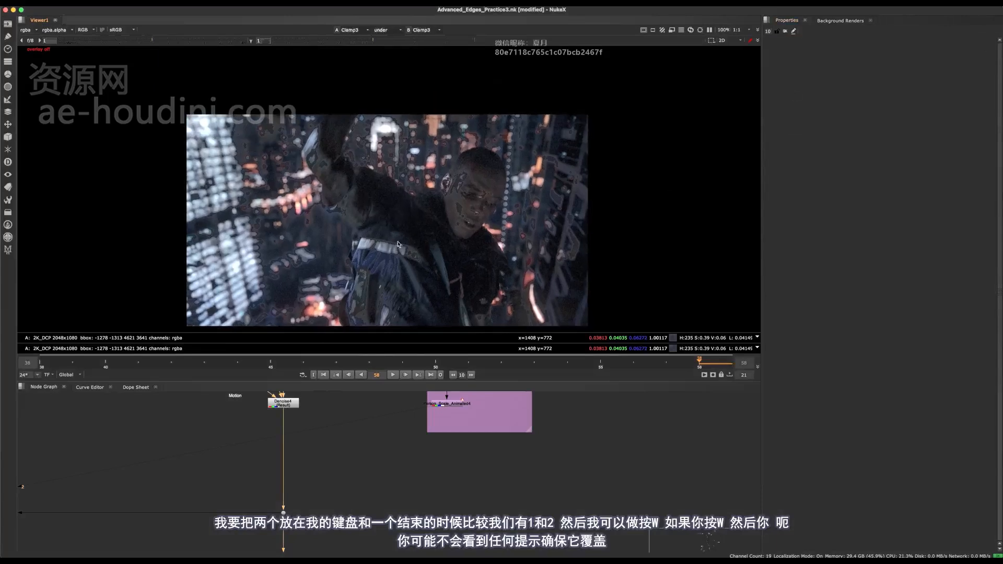
key(q)
key(q)
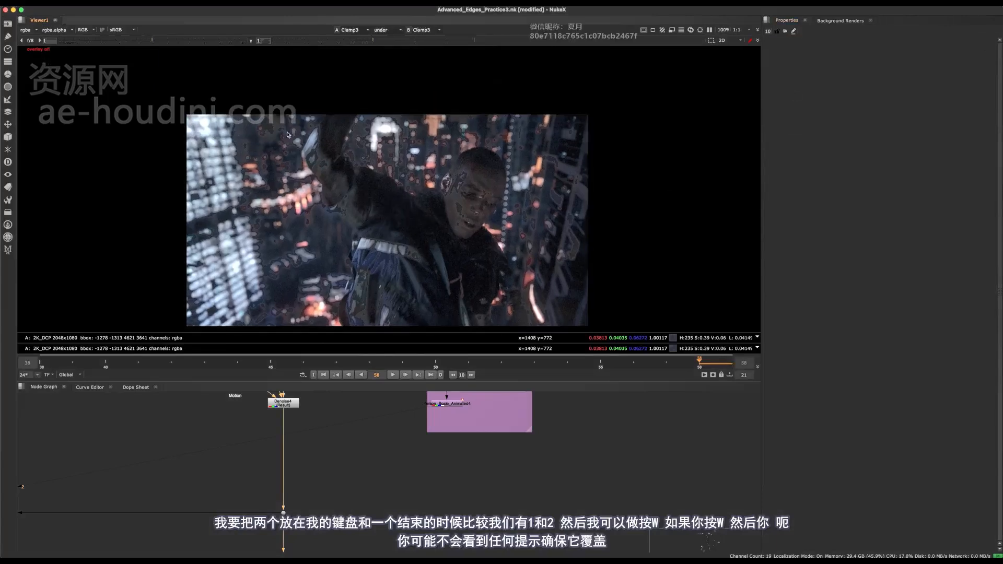
key(q)
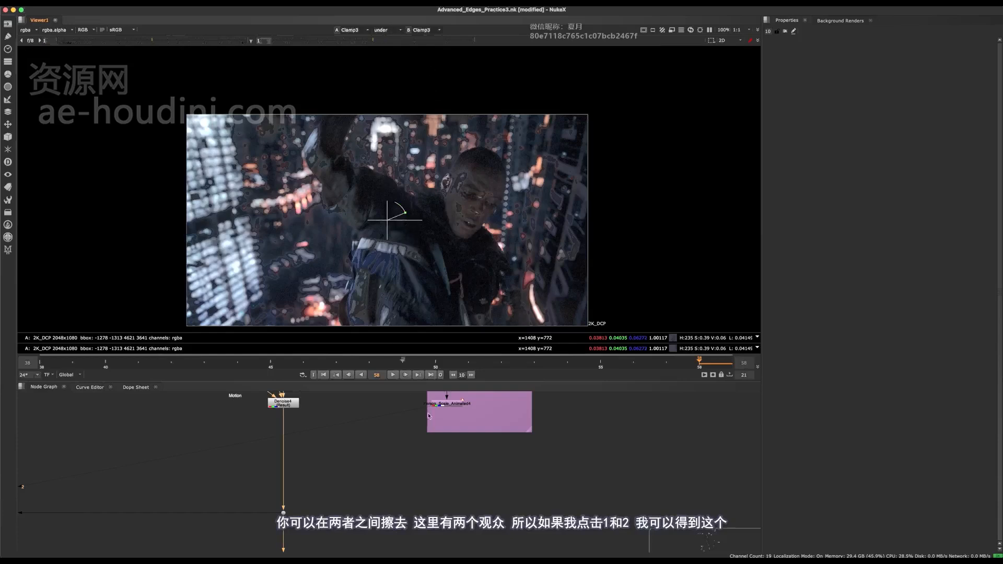
key(1)
key(1)
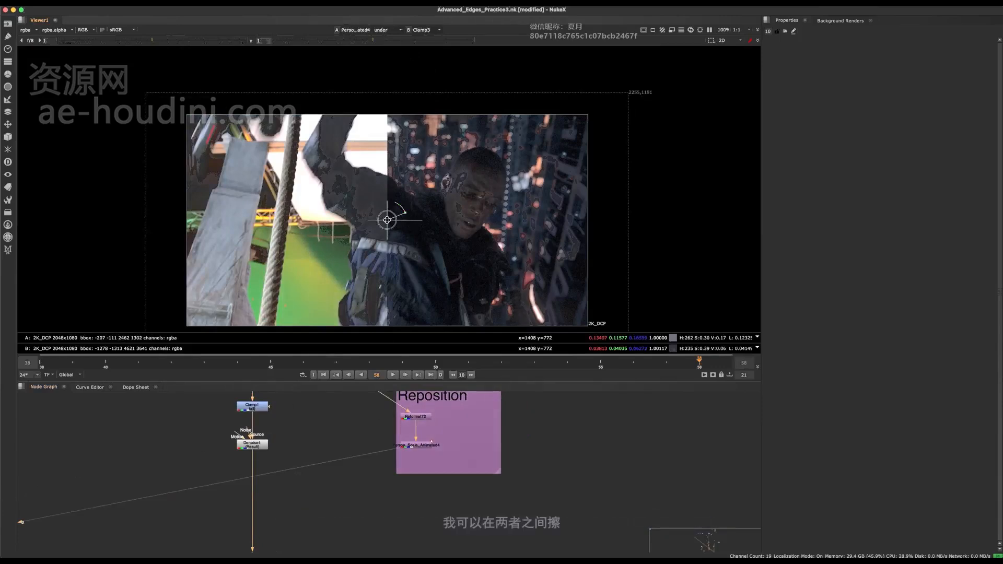
- Sweep the wipe across the whole frame to compare the original plate with the final composite
drag(387, 220, 173, 209)
scroll(308, 168, up, 4)
scroll(352, 162, down, 4)
scroll(383, 218, down, 1)
middle_drag(383, 217, 429, 164)
scroll(429, 165, down, 1)
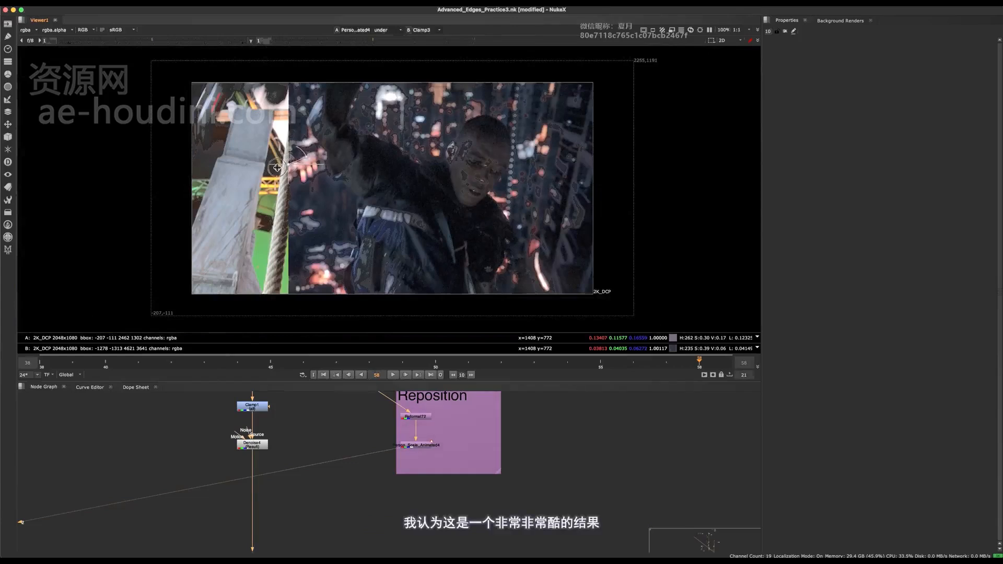
- Wipe between plate and composite along the jacket's edge in close-up to check for lost fabric detail
drag(277, 167, 409, 213)
scroll(319, 285, up, 5)
scroll(394, 203, up, 3)
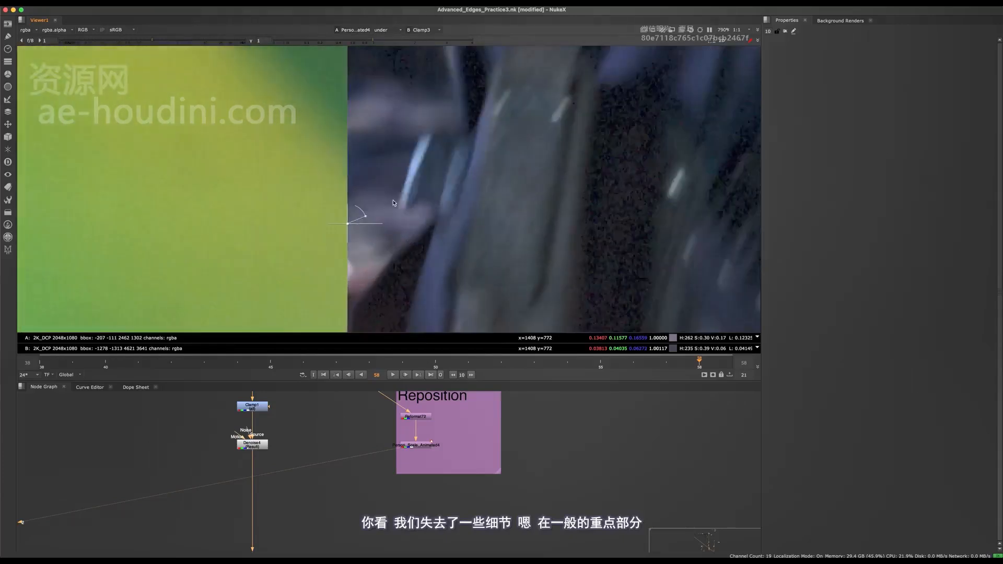
drag(351, 228, 495, 205)
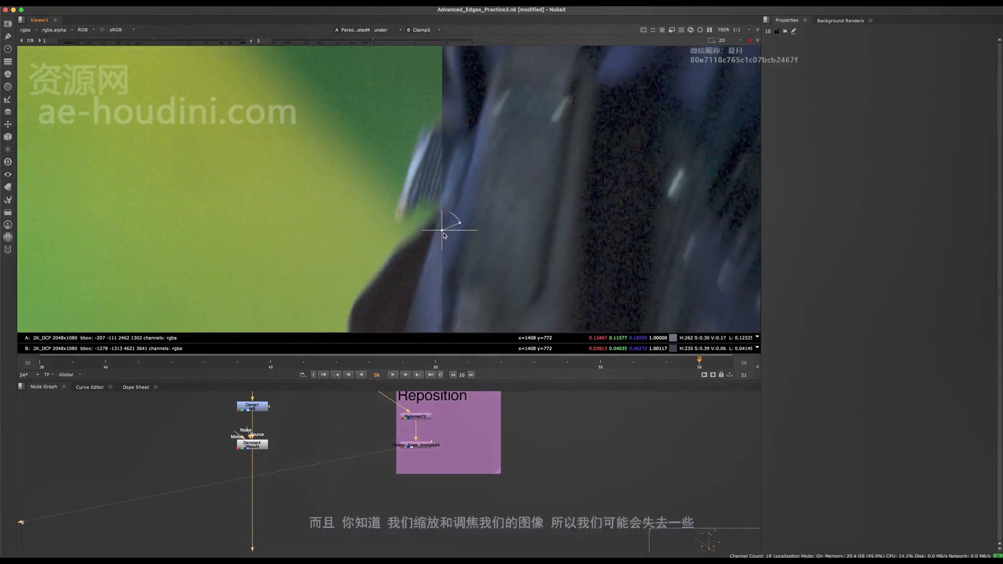
drag(442, 229, 634, 202)
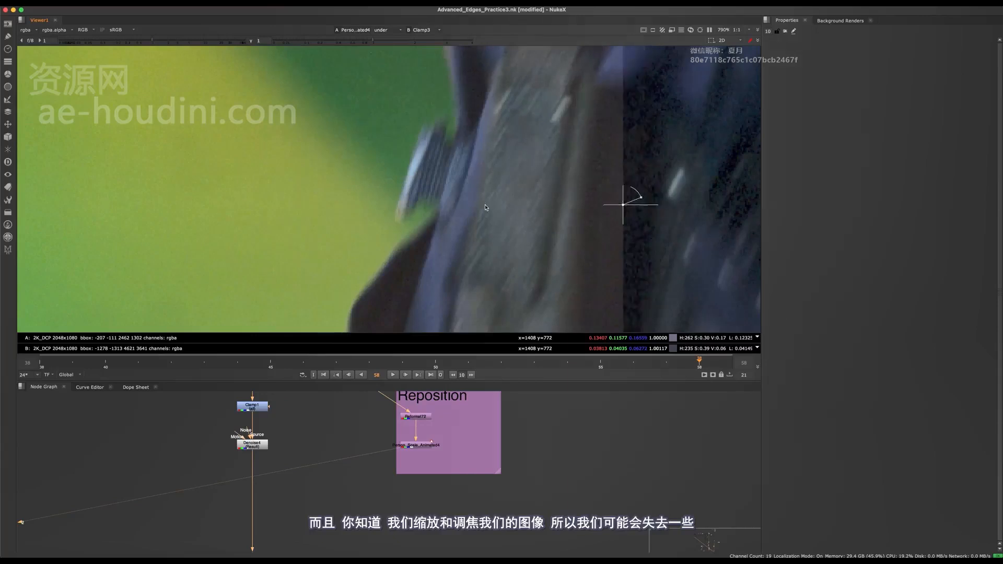
scroll(384, 194, down, 5)
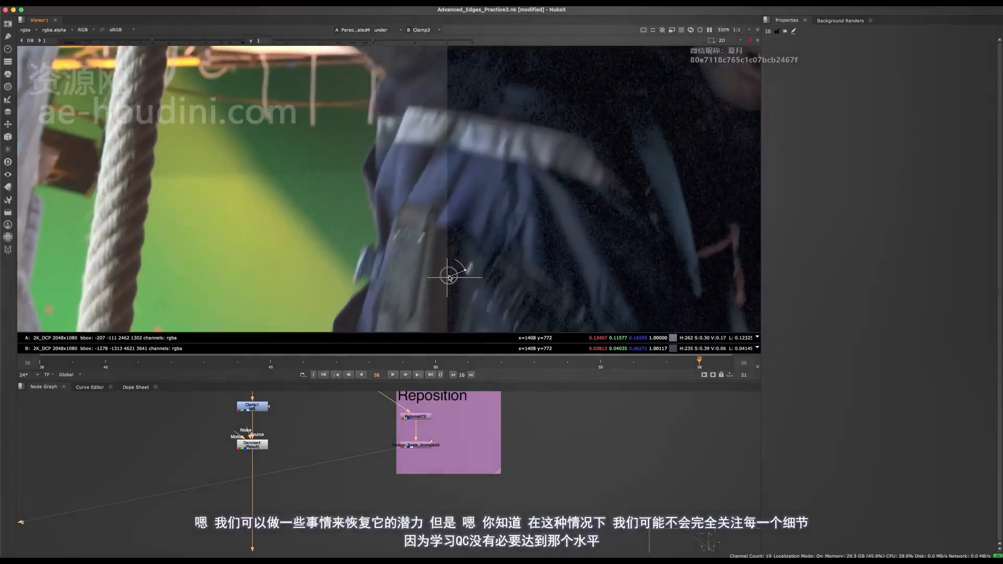
- Finish wiping between the original plate and the composite across the frame, show Clamp3, and turn the wipe comparison off
drag(448, 281, 642, 235)
scroll(320, 285, down, 5)
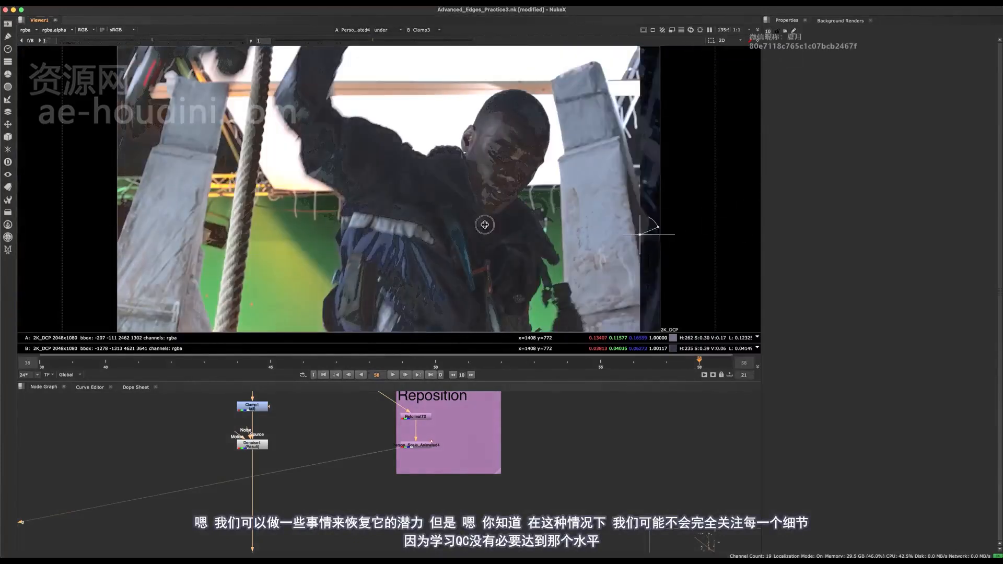
drag(485, 224, 123, 251)
key(w)
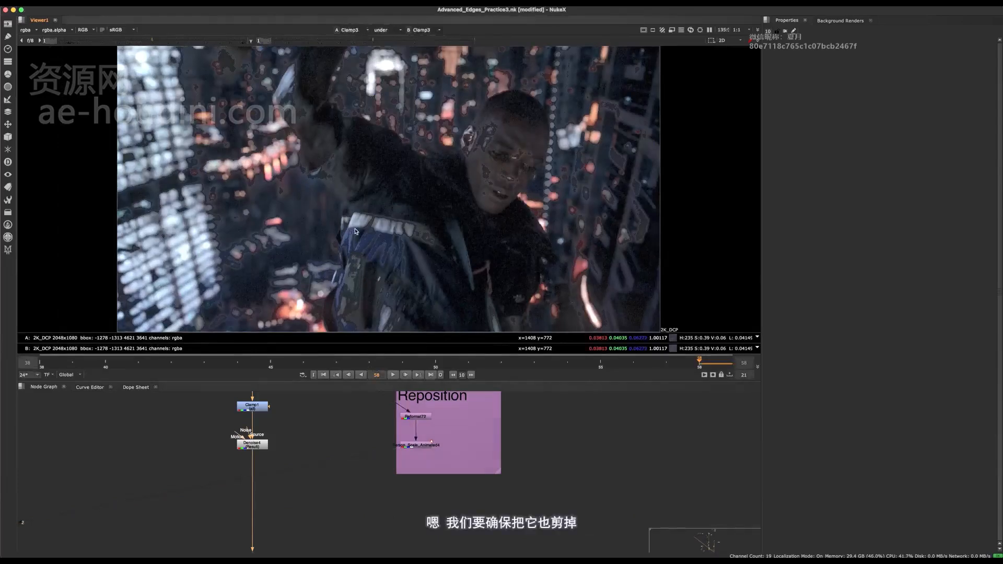
key(f)
scroll(366, 227, down, 3)
key(w)
key(f)
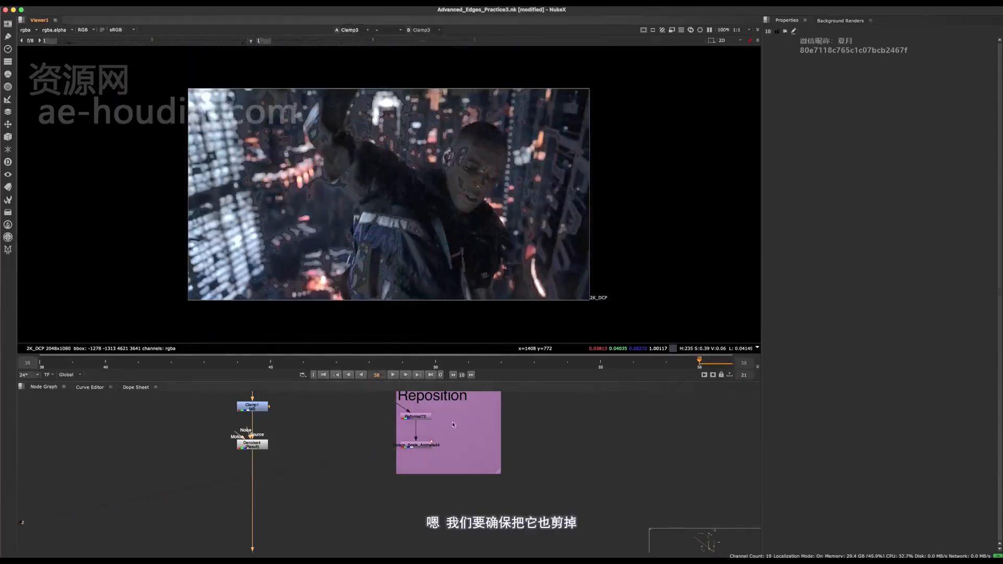
- View the Merge35 node beside the fake rack focus group to check its bounding box against the format
scroll(454, 425, down, 5)
scroll(439, 231, down, 4)
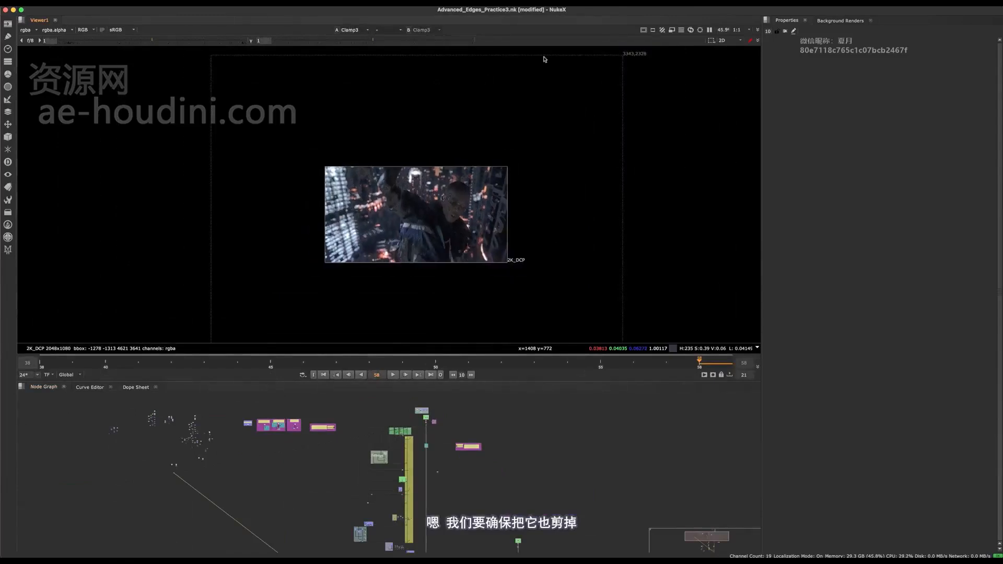
middle_drag(448, 505, 445, 392)
middle_drag(463, 523, 405, 398)
middle_drag(475, 441, 478, 428)
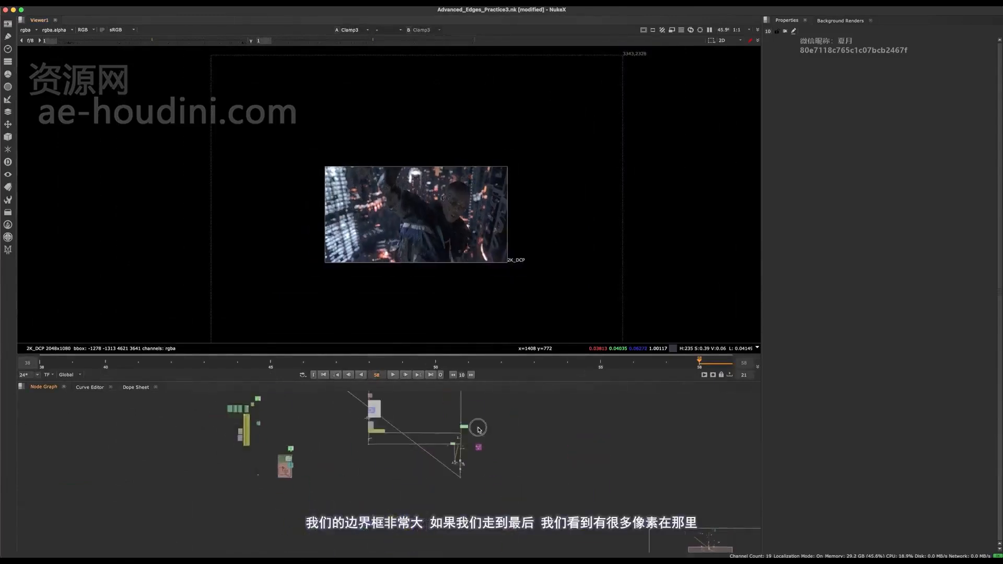
scroll(478, 428, up, 5)
key(1)
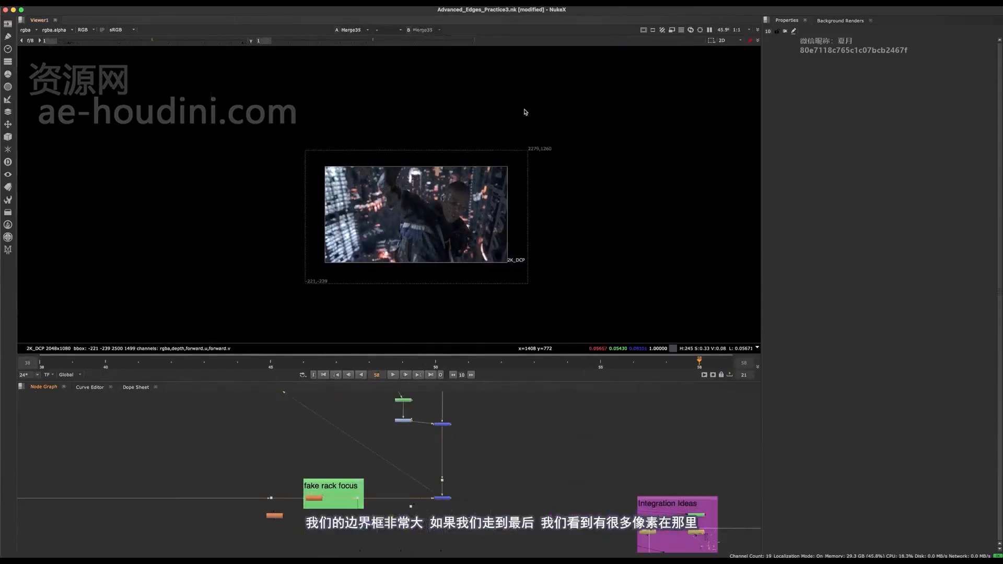
- Set the bounding box of Merge35 to B
middle_drag(456, 505, 407, 492)
click(438, 467)
scroll(429, 480, up, 4)
scroll(447, 471, up, 3)
double_click(448, 434)
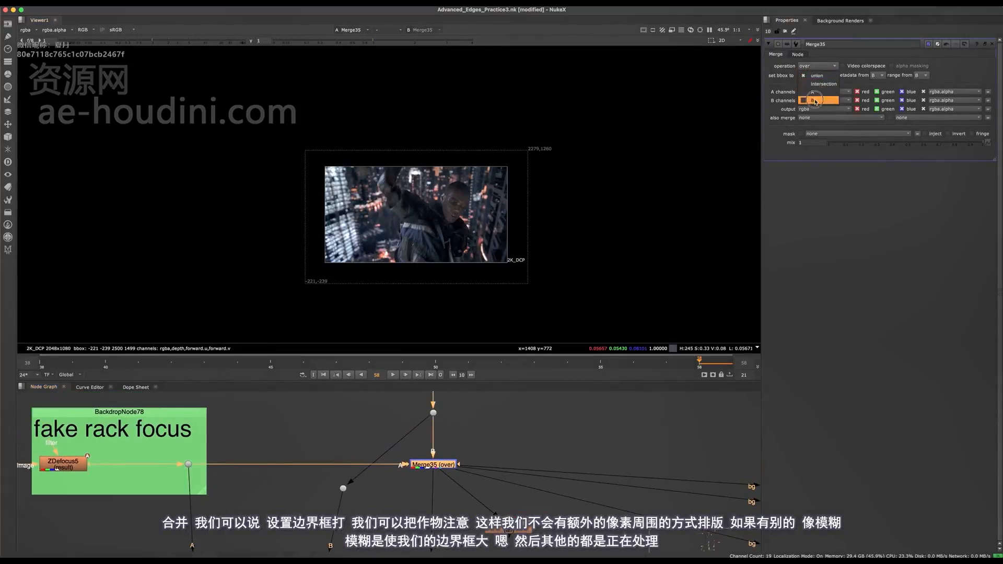
- Insert a Crop node with the format preset in the main pipe above Merge35
middle_drag(337, 408, 321, 478)
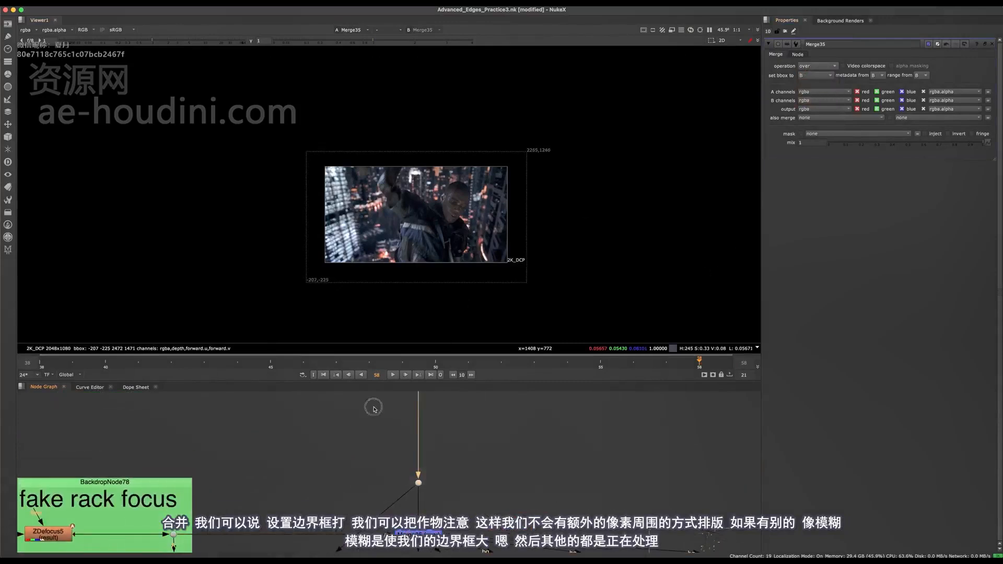
key(Tab)
text(cr)
click(316, 428)
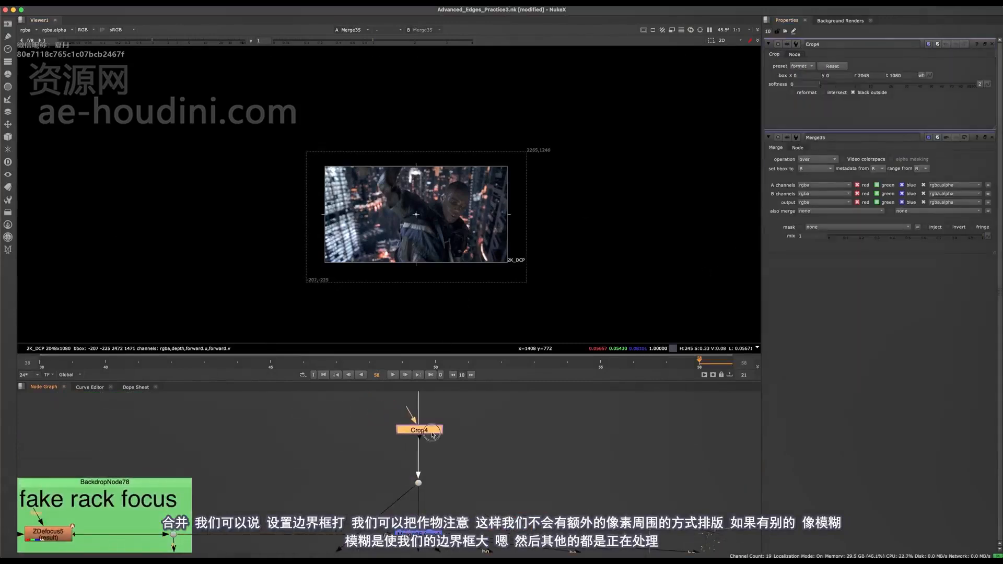
click(432, 436)
middle_drag(455, 511, 441, 462)
scroll(442, 462, down, 3)
- Check the bounding box on the nodes downstream of Merge35 as far as the Diffusion blur, and open Blur35's properties
drag(453, 466, 385, 502)
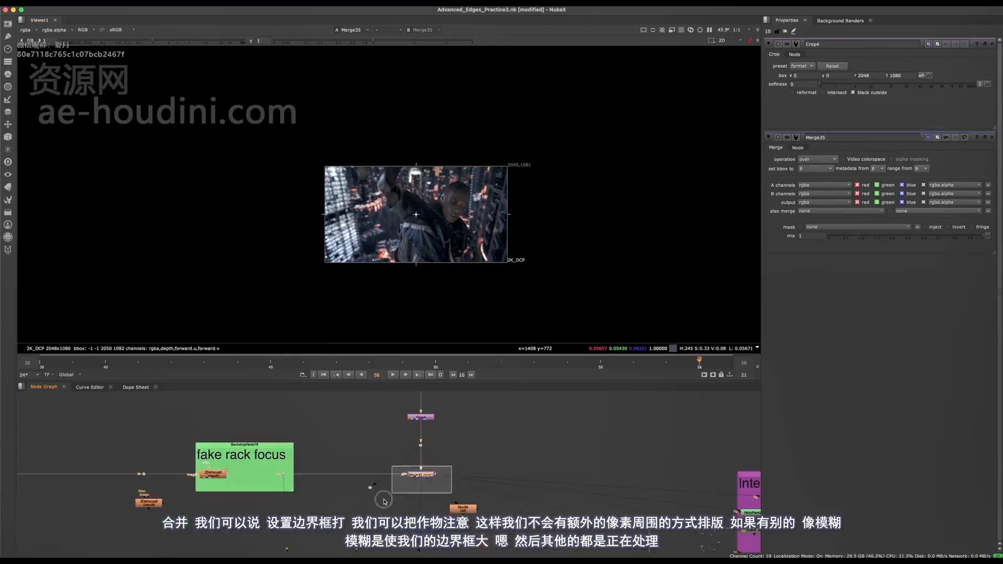
middle_drag(444, 546, 440, 376)
key(space)
click(429, 428)
key(1)
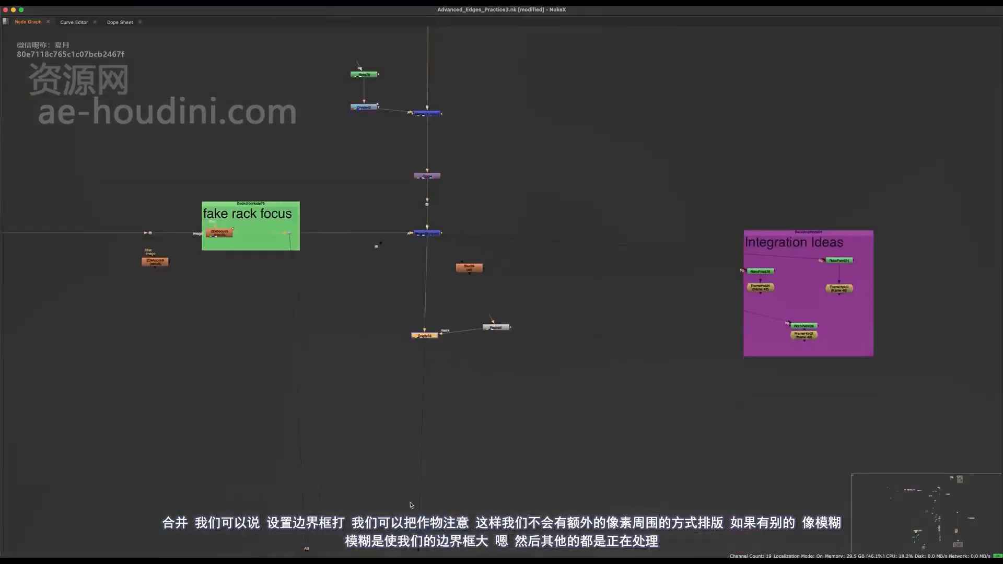
key(space)
middle_drag(434, 515, 436, 343)
drag(473, 433, 389, 482)
key(1)
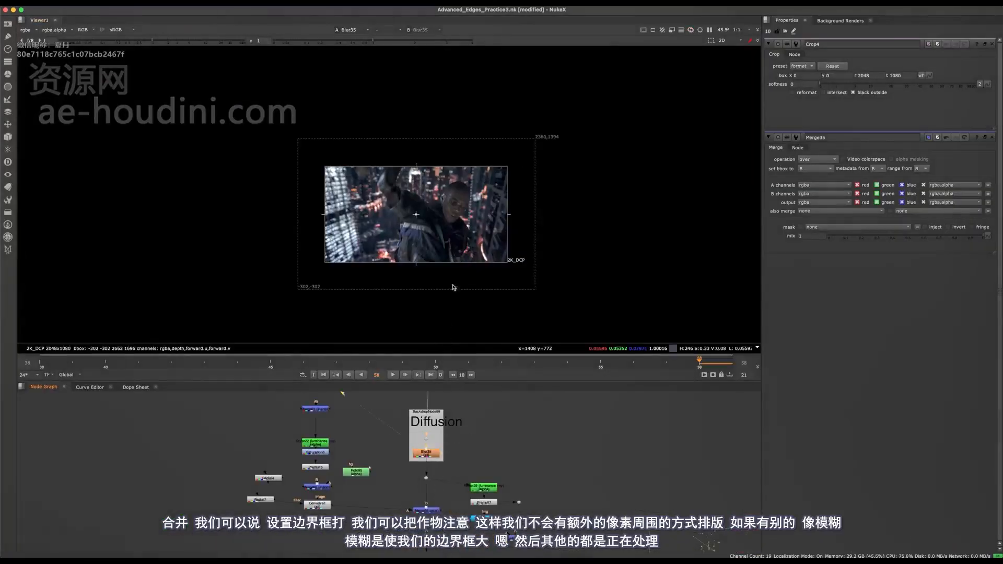
scroll(510, 497, up, 3)
middle_drag(359, 414, 445, 366)
double_click(452, 417)
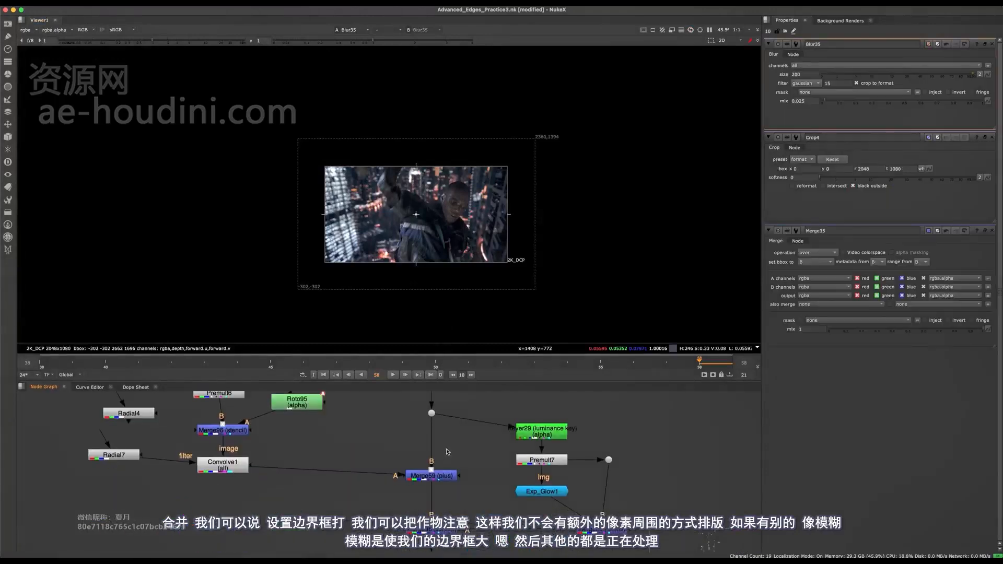
- View Merge59 and Merge86 below the Diffusion blur to check how far their bounding boxes extend
drag(468, 465, 418, 500)
key(1)
middle_drag(479, 544, 439, 444)
drag(464, 420, 370, 460)
key(1)
scroll(386, 489, down, 2)
middle_drag(386, 491, 410, 509)
scroll(410, 509, down, 3)
scroll(418, 473, up, 3)
- Insert a Crop node with the format preset directly after Blur35 and view its result
middle_drag(432, 418, 431, 454)
scroll(427, 473, up, 2)
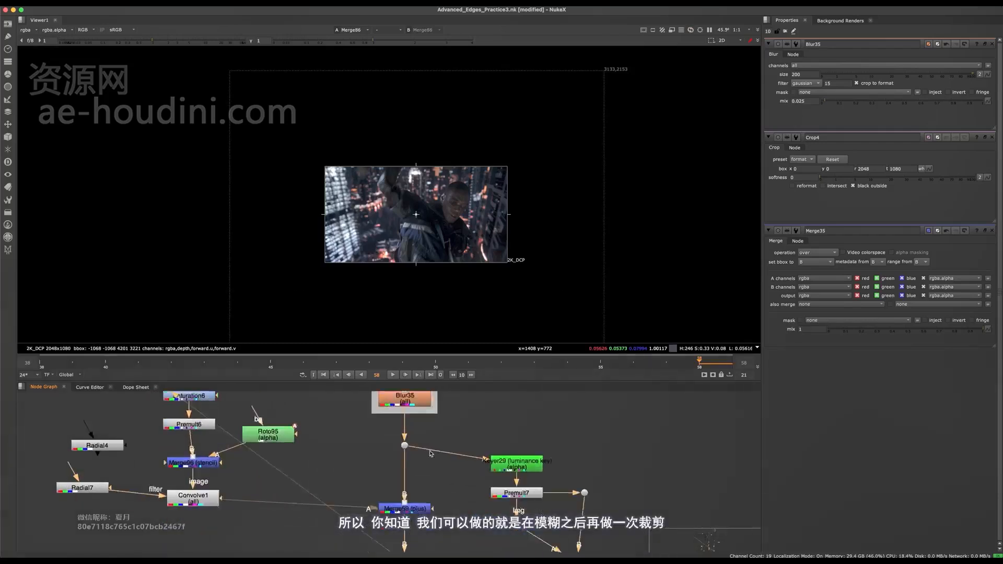
scroll(432, 453, down, 2)
scroll(382, 465, up, 2)
key(Tab)
text(cr)
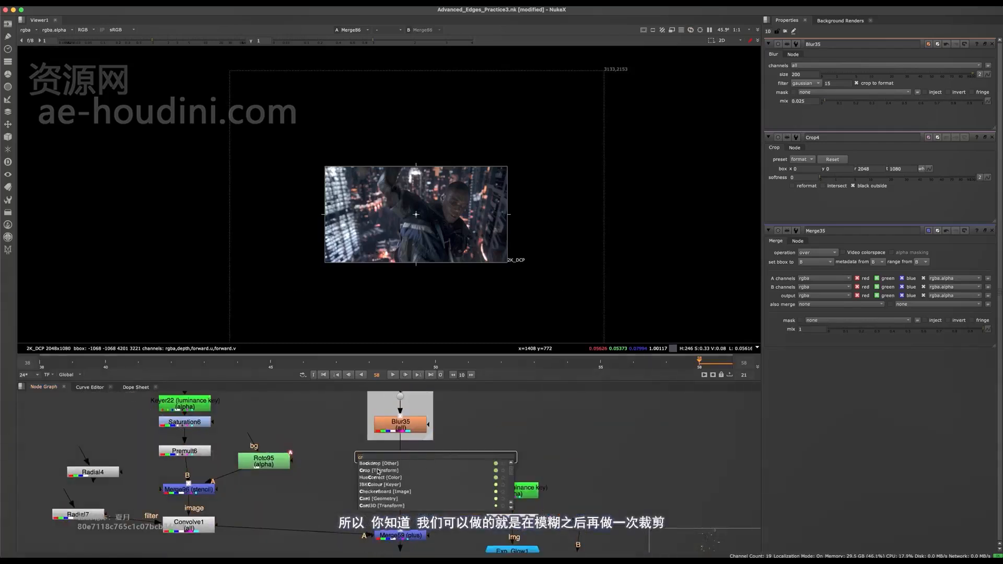
click(378, 471)
key(1)
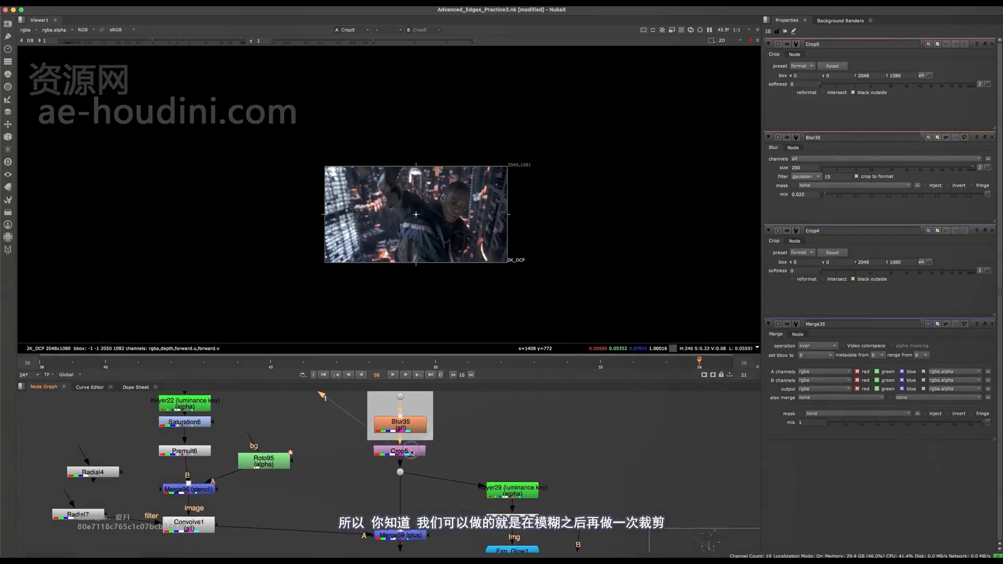
- Set the bounding box of the Merge59 plus node to B
middle_drag(414, 539, 424, 478)
click(423, 476)
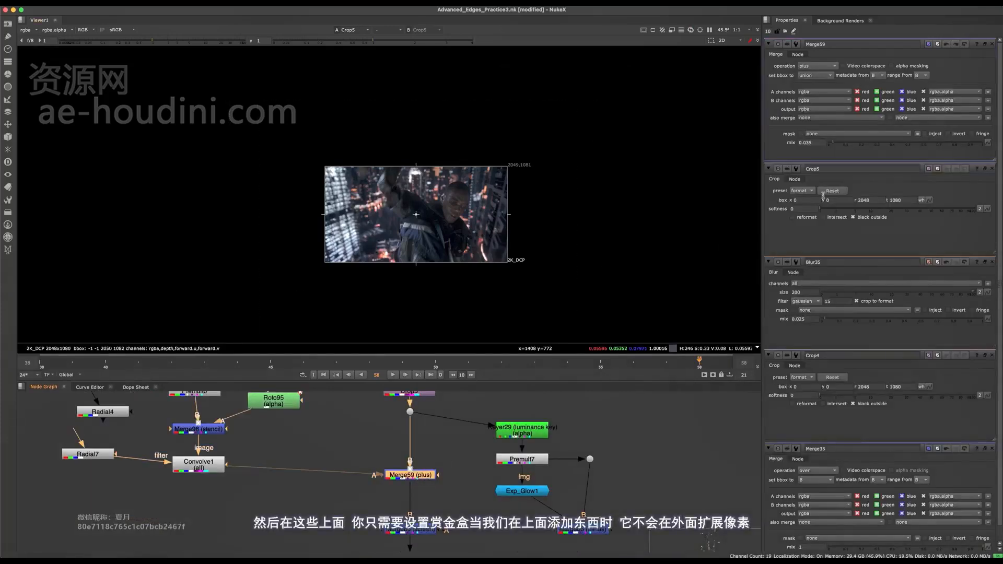
click(480, 474)
- View the Merge86 screen node and set its bounding box to B
middle_drag(480, 474, 483, 436)
click(418, 490)
key(1)
click(417, 467)
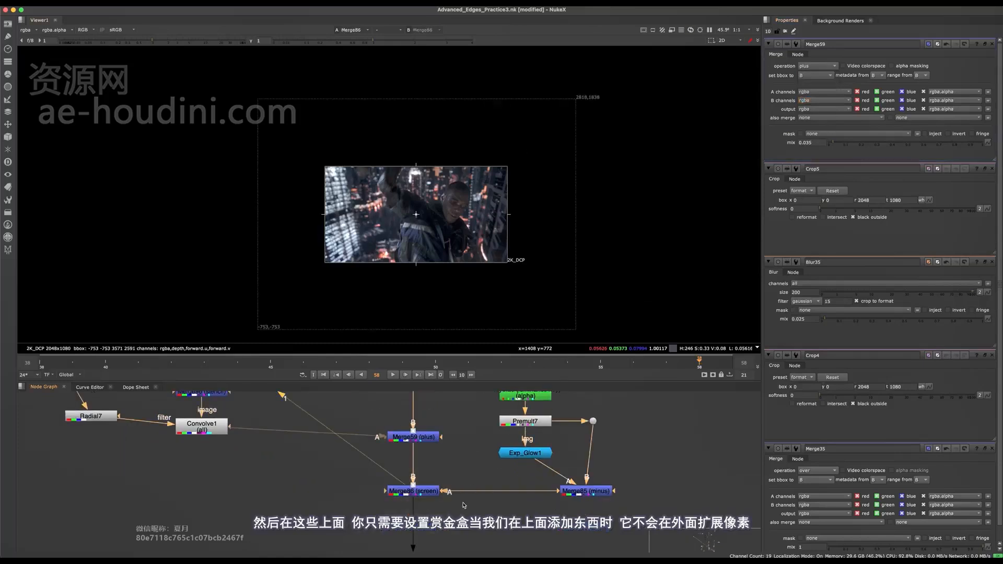
click(426, 494)
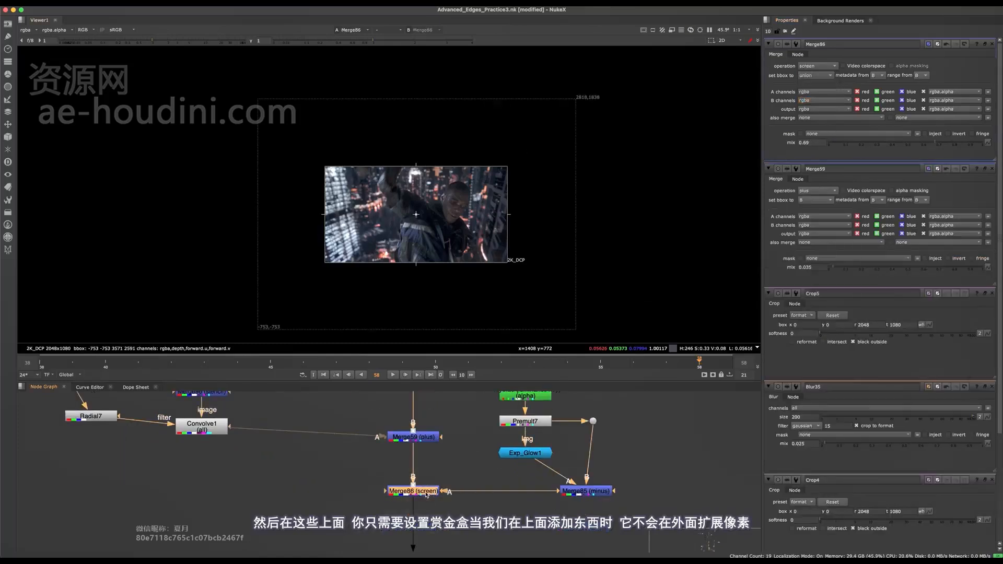
click(813, 100)
- View the final Clamp3 node fitted in the viewer with the overlay switched off
scroll(453, 471, down, 5)
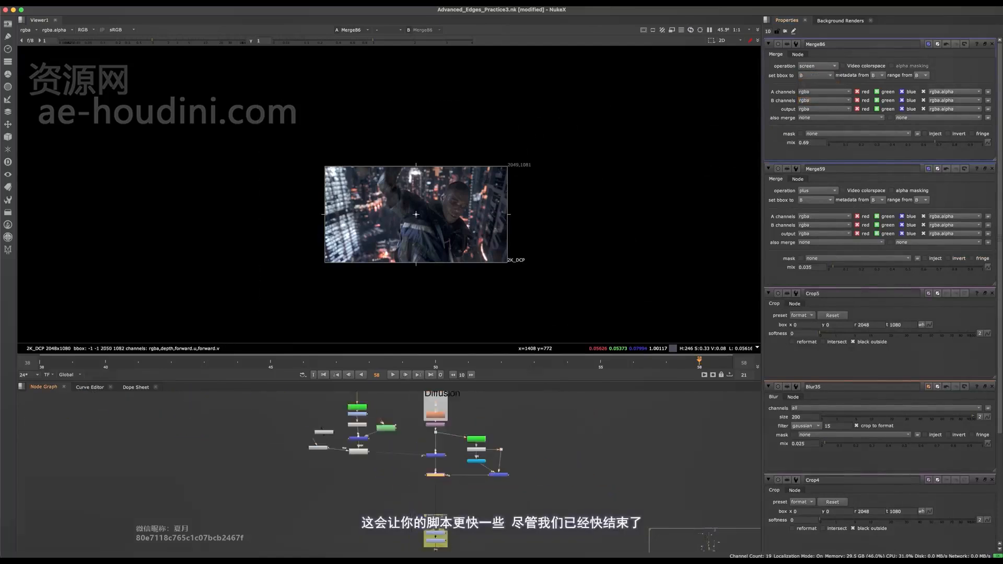
middle_drag(434, 541, 440, 416)
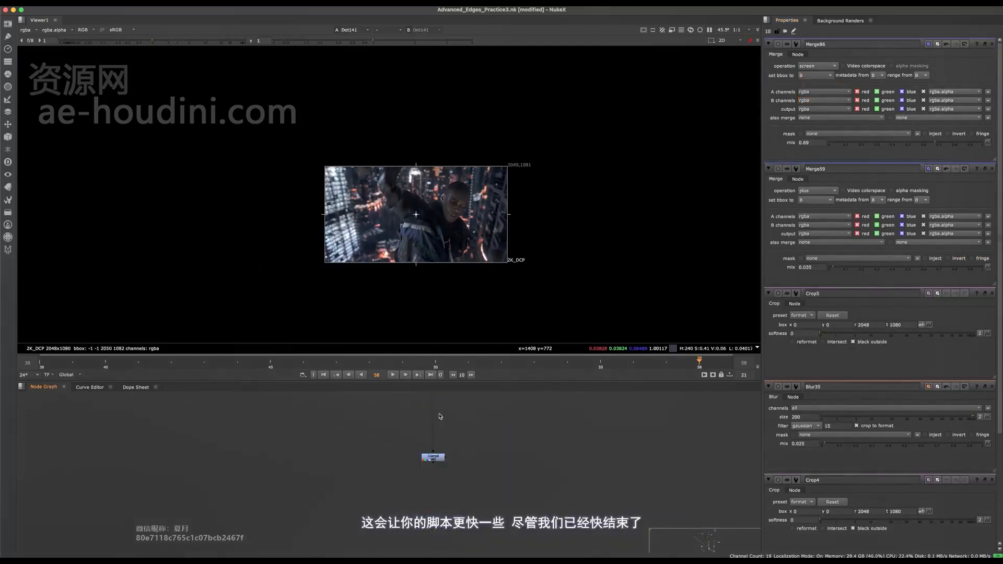
drag(486, 440, 371, 476)
key(1)
key(f)
key(o)
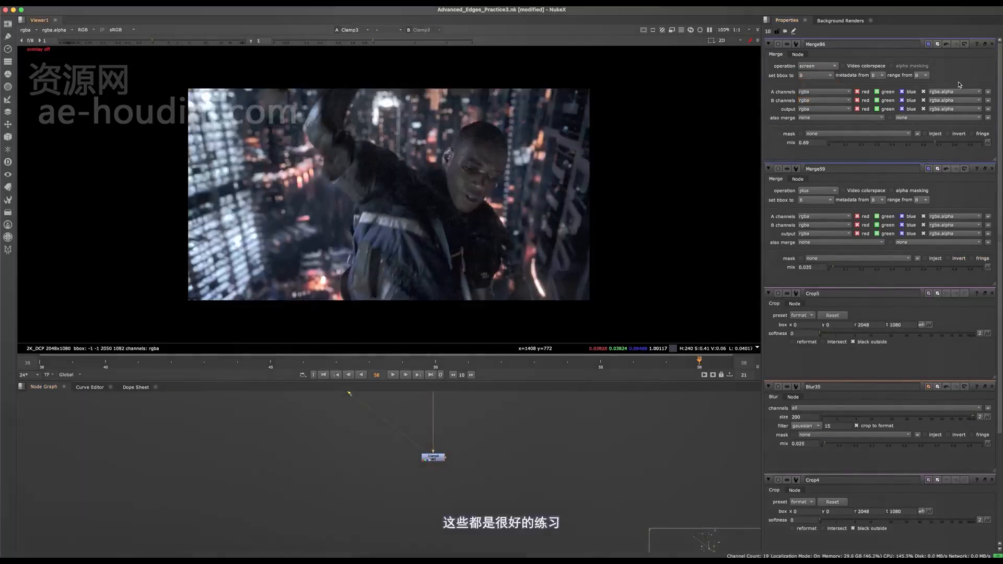
- Close all open node property panels and save the script
click(992, 44)
click(992, 44)
click(992, 44)
click(992, 44)
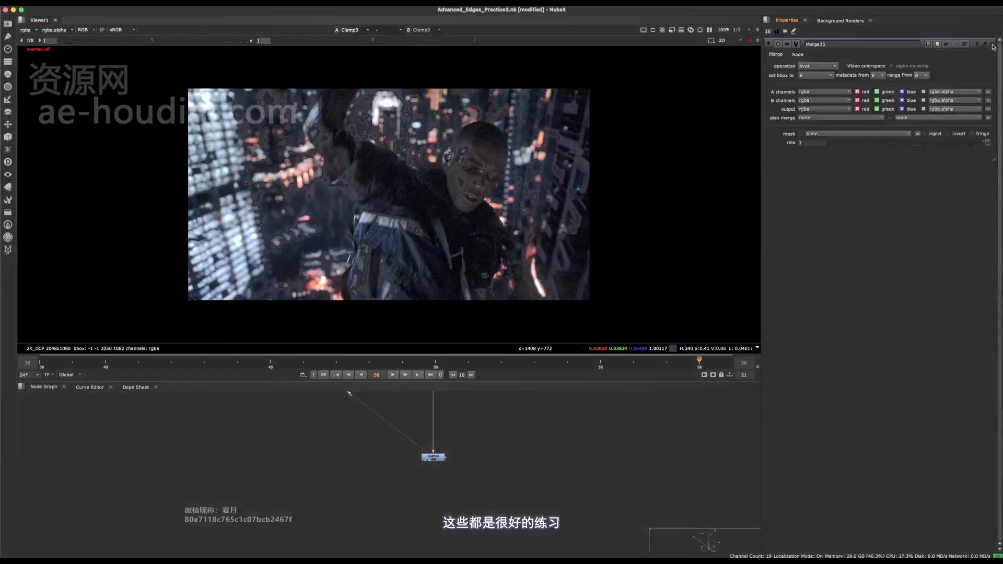
click(991, 44)
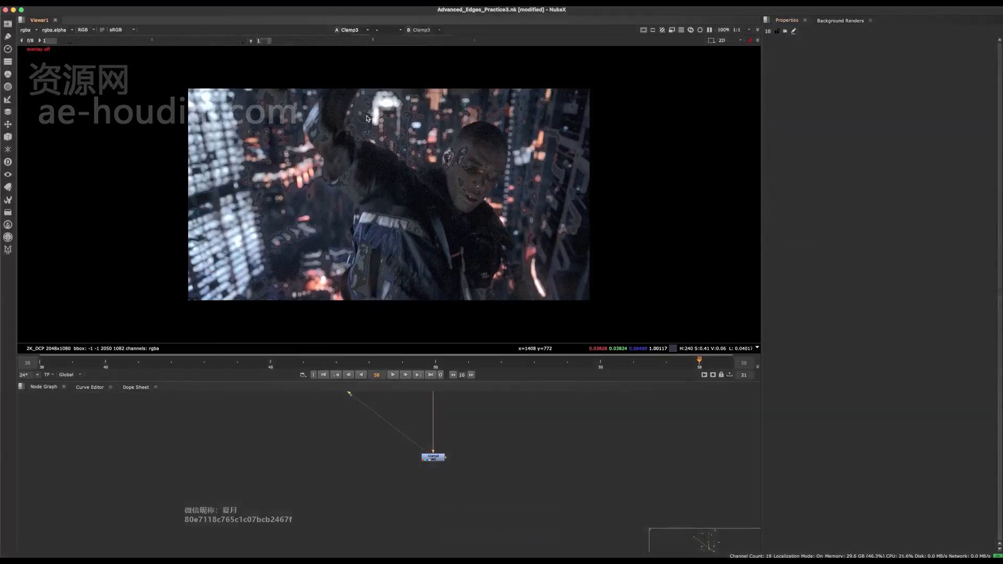
key(ctrl+s)
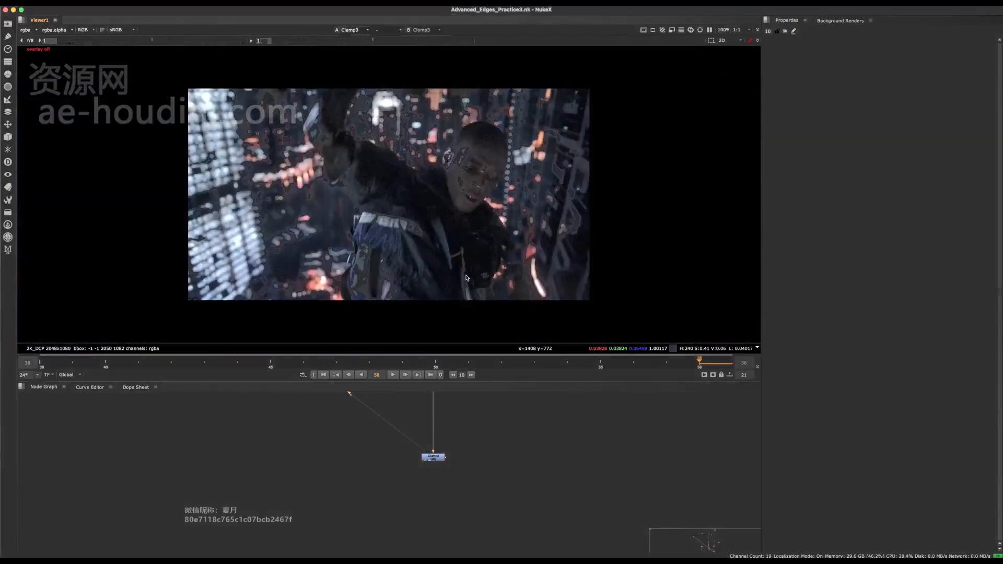
scroll(402, 457, up, 2)
mouse_move(403, 457)
middle_down()
mouse_move(387, 455)
mouse_move(412, 460)
middle_up()
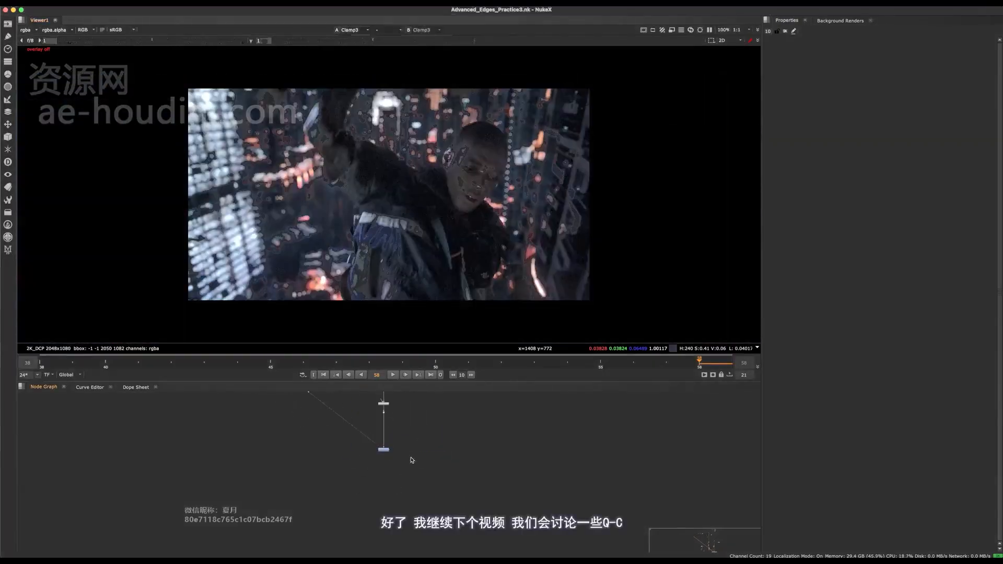
middle_drag(568, 235, 573, 263)
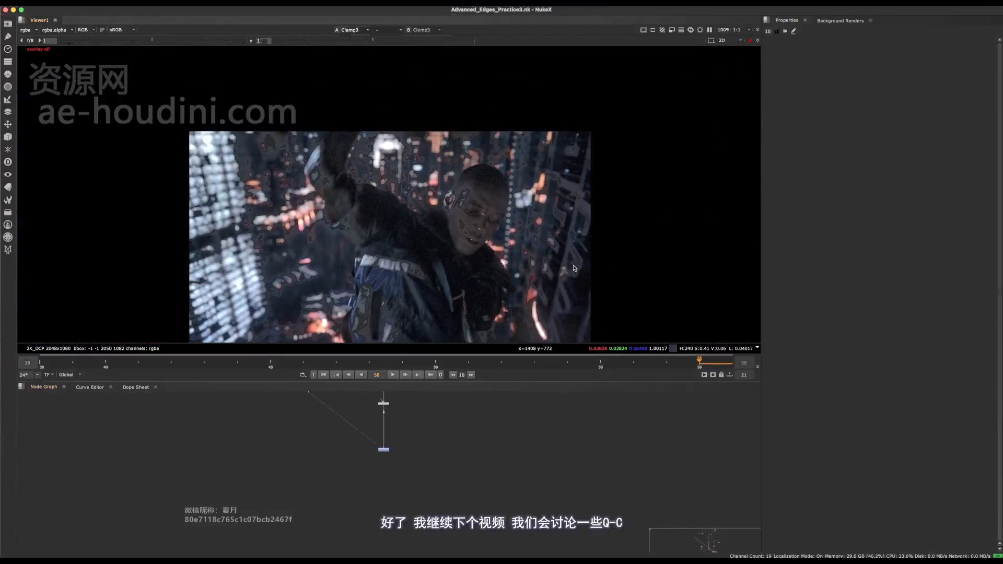
key(f)
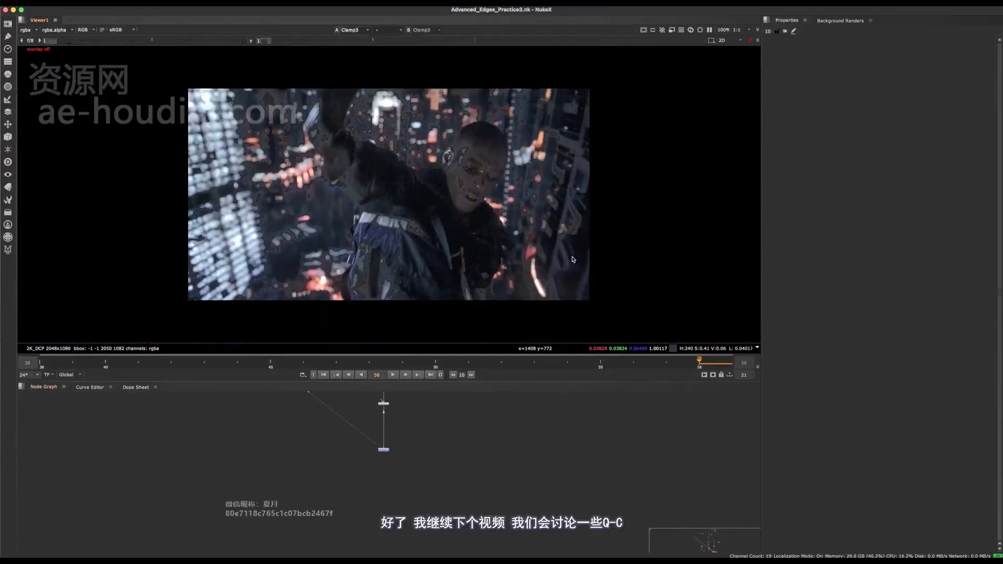